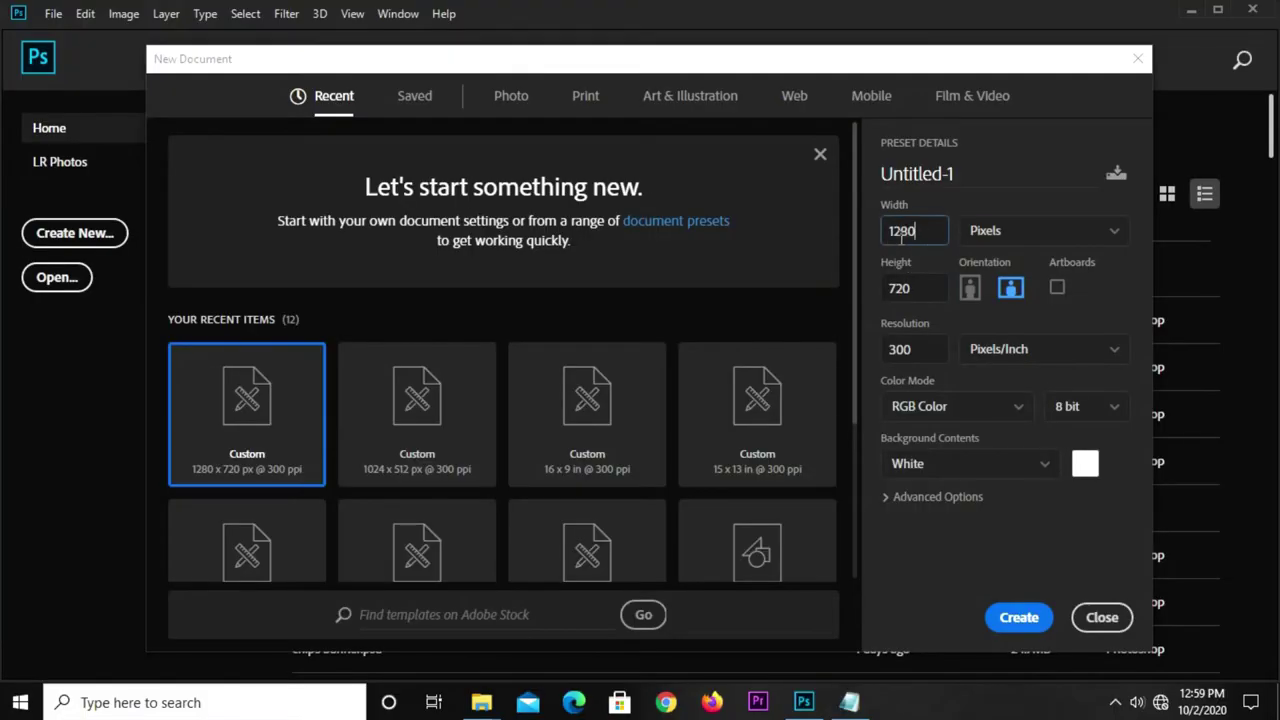
Confirm width 1280, height 720 and resolution 300 px/inch, then create the document.
double_click(902, 231)
double_click(904, 290)
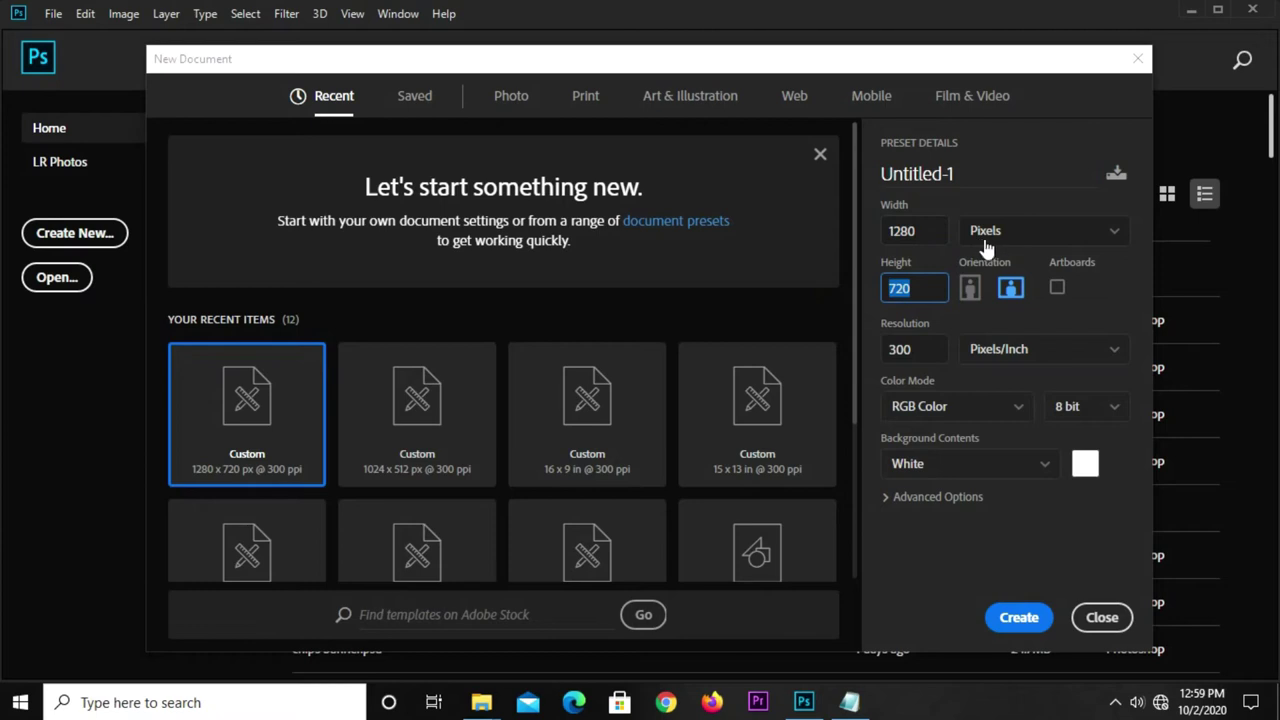
double_click(921, 350)
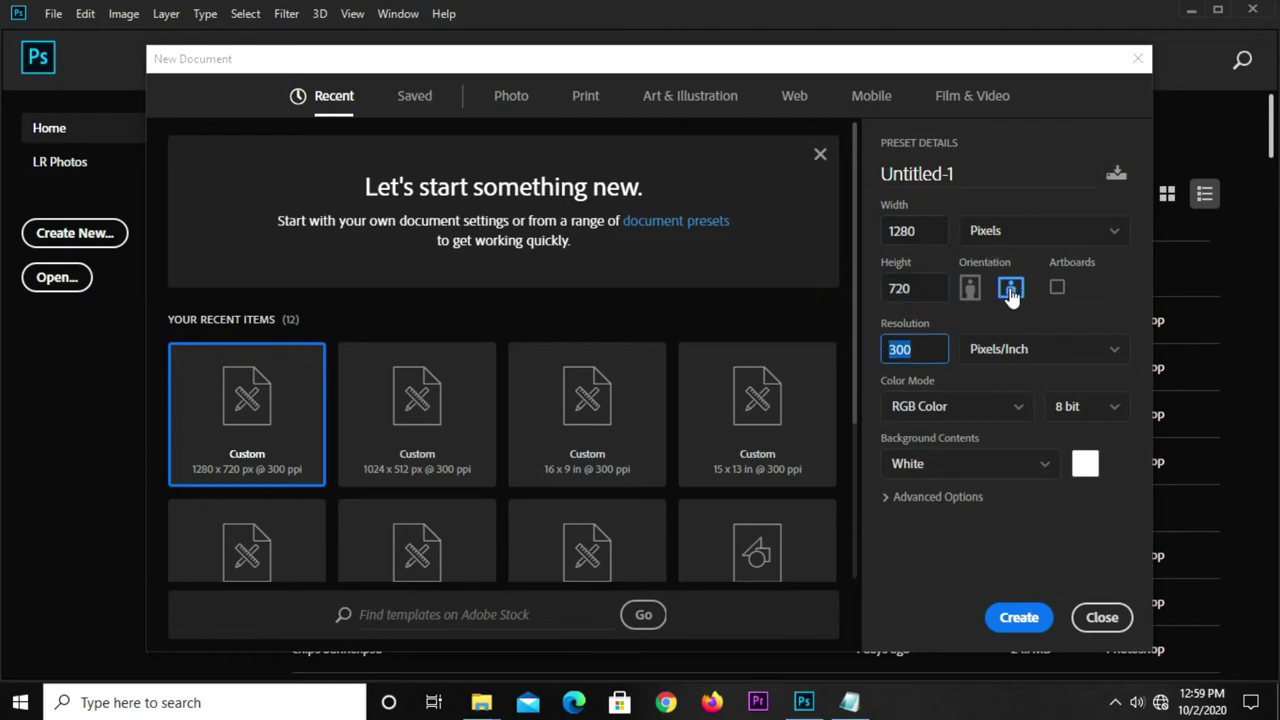
left_click(1017, 616)
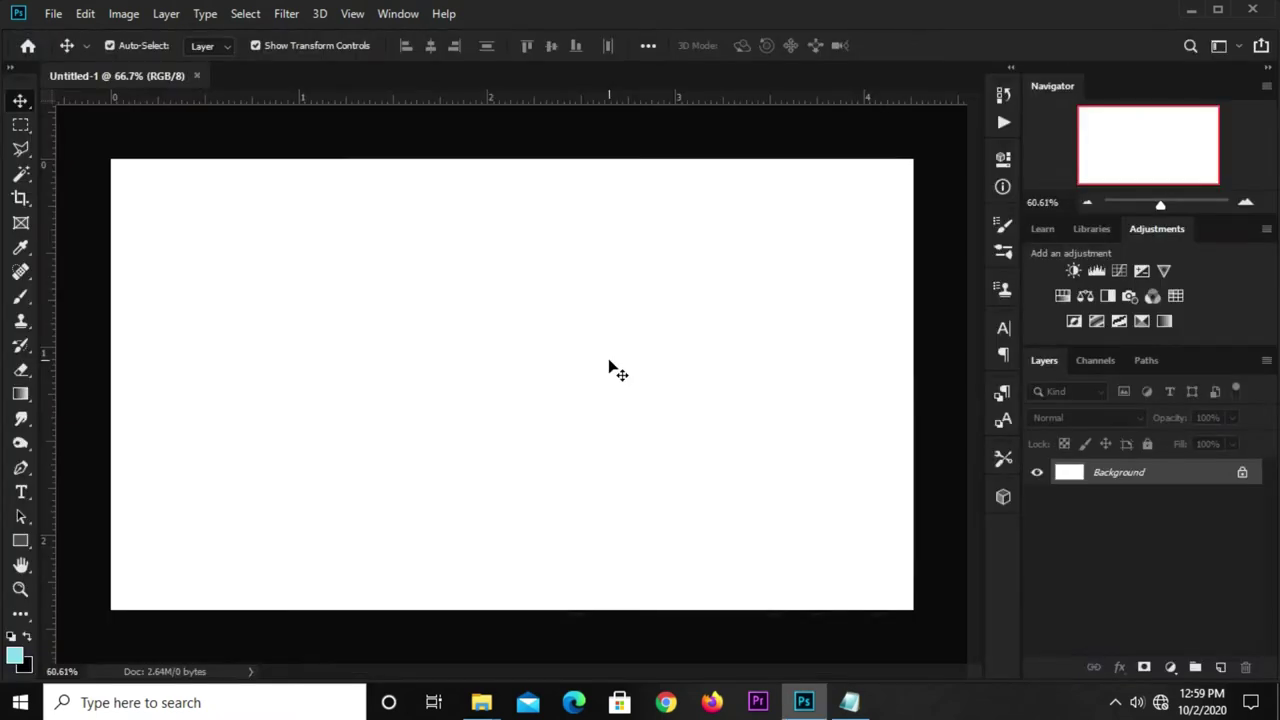
Add a Solid Color fill layer and copy hex 03596c from the colour notes.
left_click(1167, 666)
left_click(1140, 330)
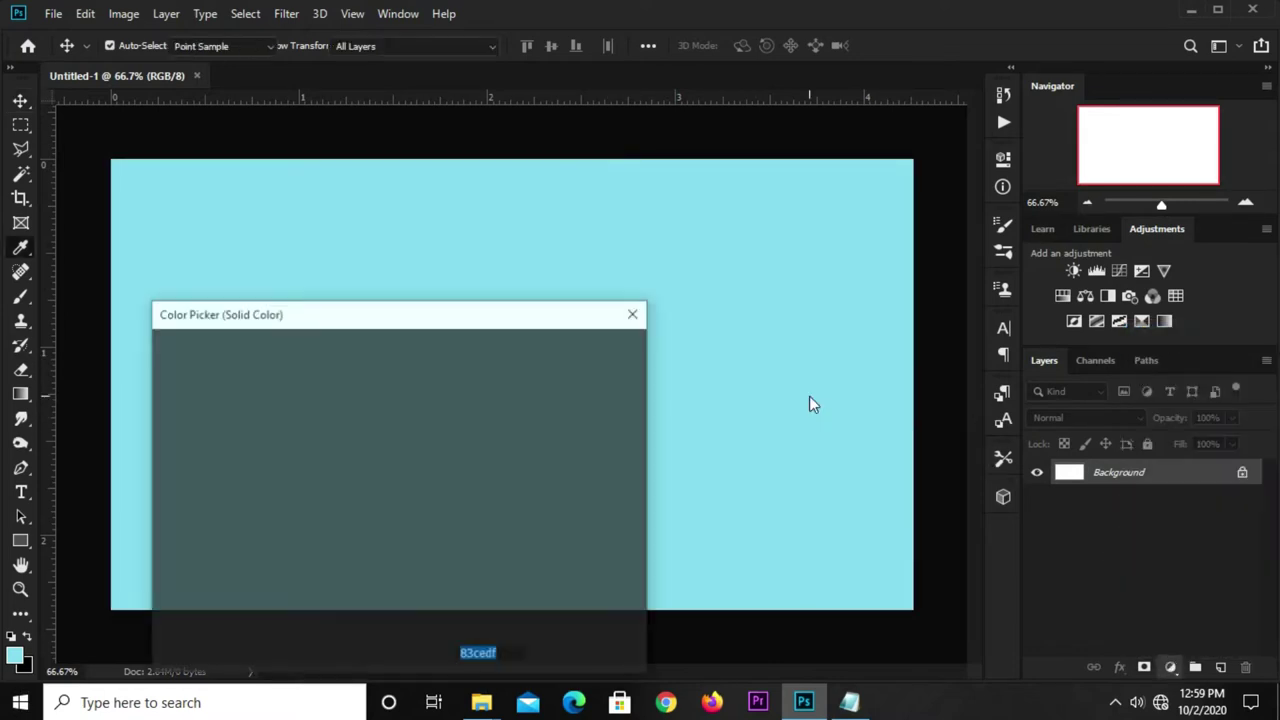
left_click(862, 690)
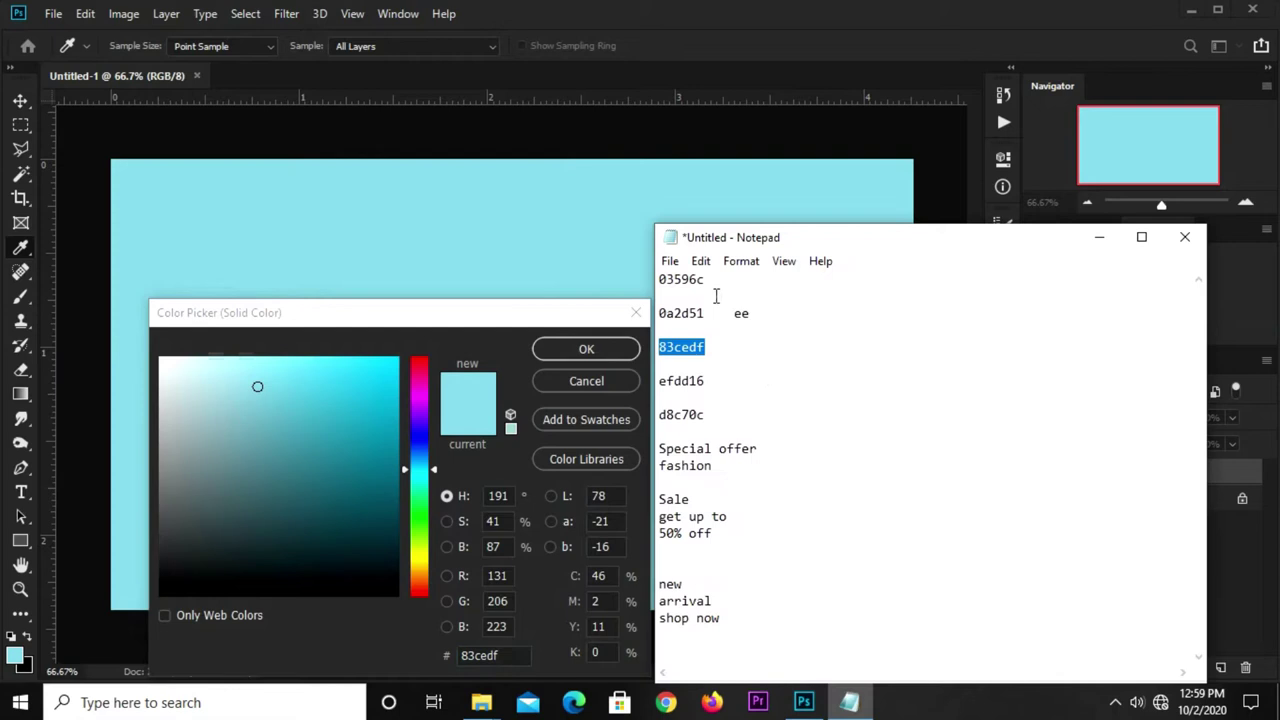
left_click_drag(712, 280, 634, 278)
right_click(670, 281)
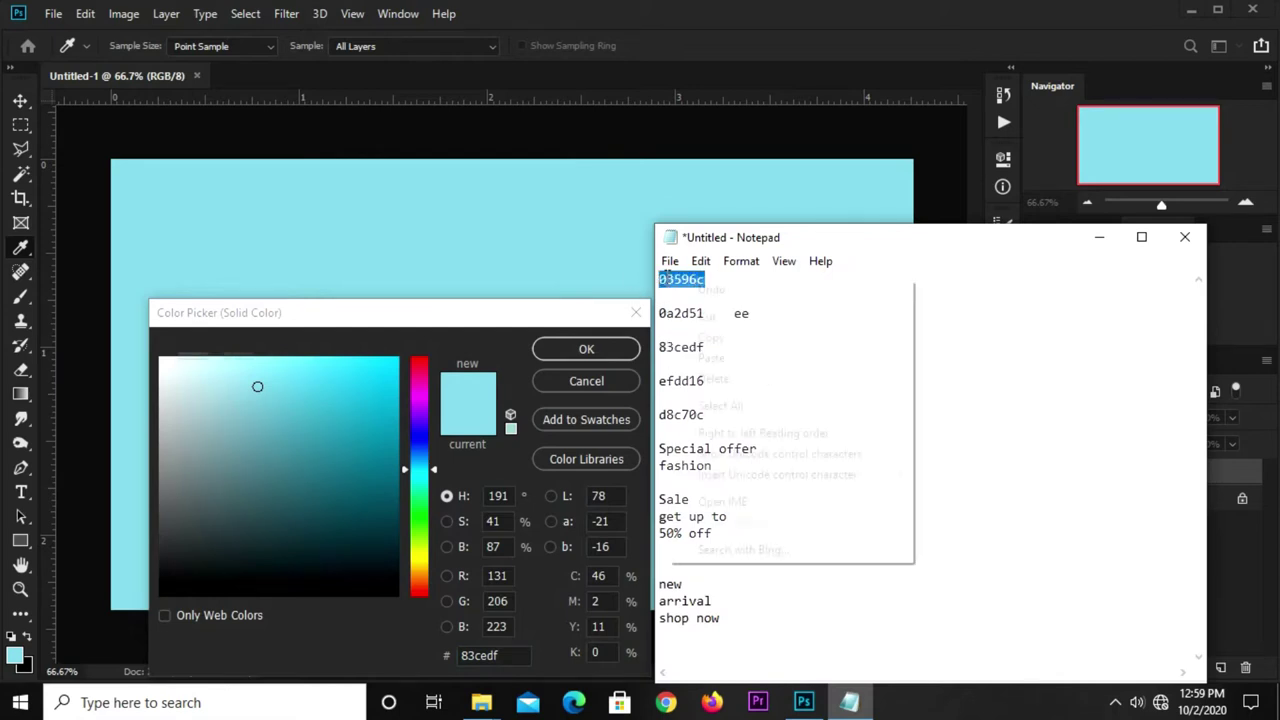
left_click(725, 344)
Apply 03596c as the fill colour and add an empty Layer 1 above it.
left_click(511, 655)
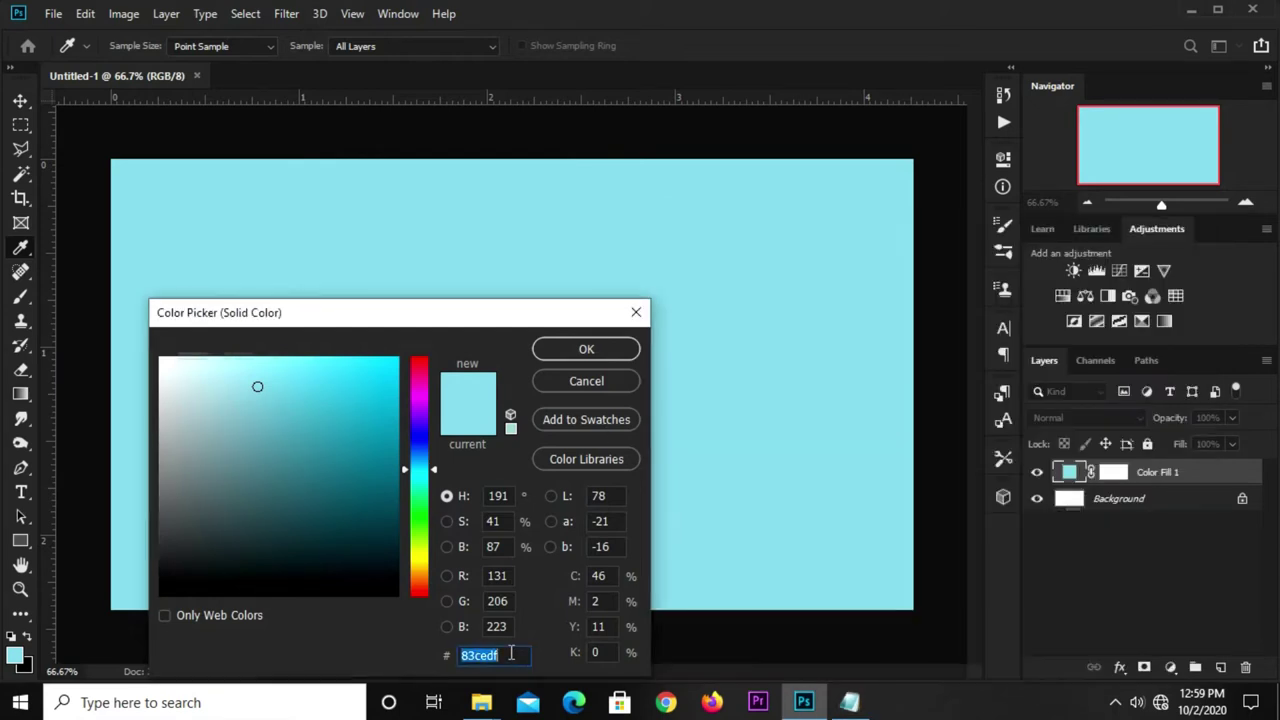
right_click(511, 655)
left_click(534, 472)
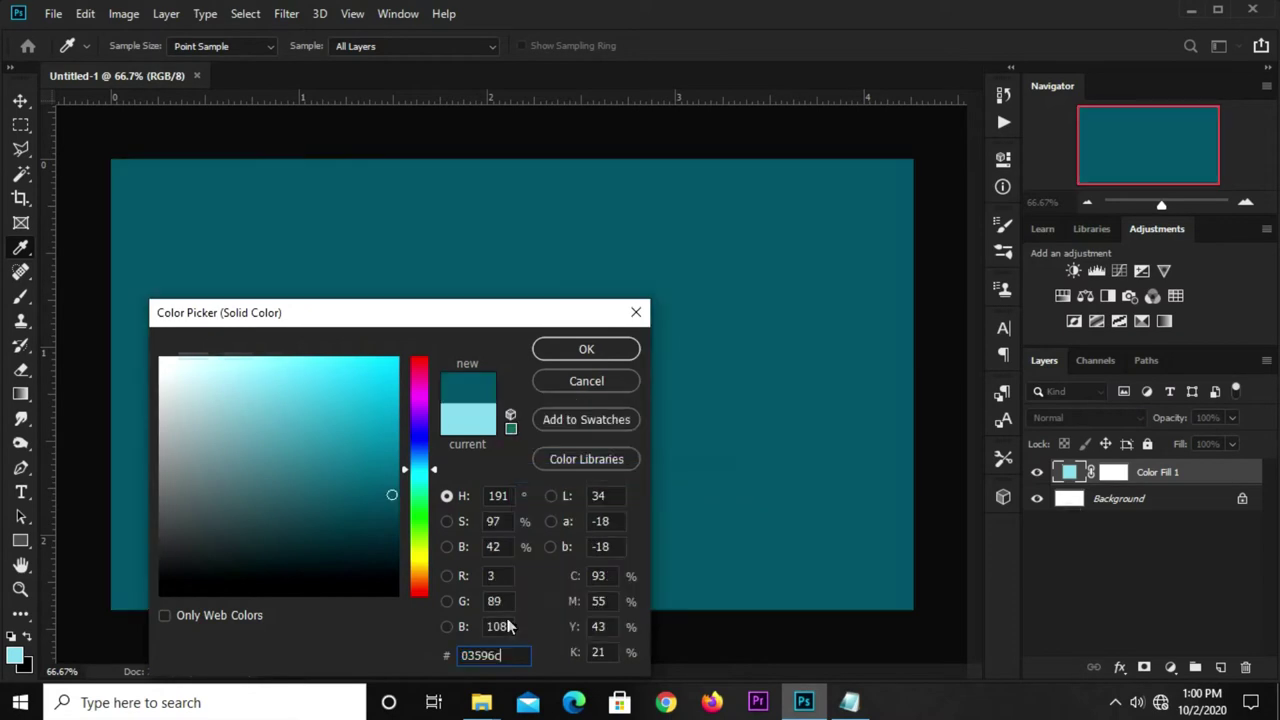
left_click_drag(506, 657, 449, 655)
left_click(575, 347)
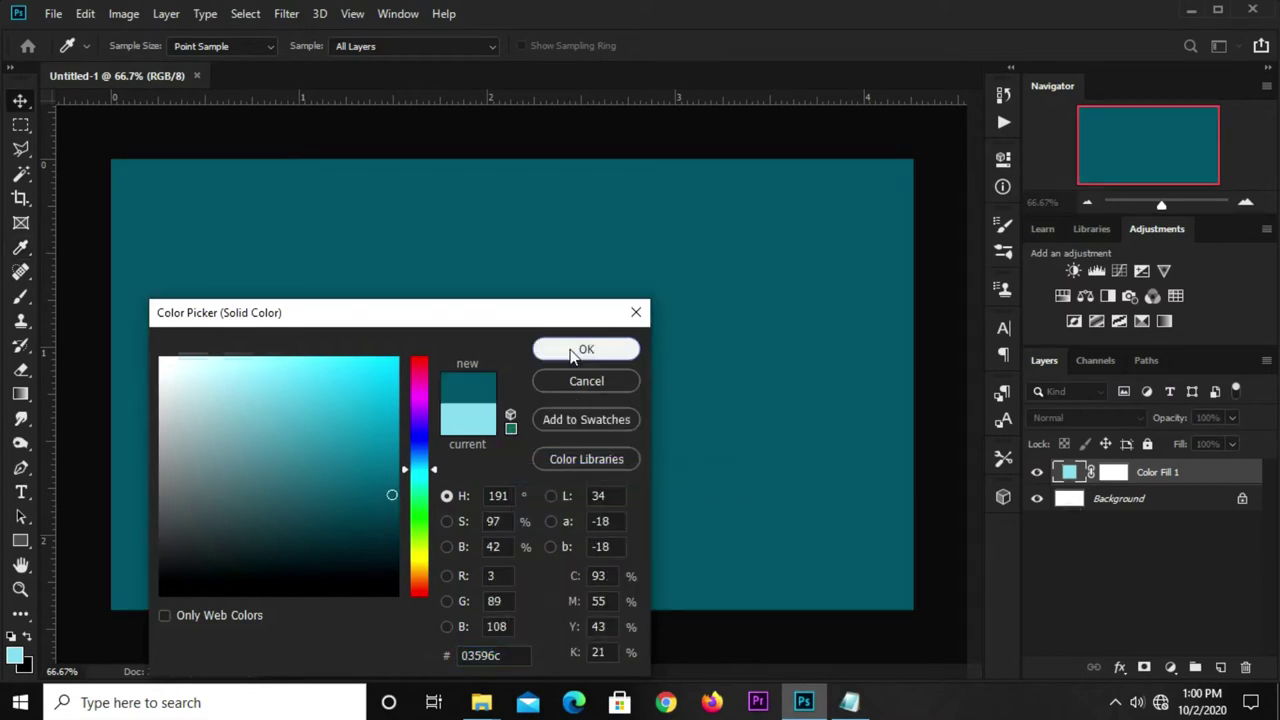
left_click(1218, 666)
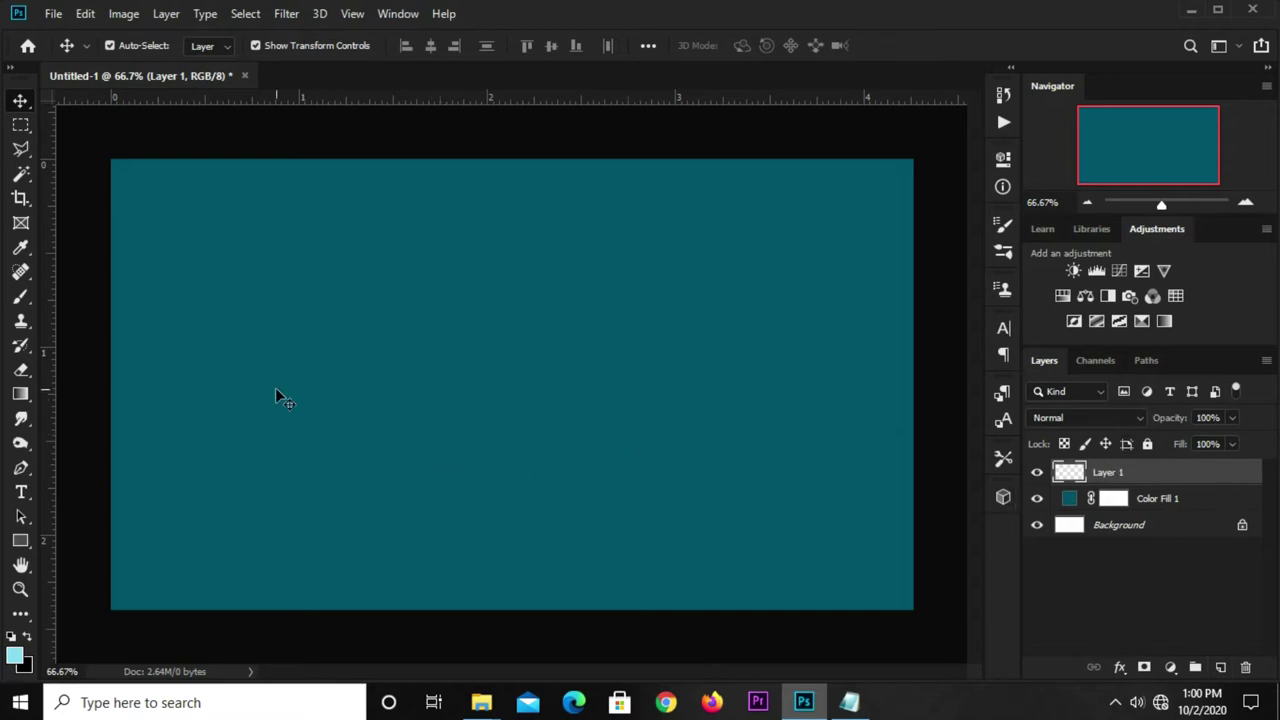
Select the Brush tool with 0% hardness at 1100 px size.
left_click(21, 296)
left_click(79, 298)
left_click(118, 45)
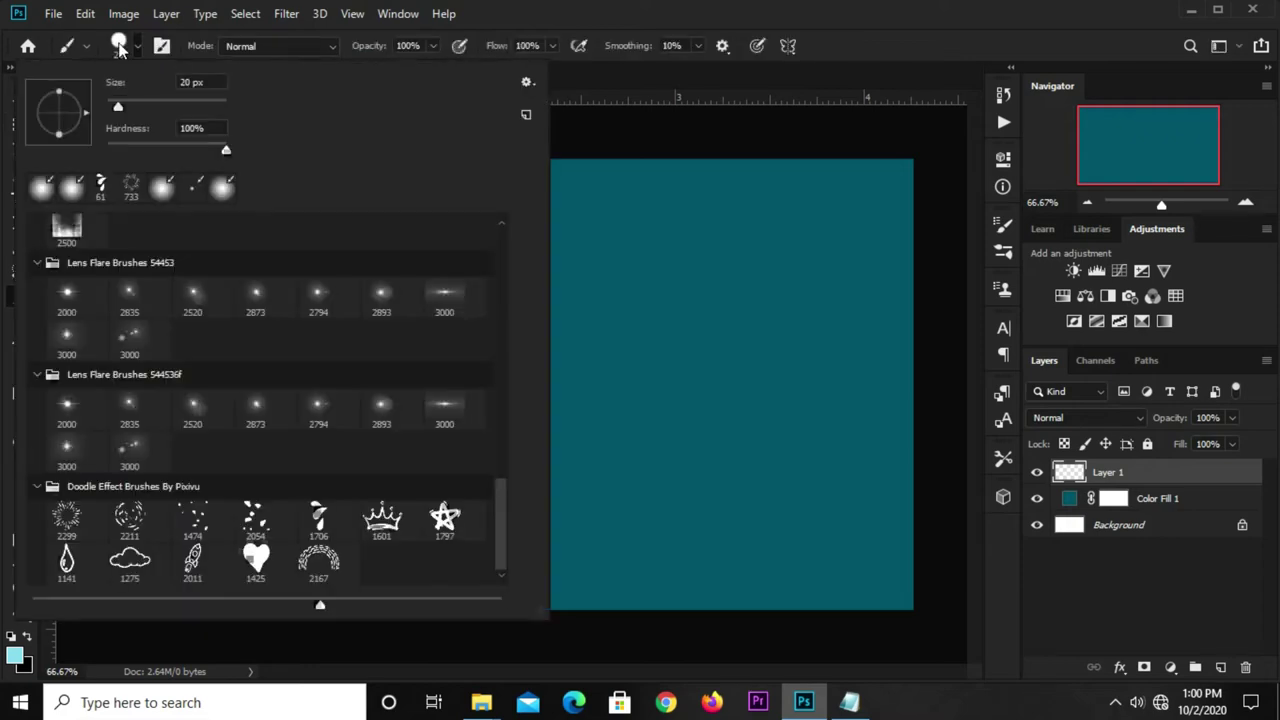
left_click_drag(226, 150, 107, 150)
left_click_drag(118, 106, 192, 106)
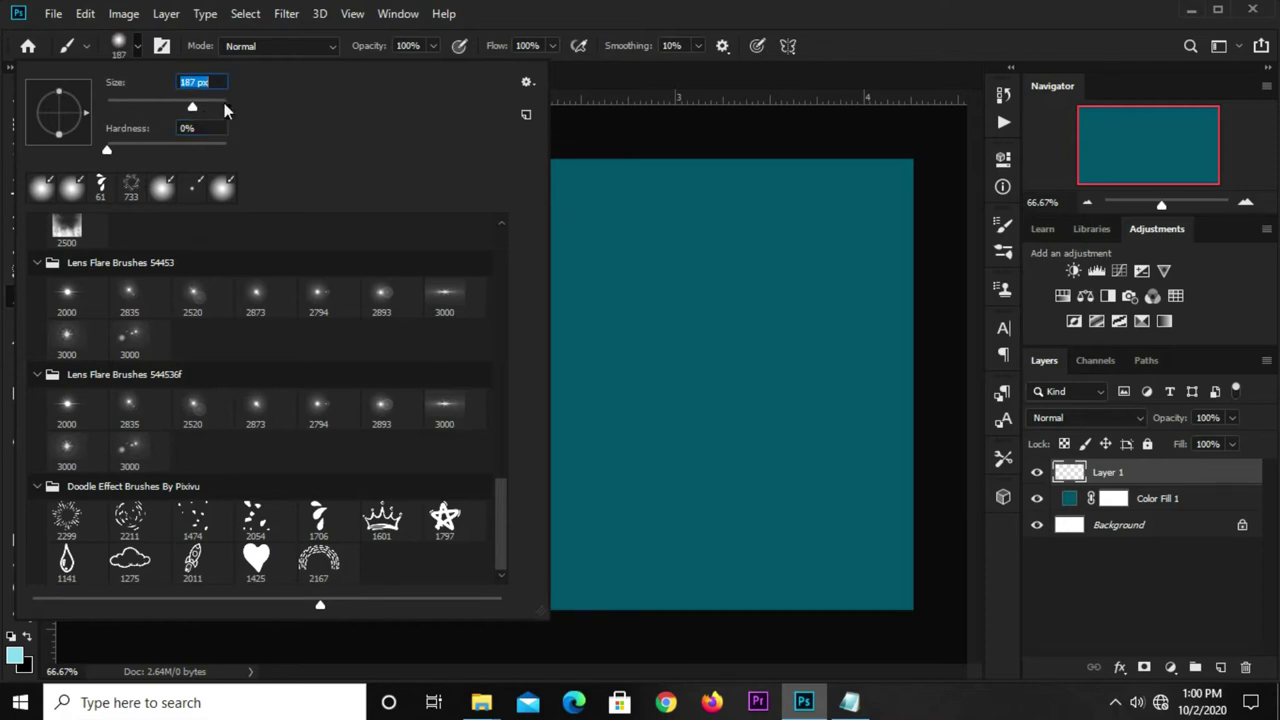
left_click(866, 68)
key("bracketright")
key("bracketright")
key("bracketright")
key("bracketright")
key("bracketright")
key("bracketright")
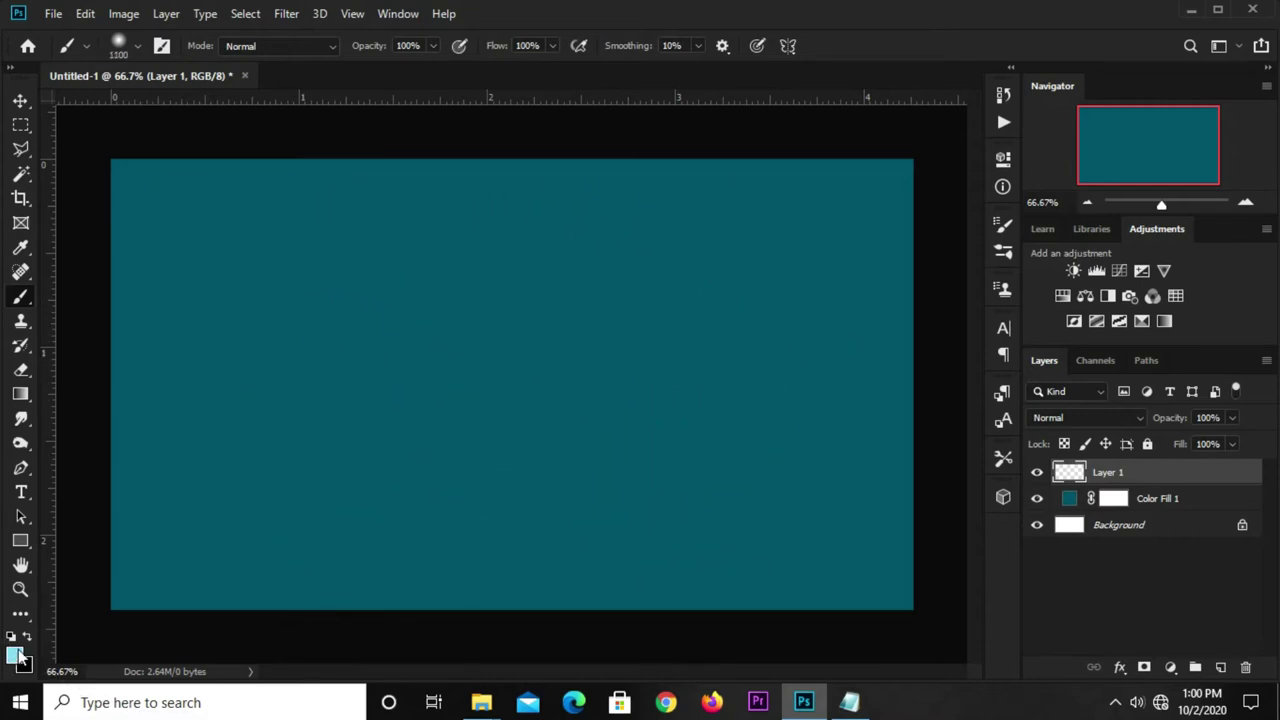
Paint a light-cyan 83cedf glow at the canvas centre and set Layer 1 to Overlay.
left_click(14, 655)
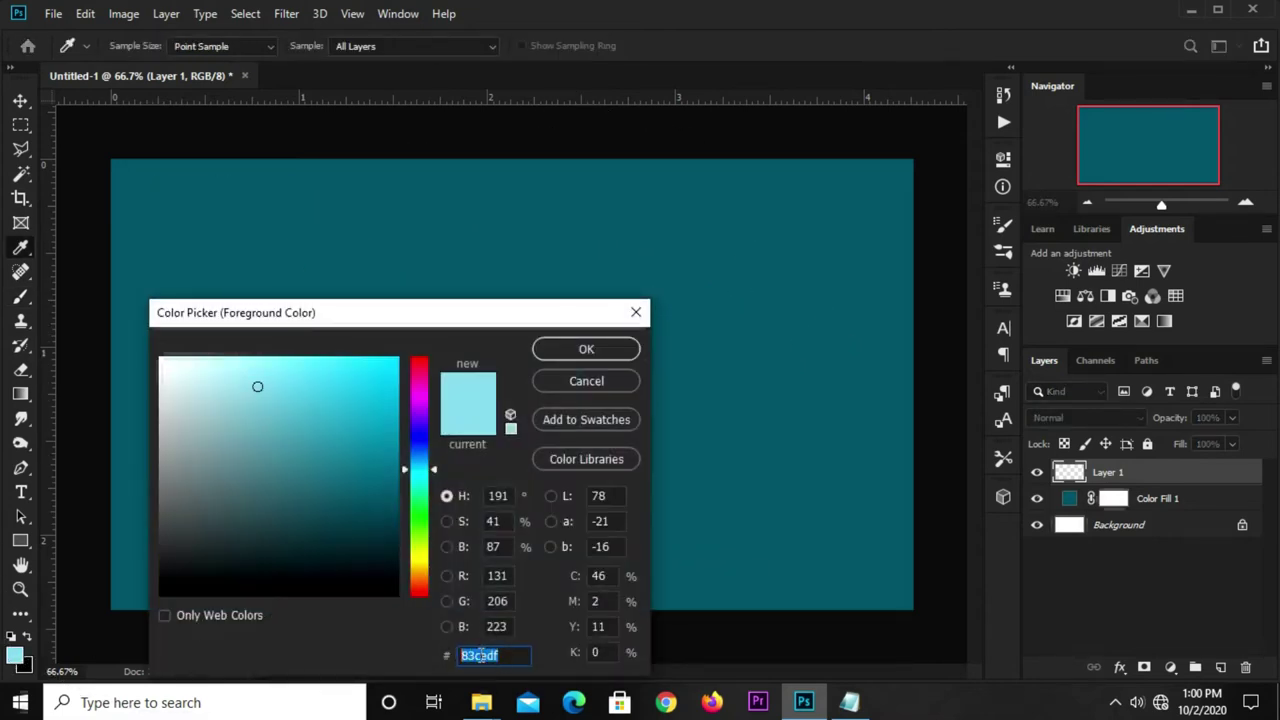
left_click(570, 348)
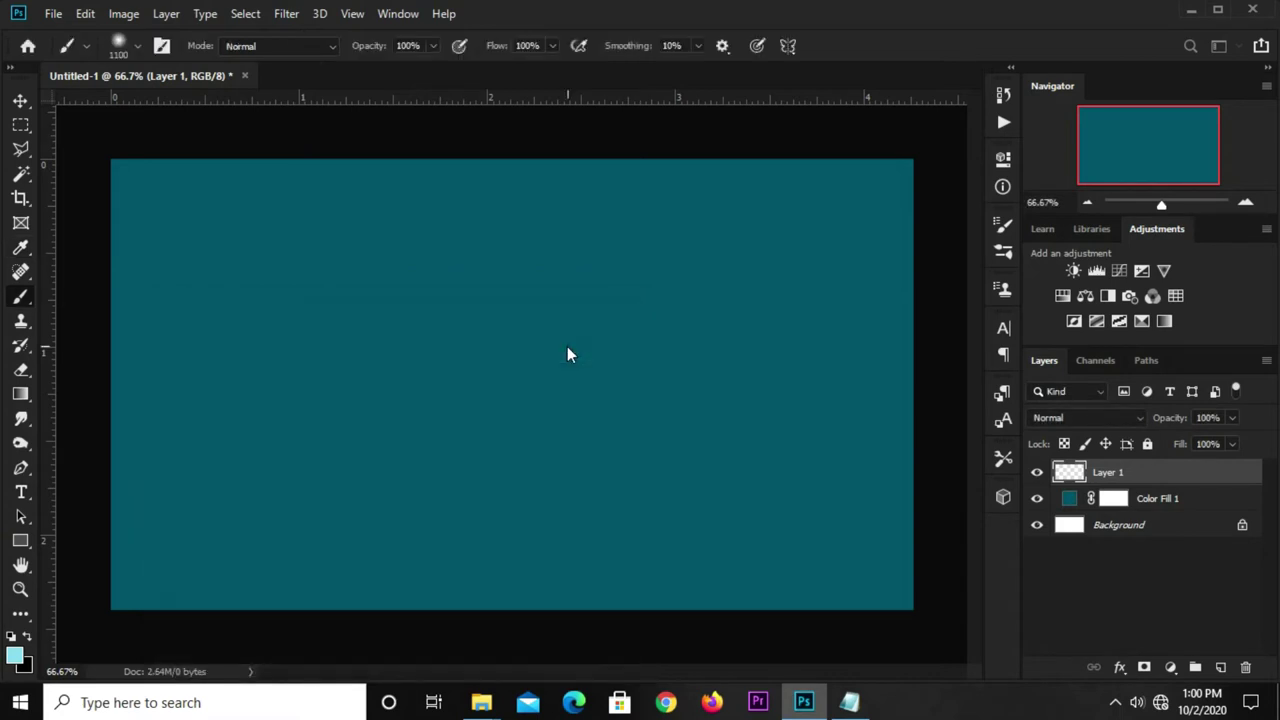
left_click(586, 385)
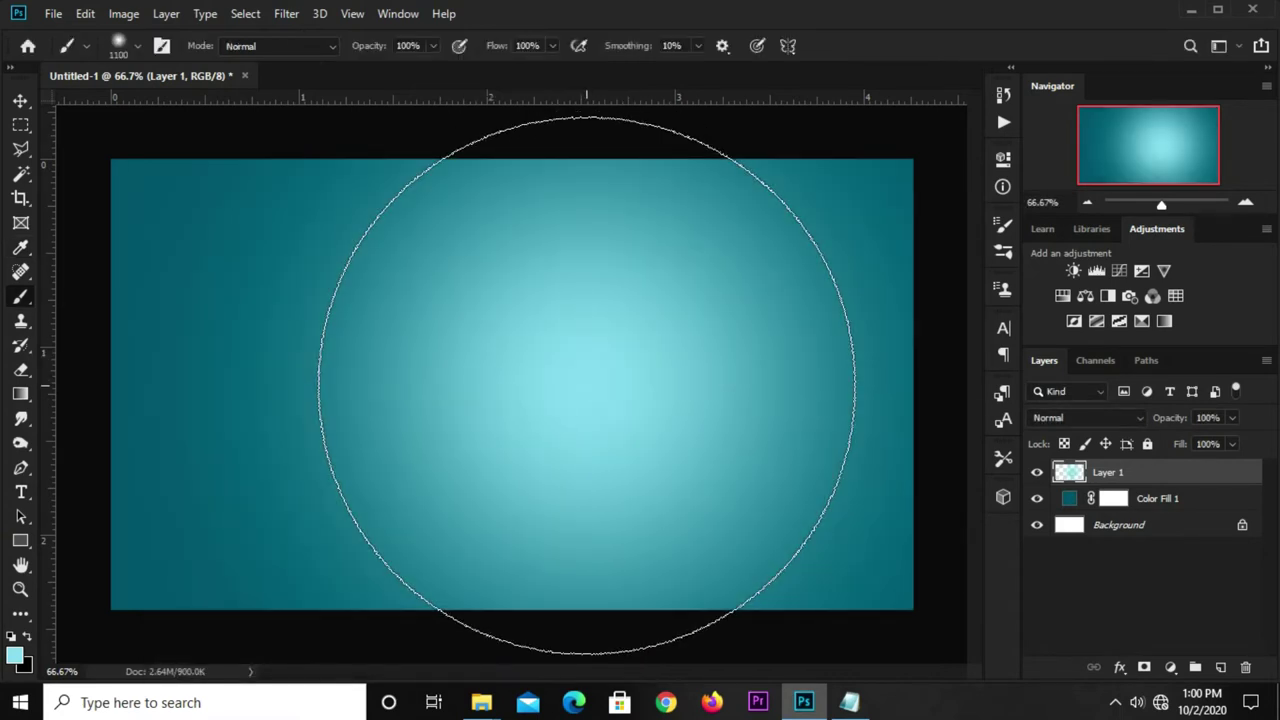
key("v")
left_click(1083, 421)
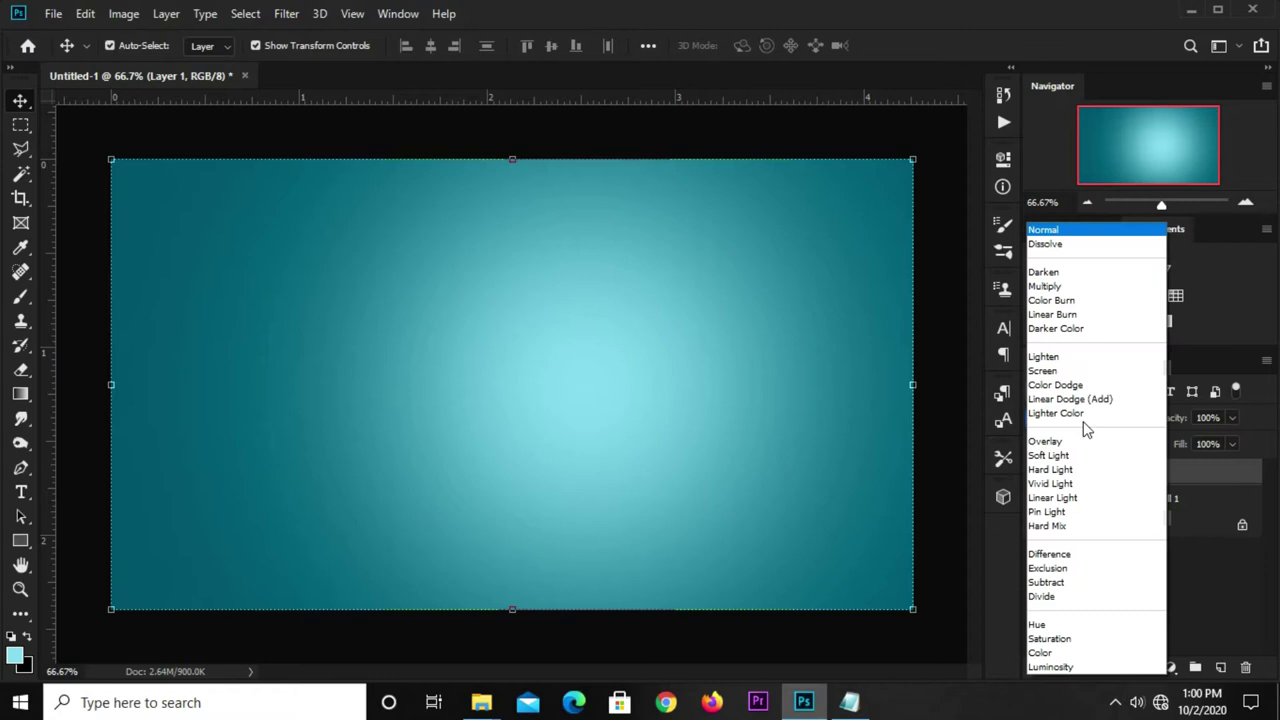
left_click(1080, 445)
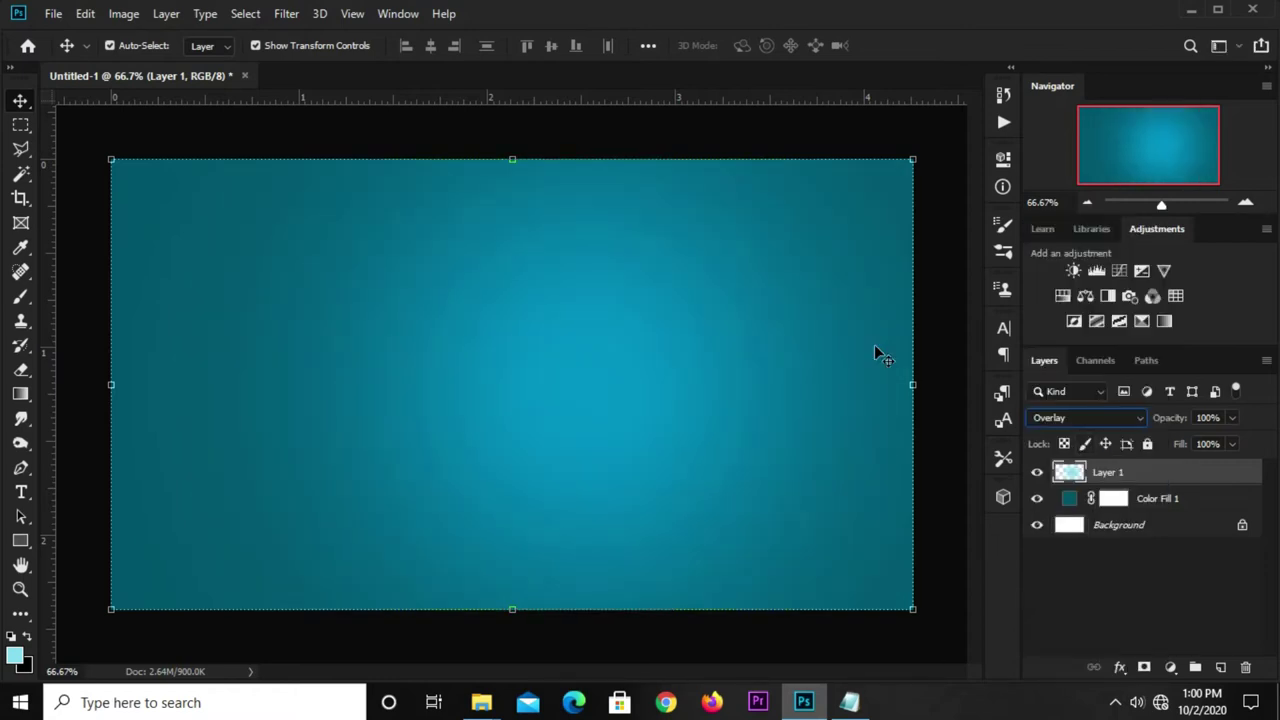
left_click(893, 135)
Add a new Layer 2 above Color Fill 1 and select the Brush tool.
left_click(1145, 497)
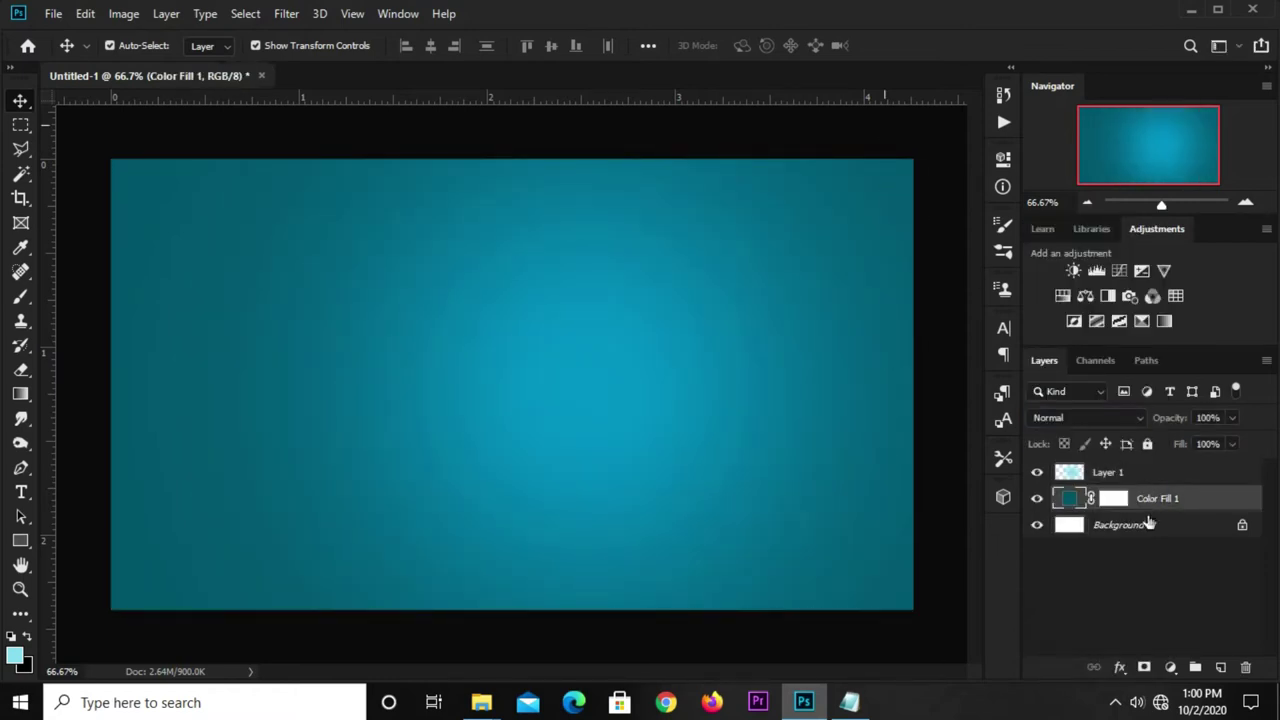
left_click(1221, 666)
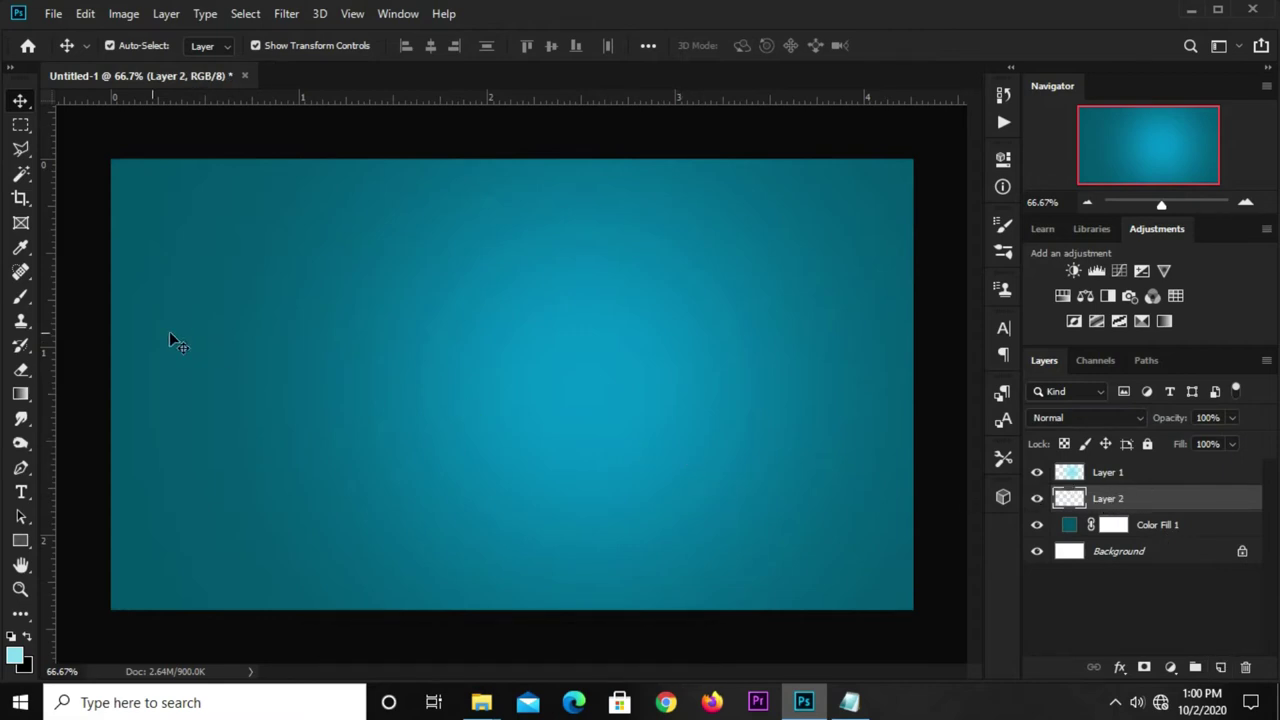
right_click(20, 300)
left_click(78, 292)
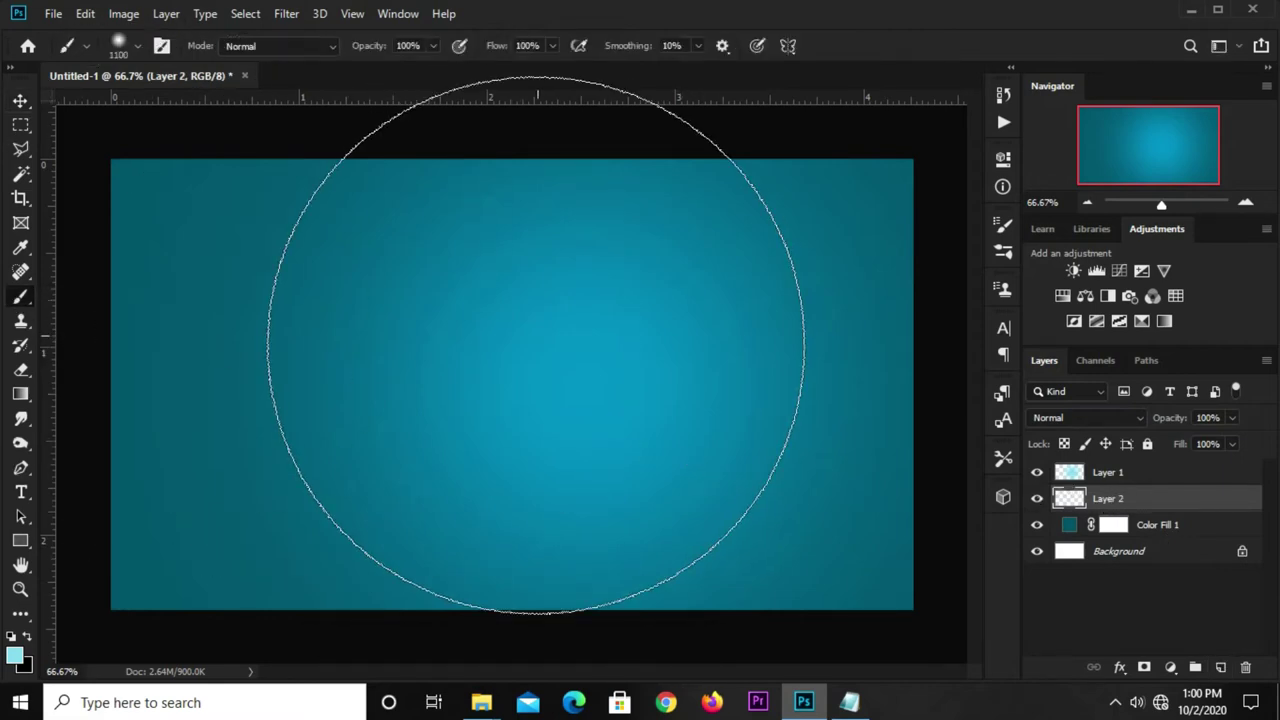
key("bracketleft")
key("bracketleft")
key("bracketleft")
key("bracketleft")
key("bracketright")
key("bracketright")
key("bracketright")
key("bracketright")
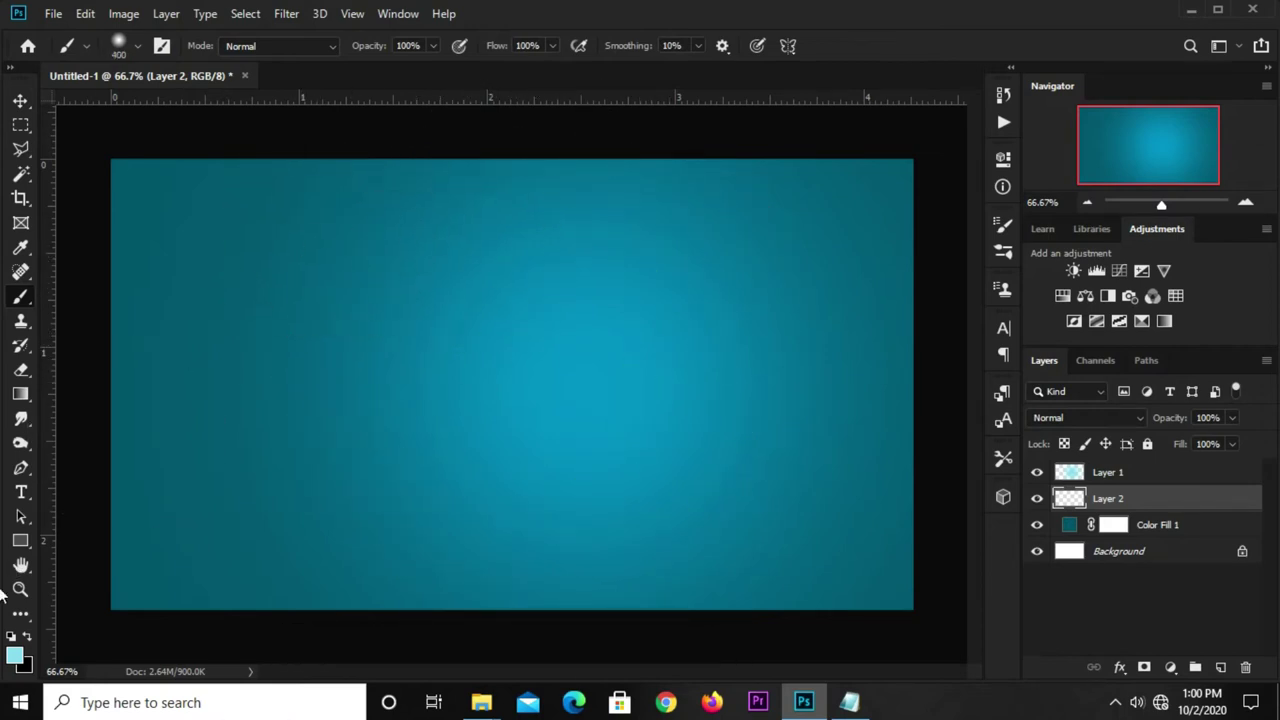
Set the foreground colour to dark navy 0a2d51, copied from the colour notes.
left_click(17, 662)
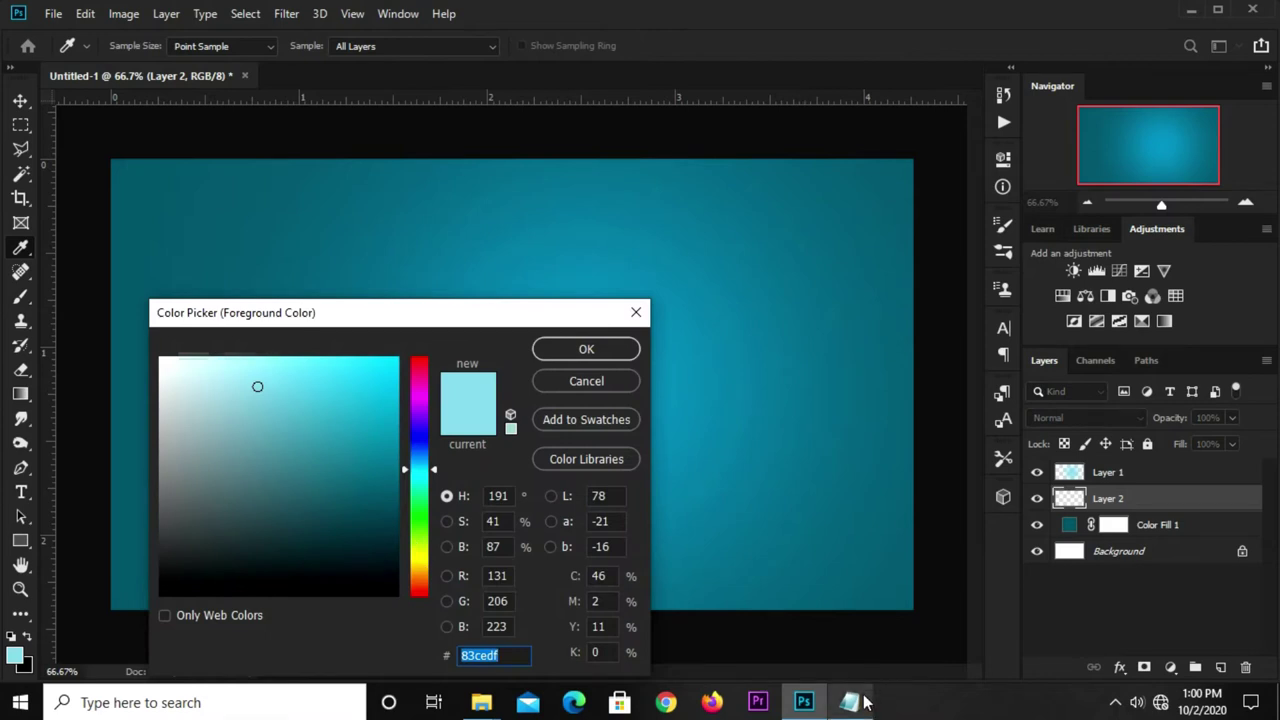
left_click(849, 702)
left_click_drag(712, 314, 652, 313)
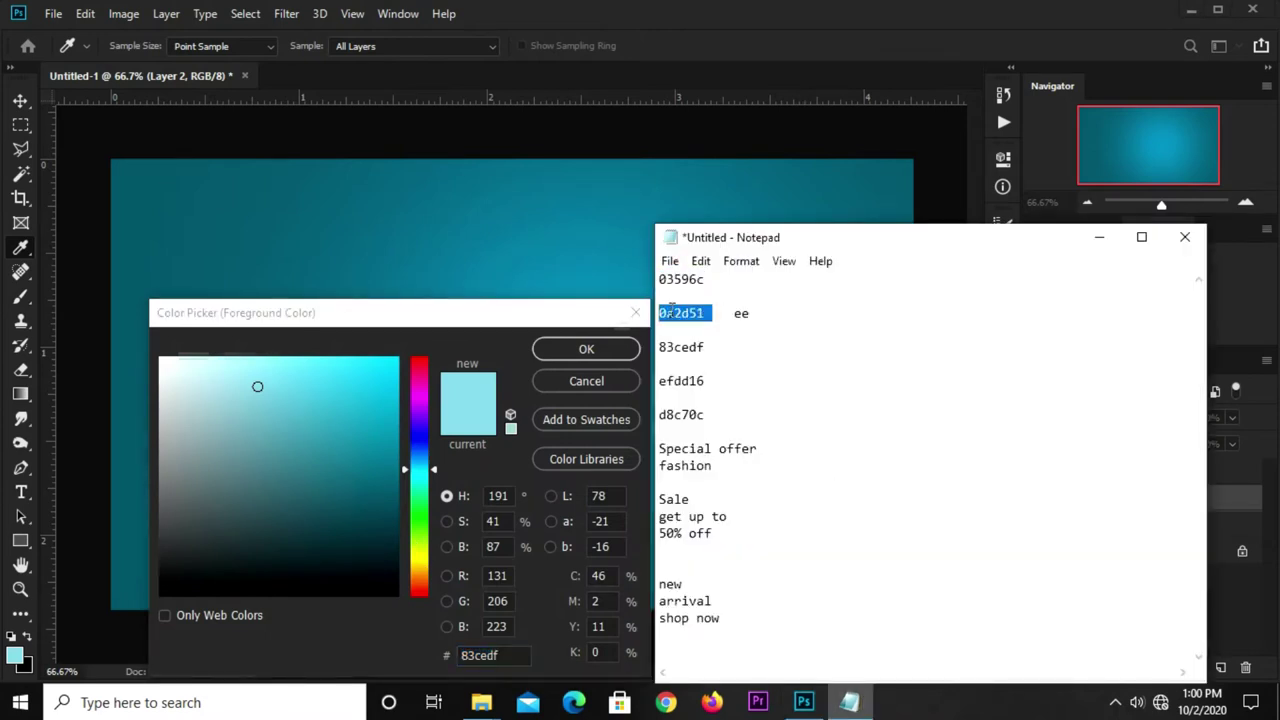
right_click(672, 313)
left_click(714, 368)
left_click(511, 660)
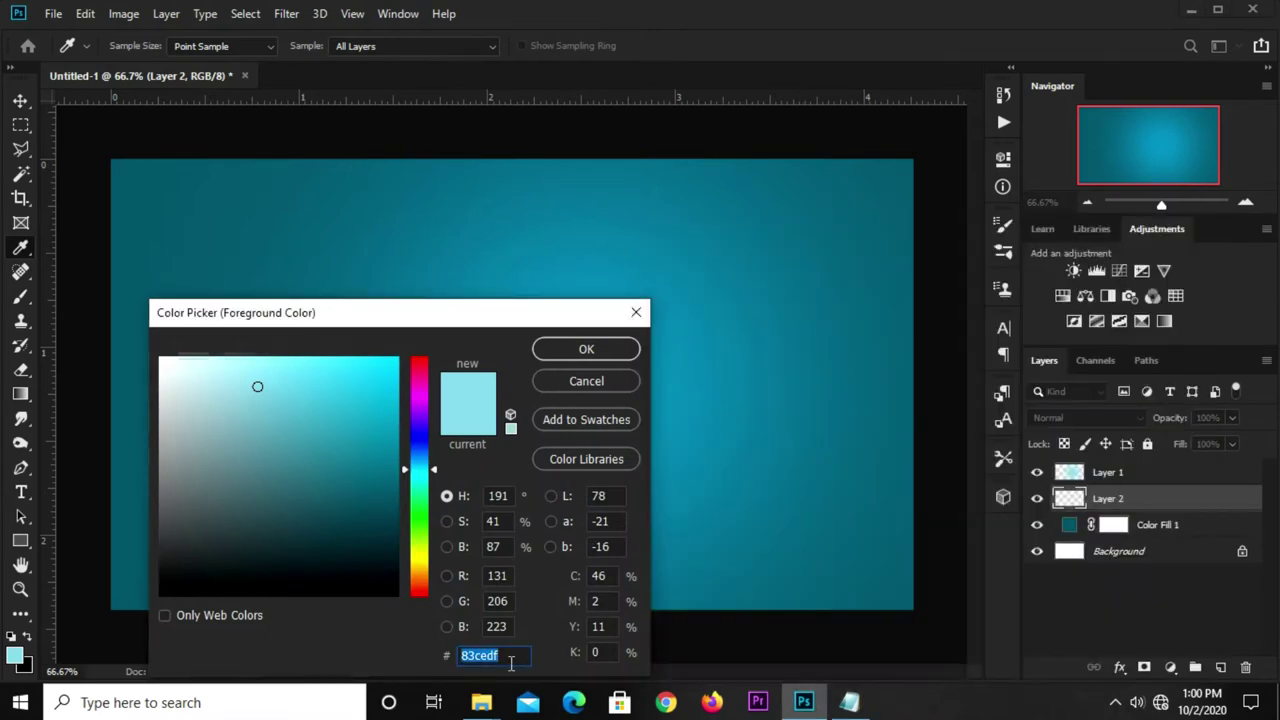
right_click(508, 652)
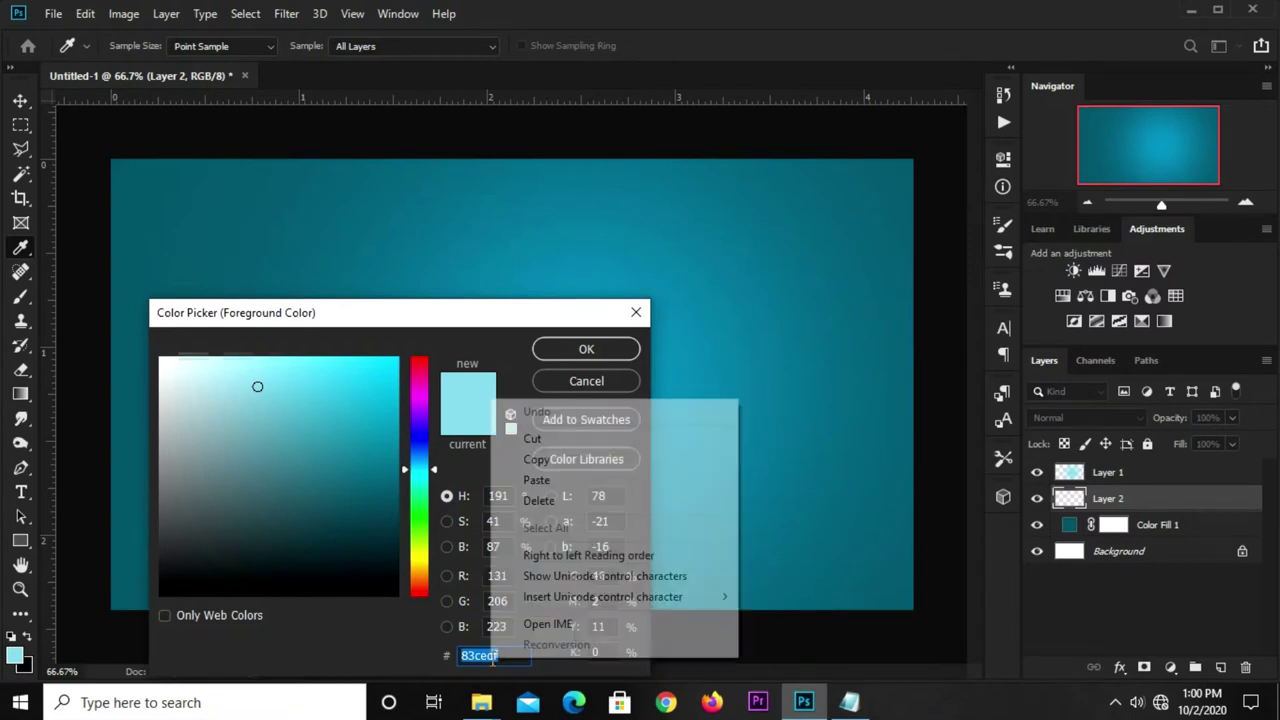
left_click(530, 480)
left_click_drag(516, 670, 461, 672)
left_click(586, 350)
Paint along the top and right edges with a 25%-opacity, 250 px soft brush.
key("b")
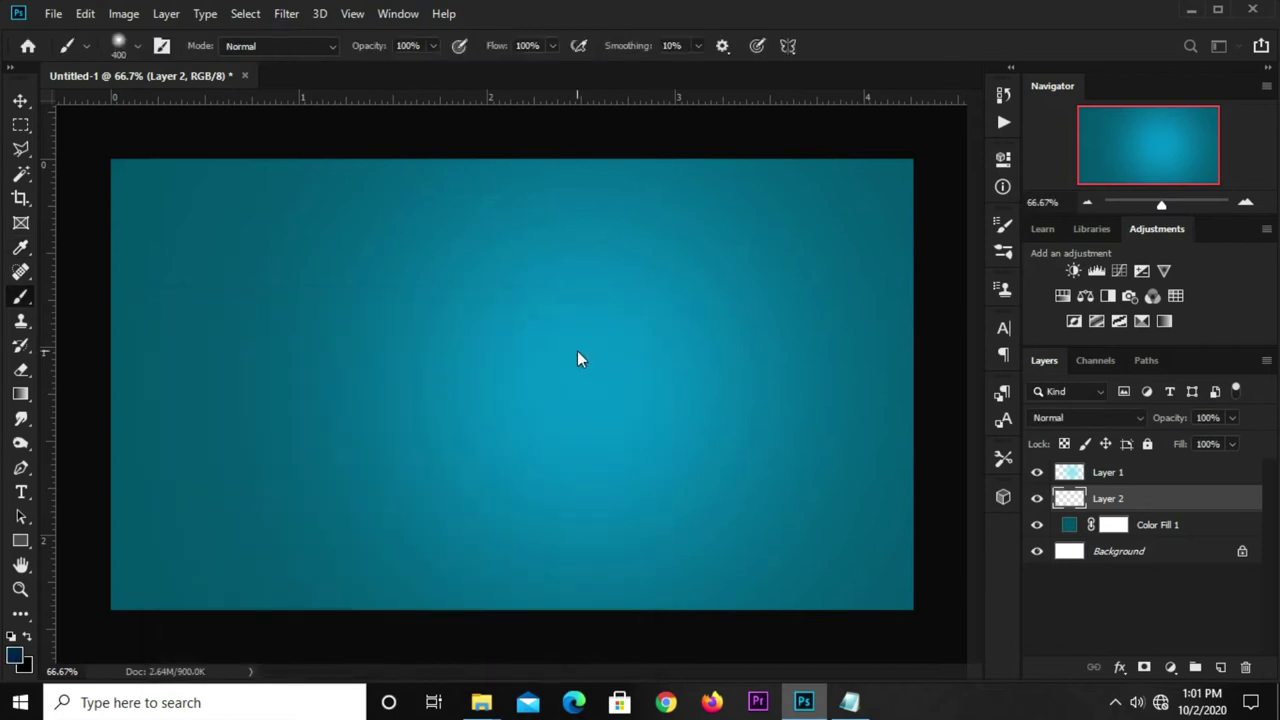
left_click(434, 48)
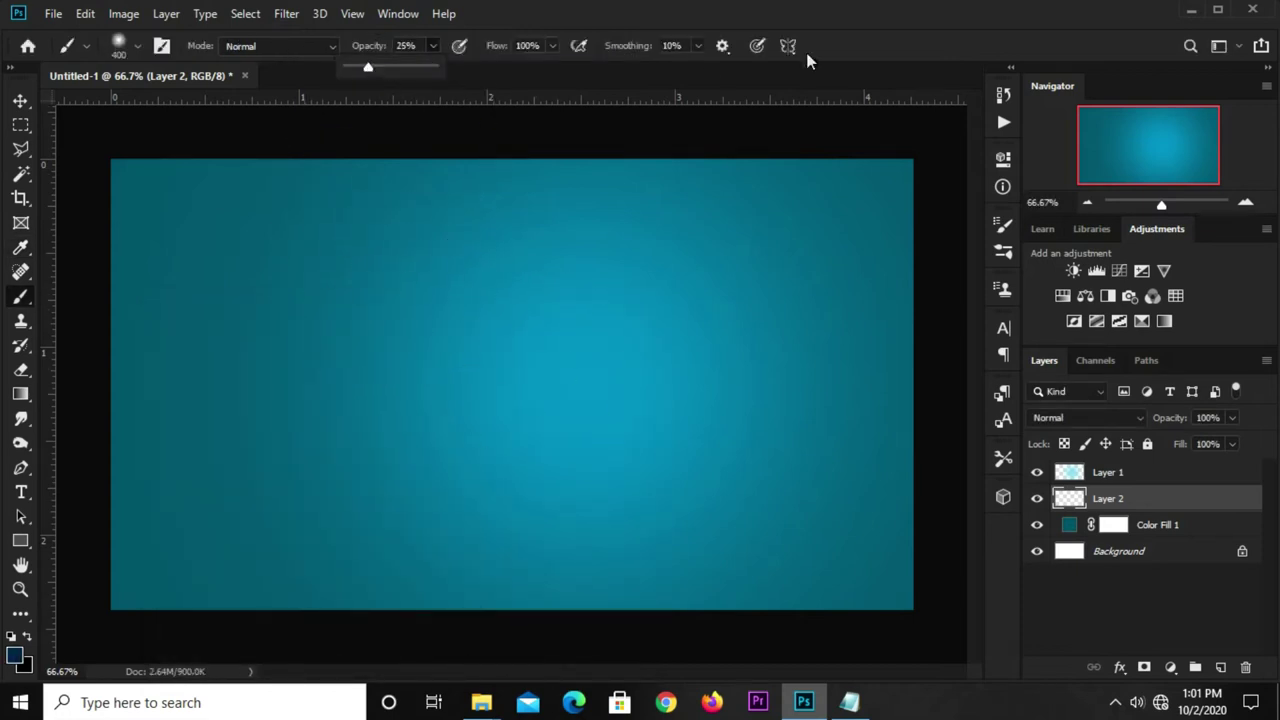
left_click(785, 78)
key("bracketleft")
key("bracketleft")
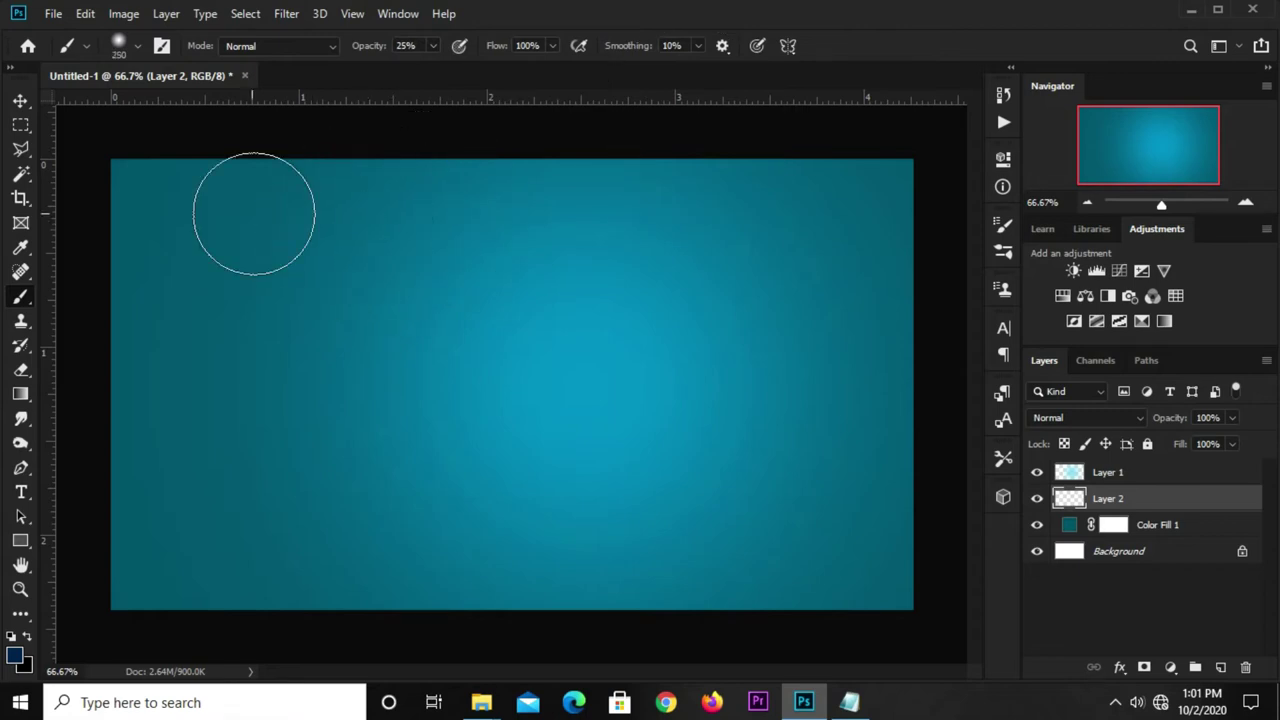
scroll(259, 207, "down", 1)
mouse_move(249, 160)
left_mouse_down()
mouse_move(757, 186)
mouse_move(857, 297)
mouse_move(801, 610)
mouse_move(757, 591)
mouse_move(297, 580)
mouse_move(134, 466)
mouse_move(129, 265)
mouse_move(280, 200)
mouse_move(471, 191)
mouse_move(854, 206)
mouse_move(831, 550)
mouse_move(674, 586)
mouse_move(260, 531)
mouse_move(117, 560)
mouse_move(578, 610)
mouse_move(911, 366)
mouse_move(866, 229)
mouse_move(257, 178)
left_mouse_up()
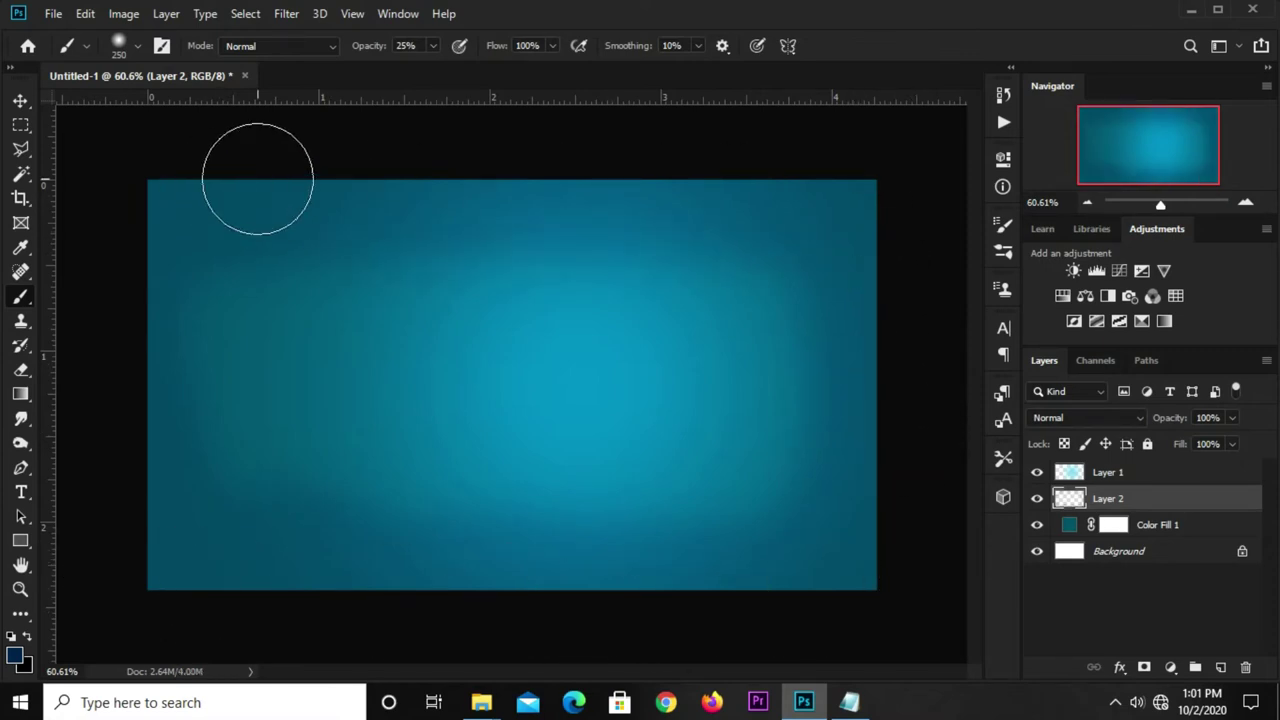
key("v")
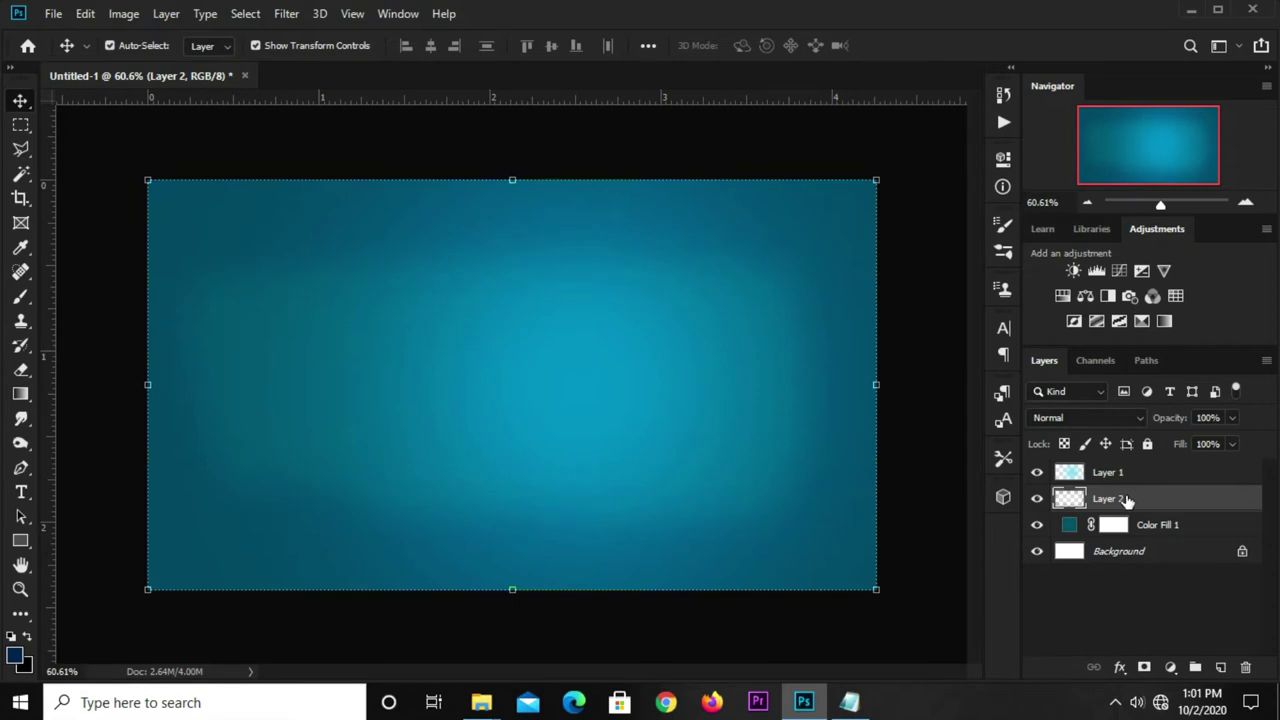
Add a Curves adjustment above Layer 2 and pull the curve down to darken.
left_click(1131, 611)
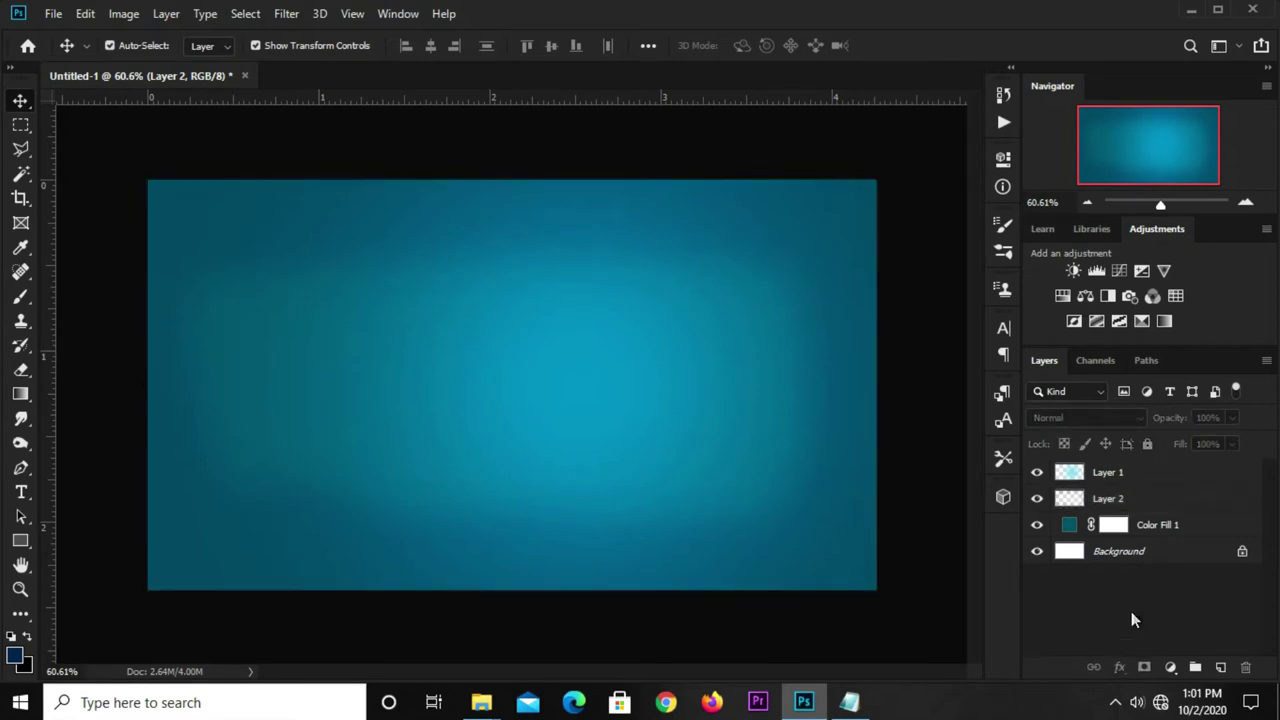
left_click(1157, 537)
left_click(1148, 512)
left_click(1171, 664)
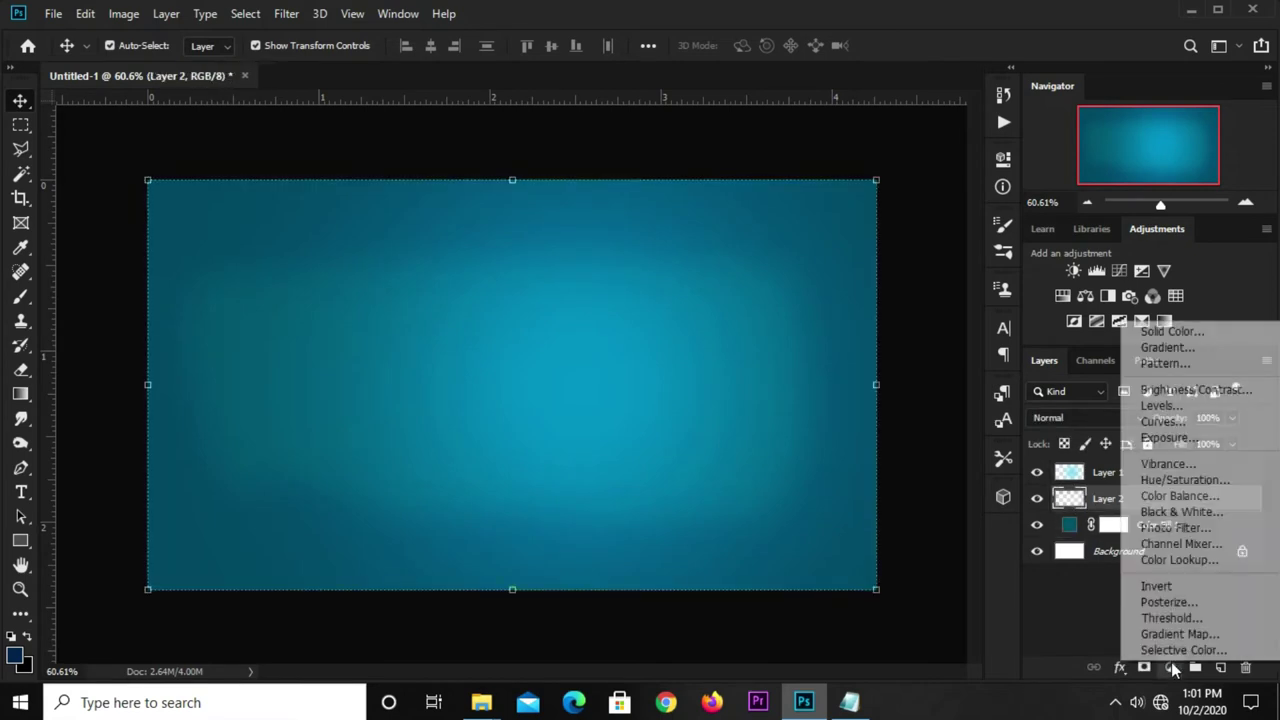
left_click(1140, 417)
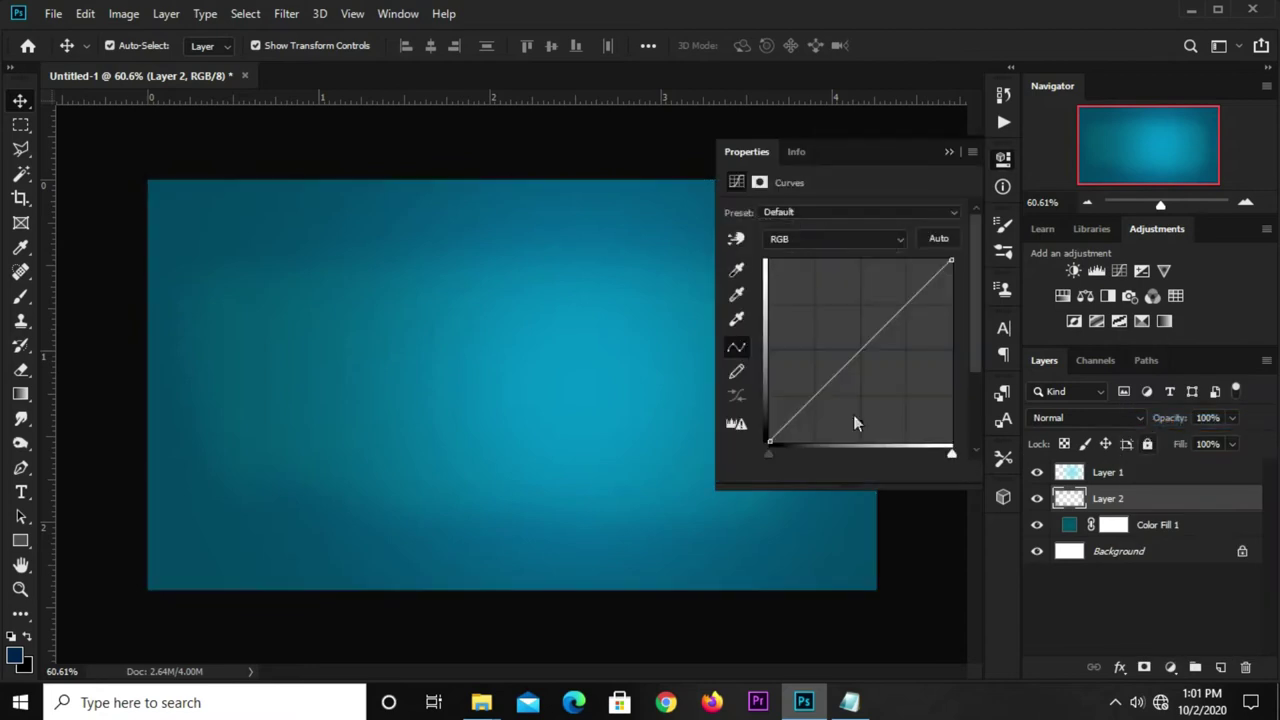
left_click_drag(826, 386, 842, 393)
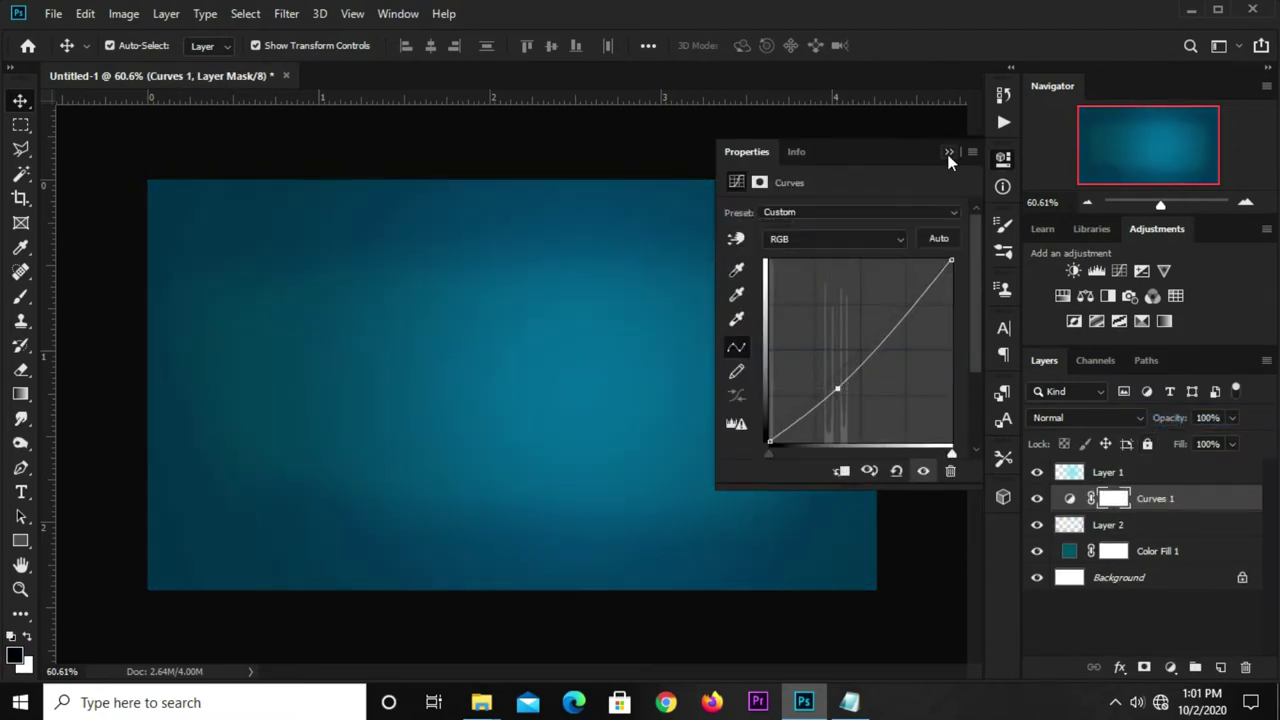
left_click(947, 154)
Set Curves 1 to Overlay blending at about 34% opacity.
left_click(1087, 420)
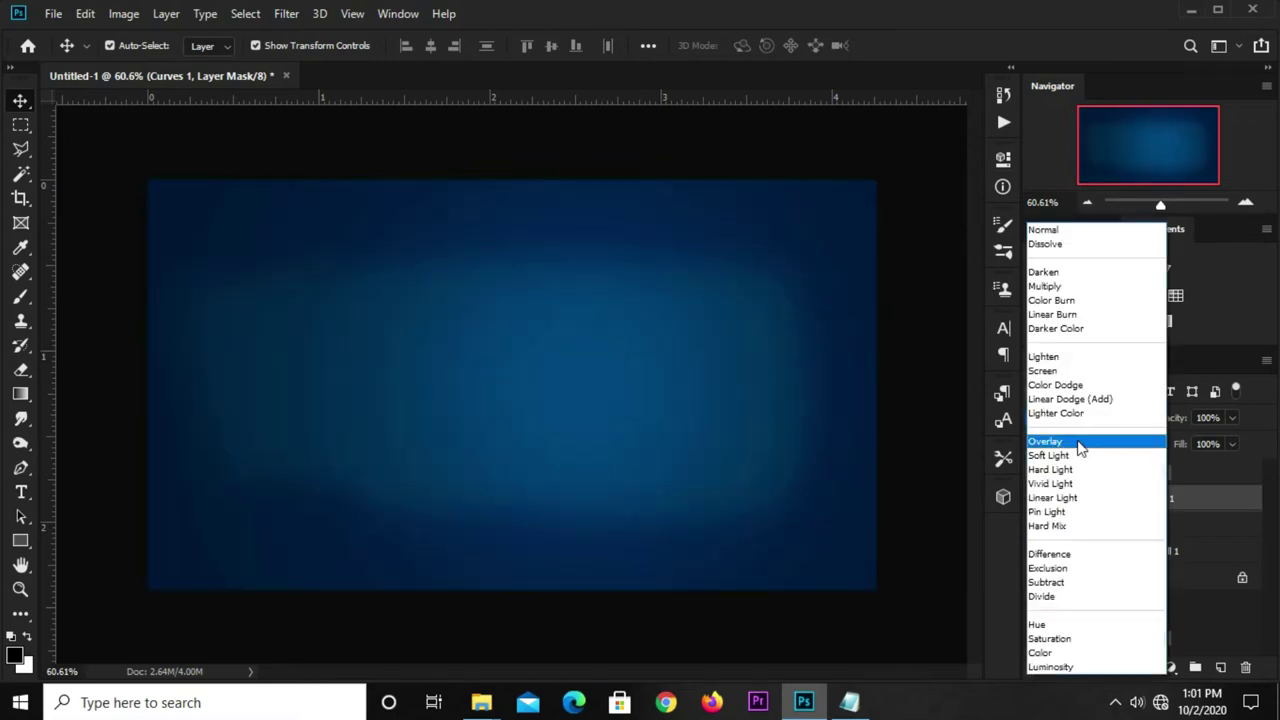
left_click(1080, 441)
left_click(1232, 418)
left_click_drag(1223, 441, 1176, 438)
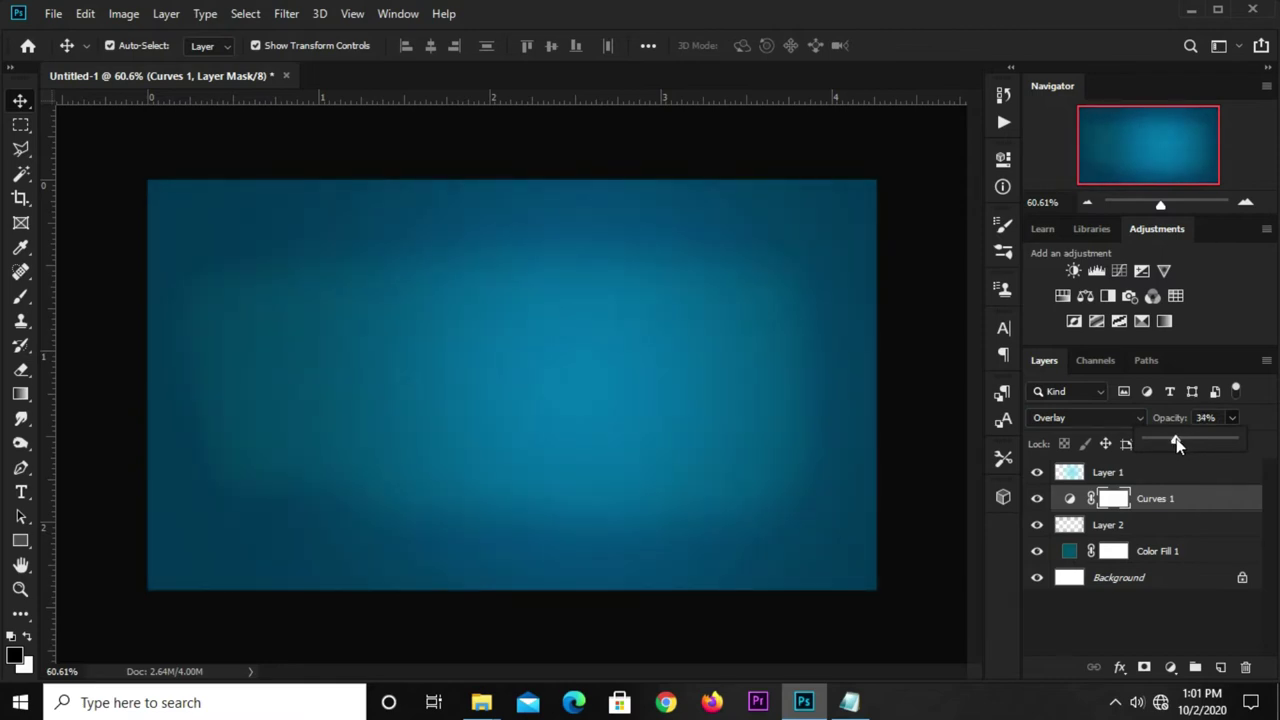
left_click(454, 383)
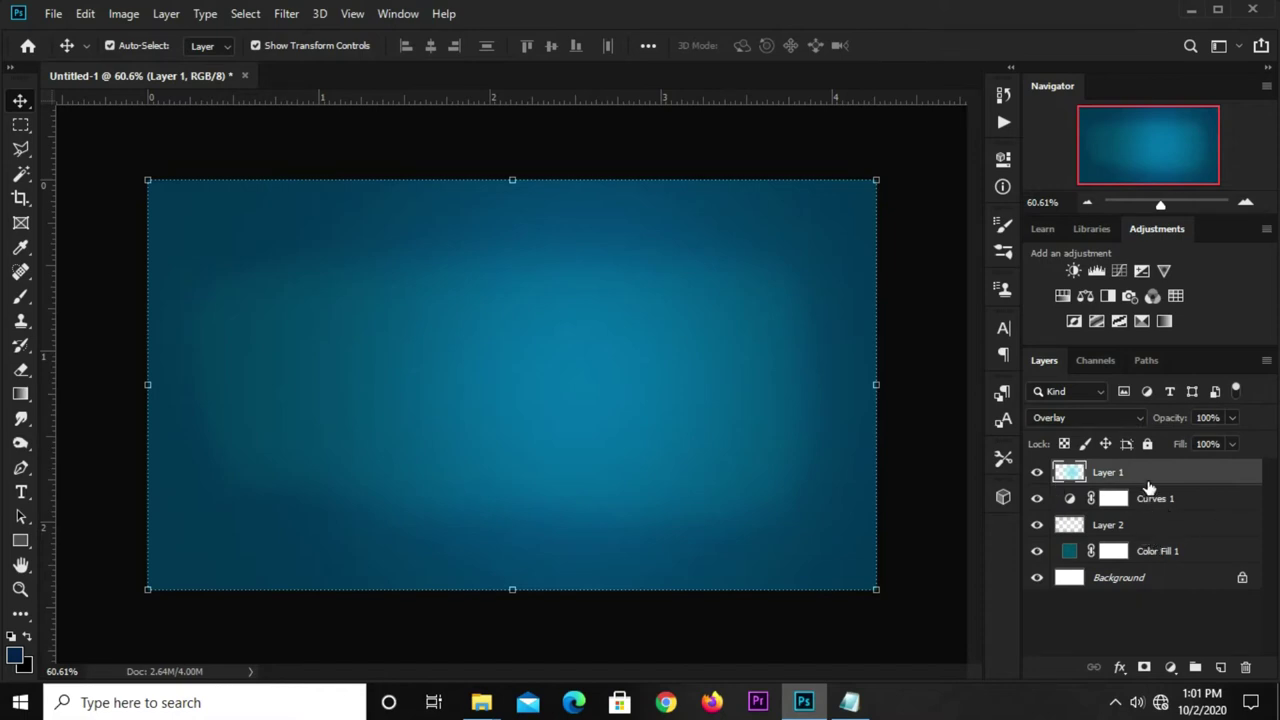
Stretch Layer 1's top and bottom past the canvas to about 141% and commit.
left_click(930, 562)
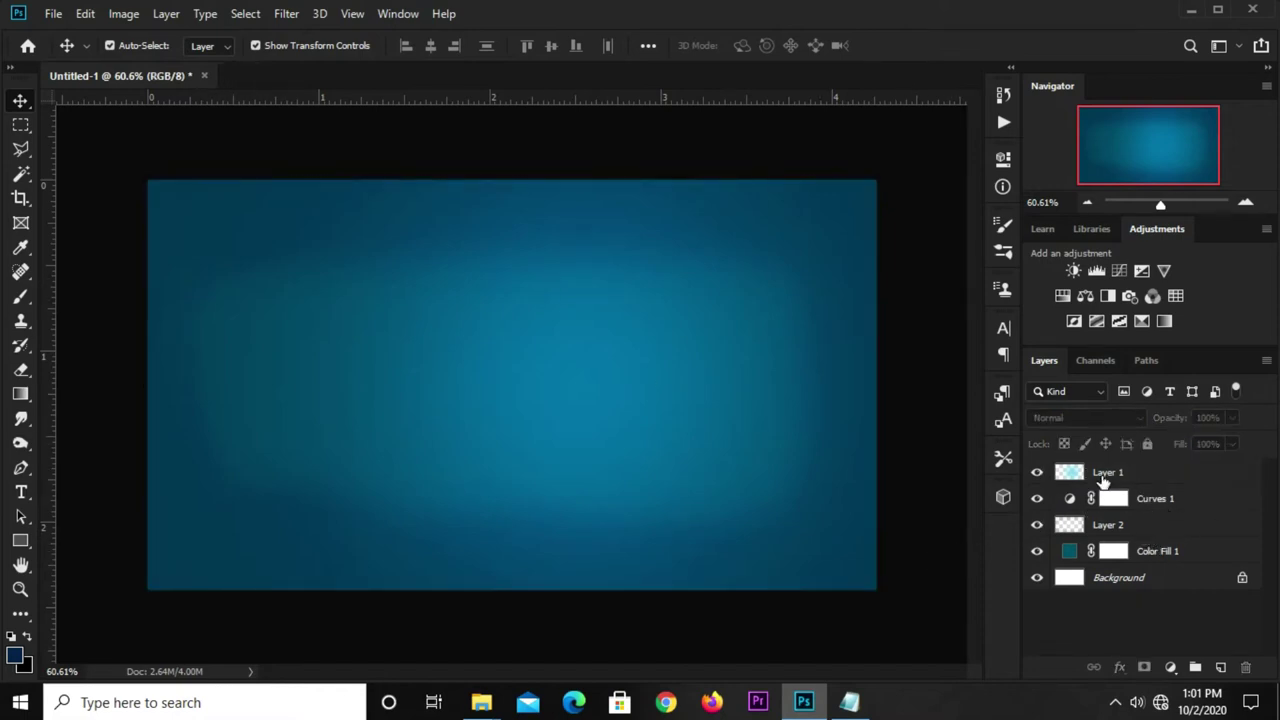
left_click(1104, 480)
left_click_drag(511, 175, 524, 144)
left_click_drag(526, 548, 528, 590)
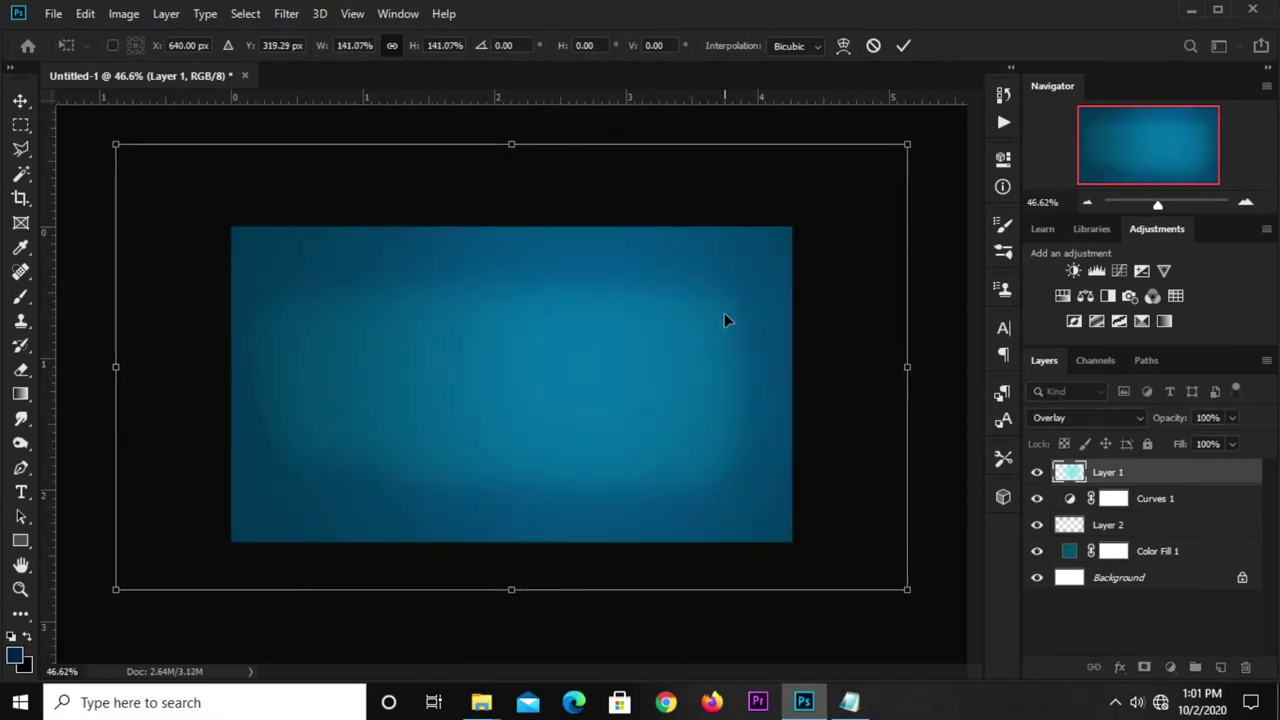
left_click(903, 45)
left_click(698, 191)
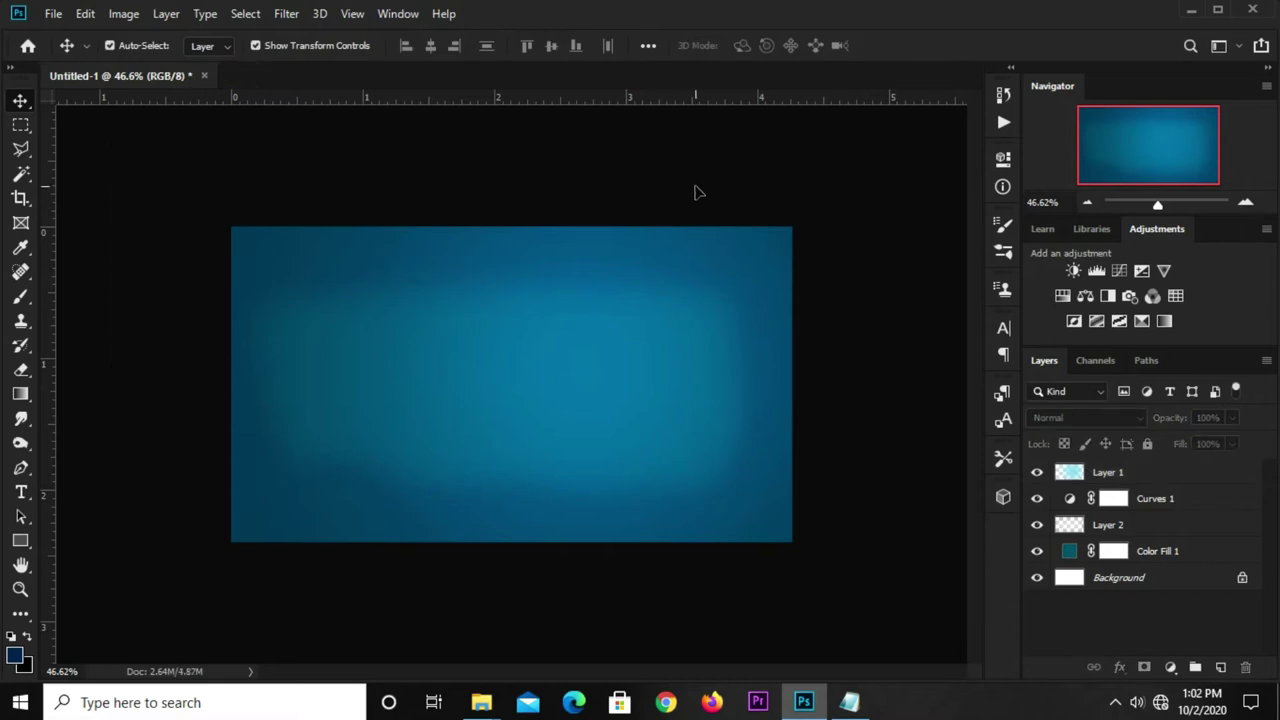
scroll(630, 254, "up", 2, "alt")
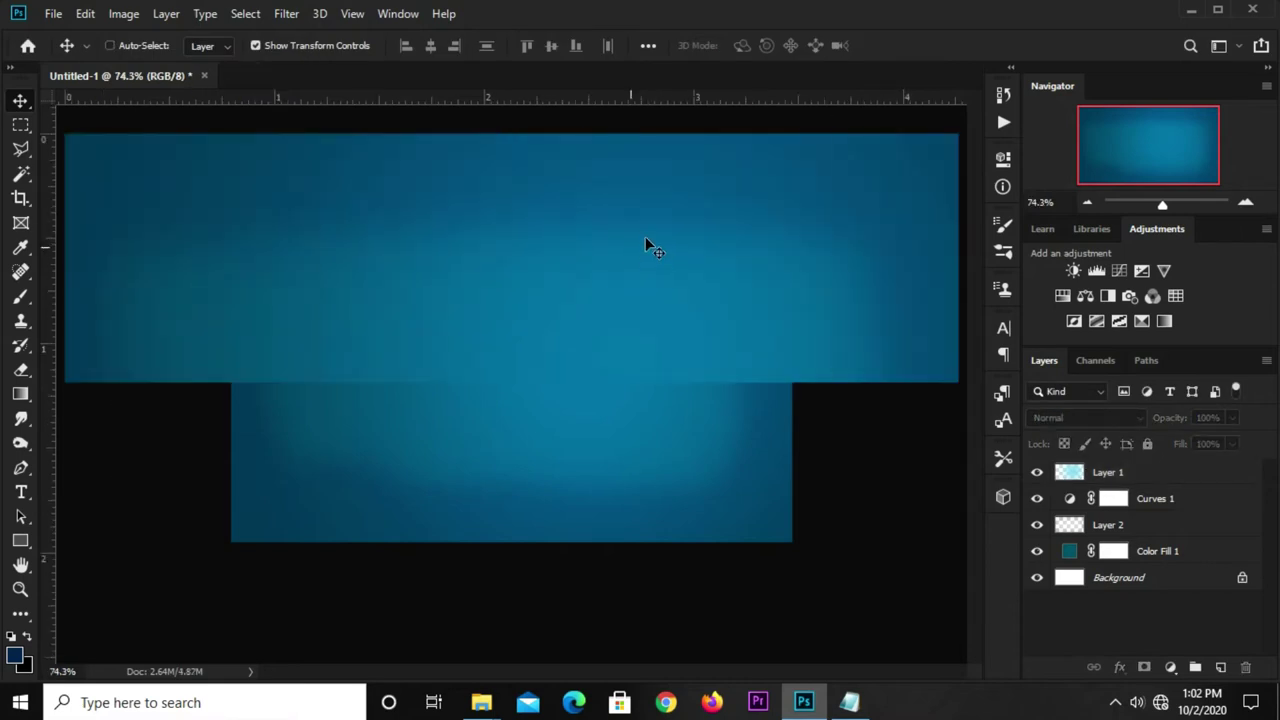
scroll(645, 240, "down", 1, "alt")
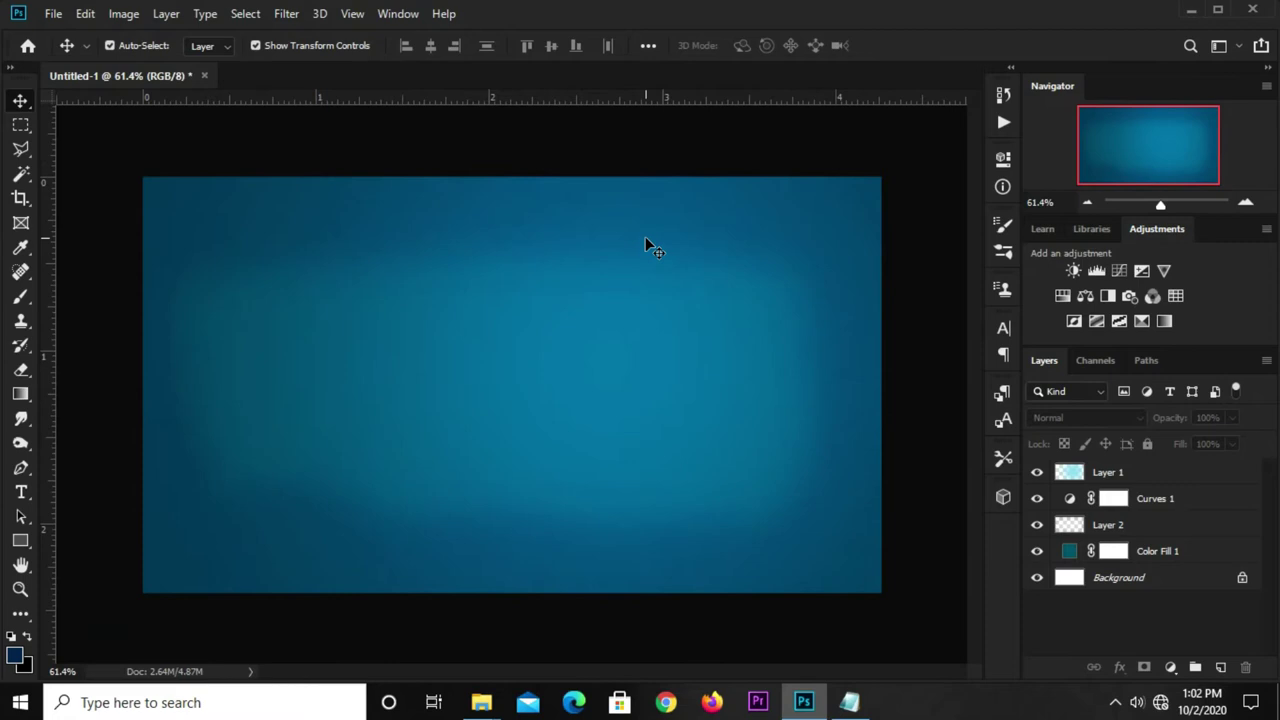
left_click(53, 13)
mouse_move(89, 124)
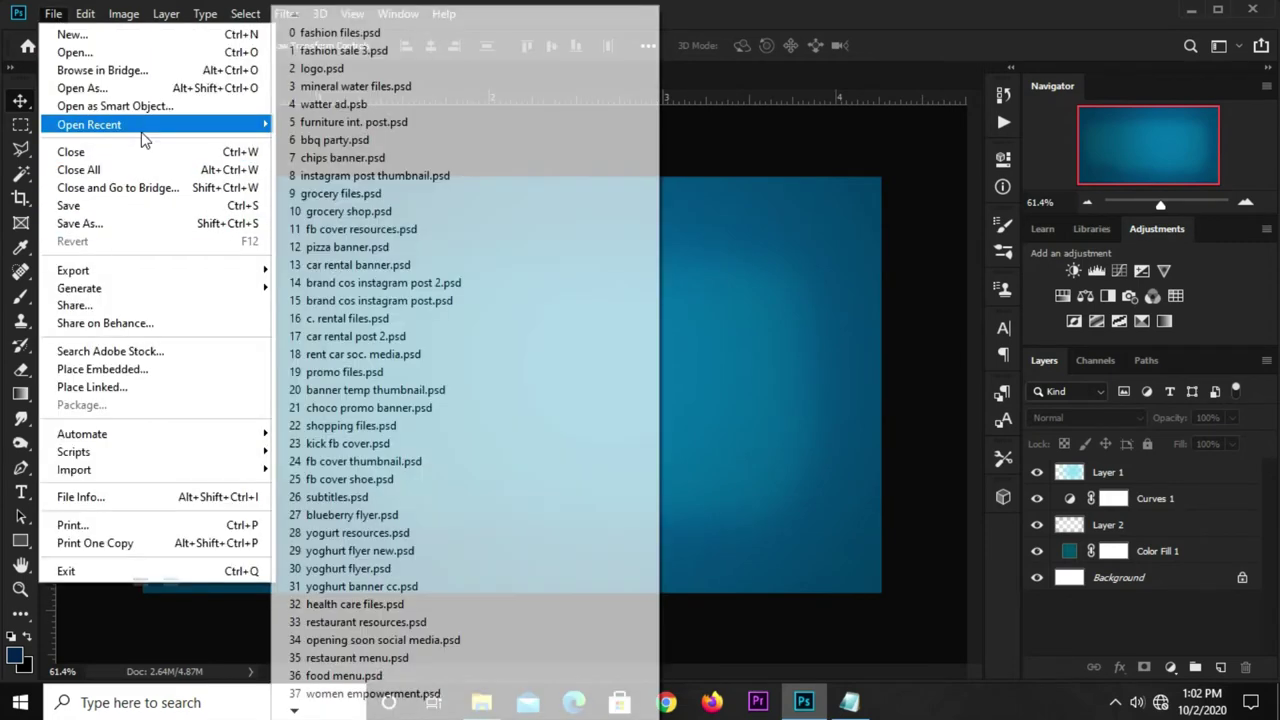
Open fashion files.psd from recent files and copy the visible woman photo layer.
left_click(362, 35)
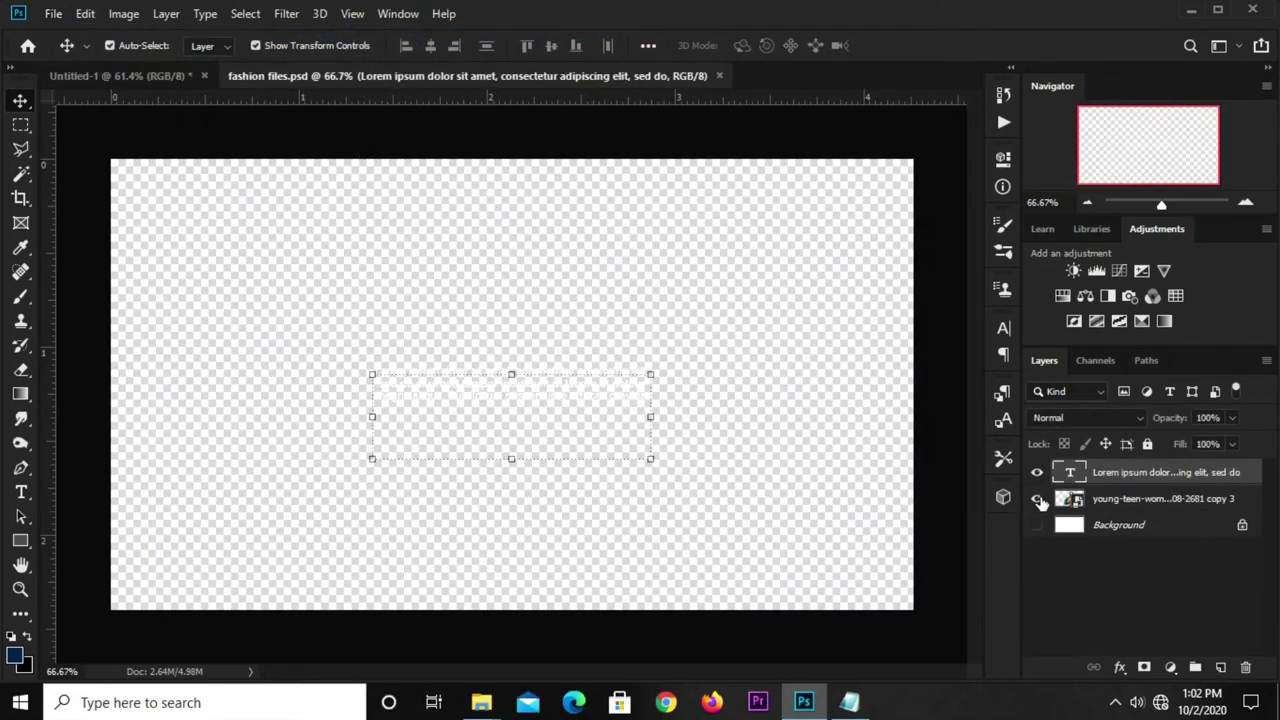
left_click(1038, 499)
left_click(585, 281, "ctrl")
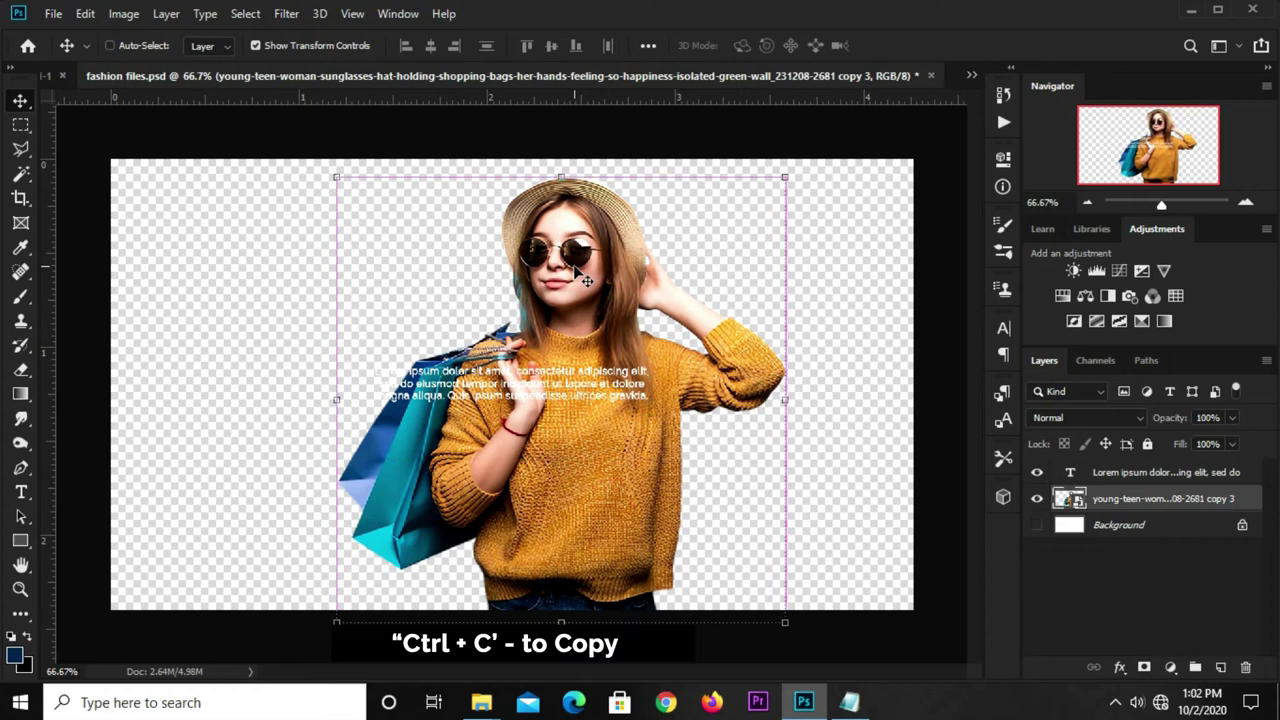
left_click(158, 124)
left_click(107, 77)
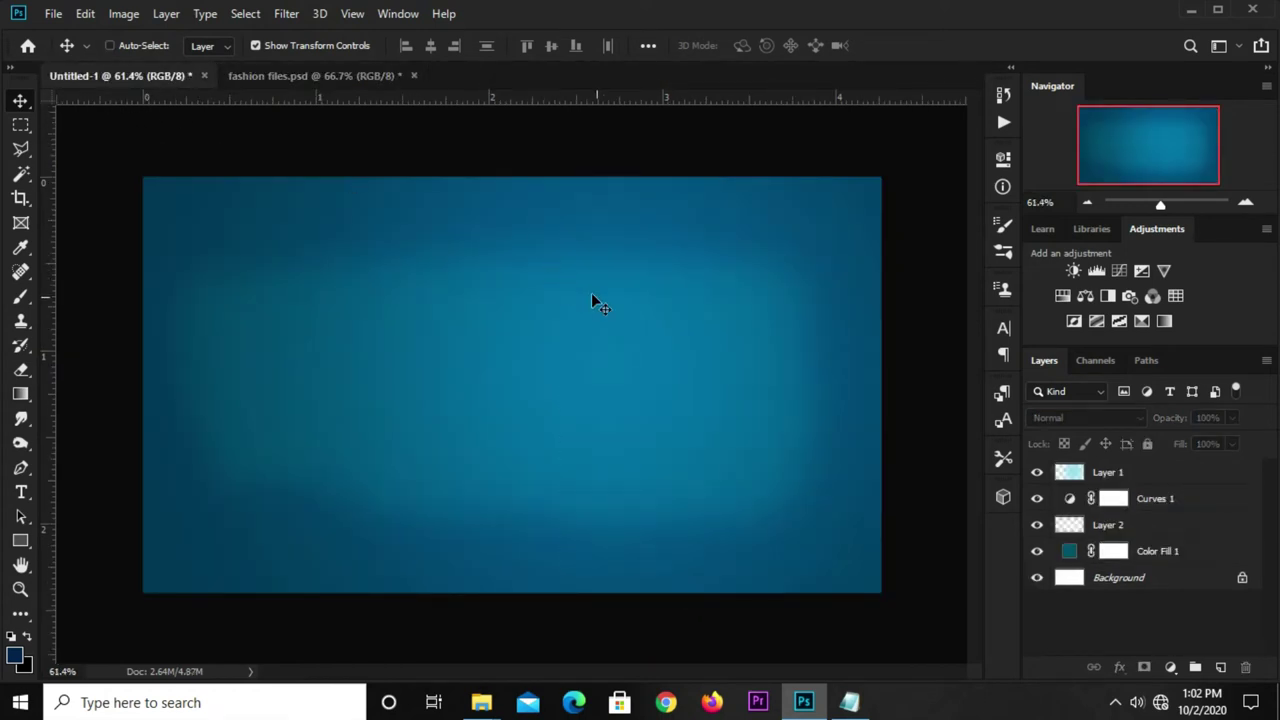
Paste the woman photo into Untitled-1, then move and slightly shrink it to the right side.
key("ctrl+v")
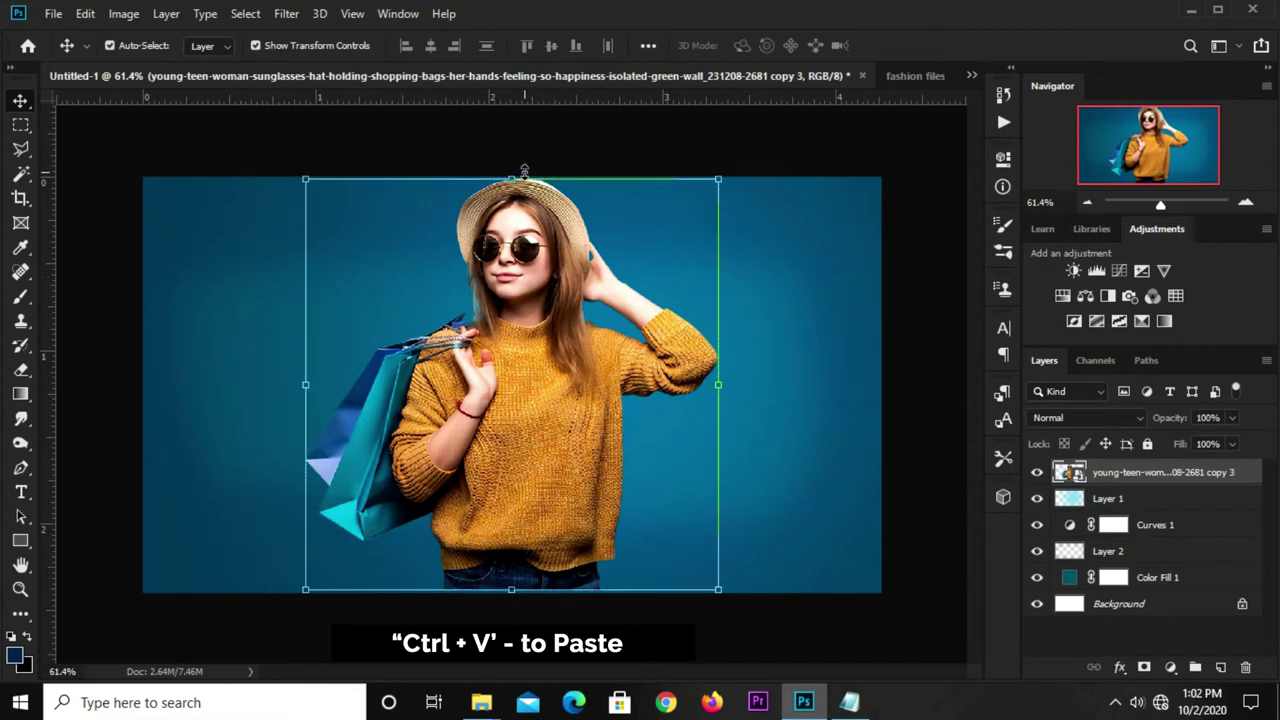
key("ctrl+t")
left_click_drag(510, 312, 659, 326)
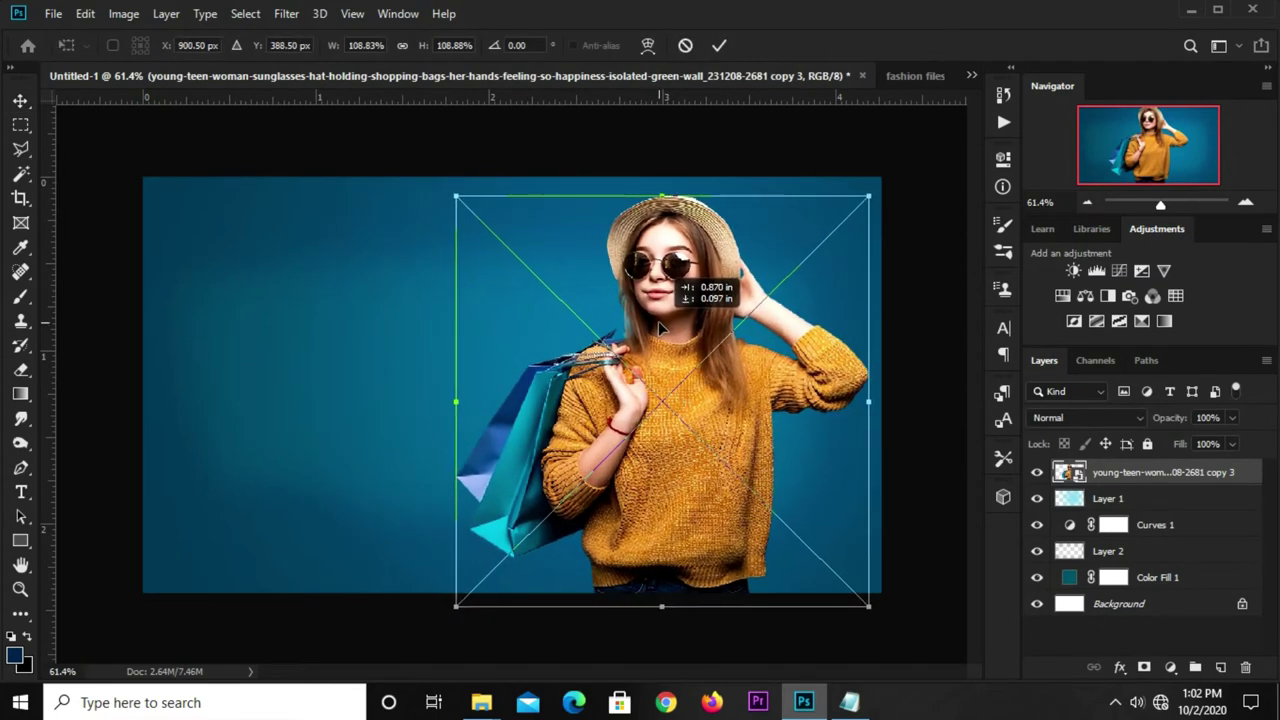
left_click_drag(456, 196, 466, 200)
left_click(716, 47)
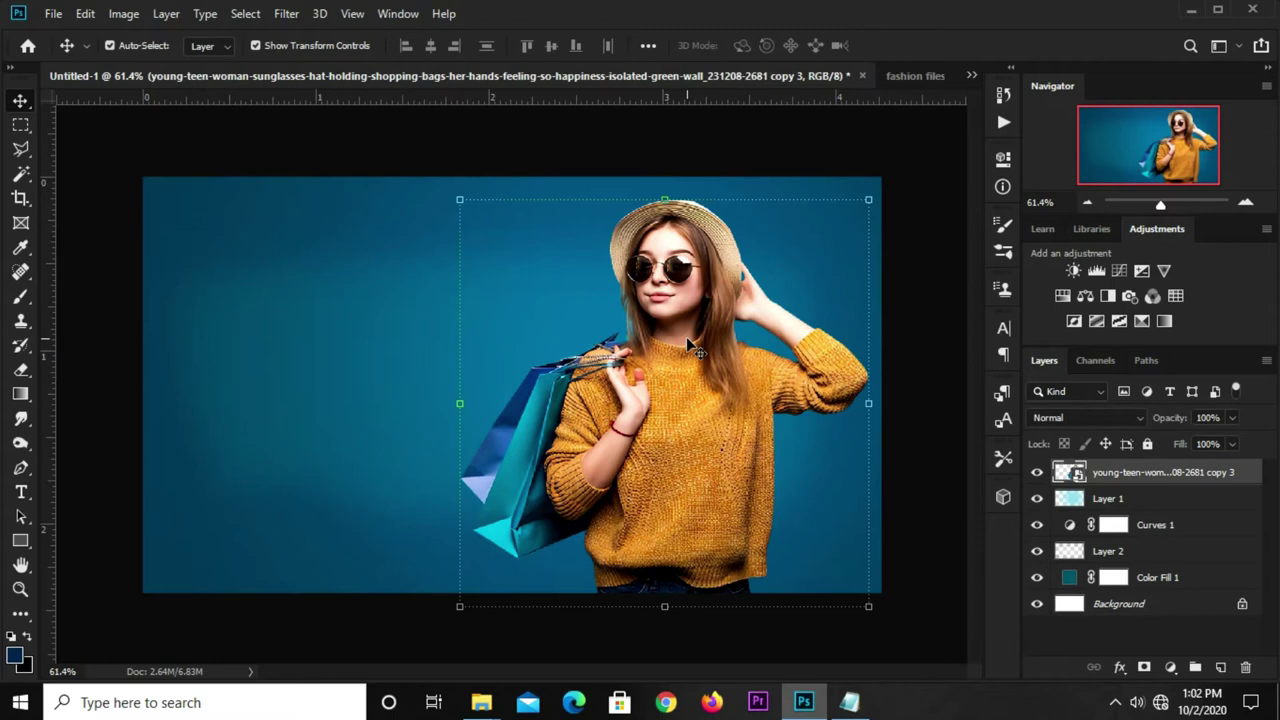
left_click(716, 143)
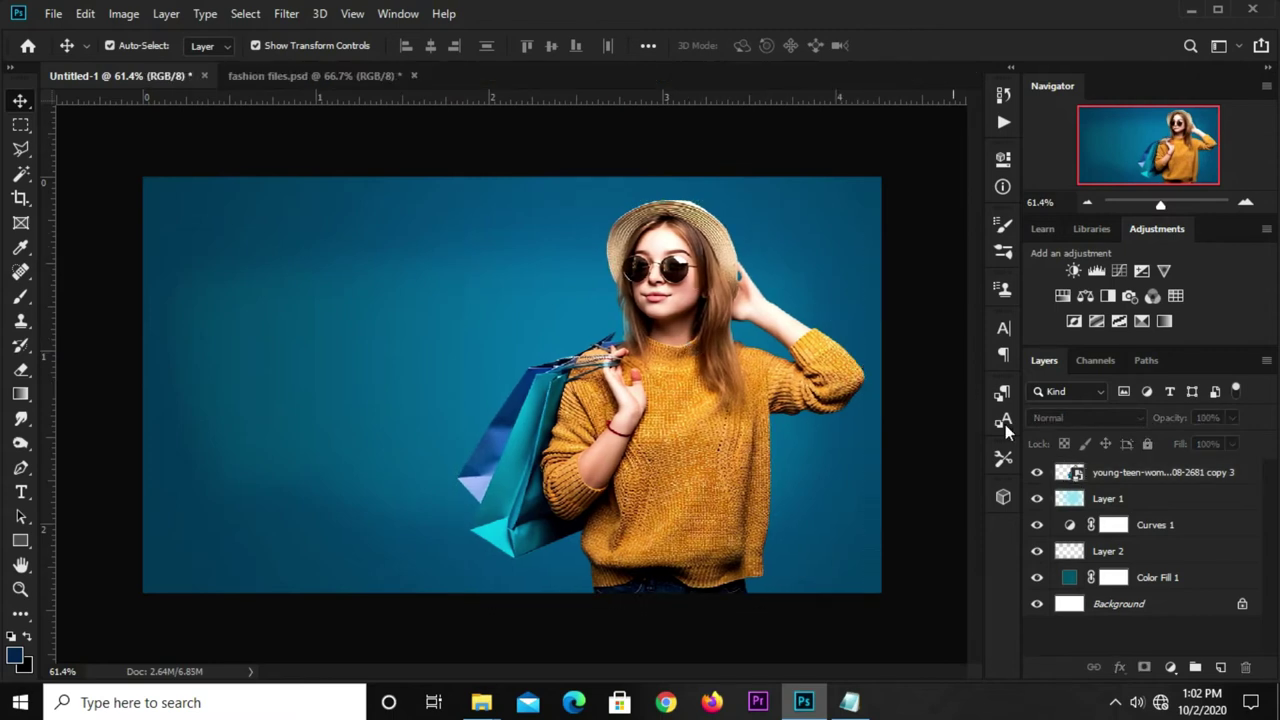
Lower Layer 2's opacity to 76%.
left_click(1150, 548)
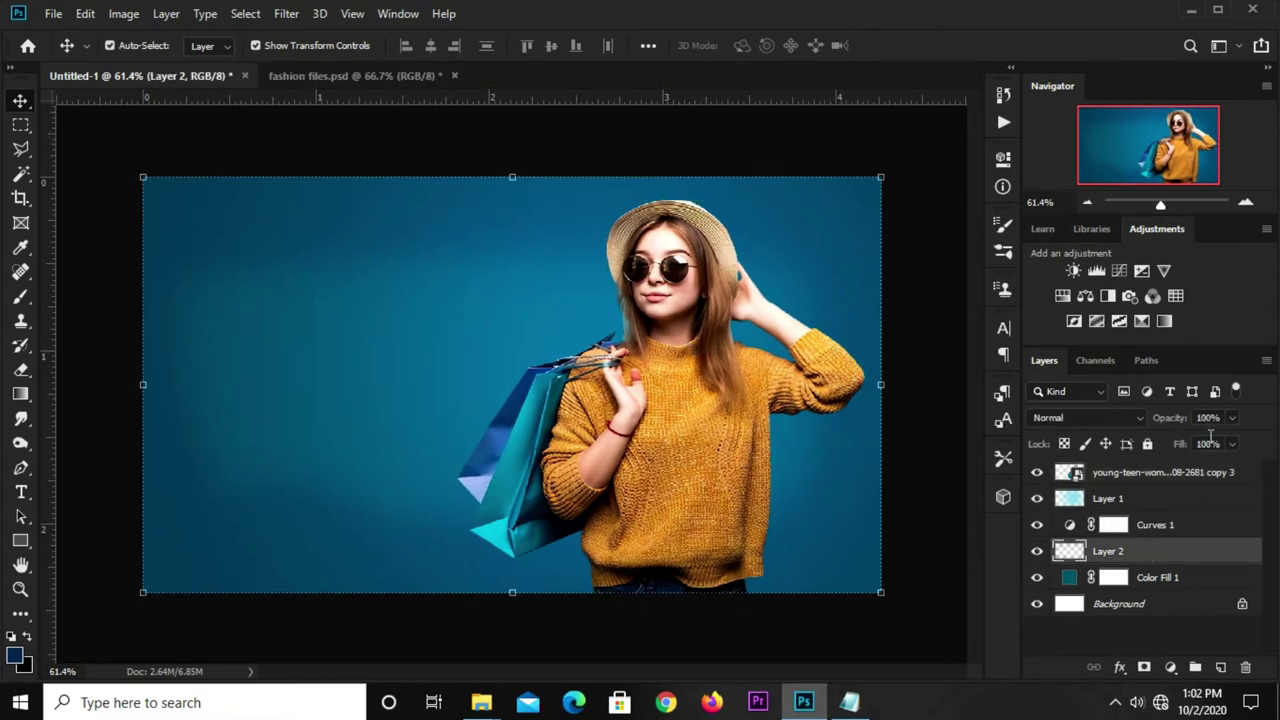
left_click_drag(1235, 420, 1216, 446)
left_click(910, 601)
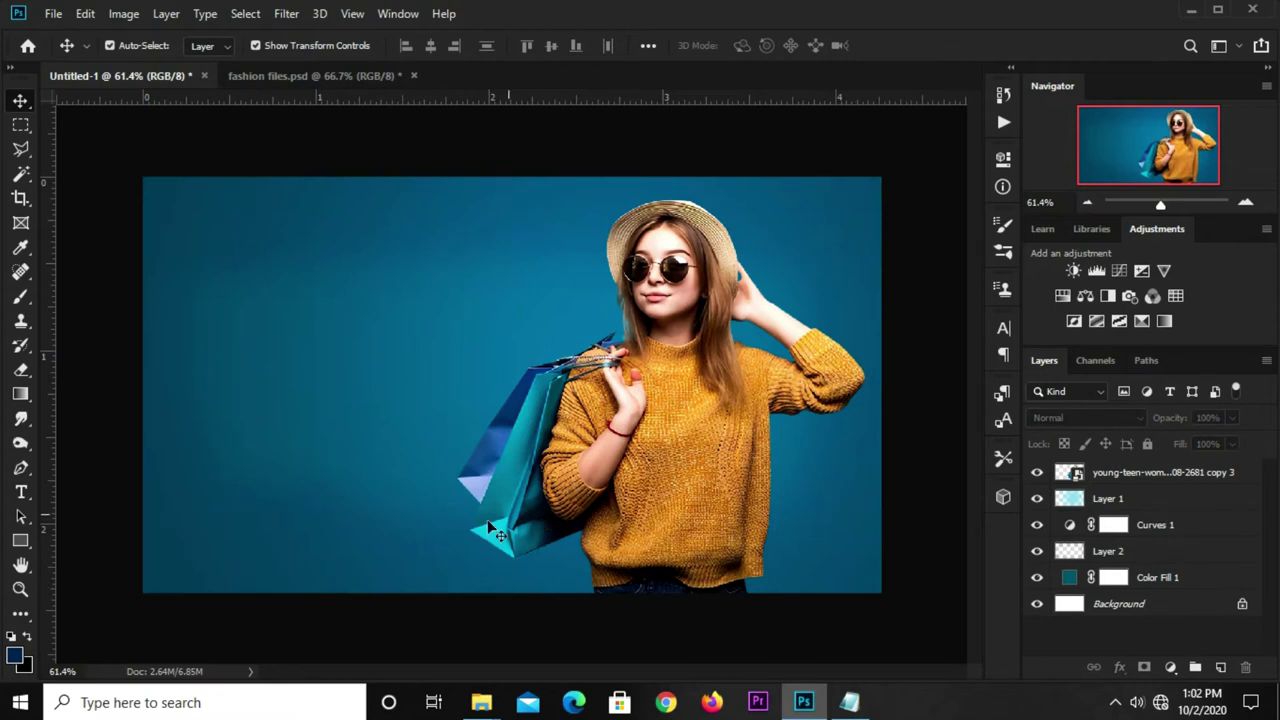
Drag two vertical guides from the left ruler to frame the left text column.
left_click_drag(48, 556, 187, 555)
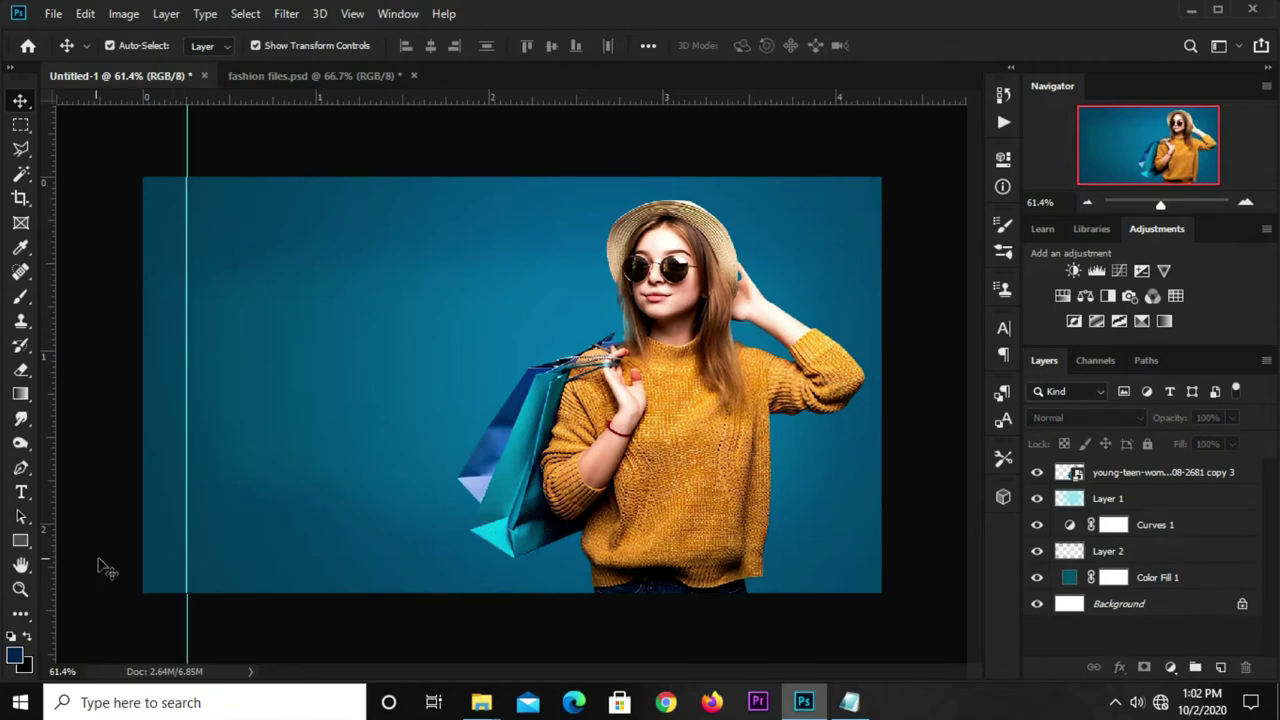
left_click_drag(48, 570, 455, 573)
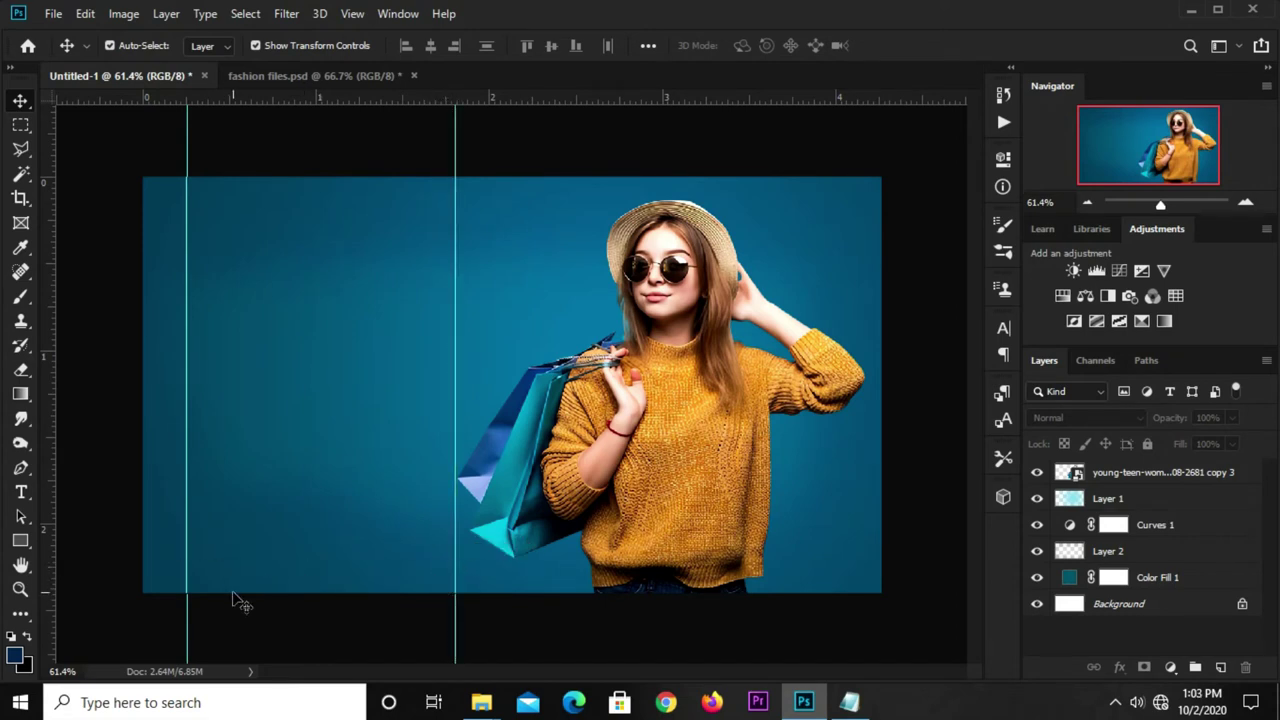
left_click(22, 494)
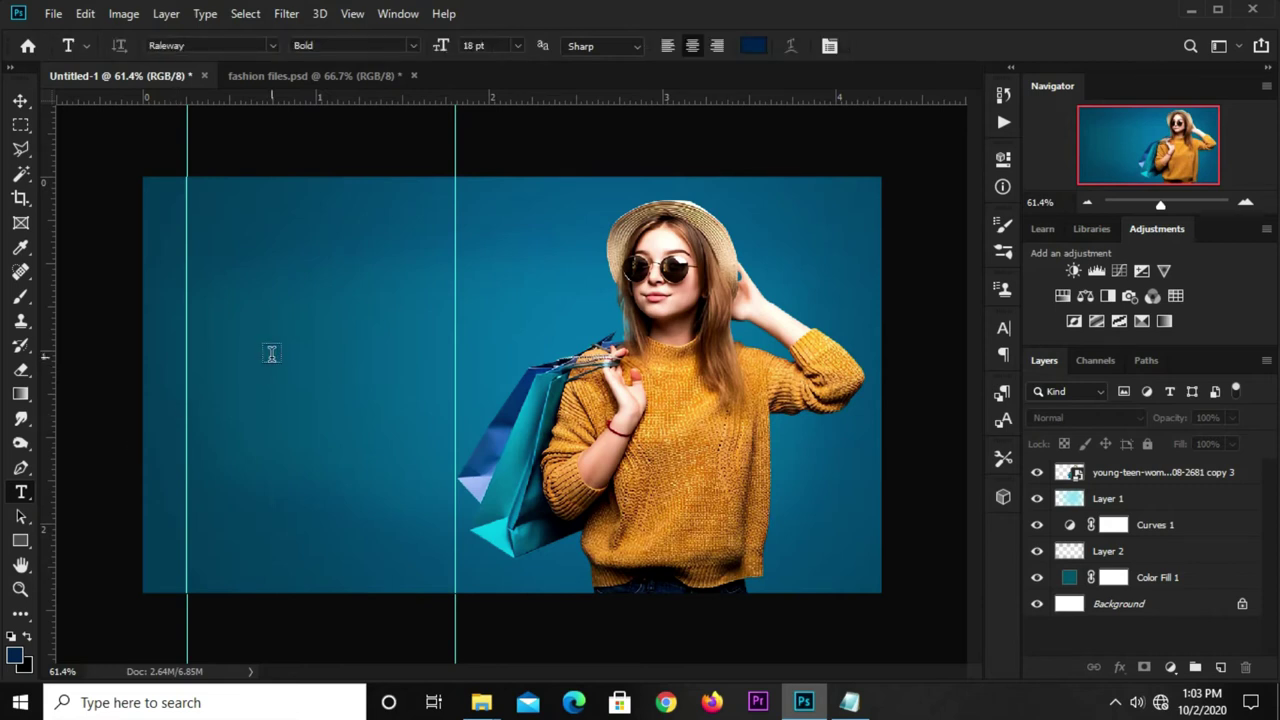
Create a text layer reading 'Special offer', pasted from the banner wording notes.
left_click(243, 303)
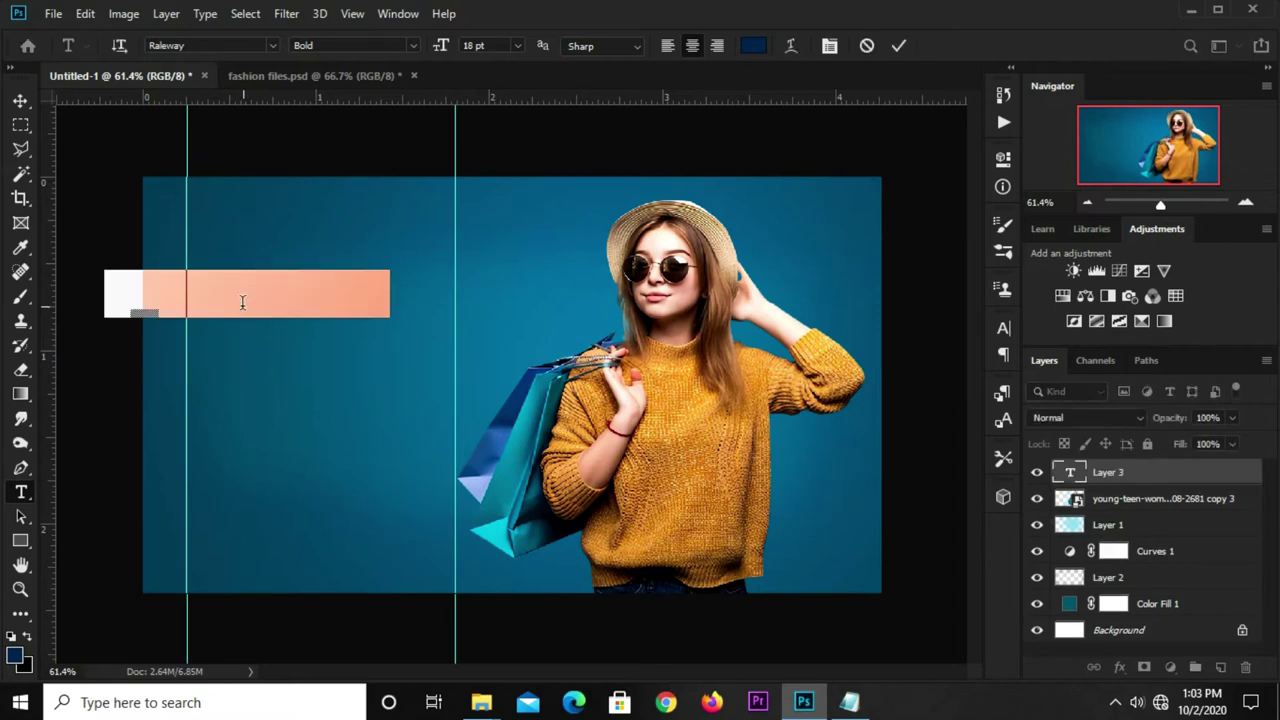
left_click(849, 700)
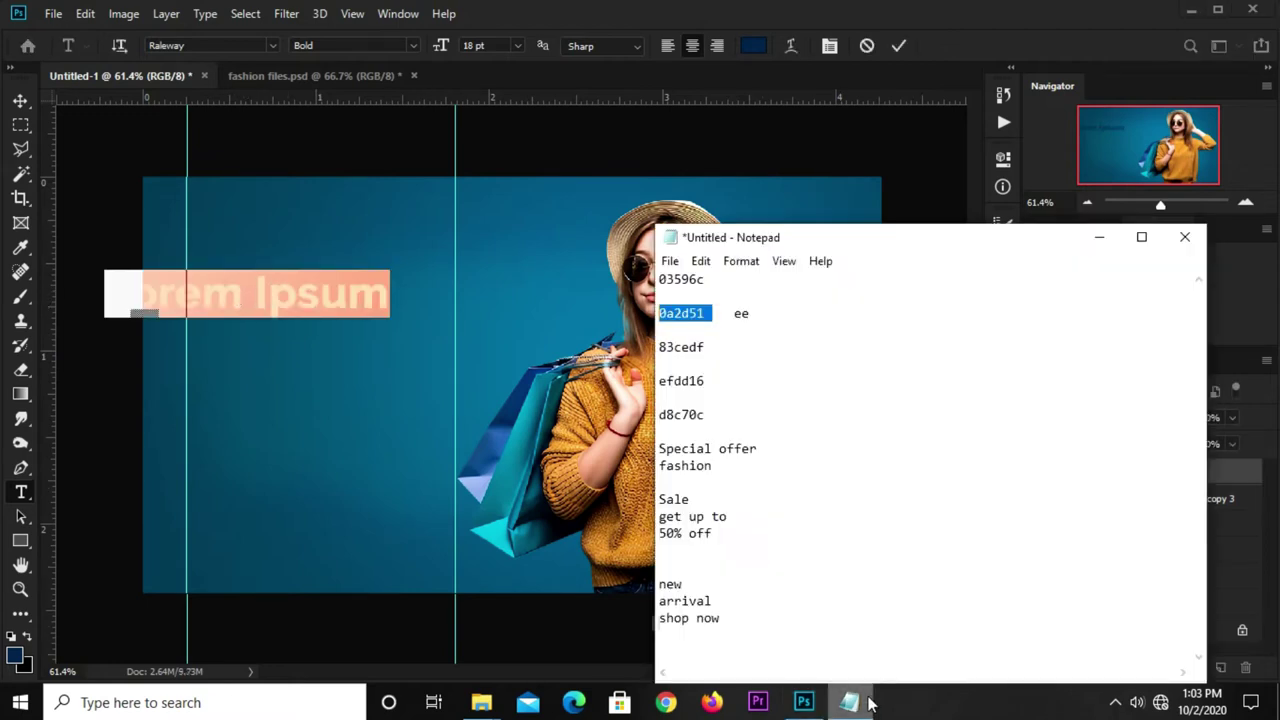
left_click_drag(761, 448, 632, 448)
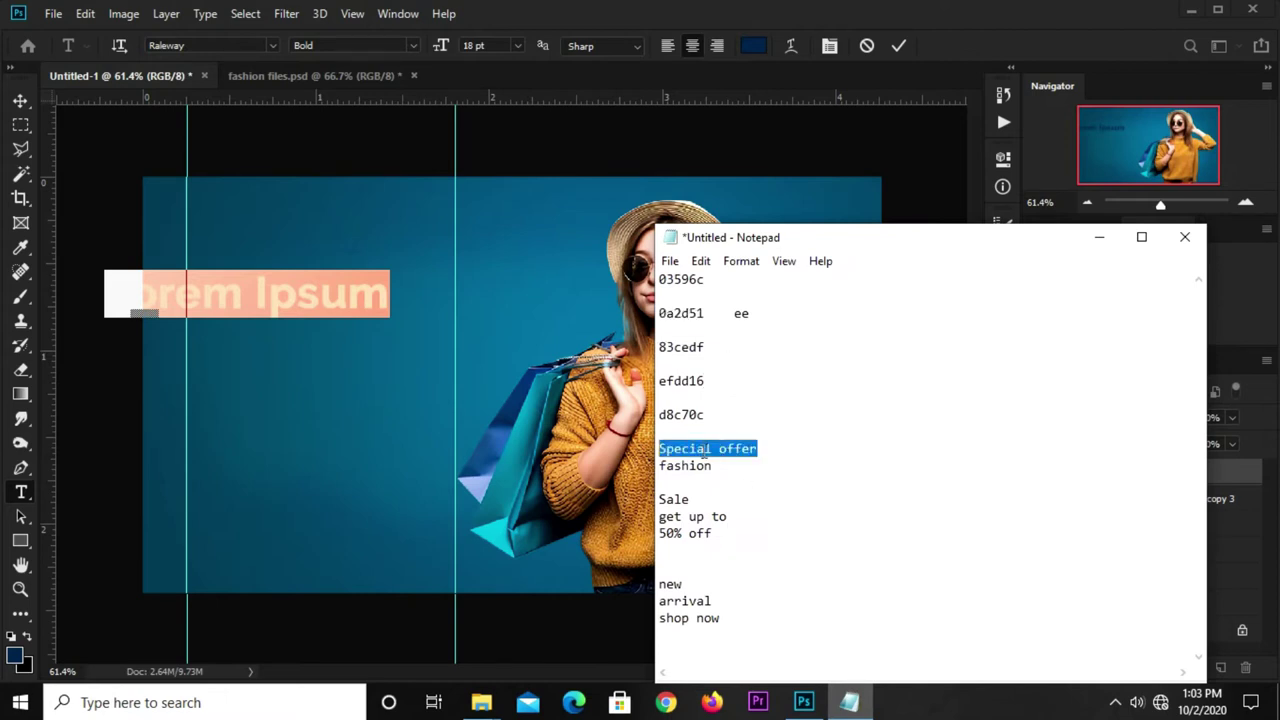
right_click(703, 452)
left_click(749, 224)
left_click(967, 24)
left_click(303, 292)
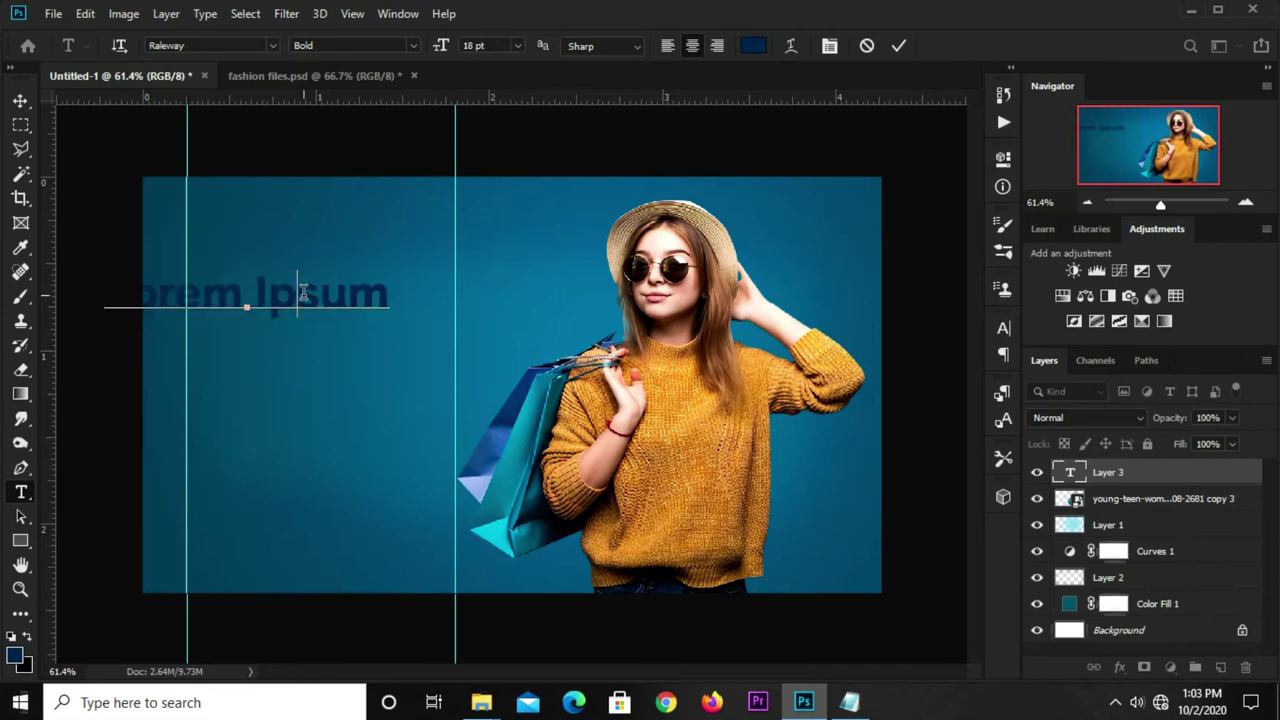
key("ctrl+a")
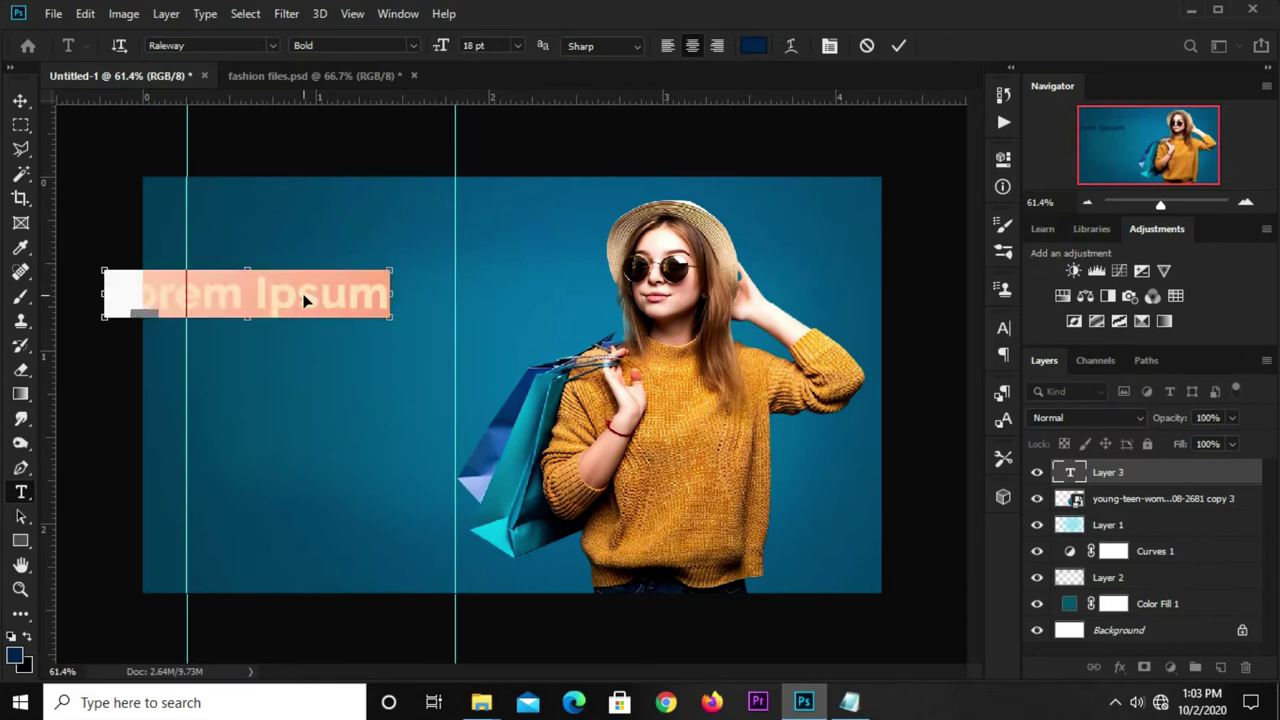
key("ctrl+v")
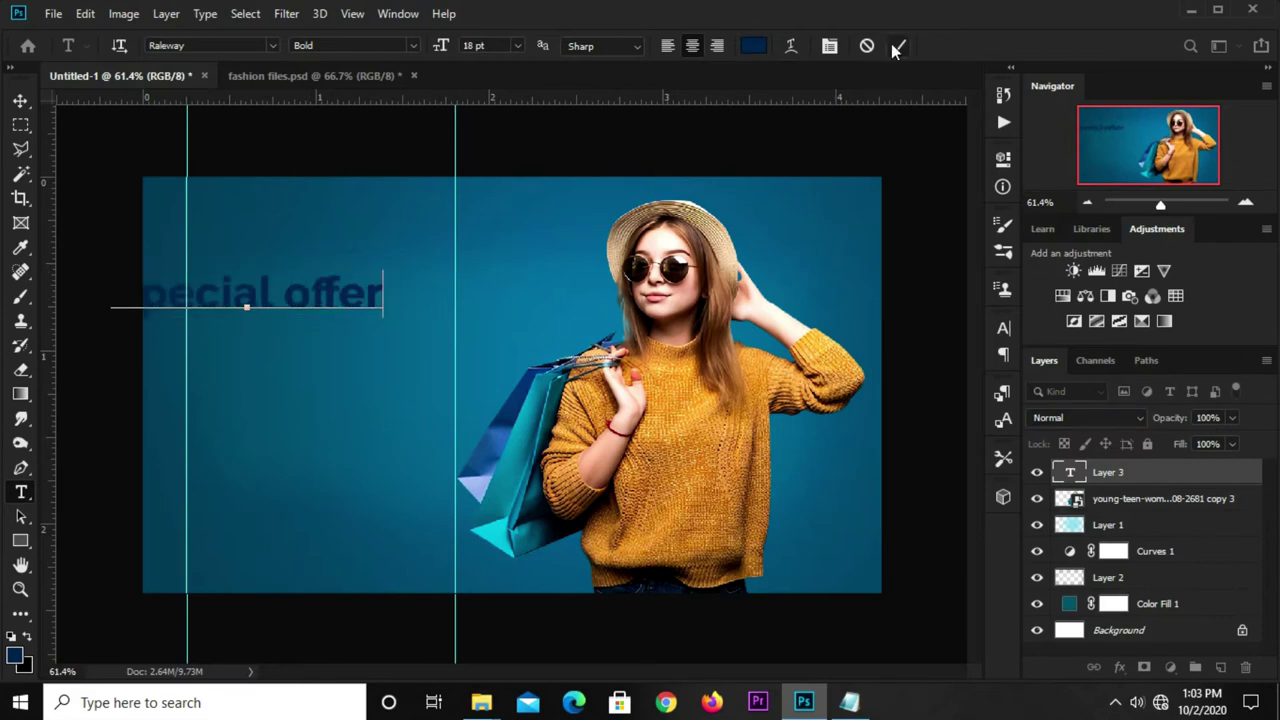
left_click(893, 45)
Nudge the Special offer heading slightly right with Free Transform and open the Character panel.
key("ctrl+t")
left_click_drag(335, 281, 364, 255)
left_click(901, 46)
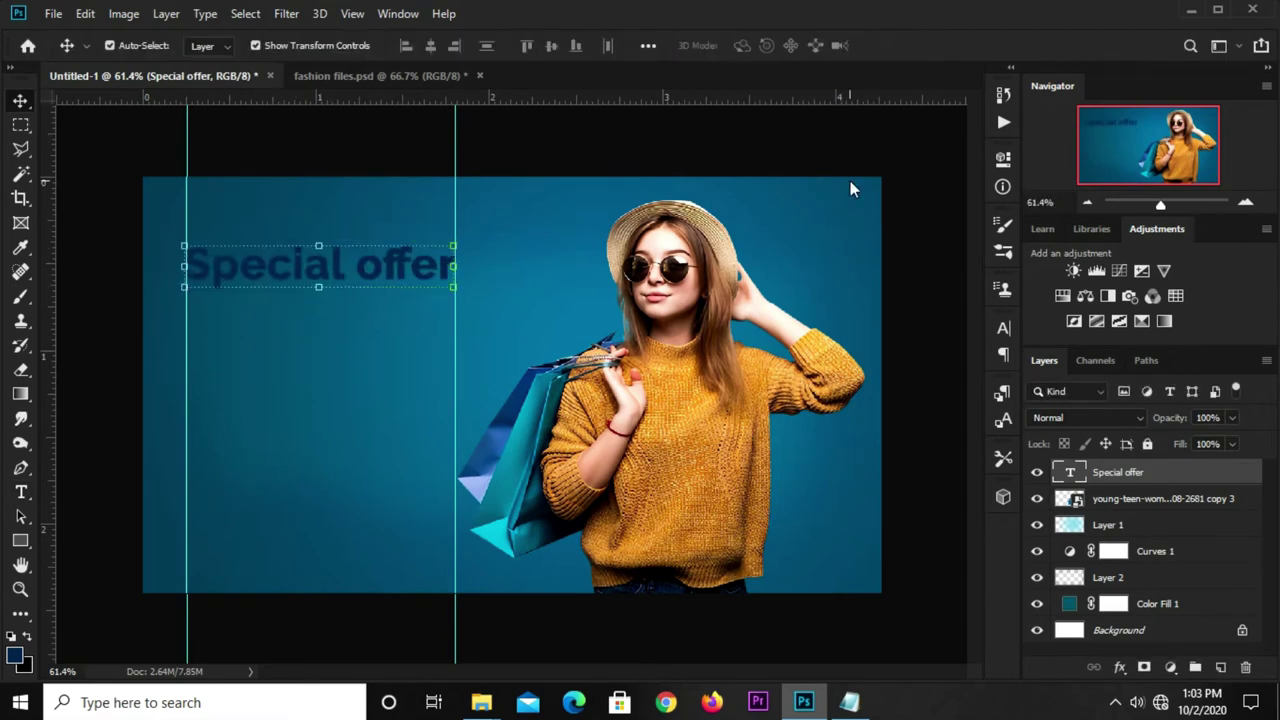
left_click(1003, 327)
Paste hex d8c70c from the notes into the Character colour picker and confirm.
left_click(957, 435)
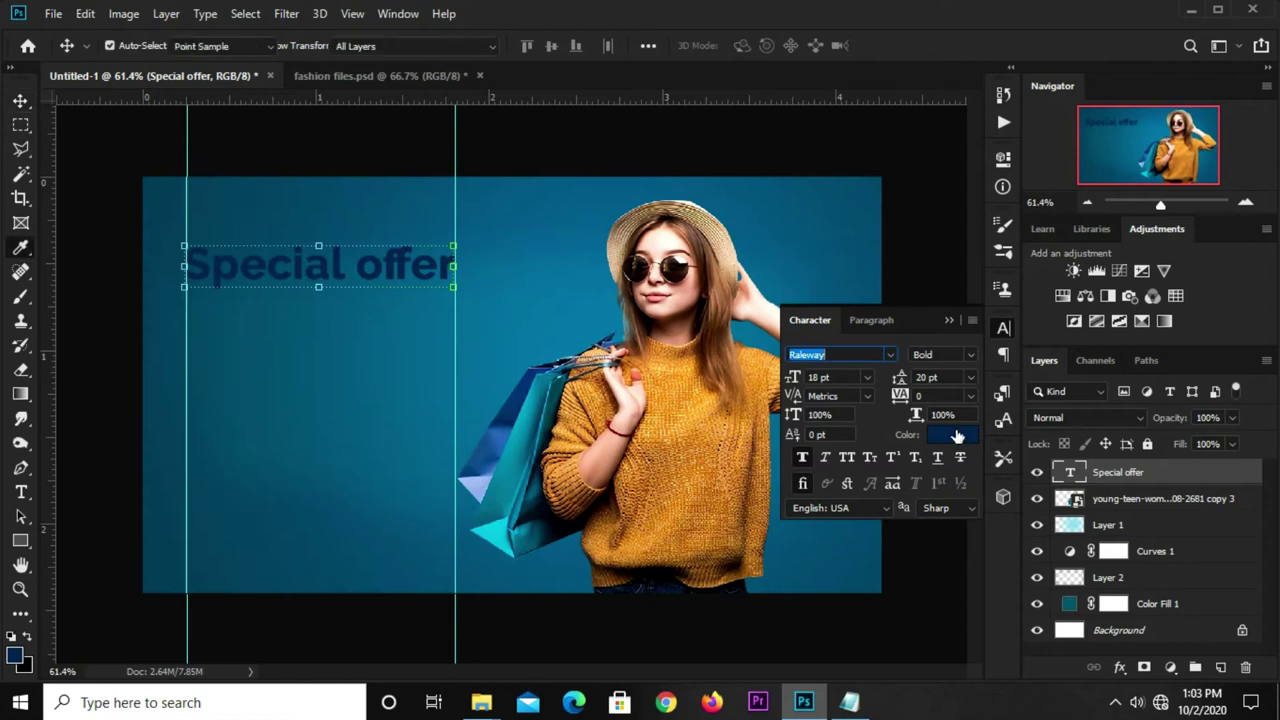
left_click(849, 702)
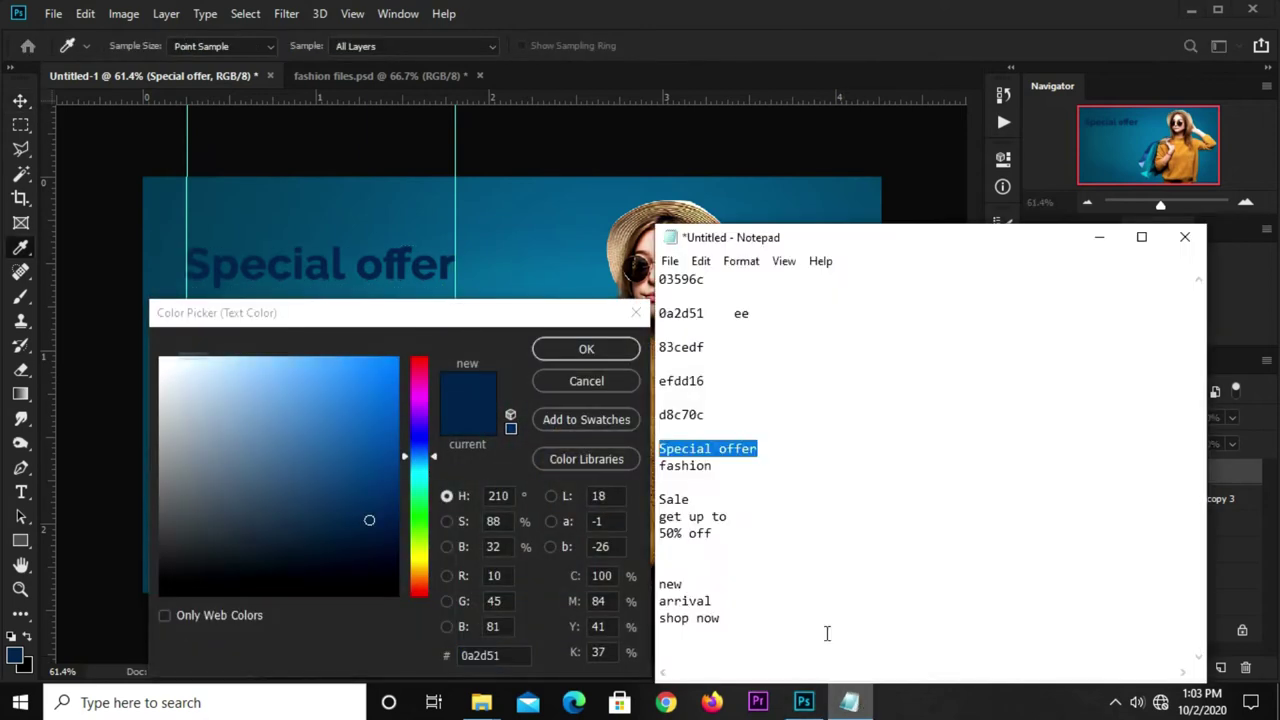
left_click(779, 349)
left_click_drag(718, 408, 647, 412)
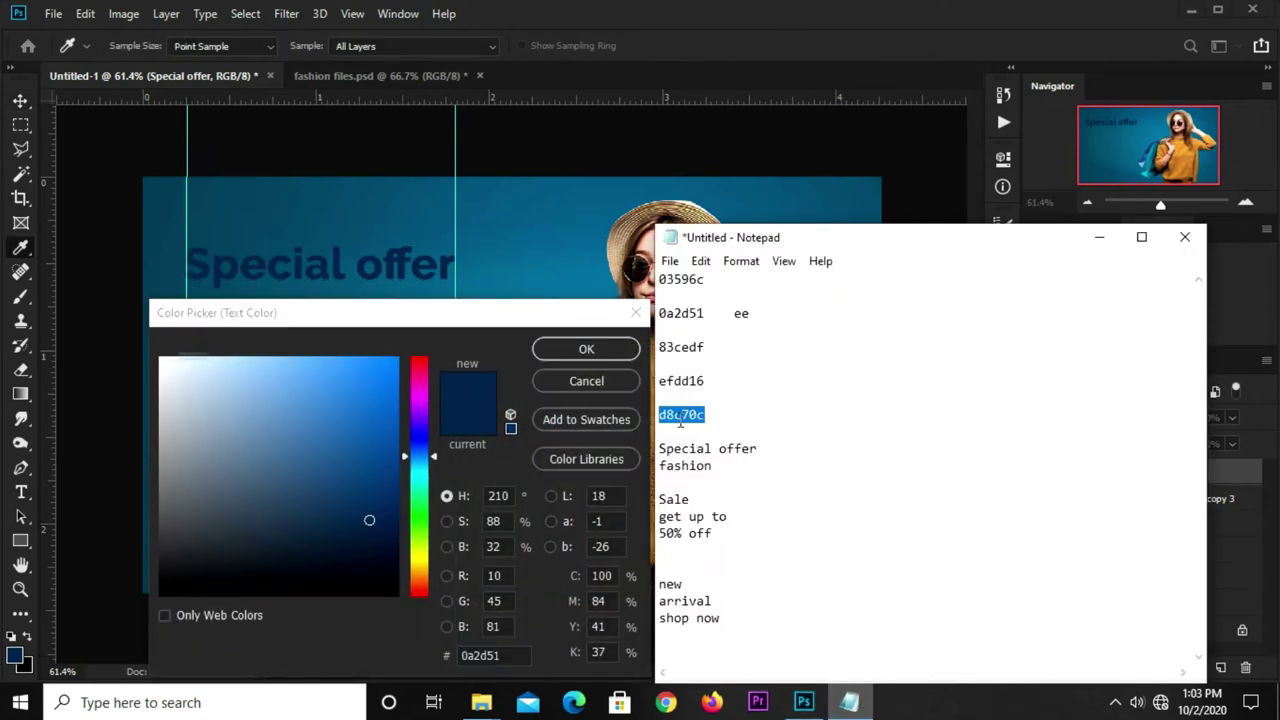
right_click(680, 420)
left_click(726, 191)
left_click(522, 657)
right_click(506, 657)
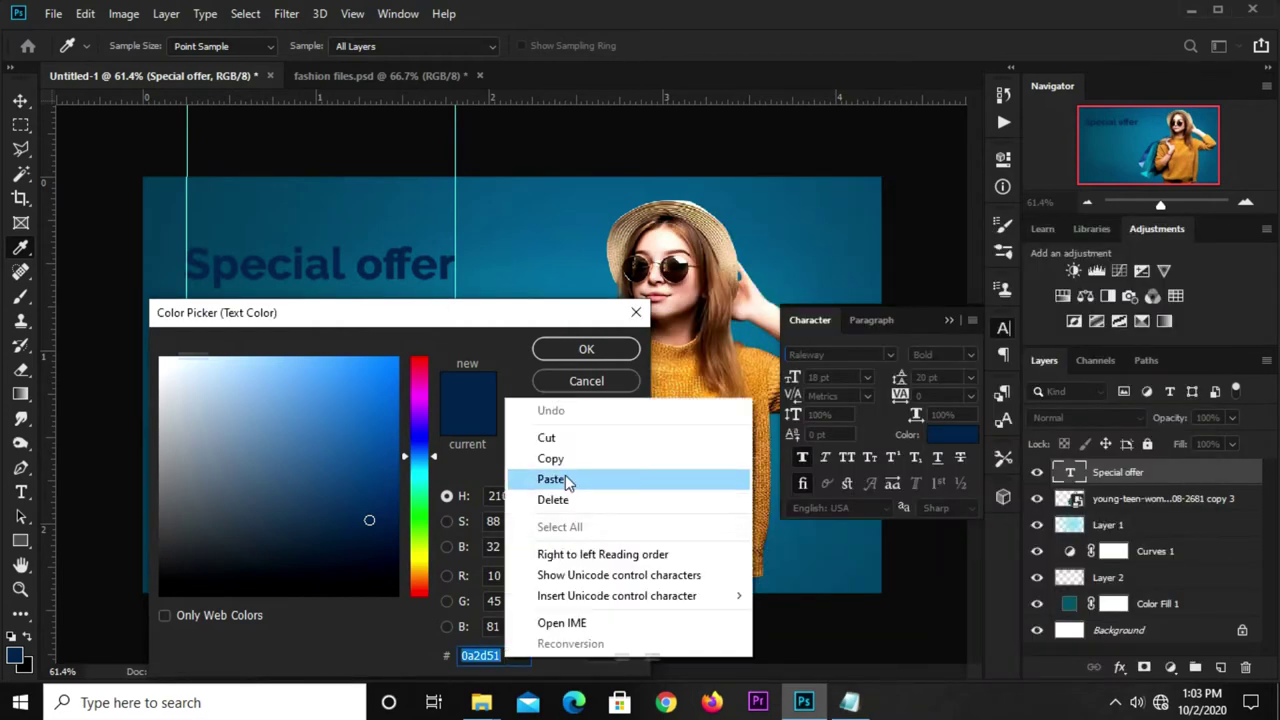
left_click(562, 478)
left_click_drag(506, 657, 459, 656)
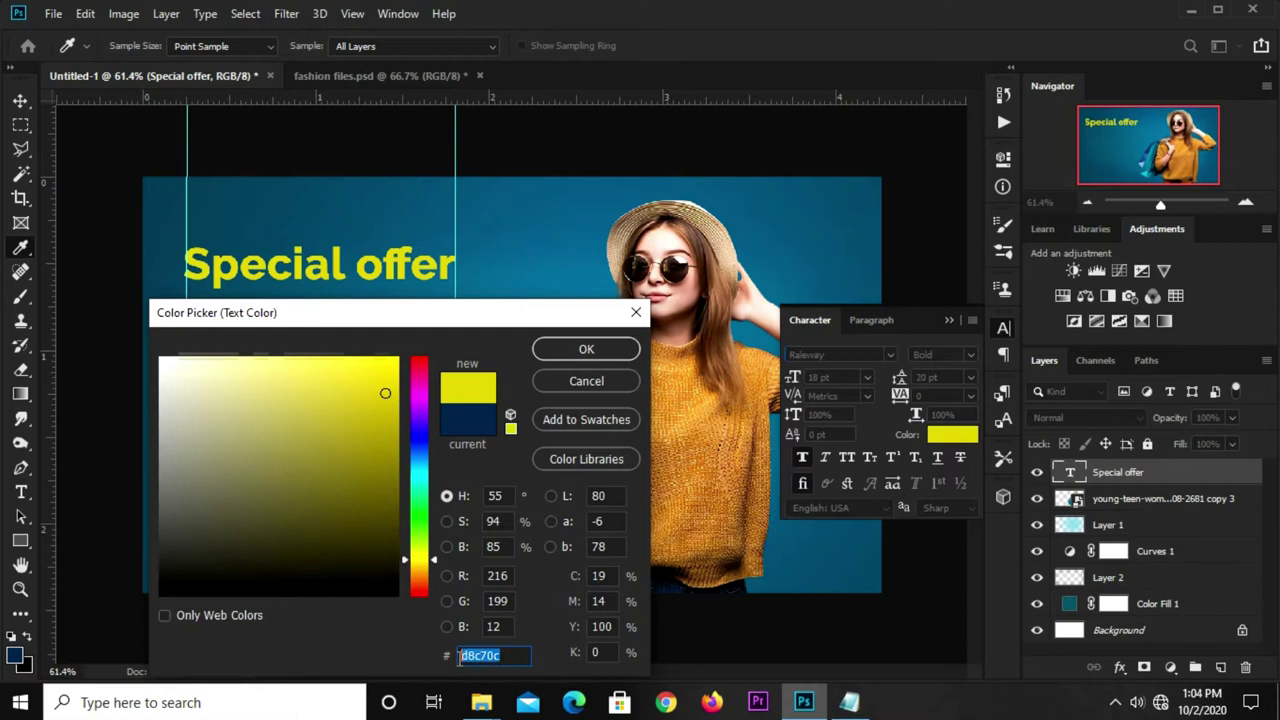
left_click(586, 349)
Set the heading in Aliquam, all caps, at 8 pt.
key("v")
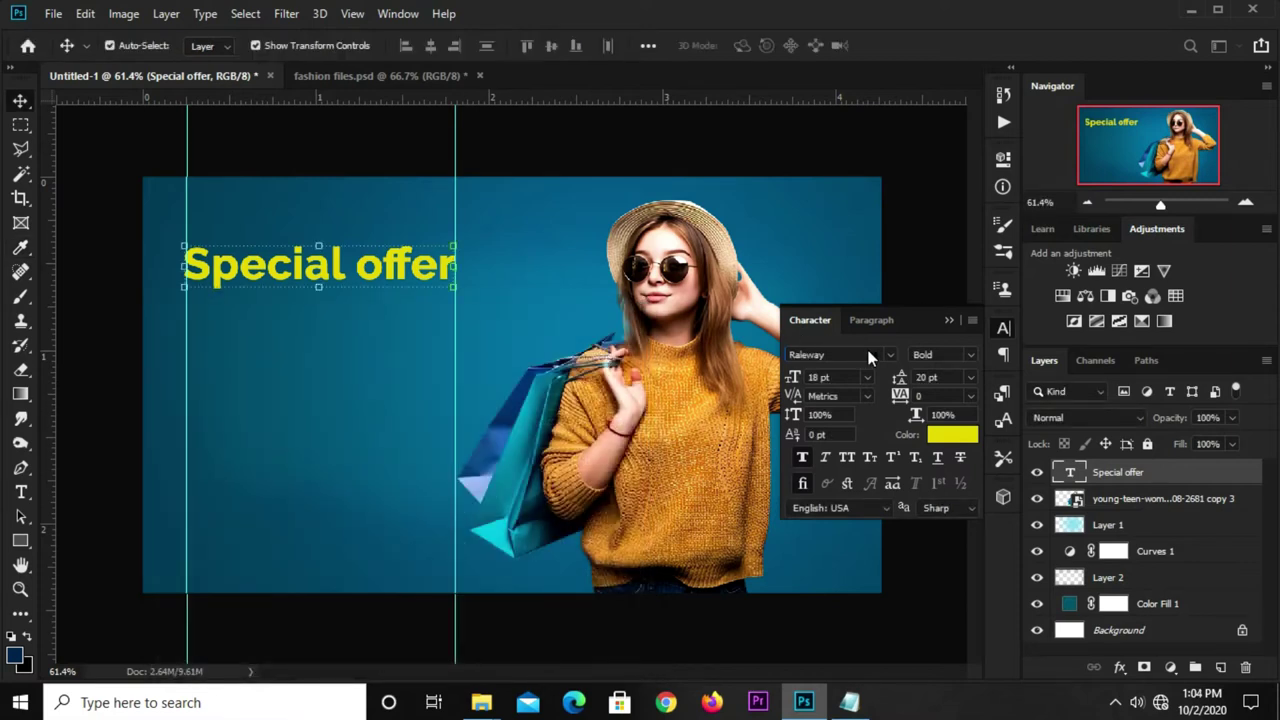
left_click(887, 352)
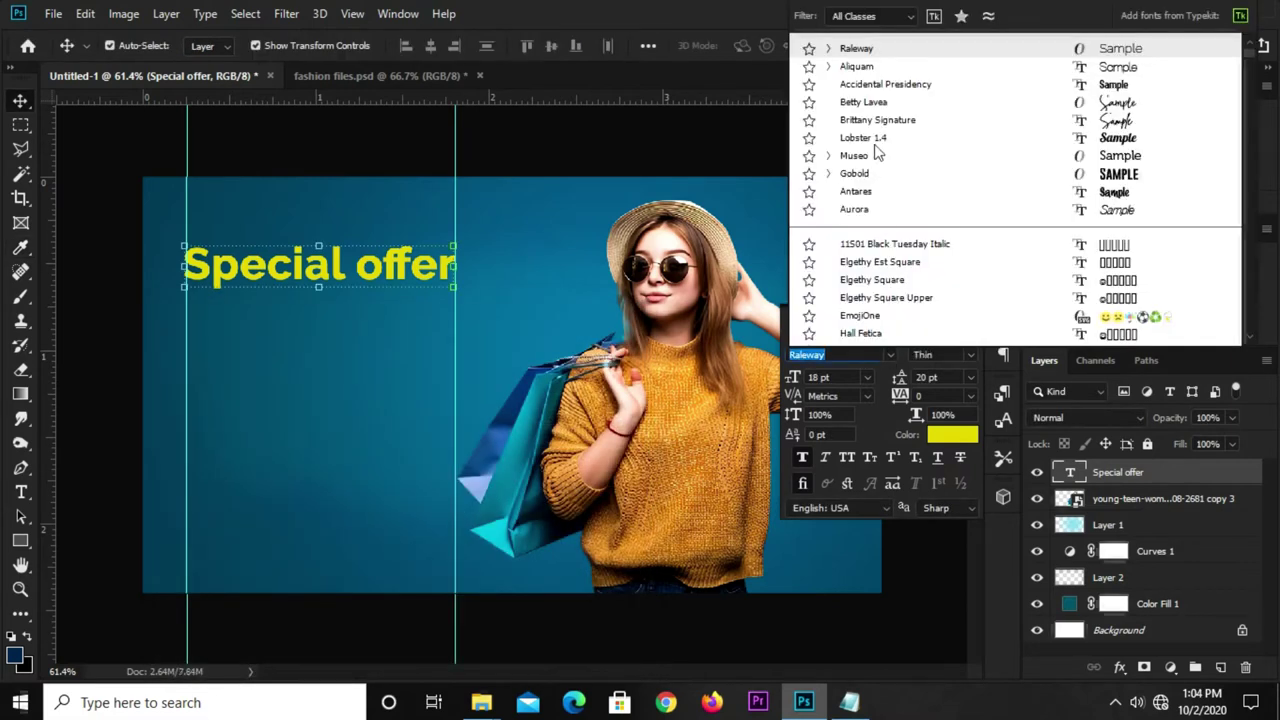
left_click(858, 68)
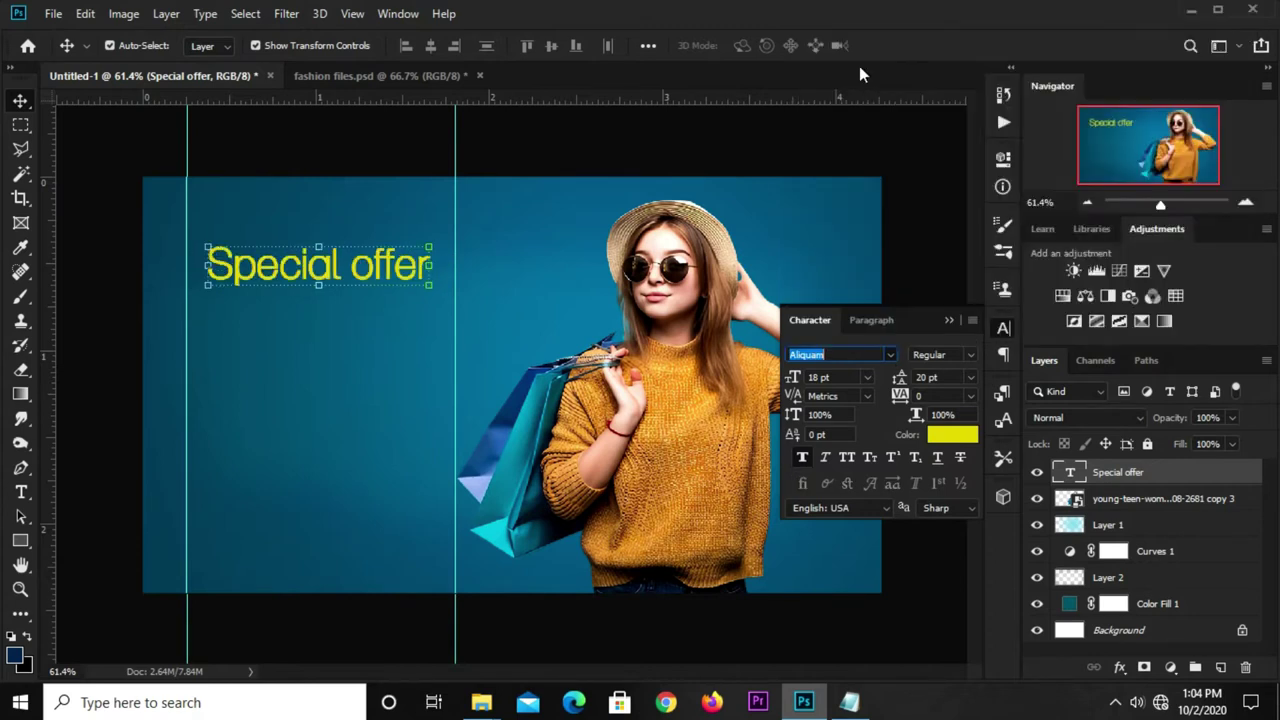
left_click(847, 457)
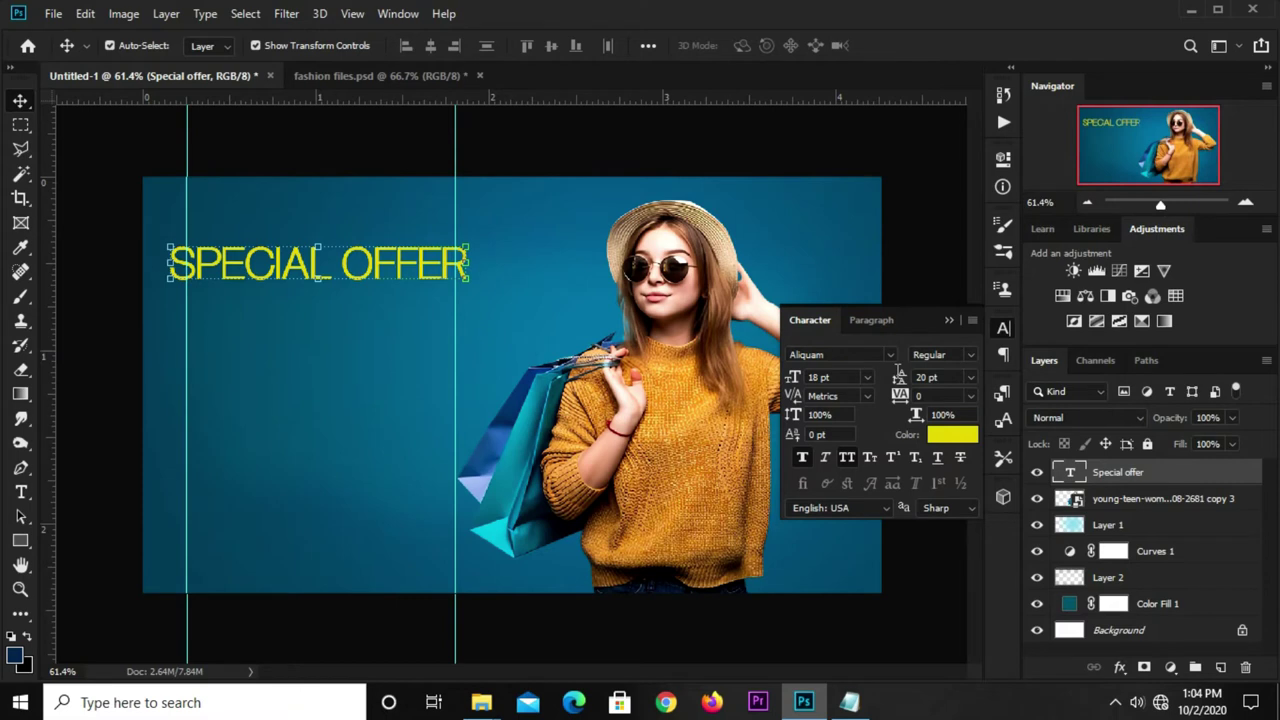
left_click(866, 377)
left_click(835, 414)
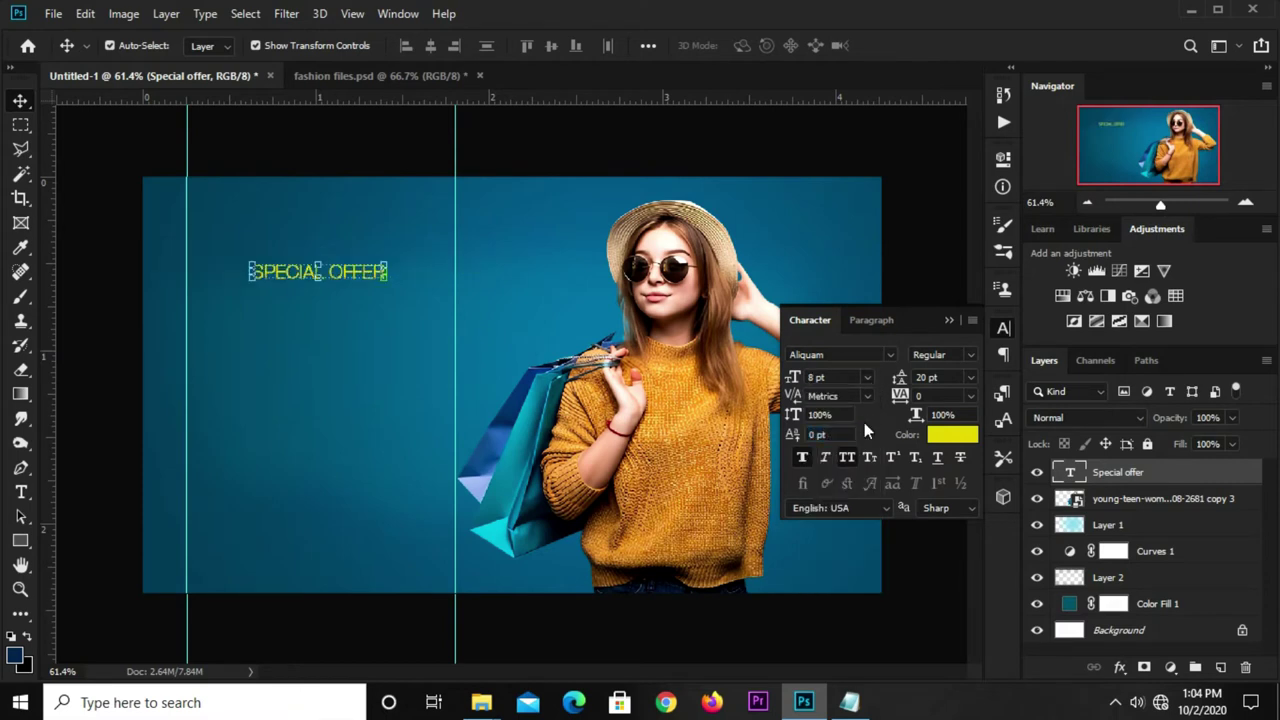
left_click(948, 320)
Nudge the SPECIAL OFFER text slightly higher on the banner.
left_click(341, 282)
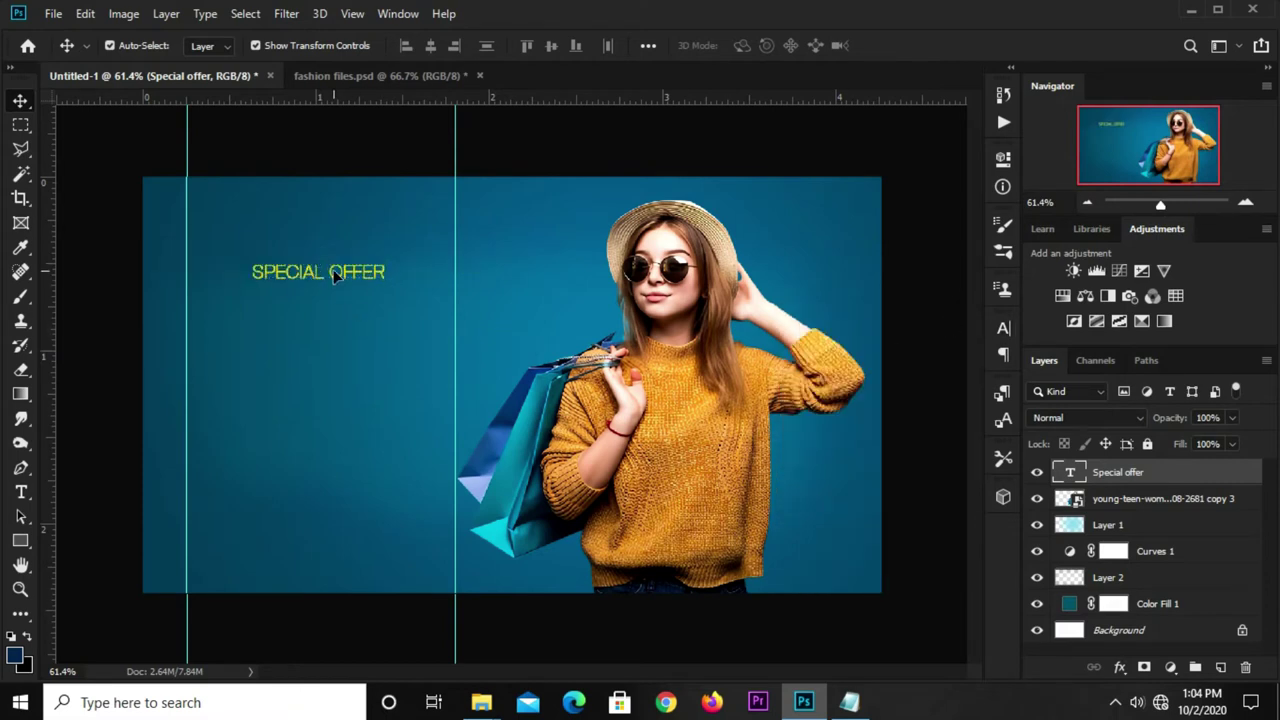
left_click_drag(341, 276, 340, 259)
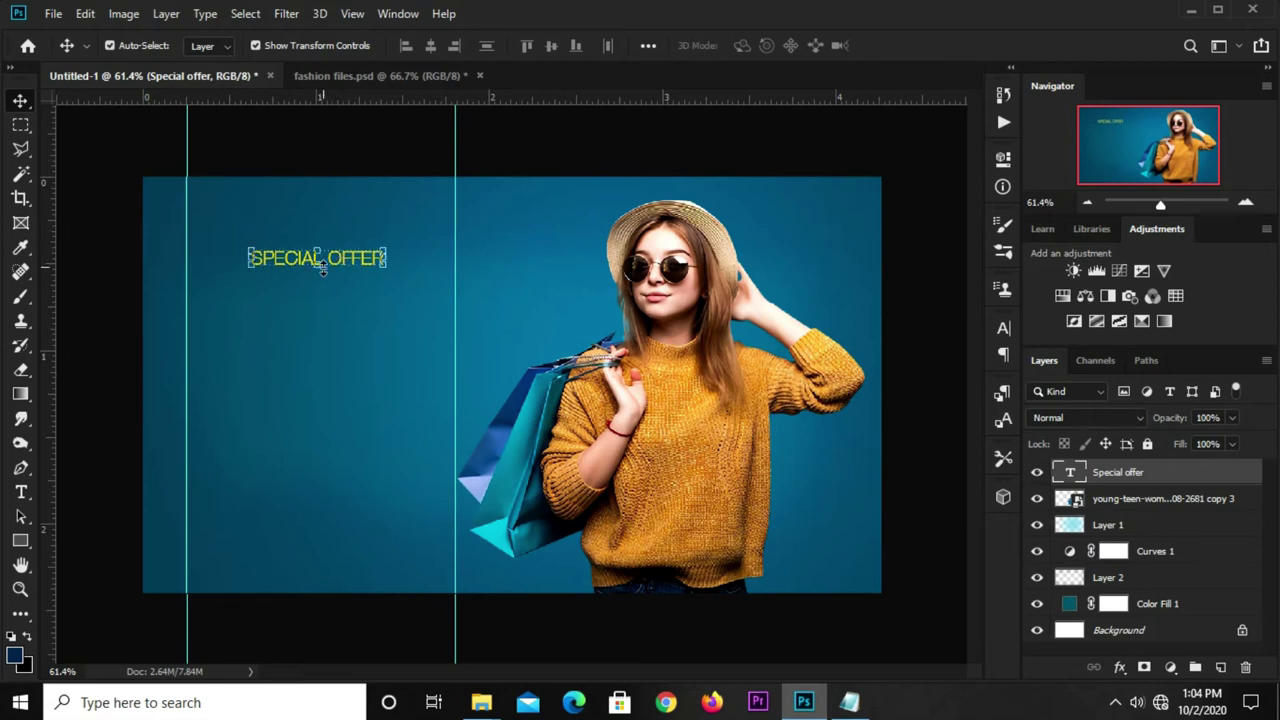
left_click_drag(341, 262, 341, 249)
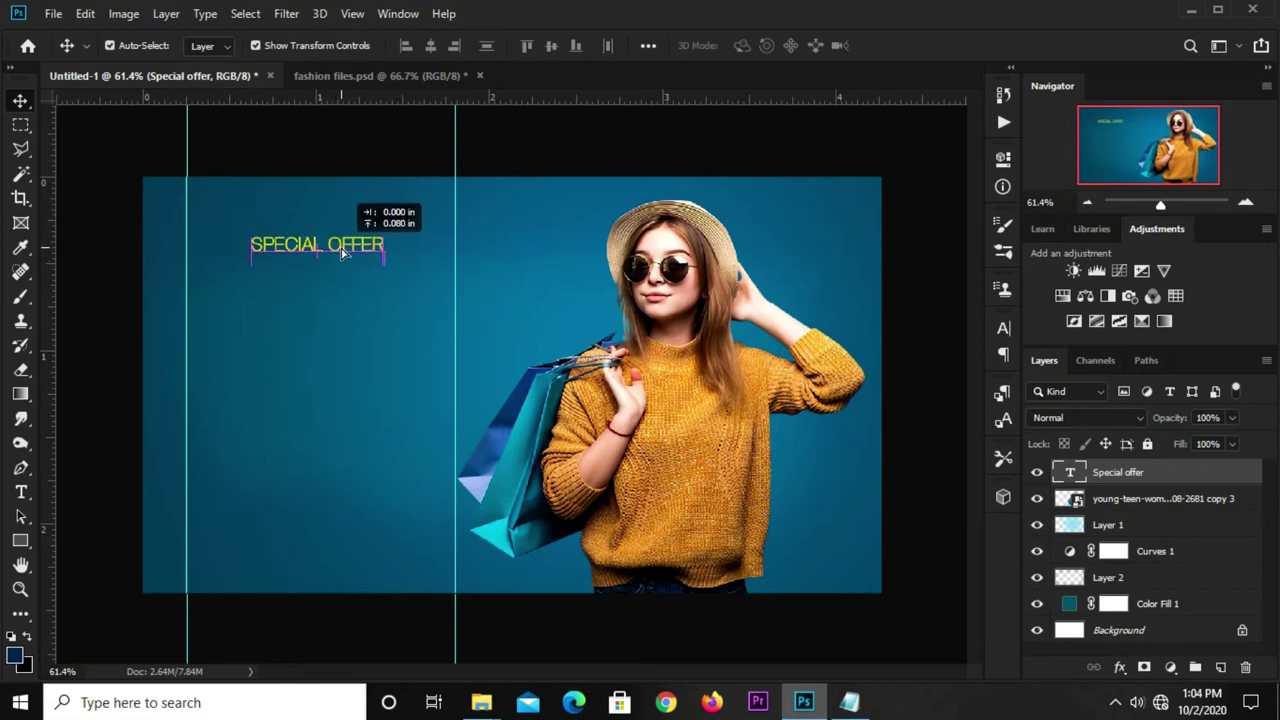
left_click(355, 140)
Set the Rectangle tool's colour to yellow d8c70c.
left_click_drag(20, 540, 70, 545)
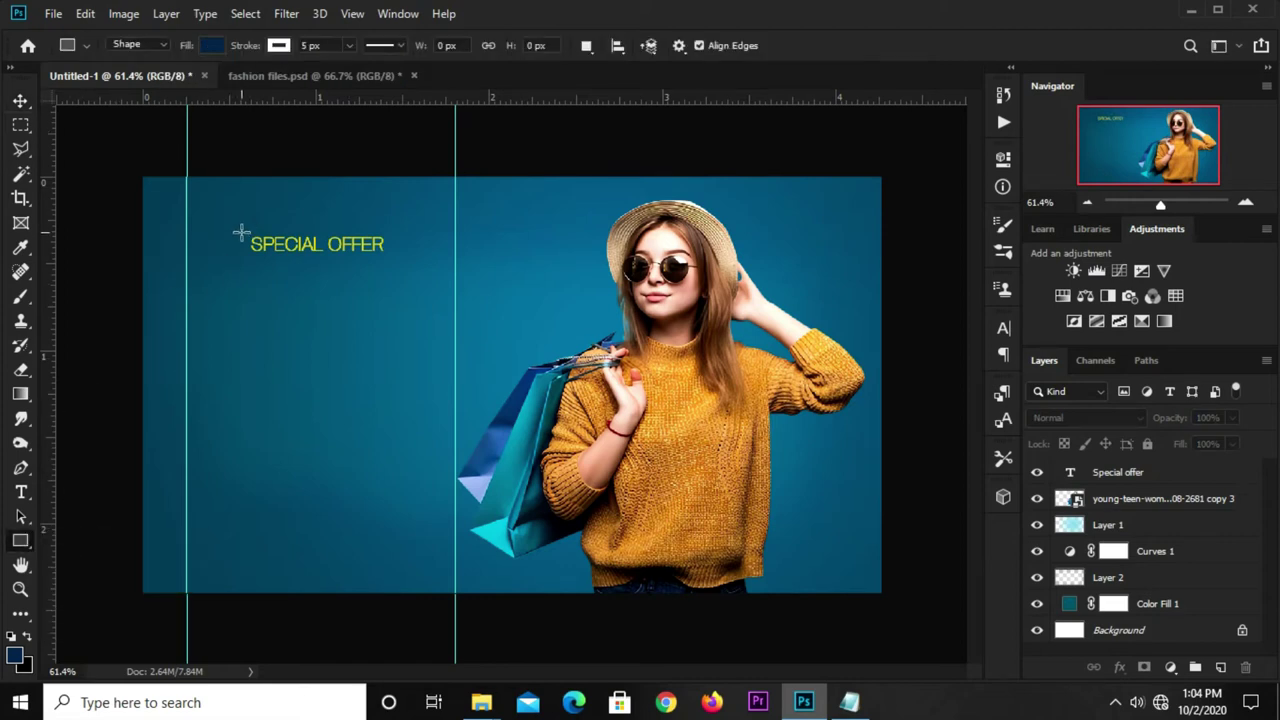
left_click(211, 47)
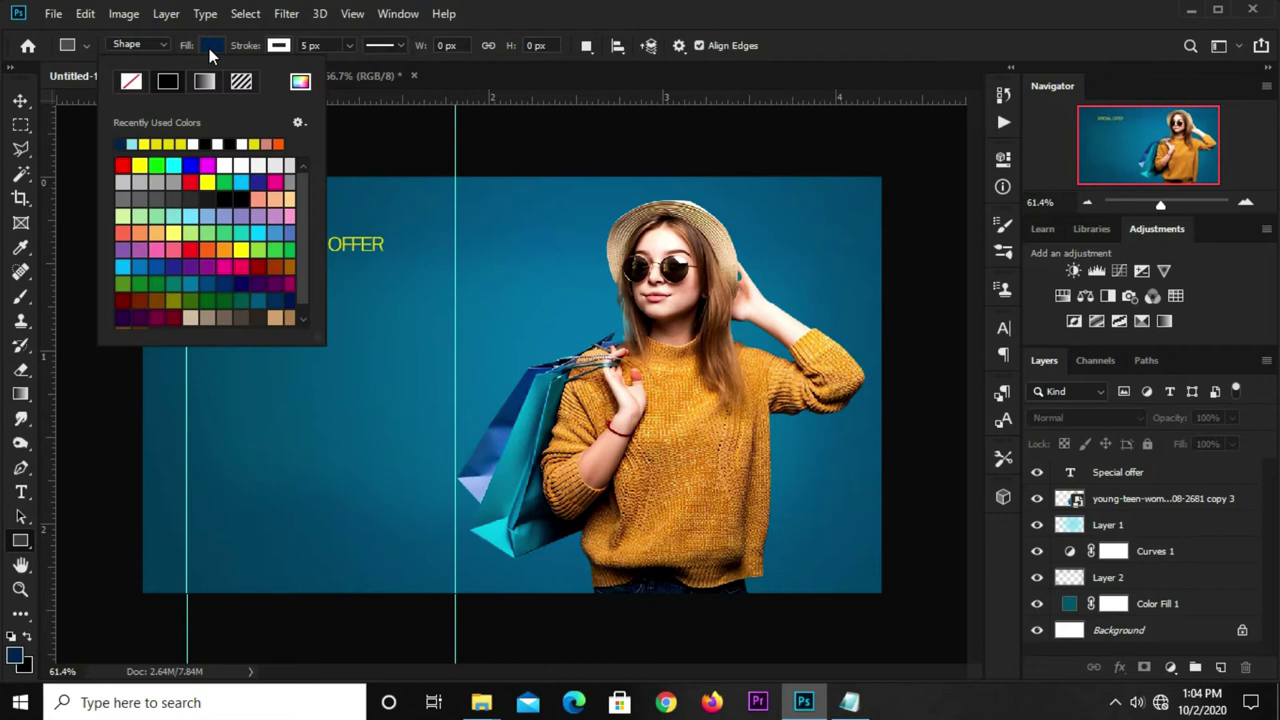
left_click(300, 82)
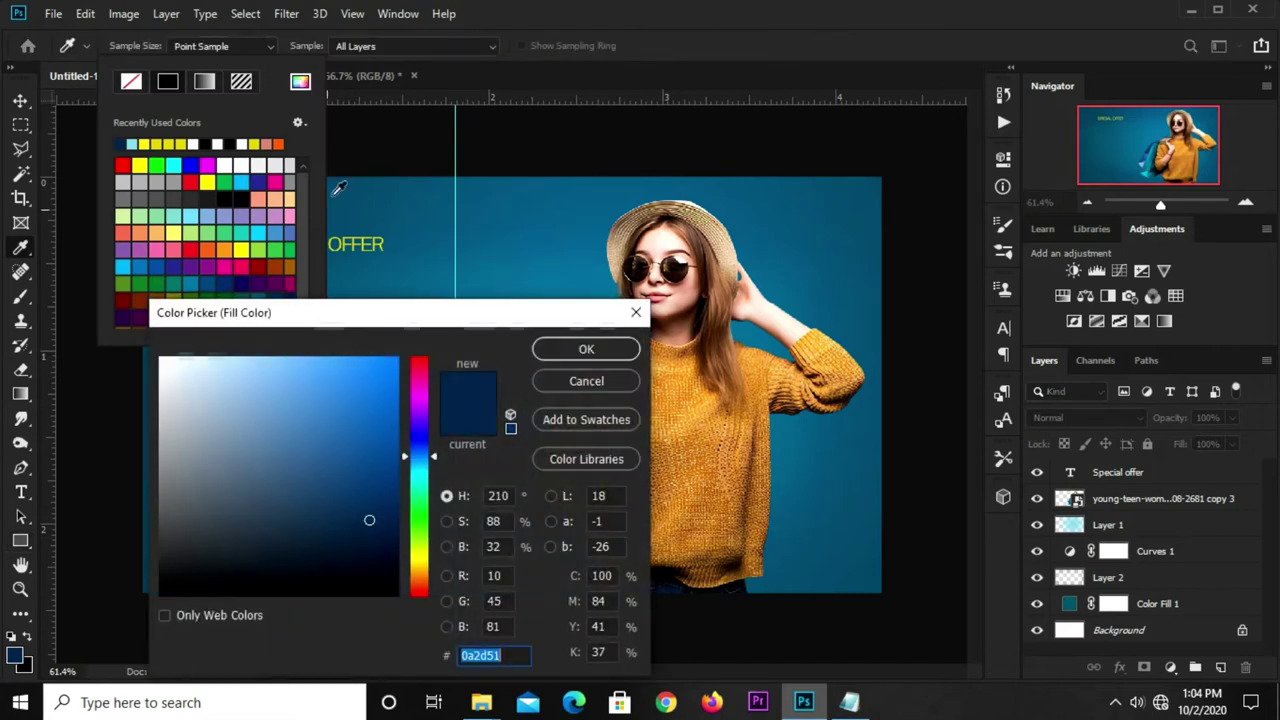
right_click(480, 655)
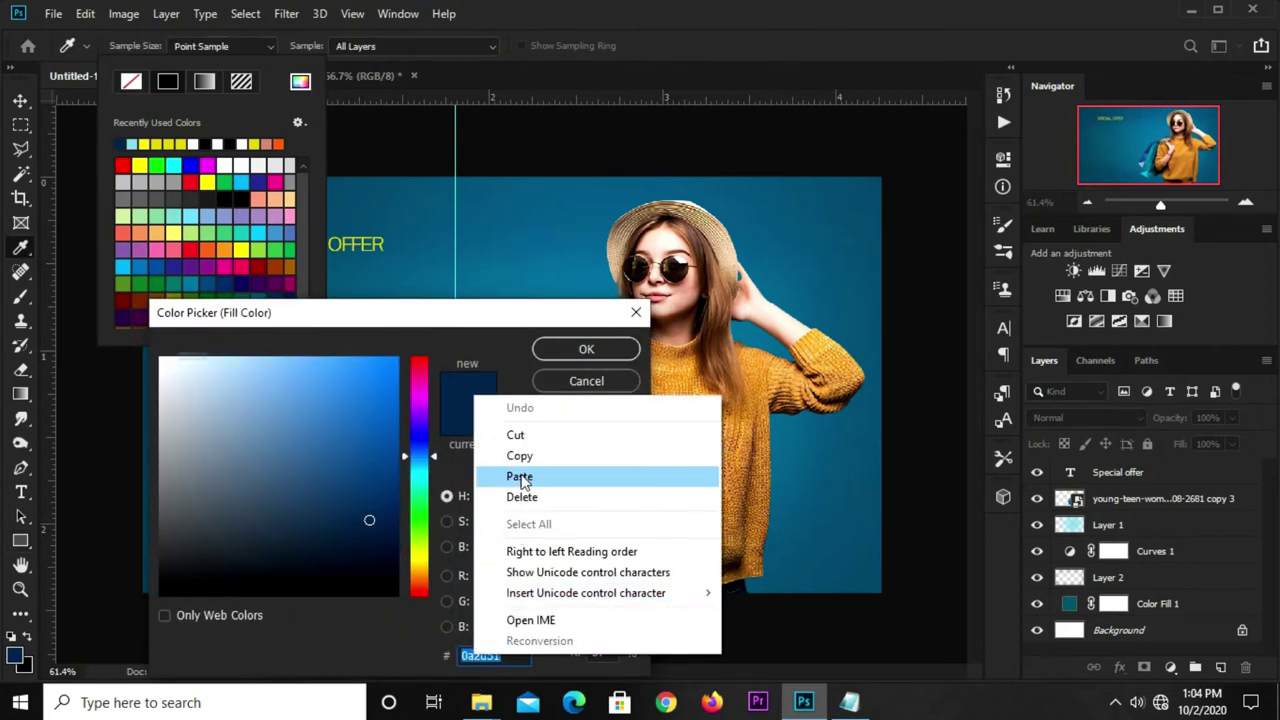
left_click(515, 477)
left_click_drag(511, 656, 463, 655)
left_click(558, 352)
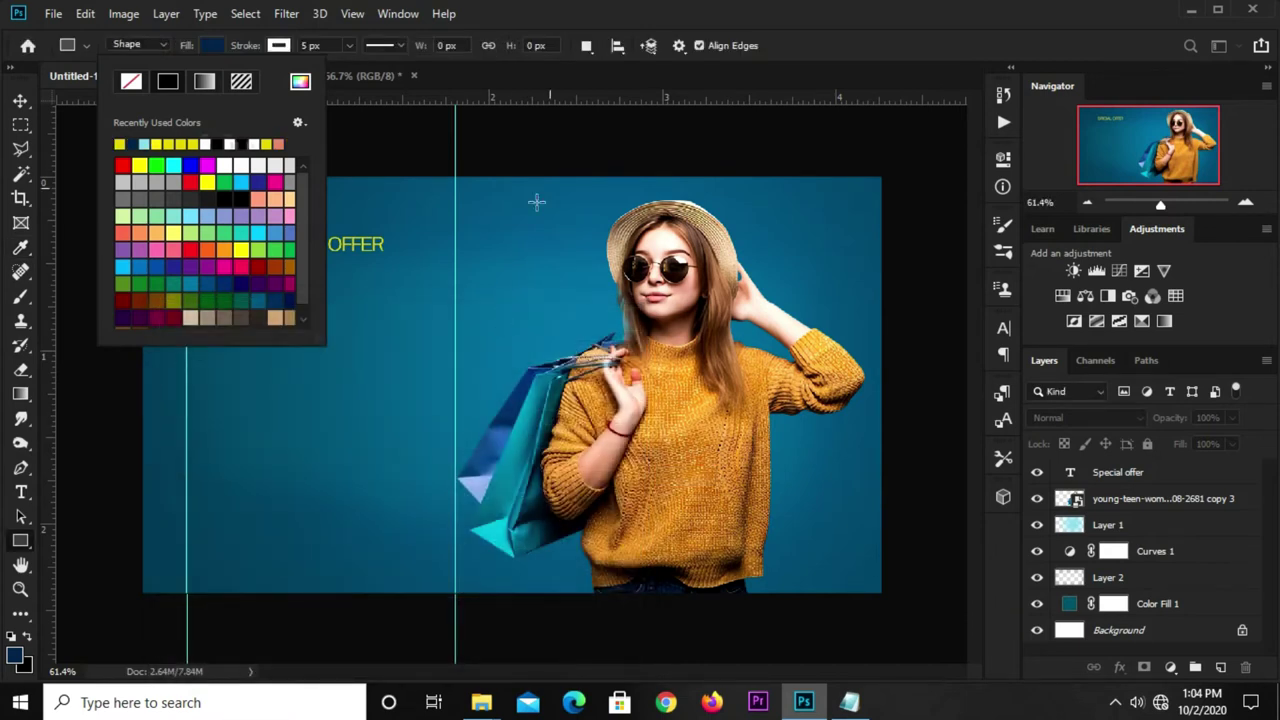
left_click(777, 41)
Draw a rectangle around SPECIAL OFFER with no fill, yellow 2 px stroke and fully rounded corners.
left_click_drag(239, 230, 397, 257)
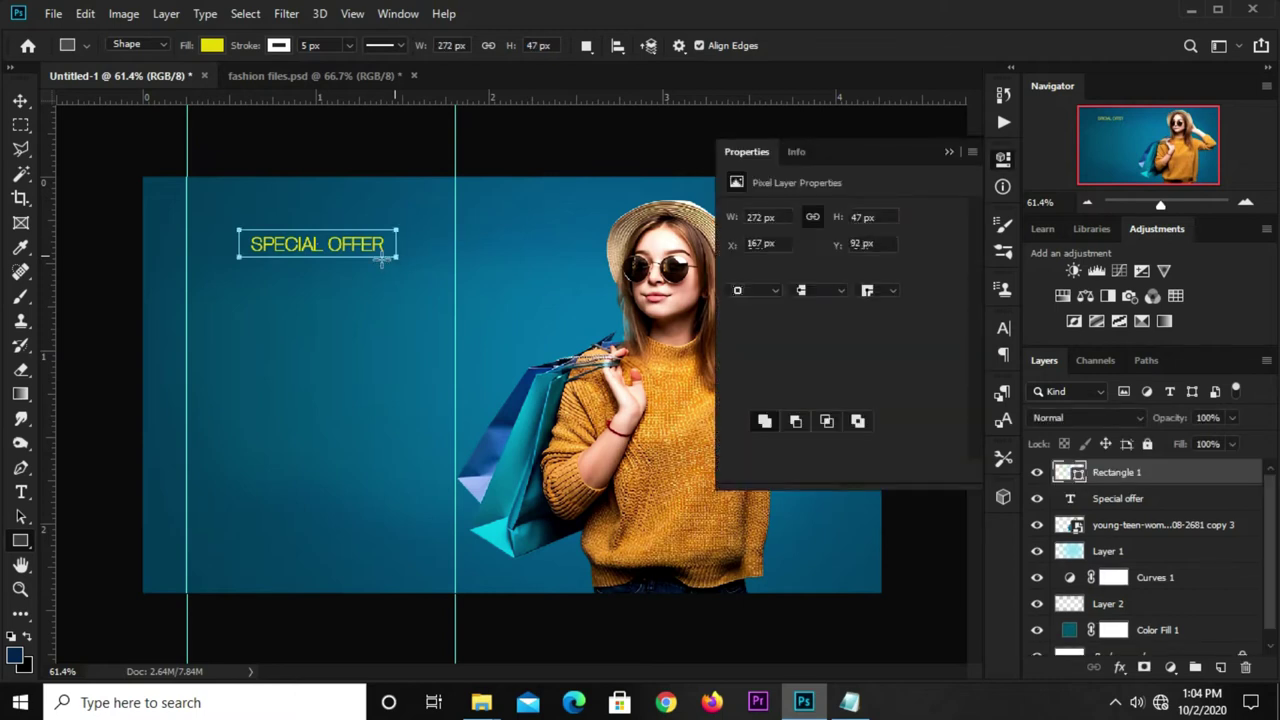
left_click(737, 270)
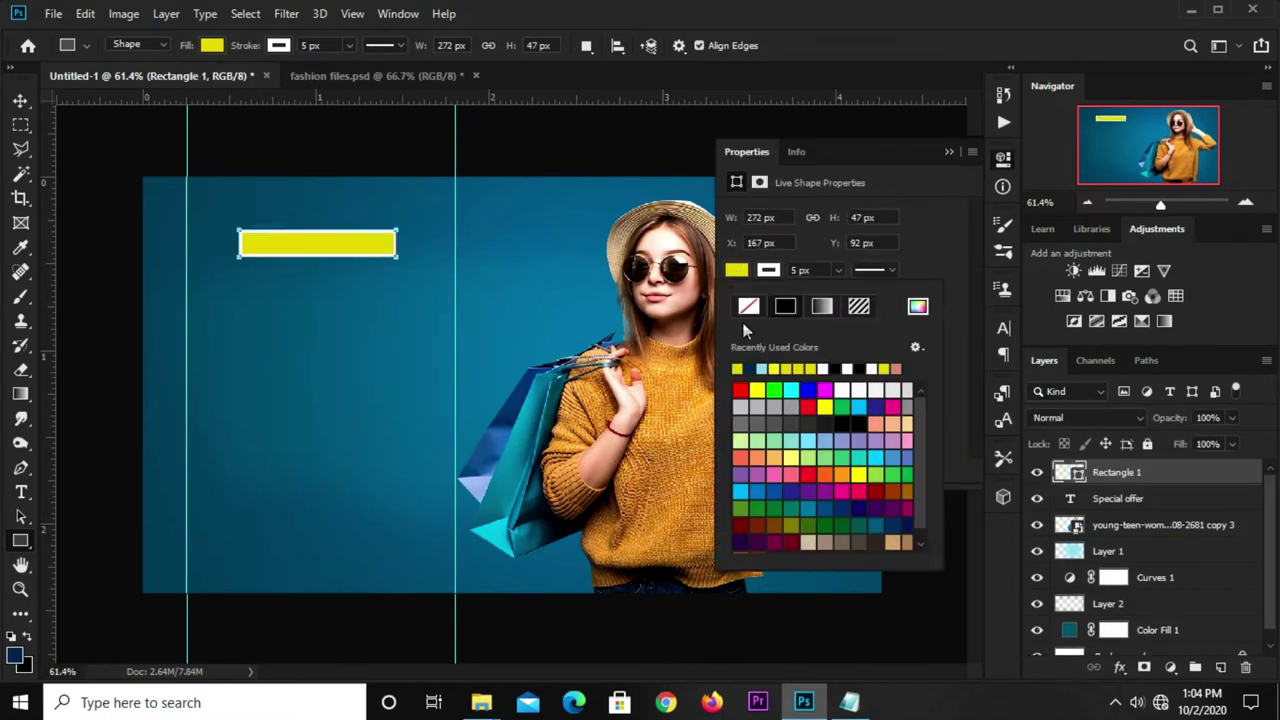
left_click(749, 307)
left_click(776, 271)
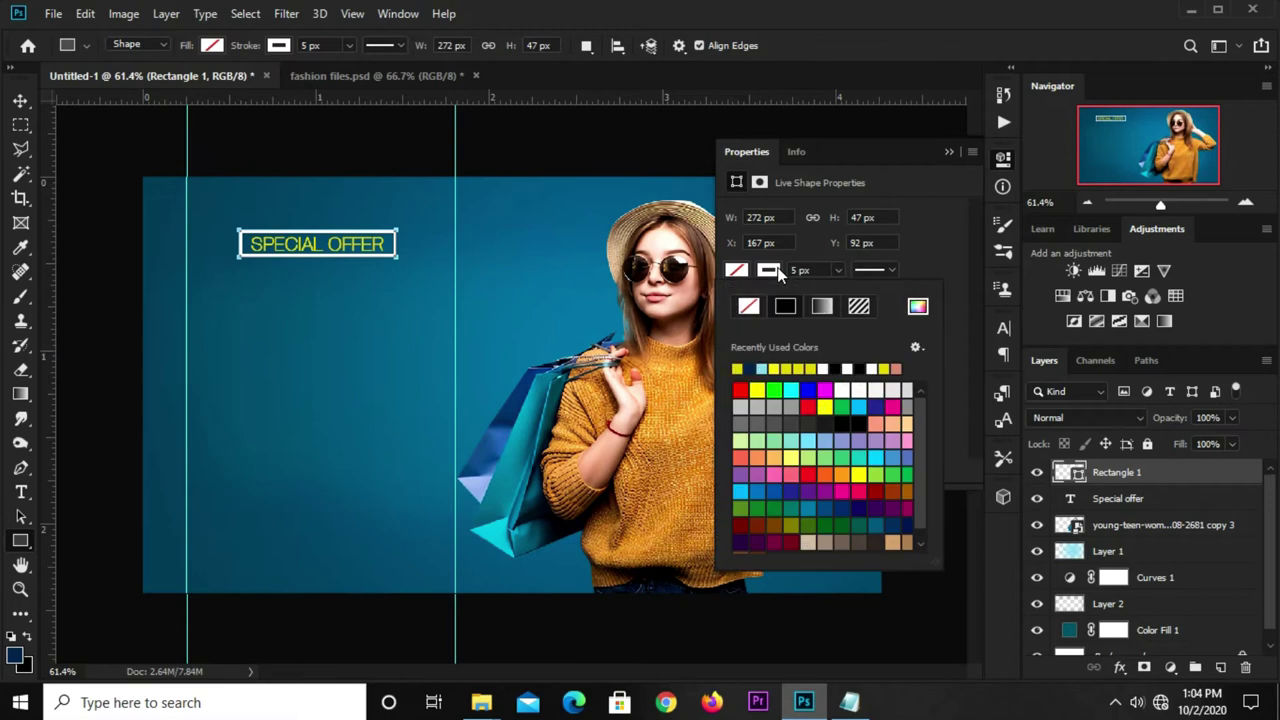
left_click(738, 369)
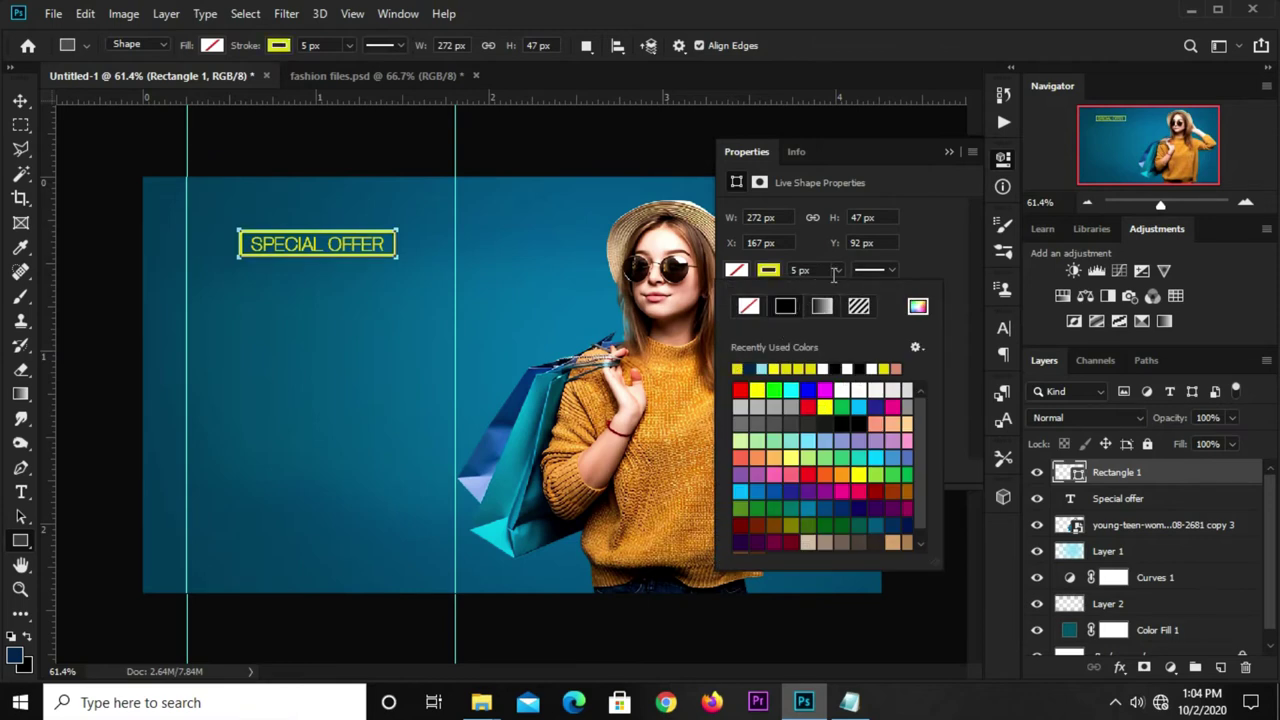
left_click(810, 271)
type("2")
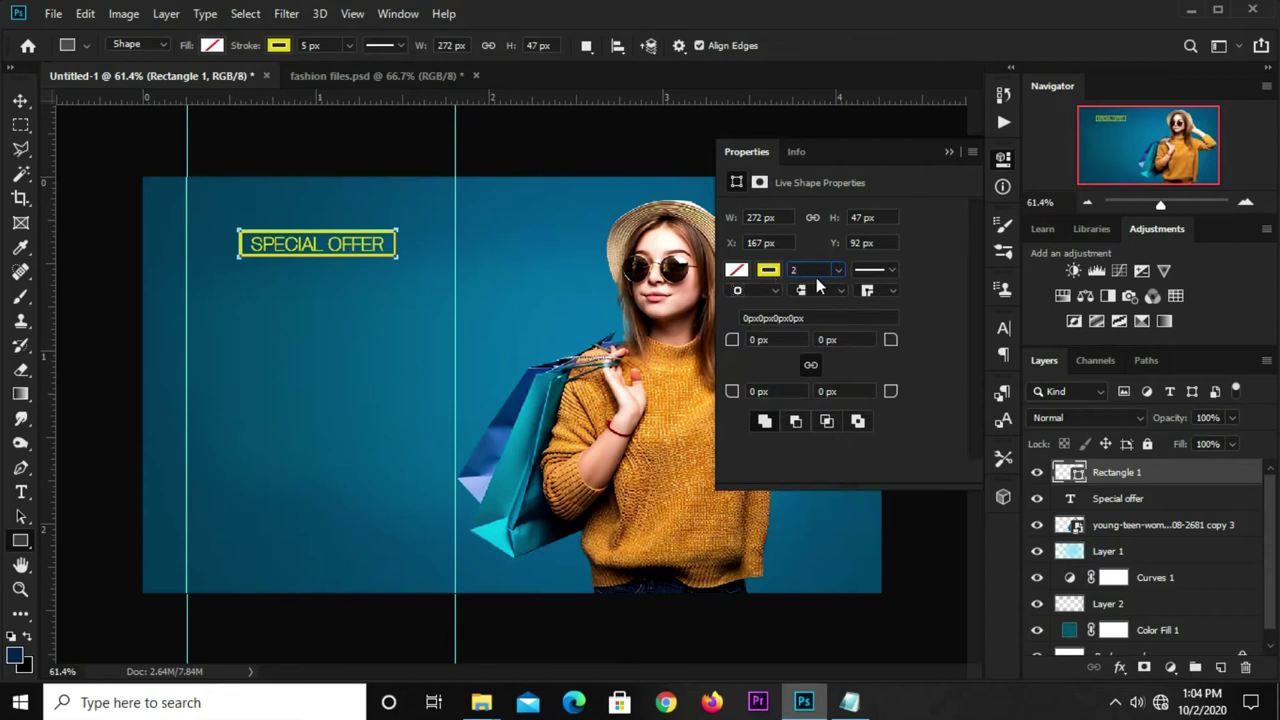
left_click_drag(897, 341, 950, 343)
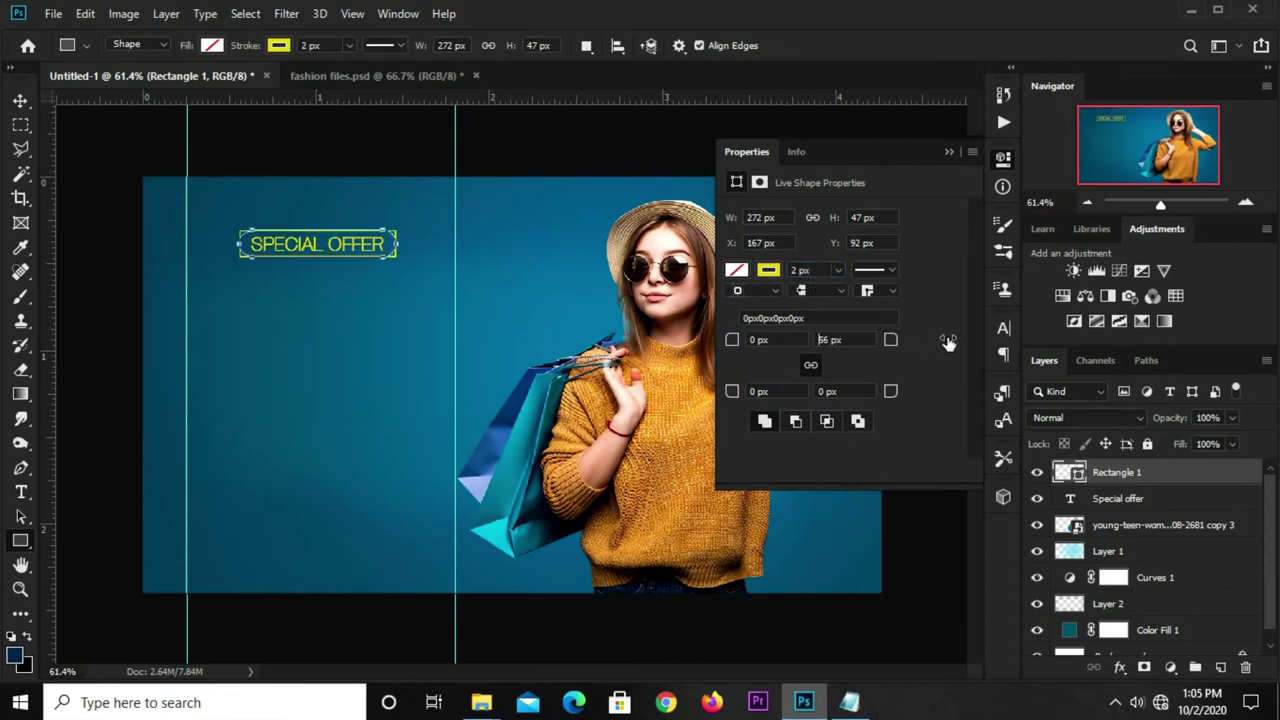
left_click(949, 152)
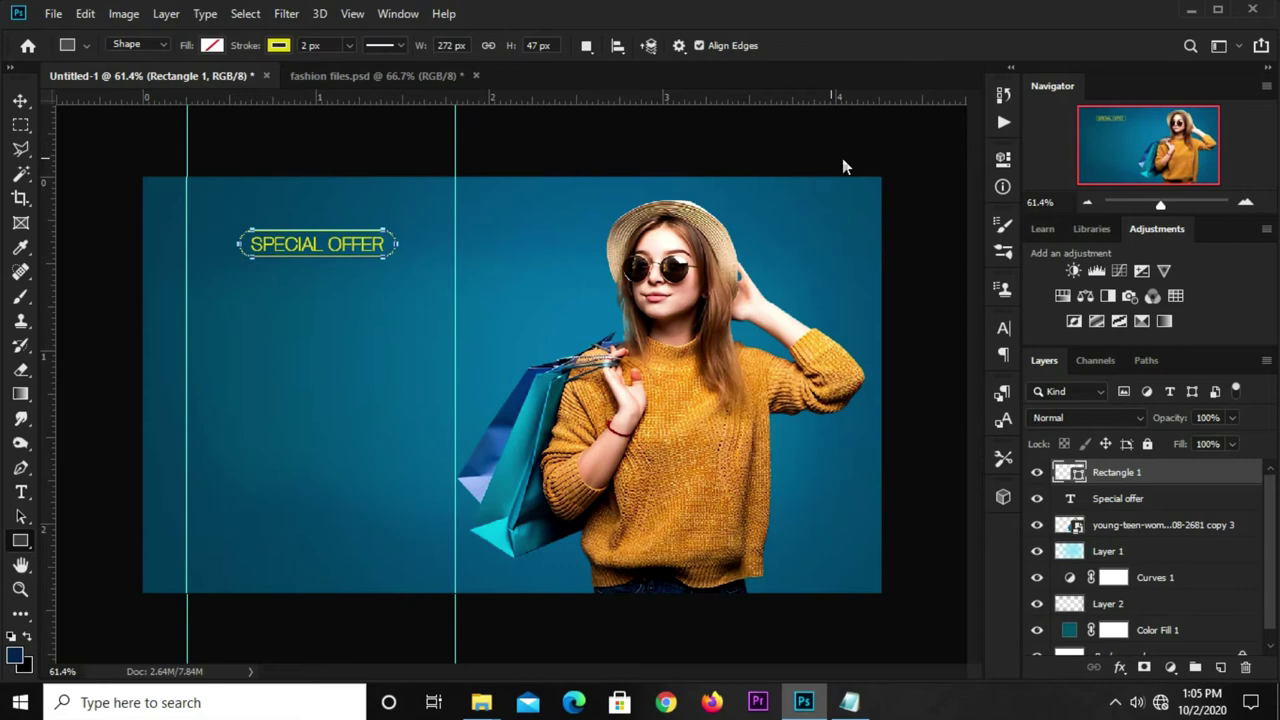
left_click(20, 101)
left_click(107, 148)
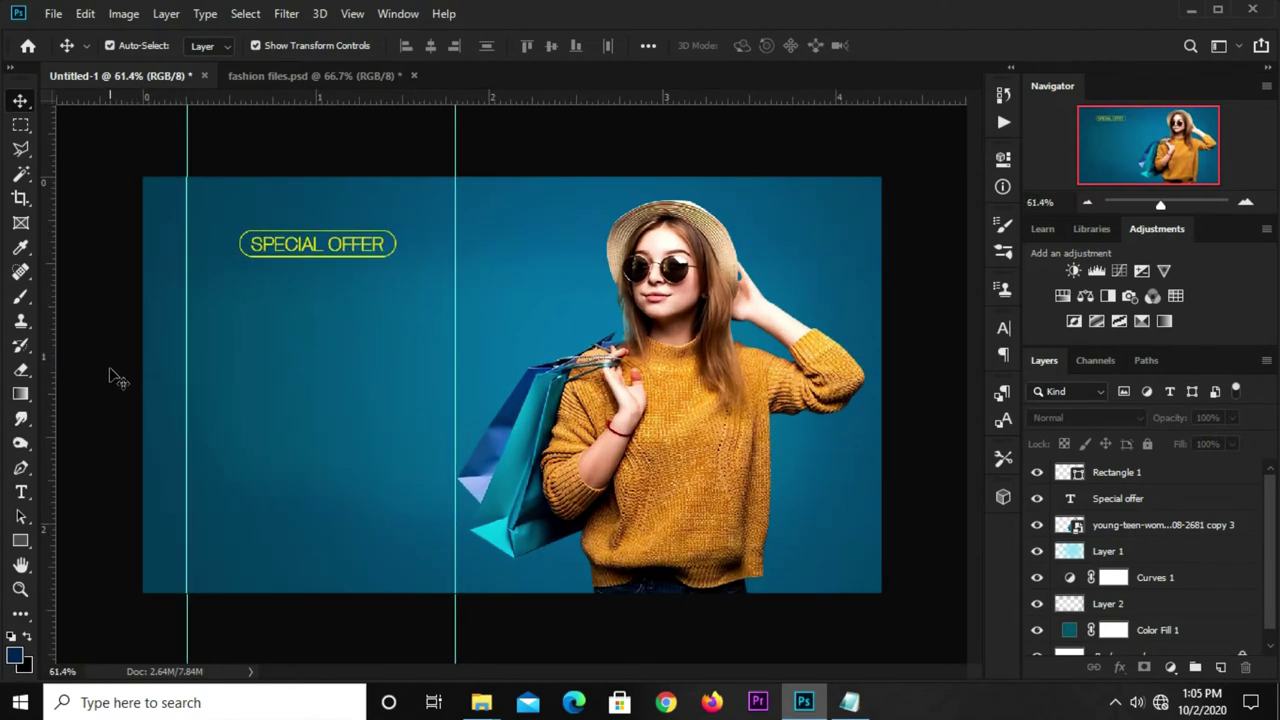
Duplicate SPECIAL OFFER below the badge and copy the word 'fashion' from the notes.
left_click(341, 252)
left_click_drag(341, 252, 337, 302)
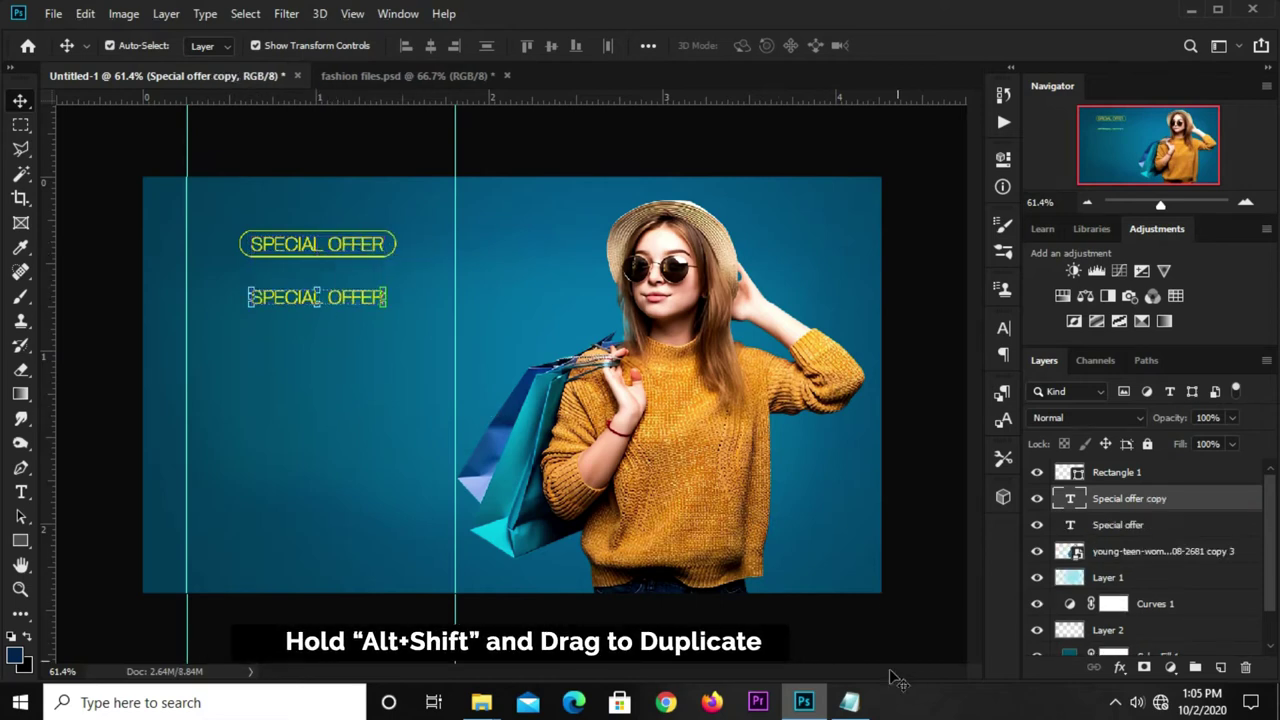
left_click(849, 702)
double_click(690, 466)
right_click(675, 472)
left_click(721, 249)
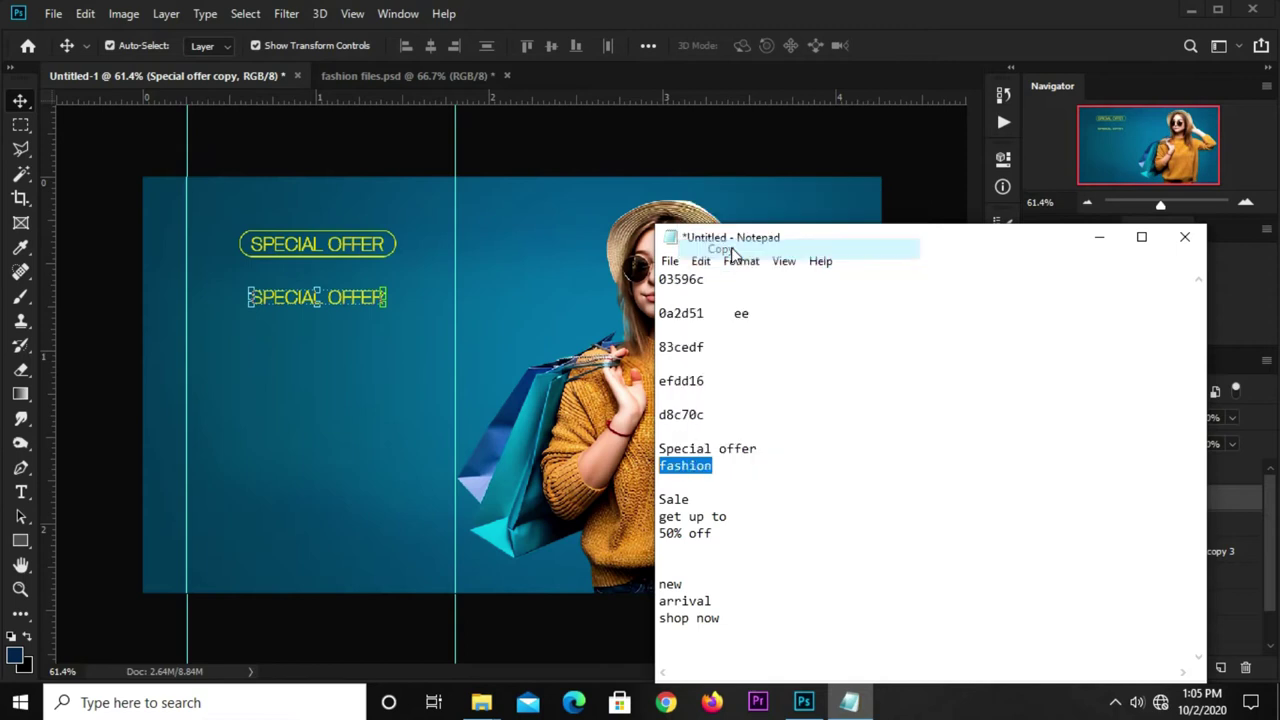
left_click(896, 81)
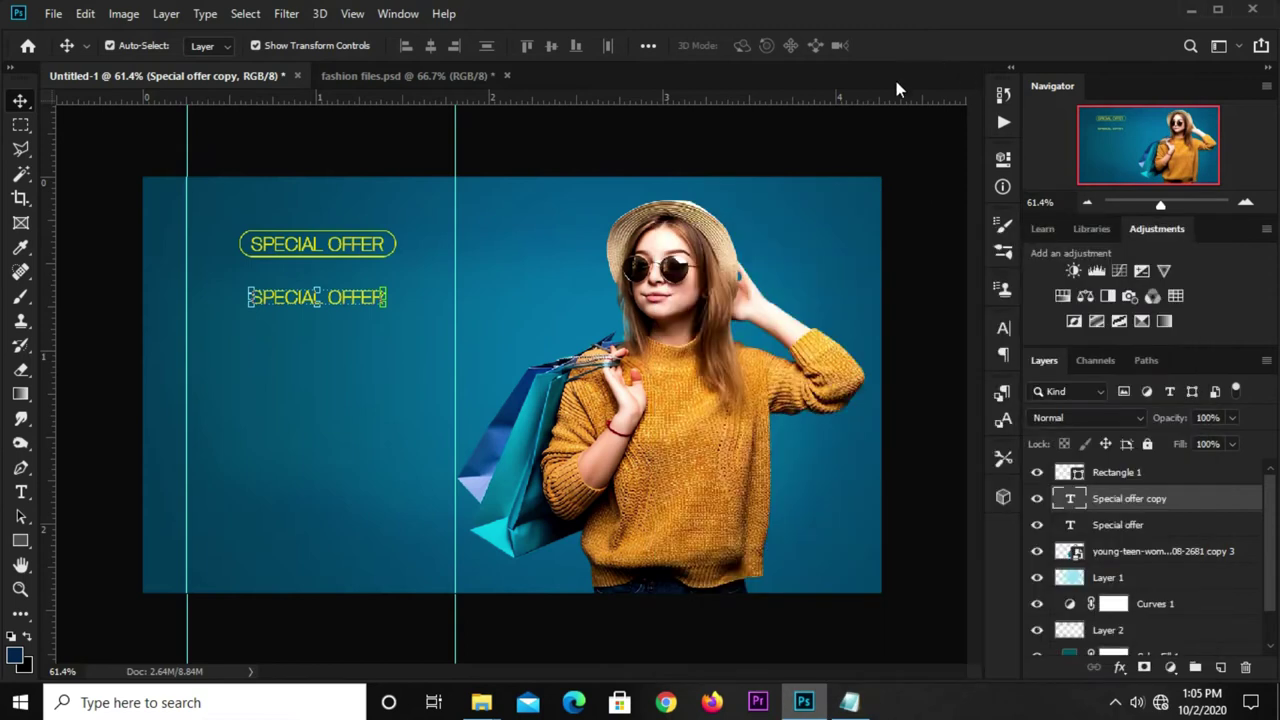
Delete the Lorem Ipsum text layer.
left_click(21, 493)
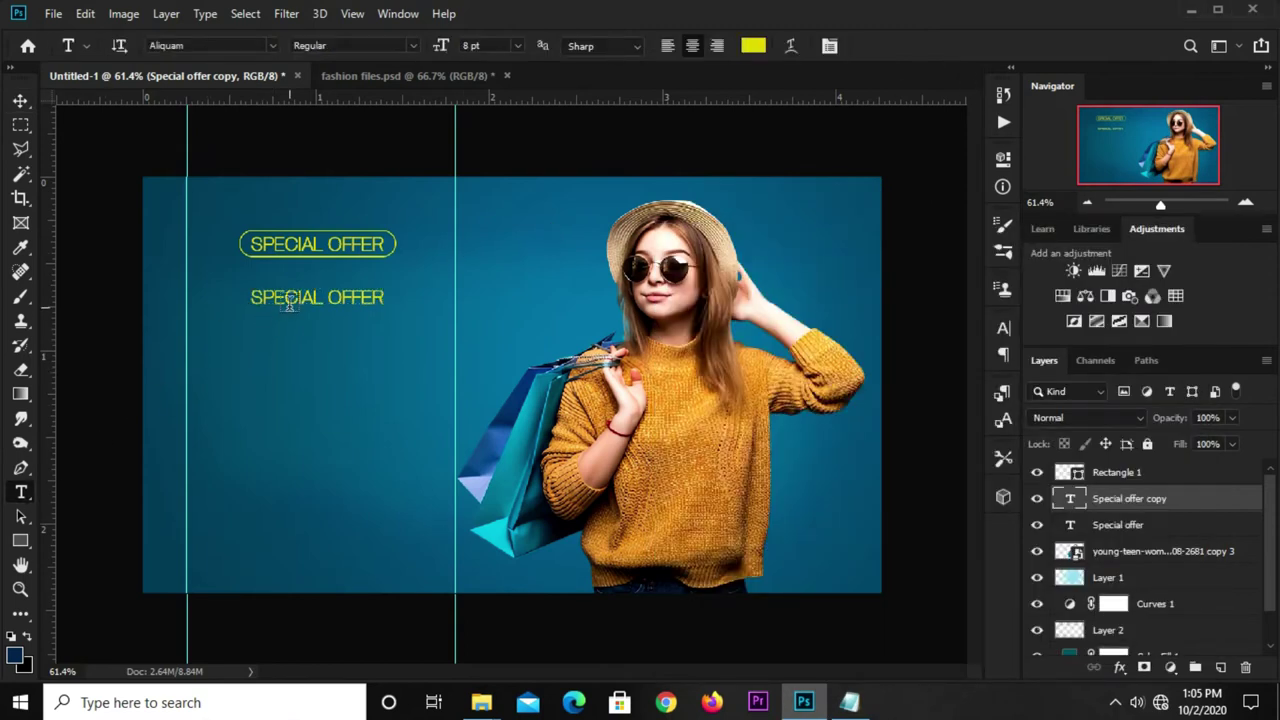
left_click(288, 302)
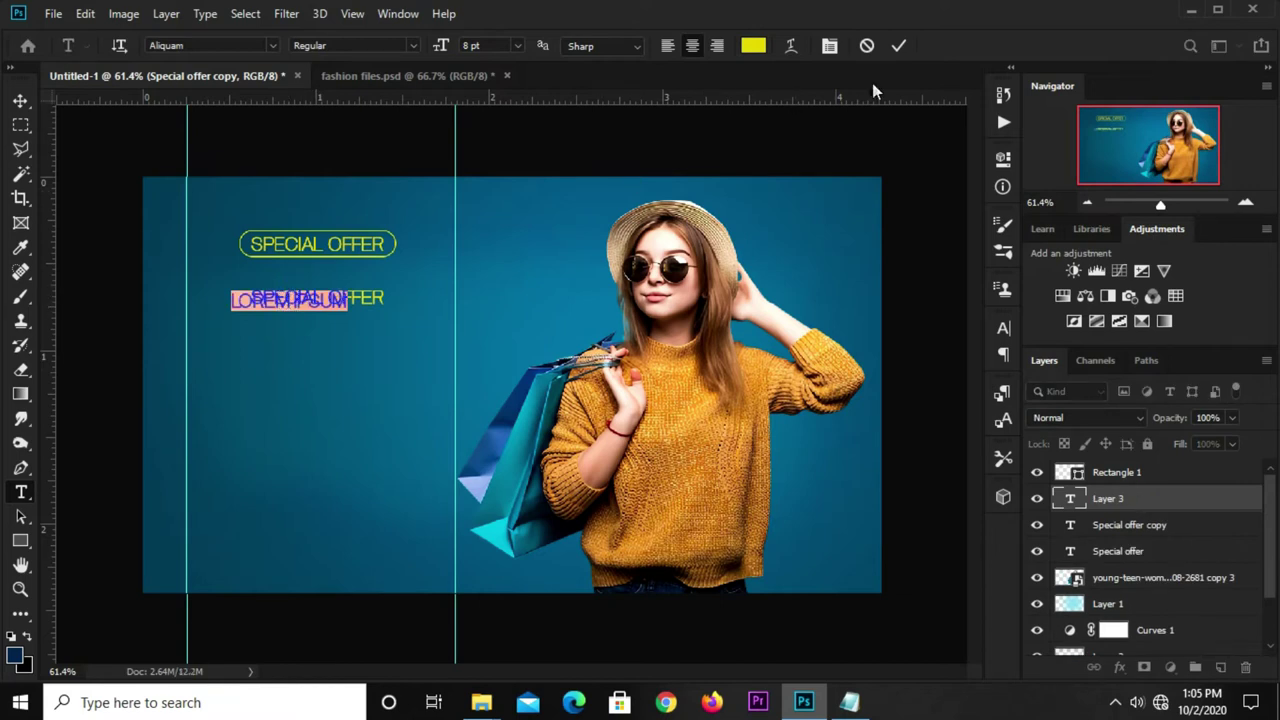
left_click(899, 47)
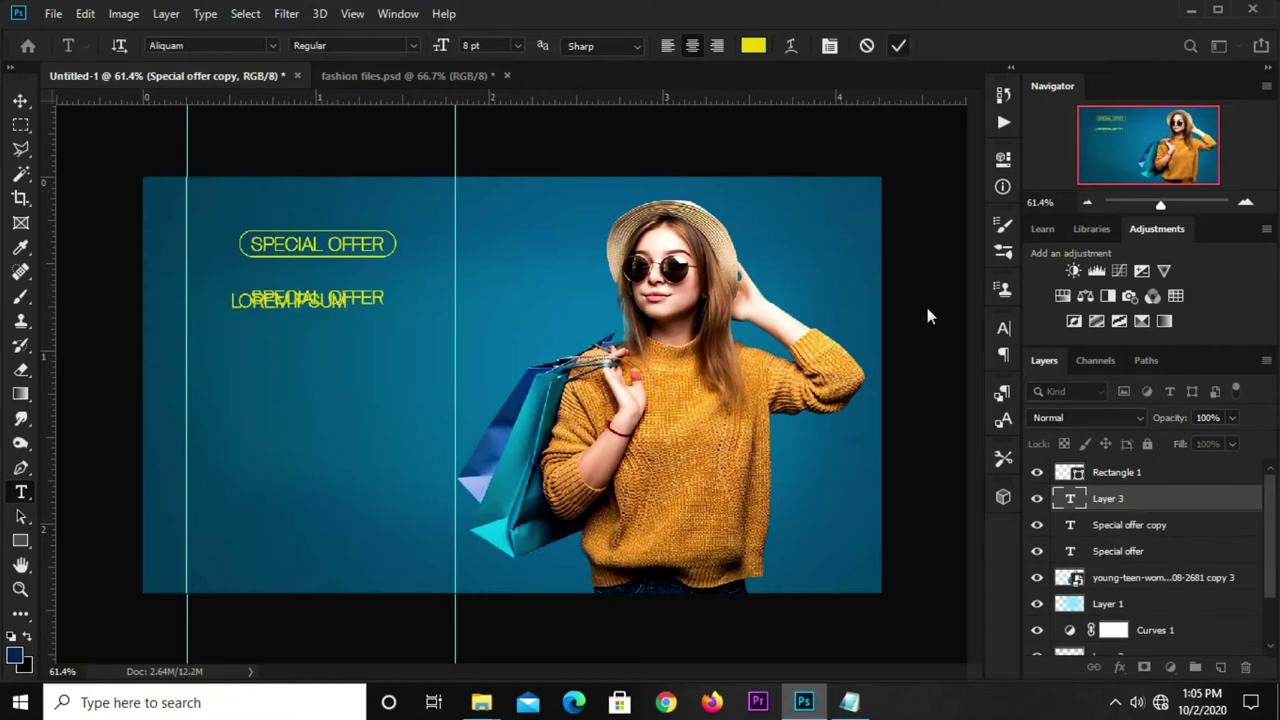
left_click(1245, 670)
left_click(547, 272)
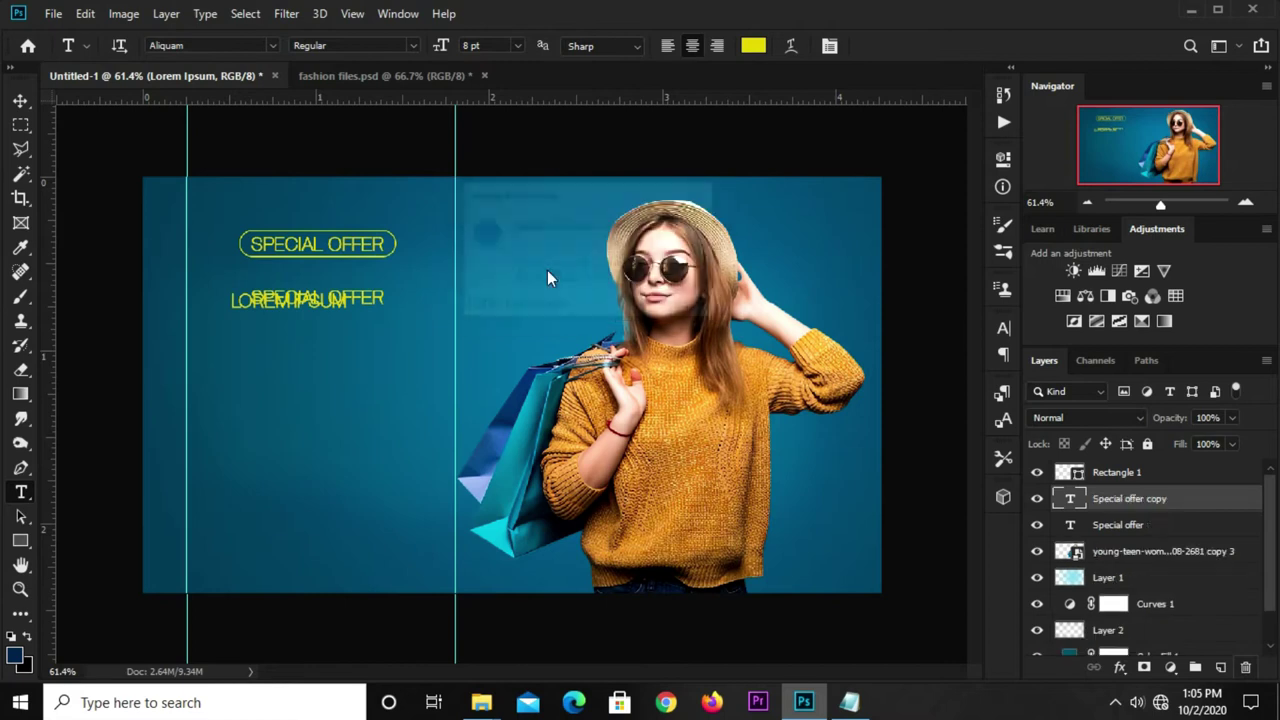
Replace the duplicated text with FASHION.
left_click(330, 297)
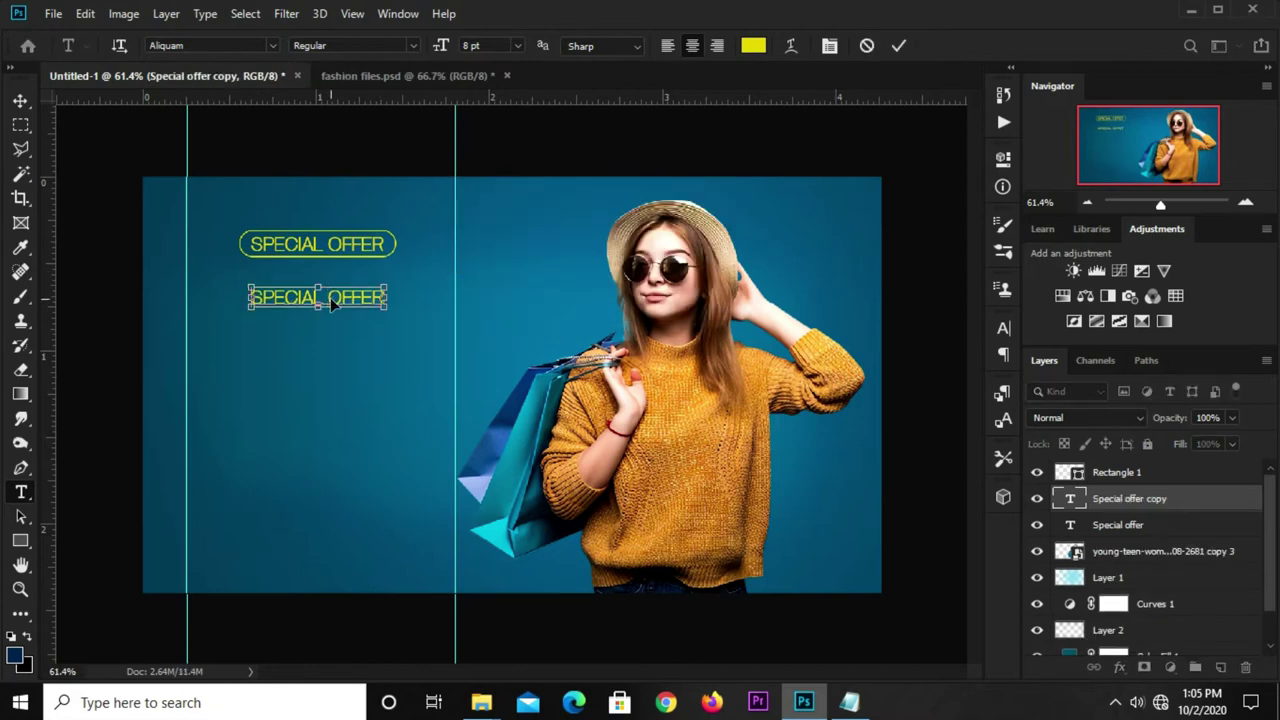
key("ctrl+a")
type("FASHION")
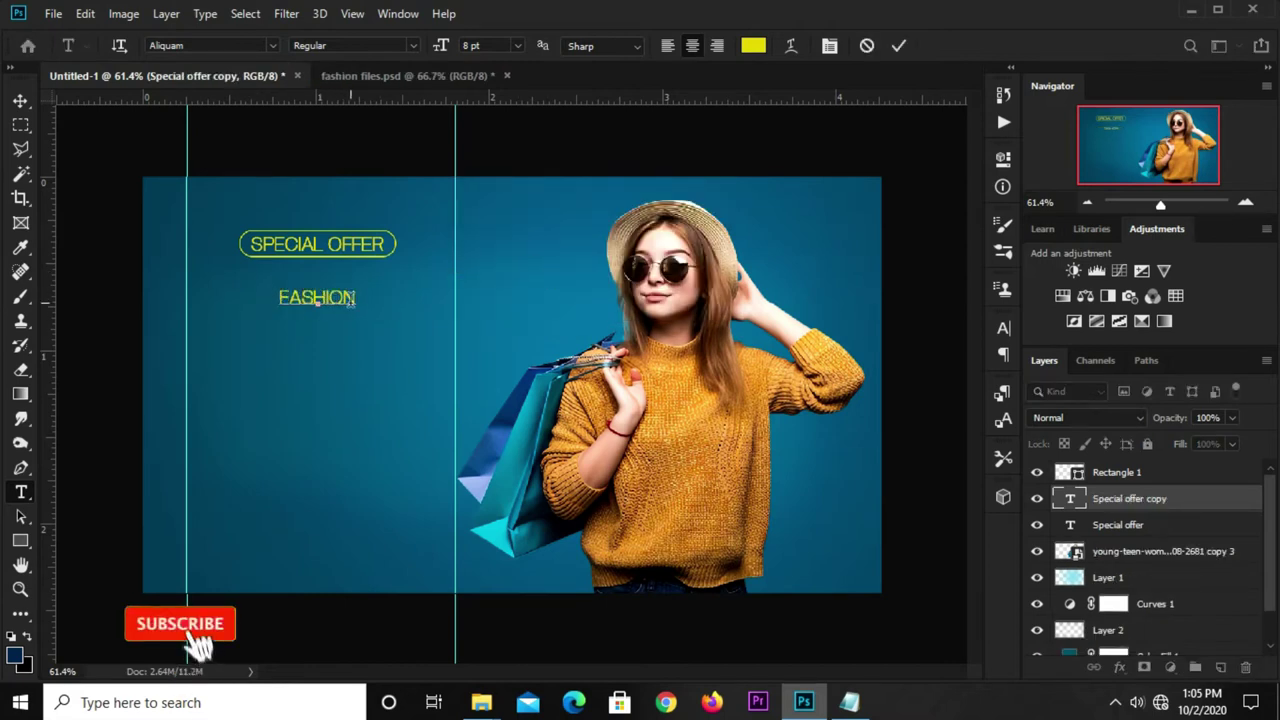
key("ctrl+Return")
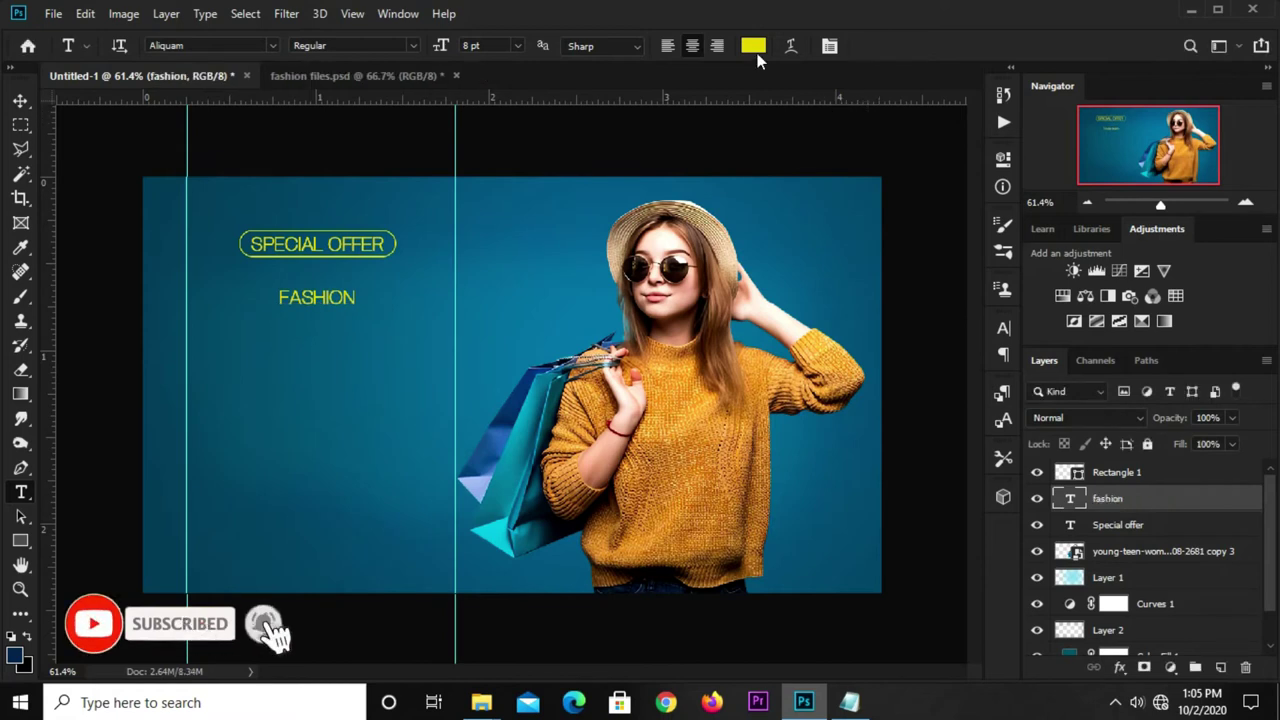
Colour the FASHION text white (#ffffff).
left_click(753, 45)
left_click(161, 358)
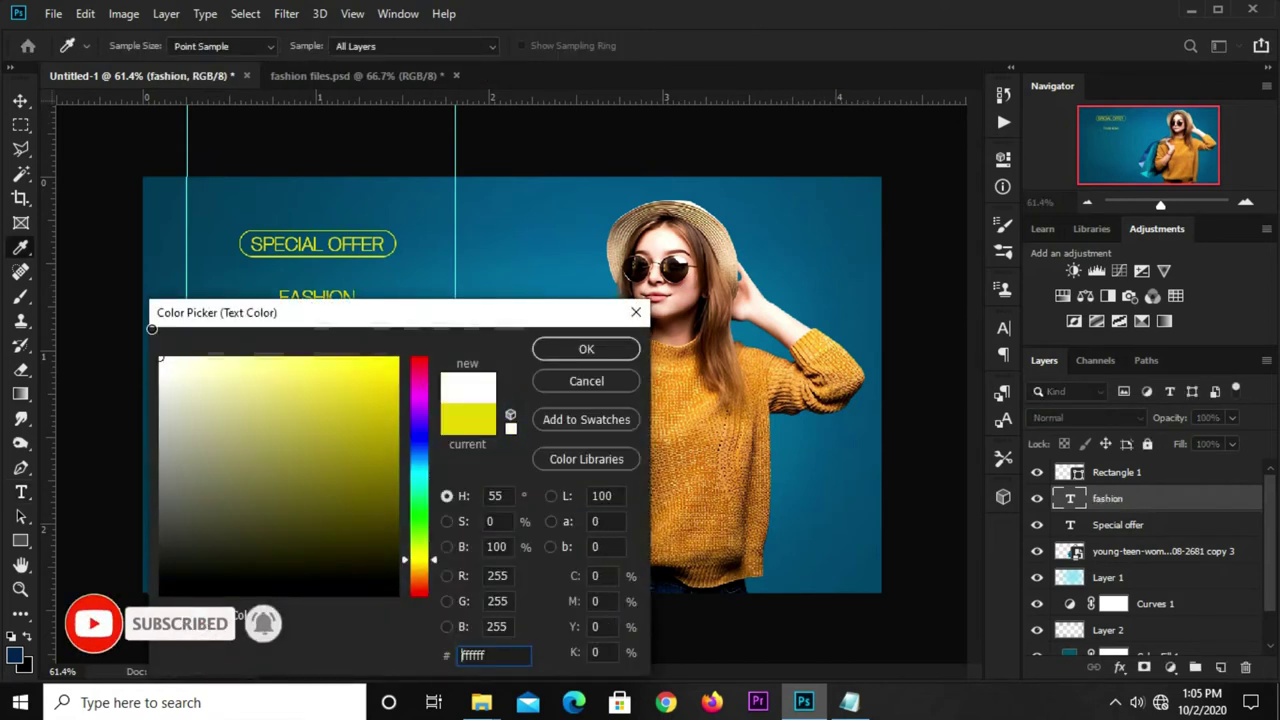
left_click(586, 349)
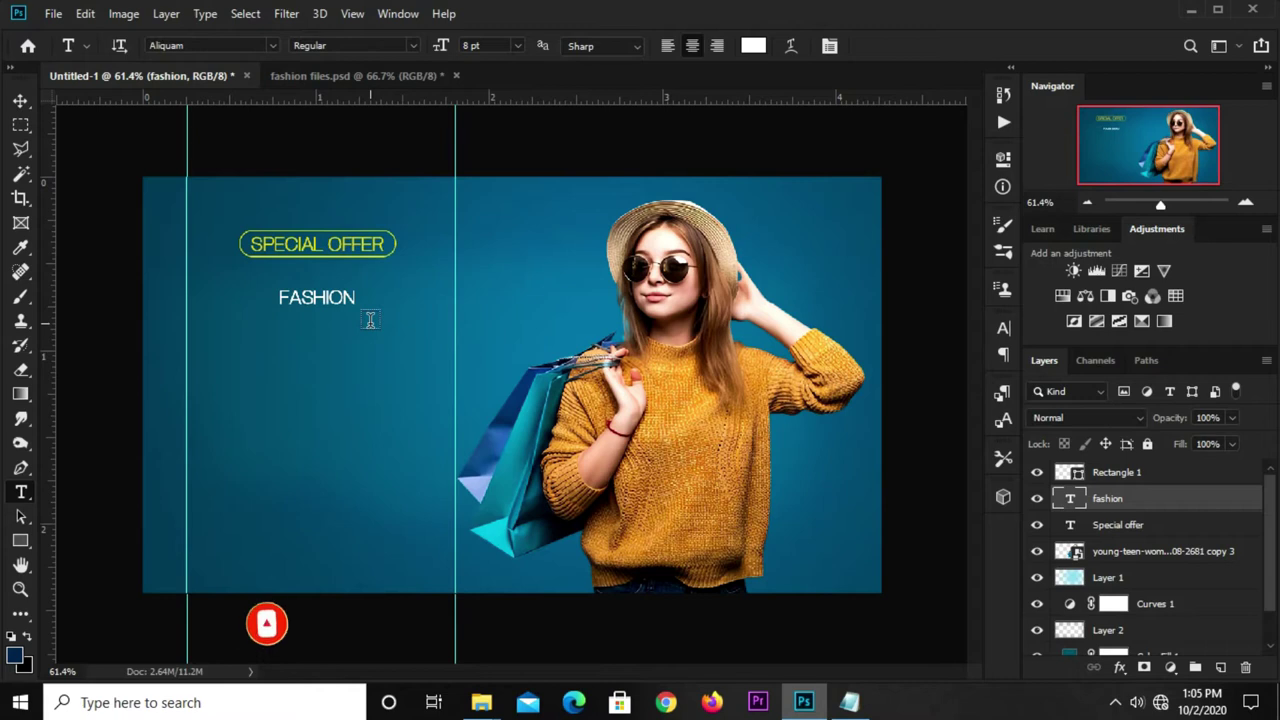
Set FASHION in Raleway Black at 24 pt and nudge it slightly right and down.
key("v")
left_click(1000, 326)
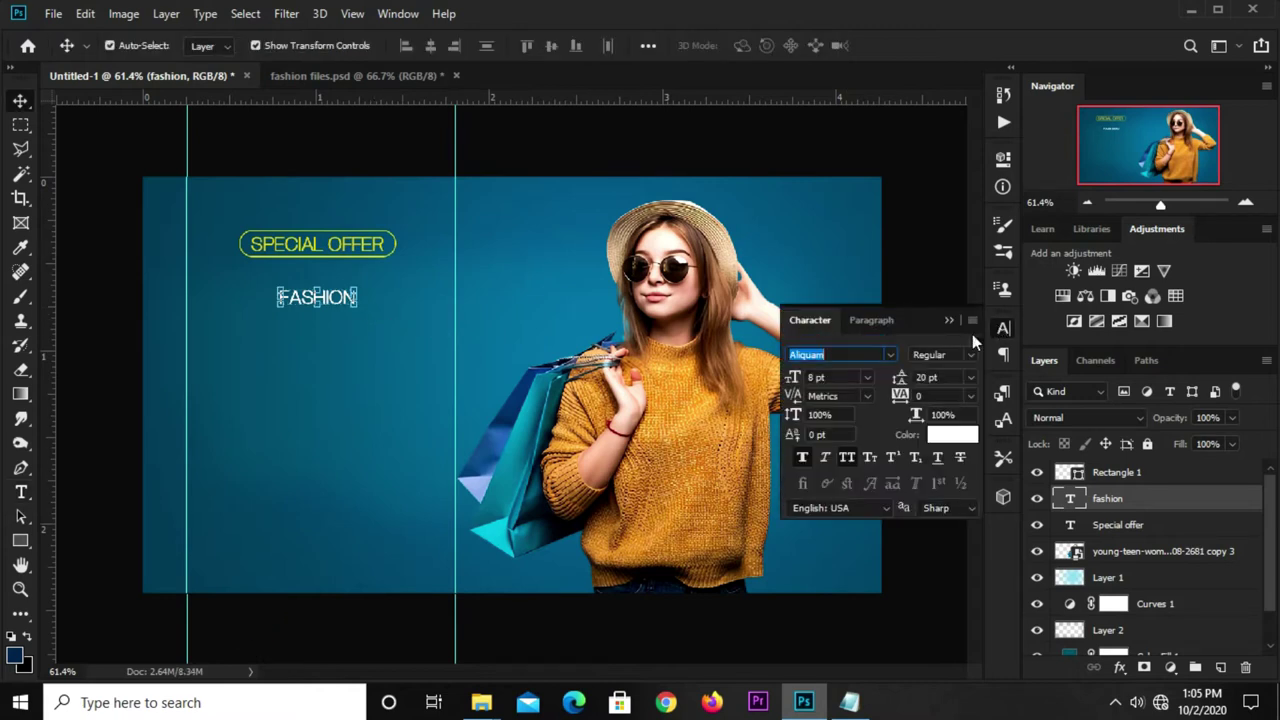
left_click(893, 354)
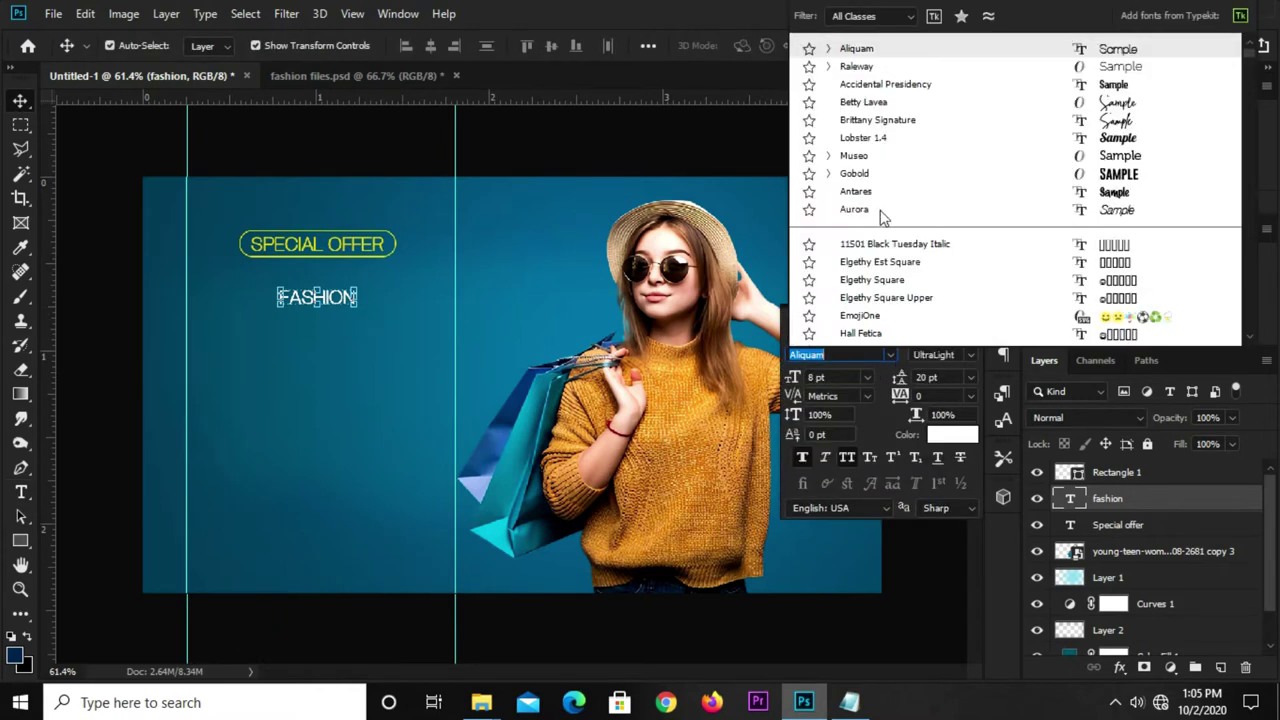
type("Raleway")
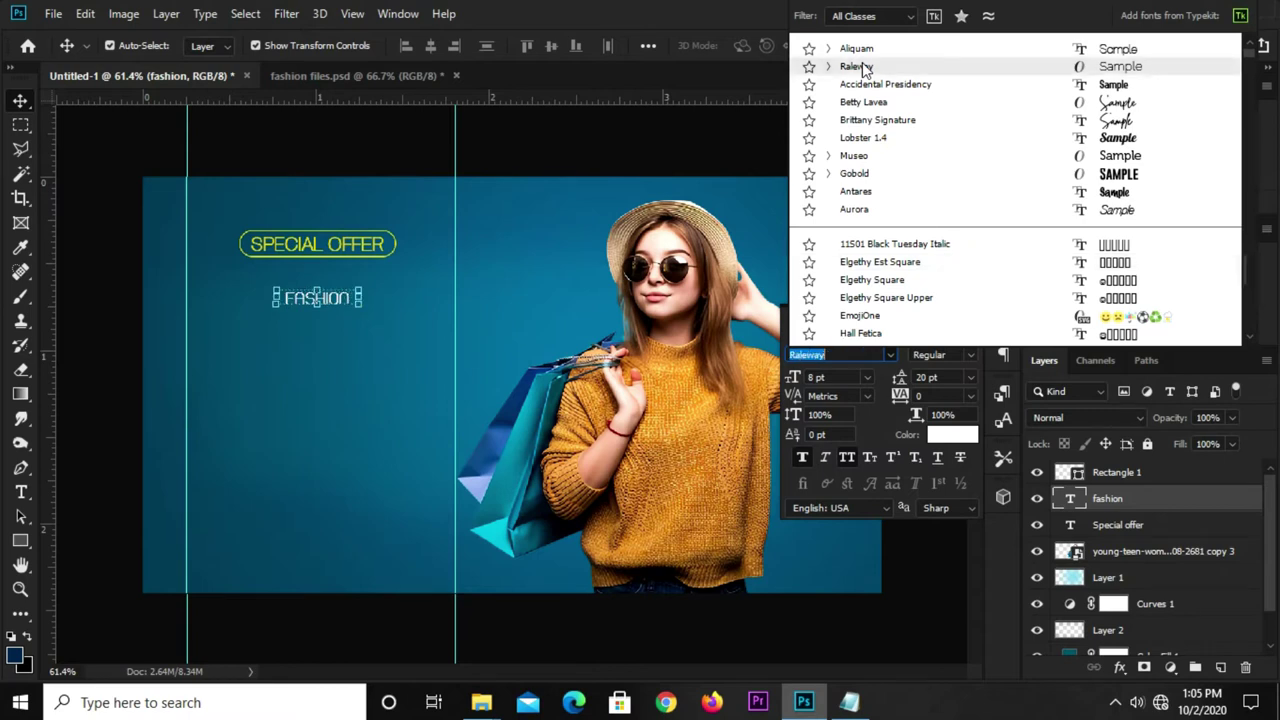
left_click(860, 66)
left_click(822, 377)
type("24")
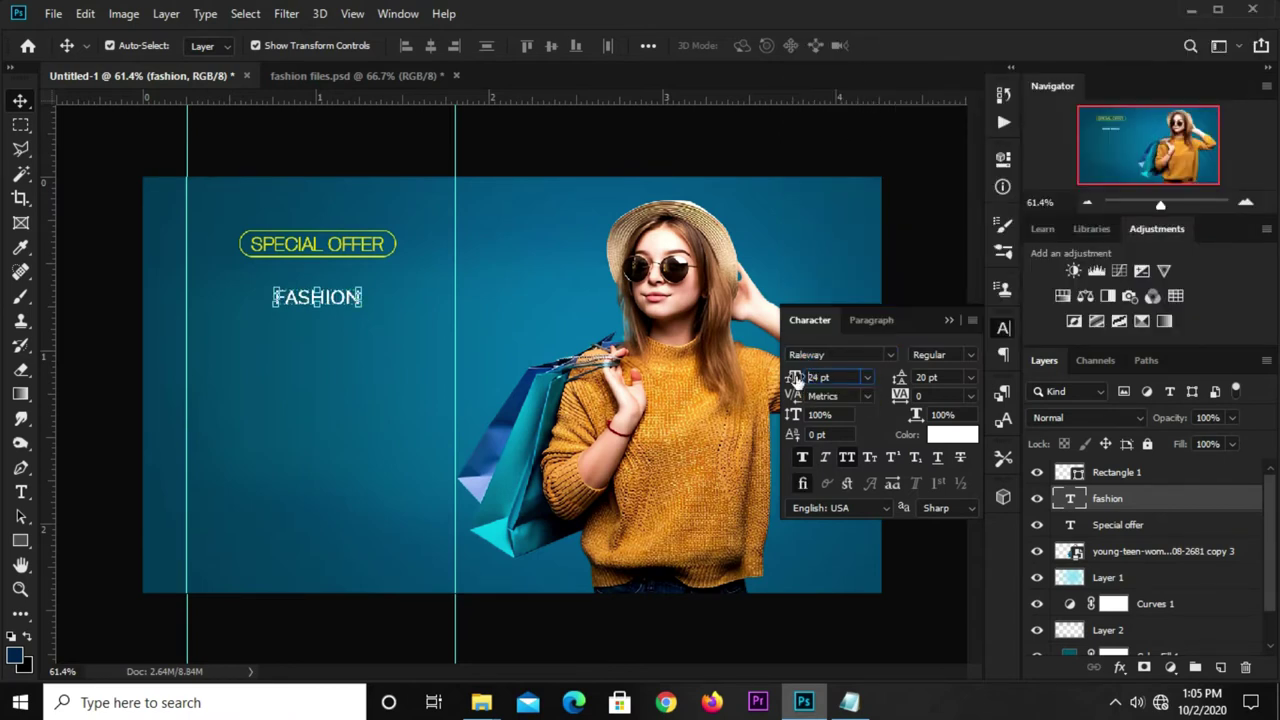
key("Return")
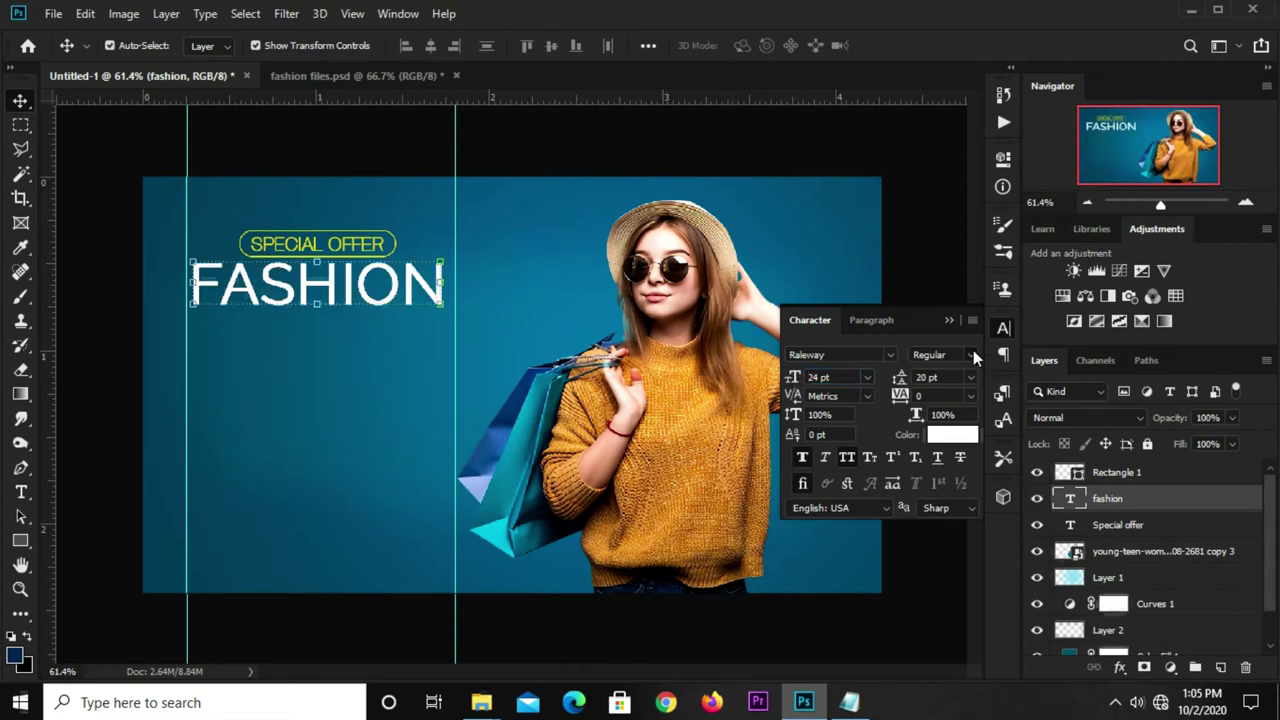
left_click(973, 354)
left_click(957, 608)
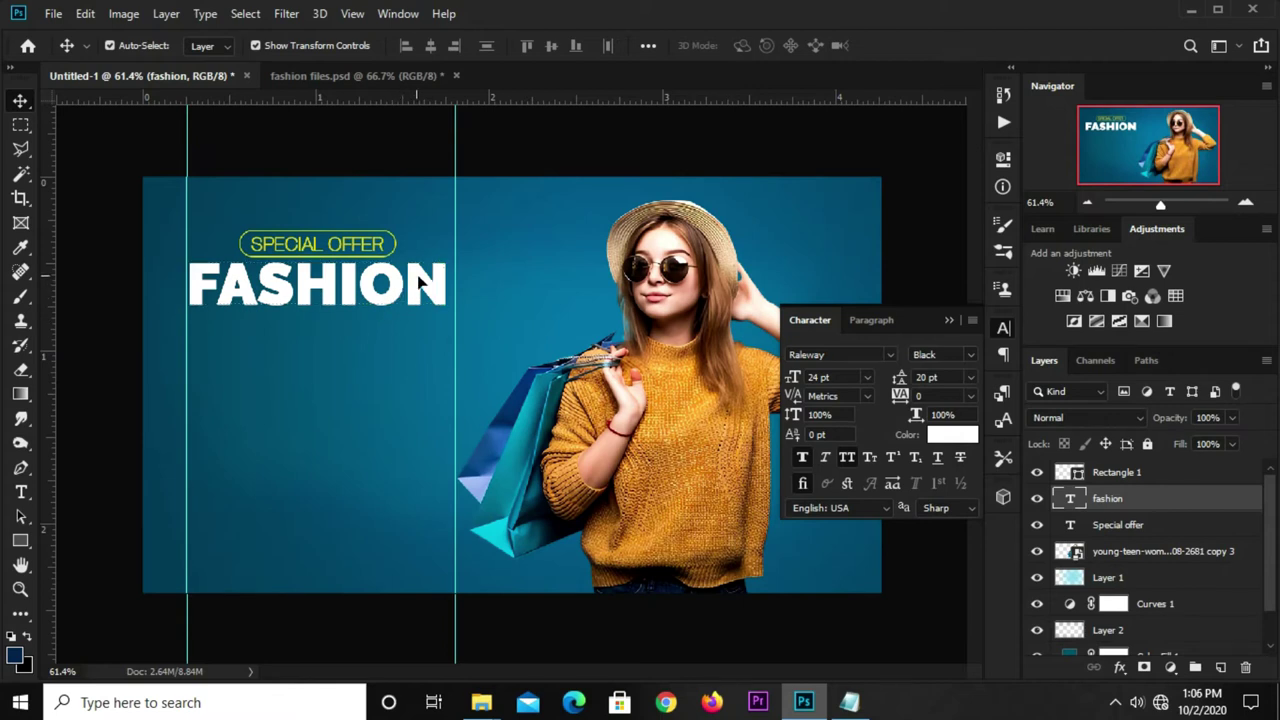
left_click_drag(410, 290, 415, 296)
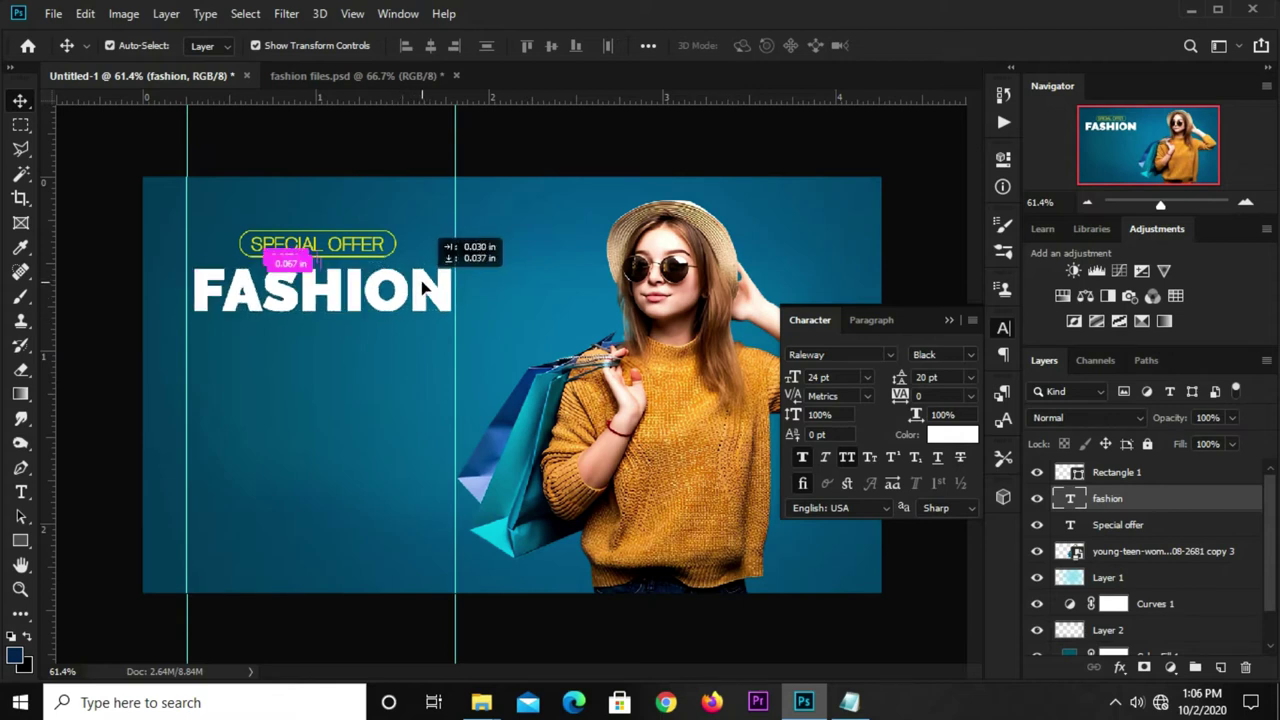
Select the SPECIAL OFFER text and Rectangle 1 layers and group them with Ctrl+G.
left_click(364, 246)
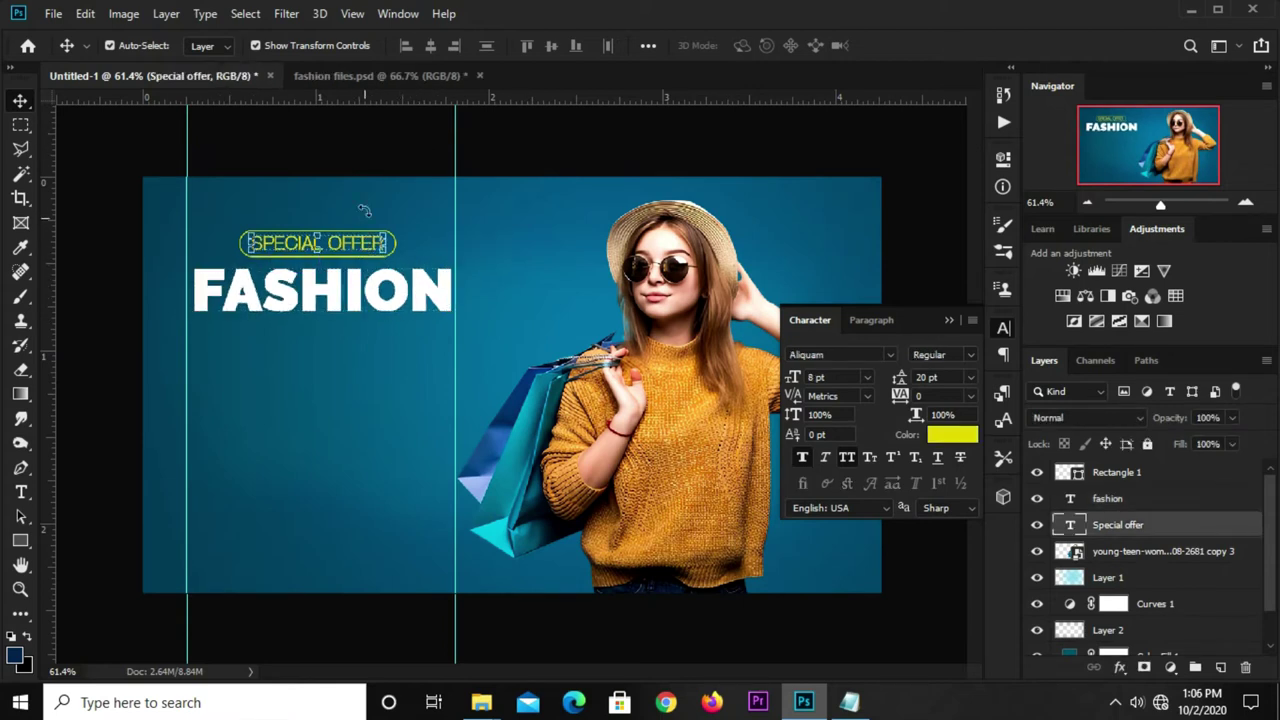
left_click(951, 630)
key("ctrl")
scroll(313, 260, "up", 1)
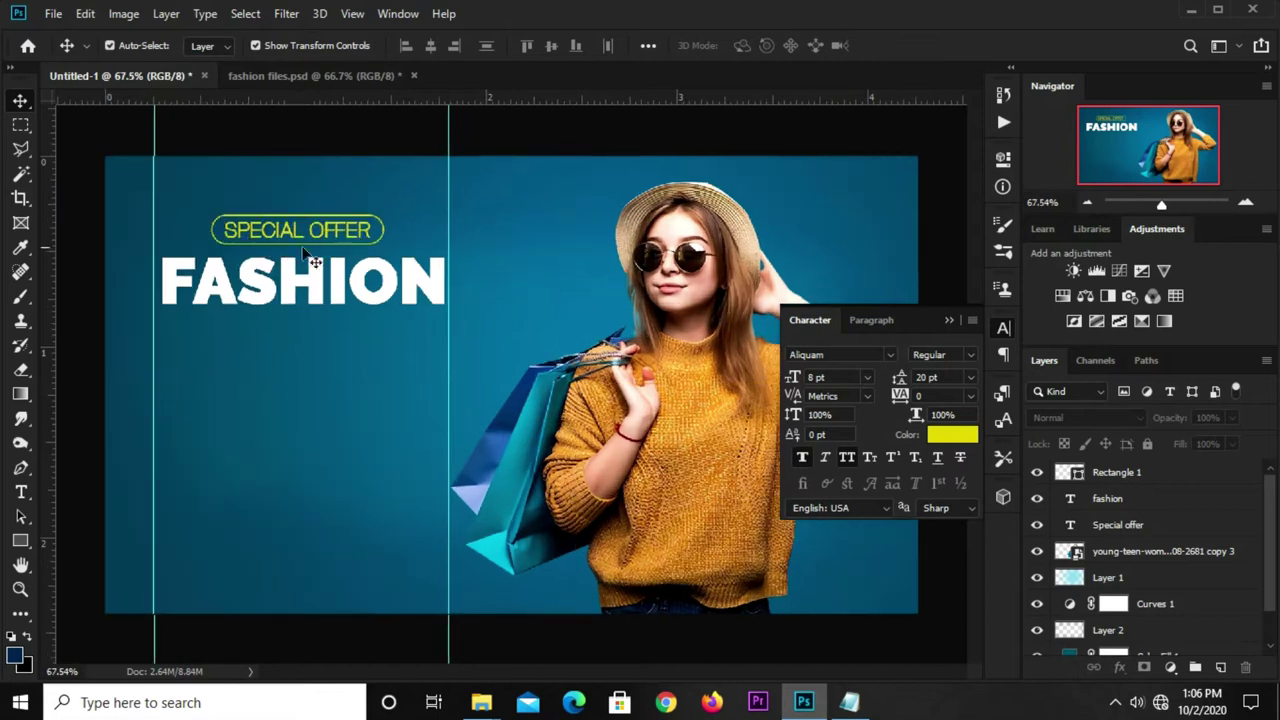
left_click(322, 240)
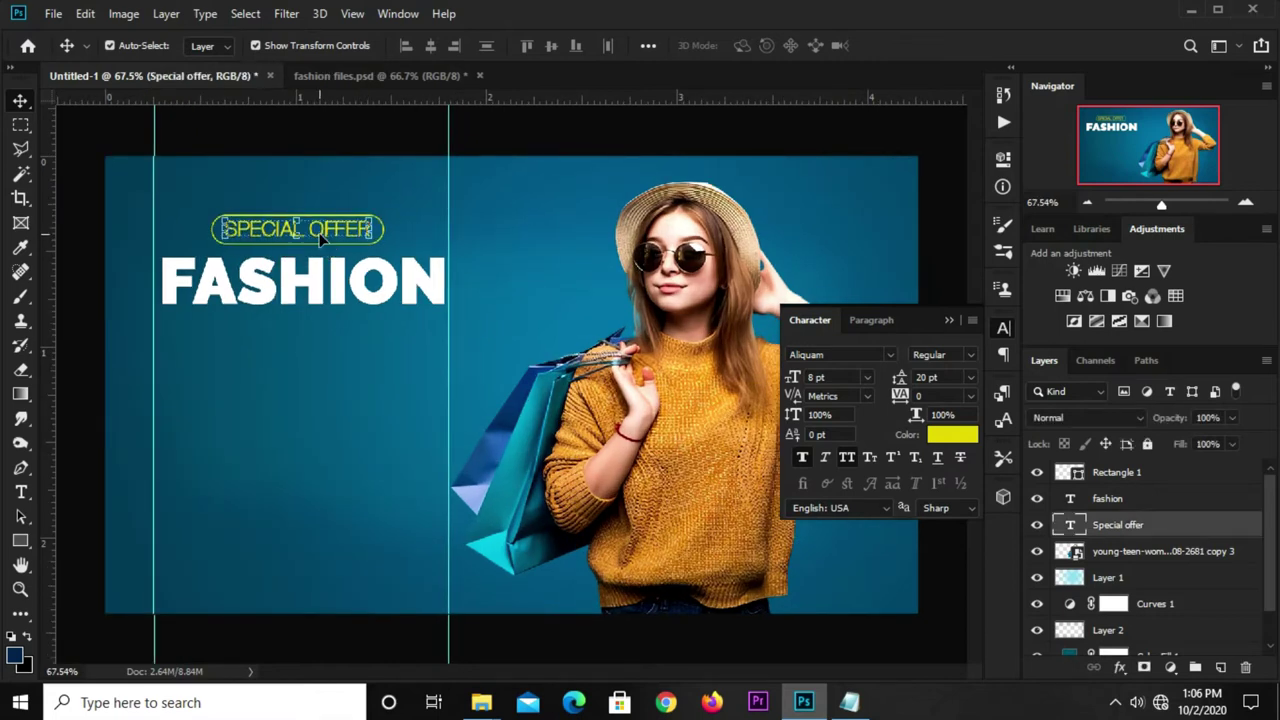
left_click(1143, 477, "ctrl")
key("ctrl+g")
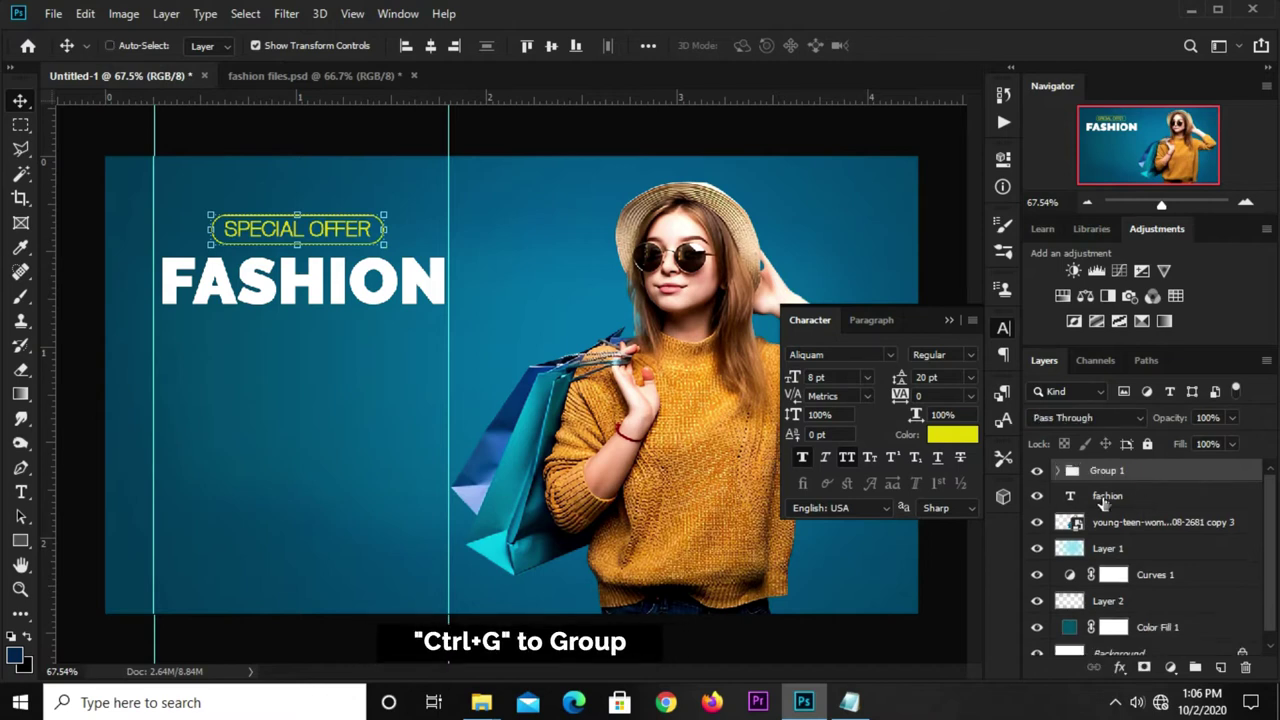
left_click(1037, 471)
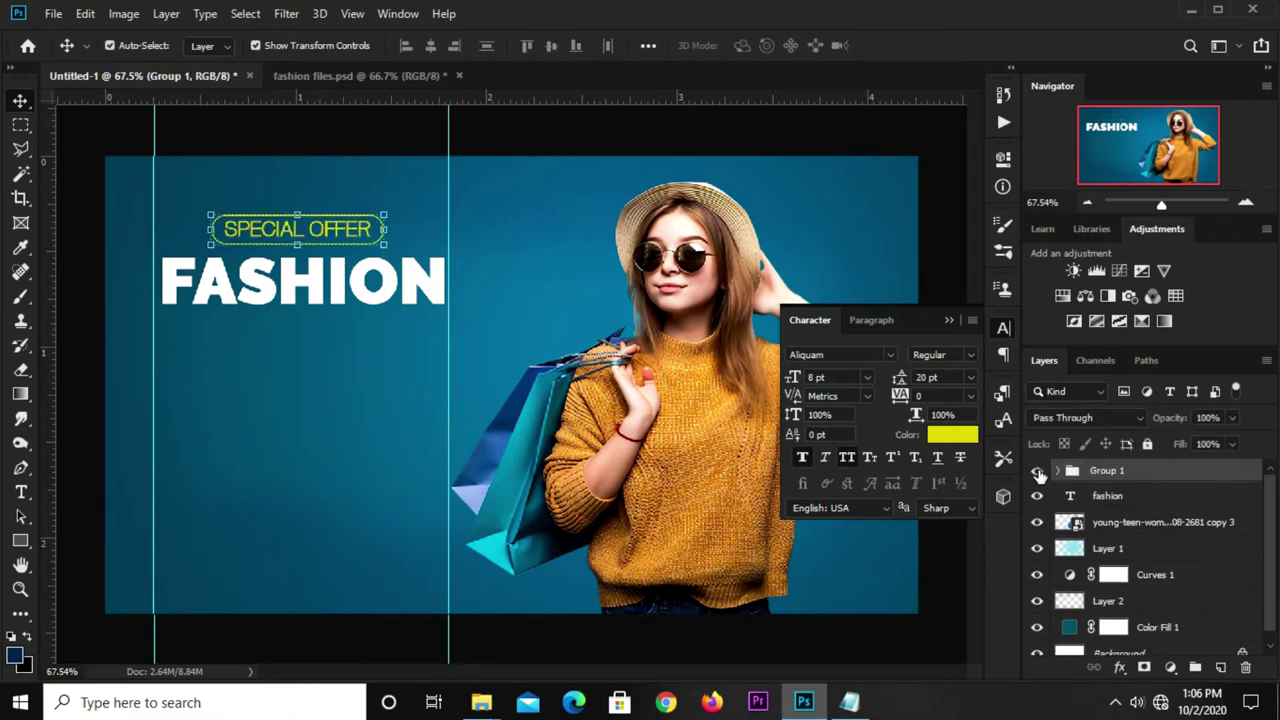
left_click(322, 128)
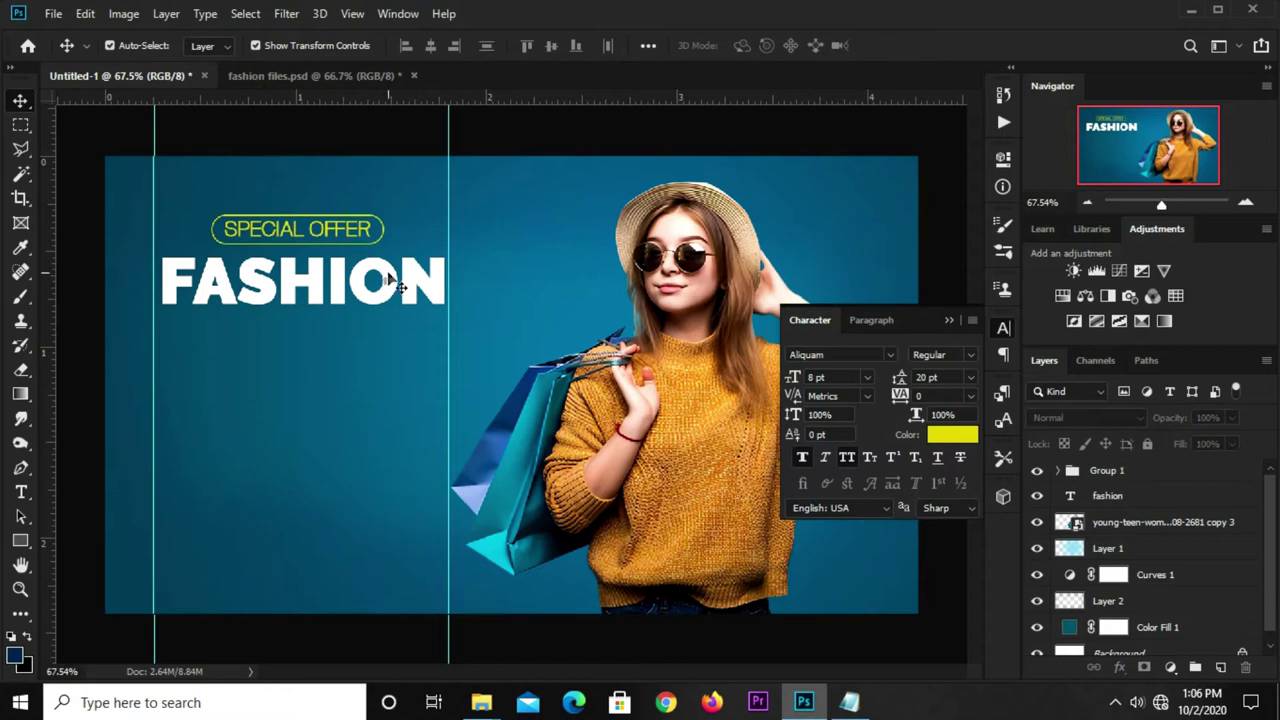
Duplicate FASHION below itself and copy the d8c70c colour code from the notes.
left_click_drag(390, 275, 380, 341)
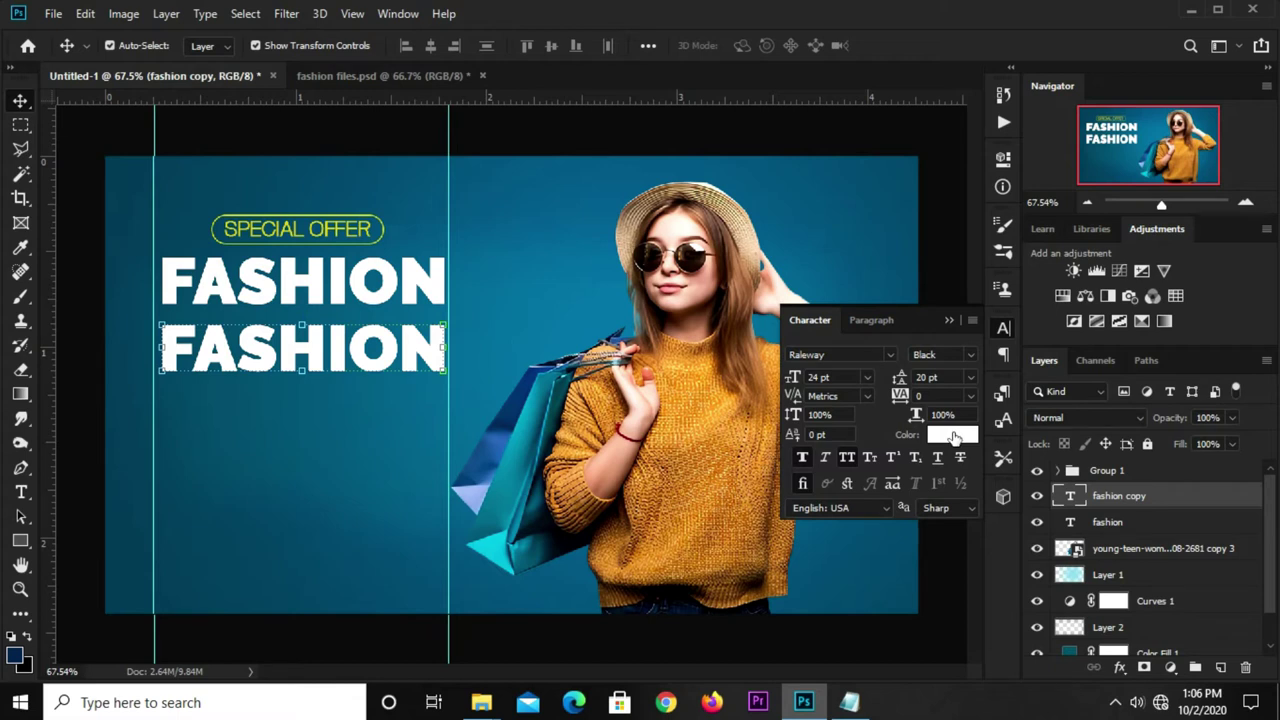
left_click(952, 437)
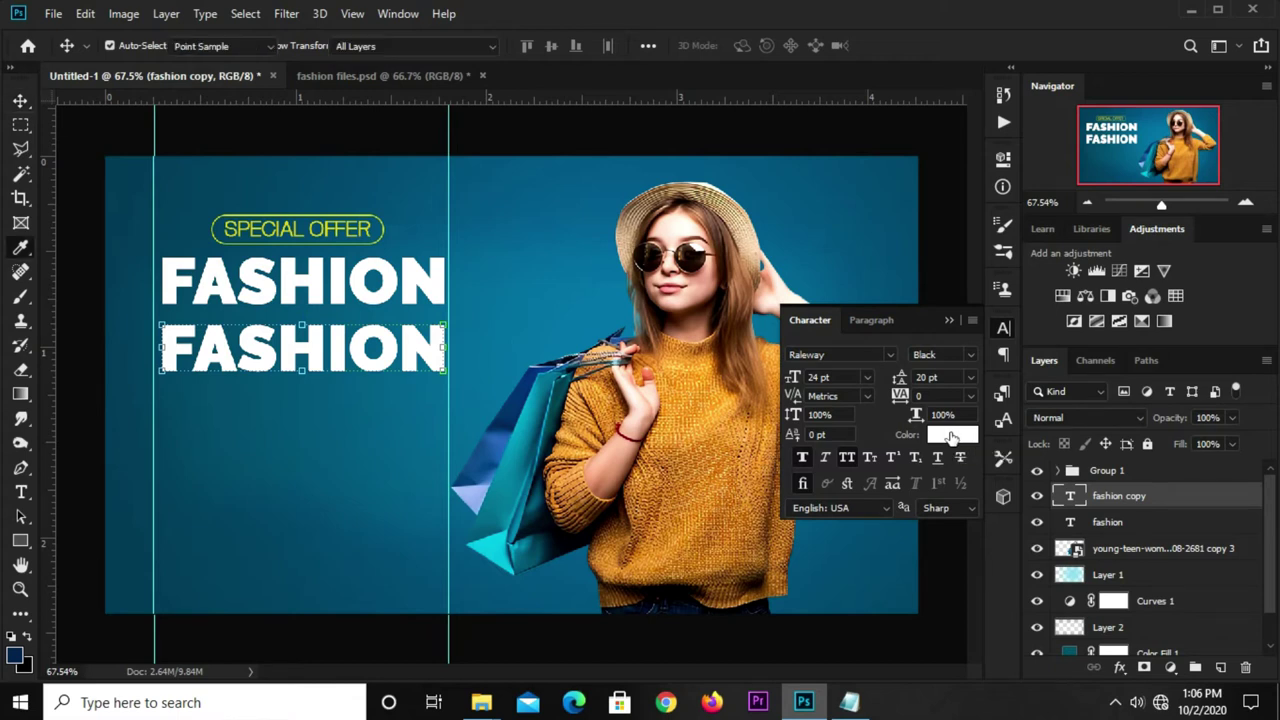
left_click(850, 701)
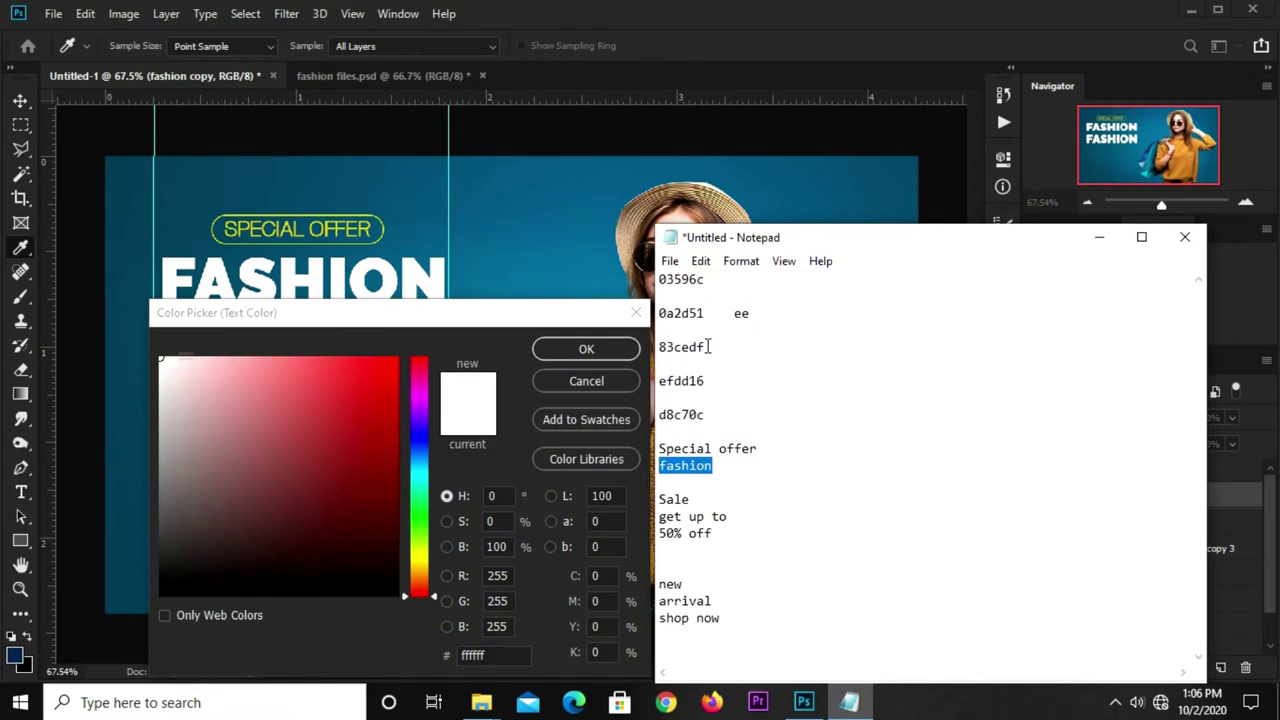
left_click(710, 401)
double_click(690, 414)
right_click(672, 418)
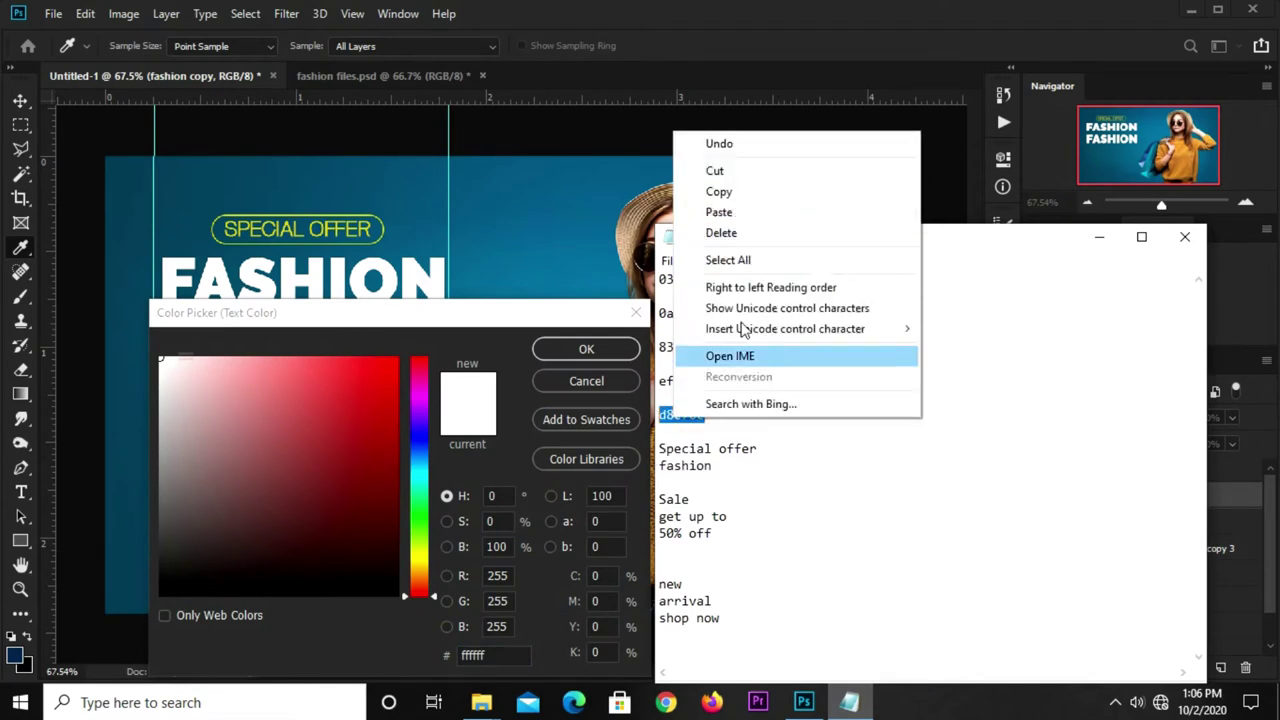
left_click(710, 191)
Change the copy's text colour from ffffff to yellow d8c70c.
left_click(488, 655)
double_click(488, 655)
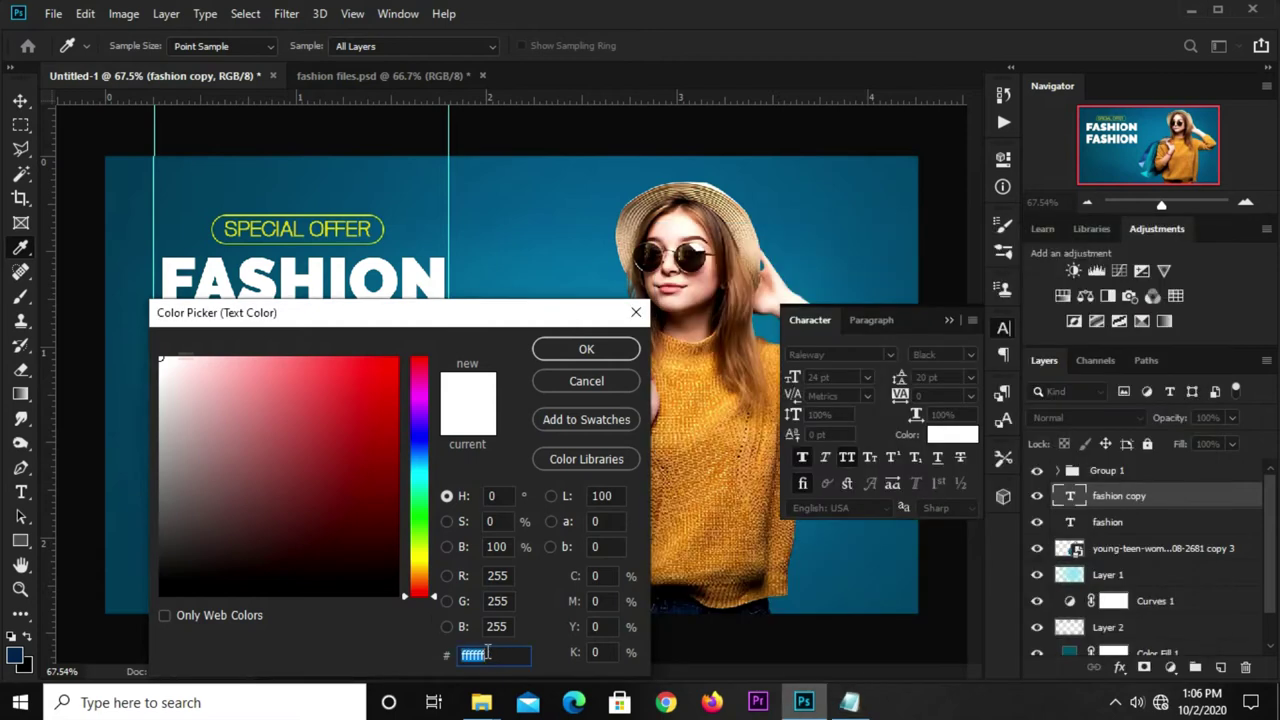
right_click(480, 654)
left_click(536, 478)
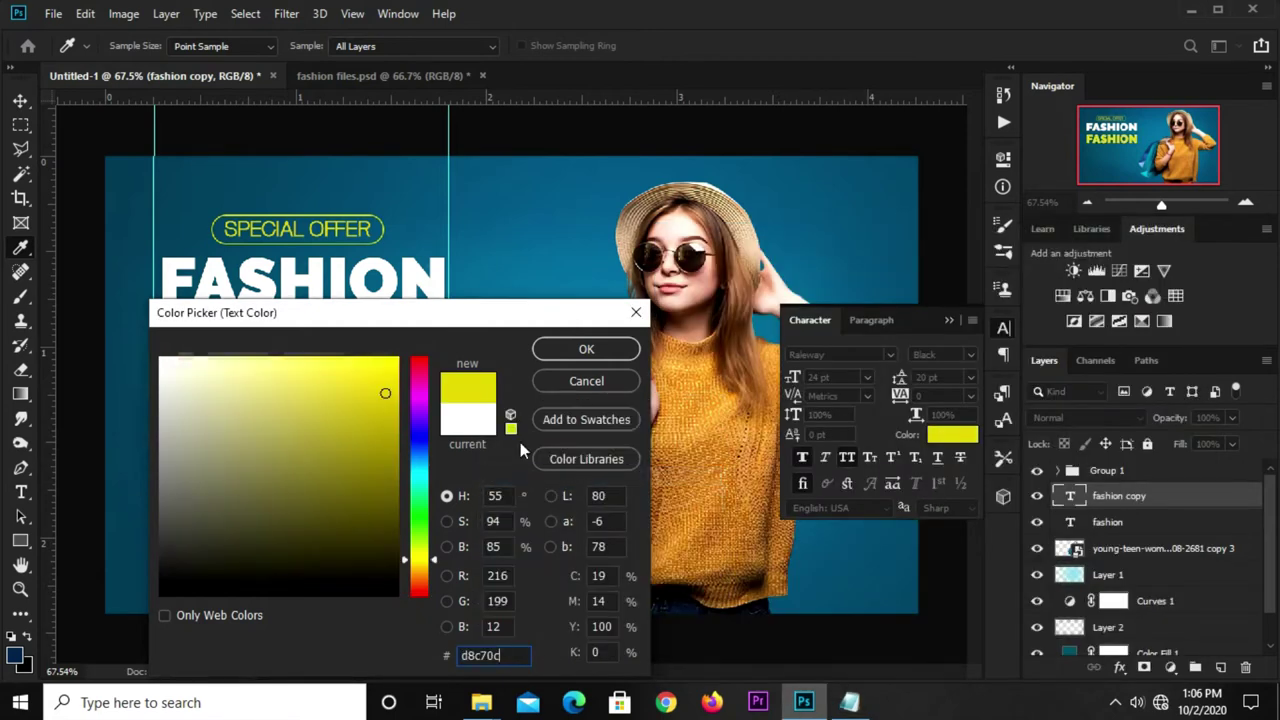
left_click(565, 348)
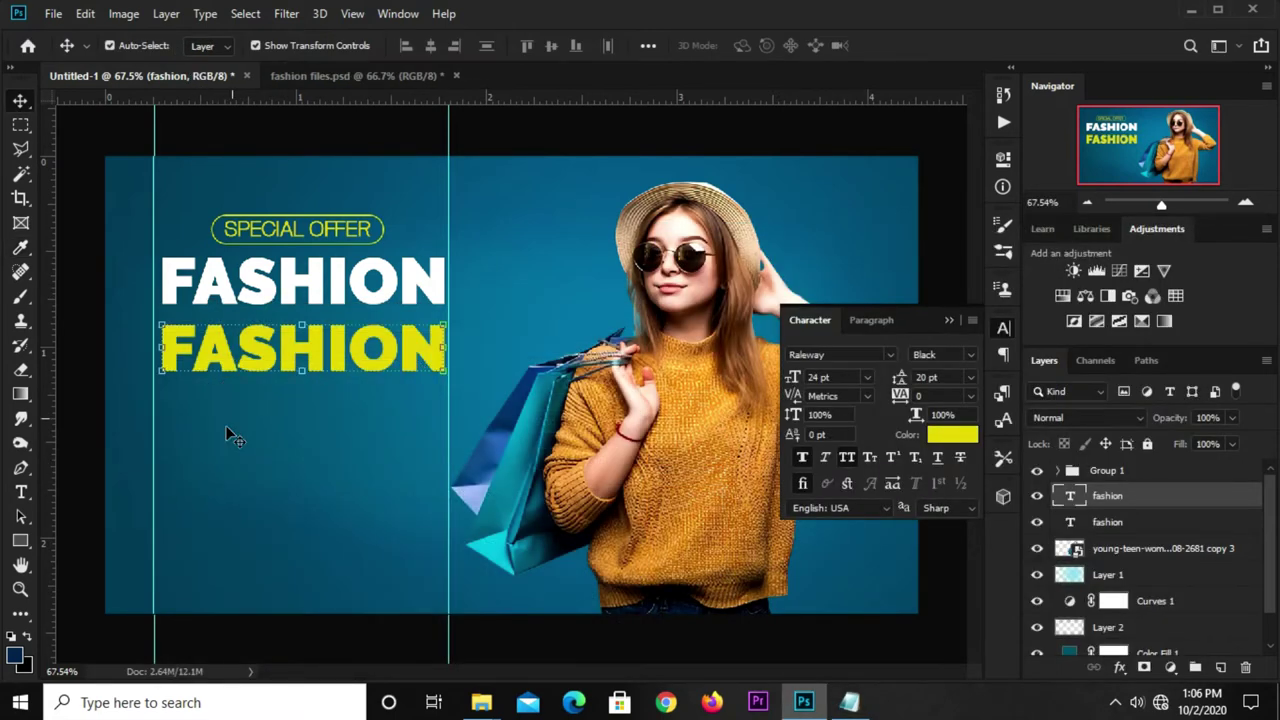
Retype the yellow copy as SALE.
left_click(22, 495)
left_click(228, 350)
key("ctrl+a")
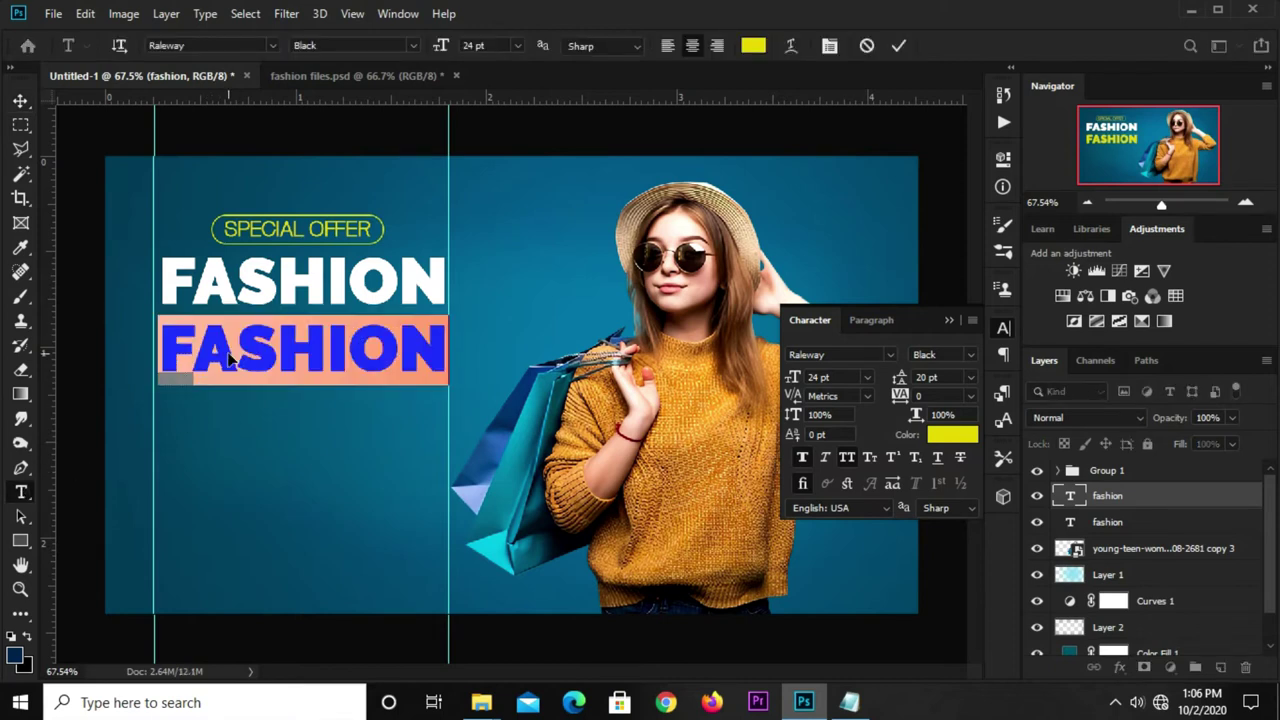
type("SA")
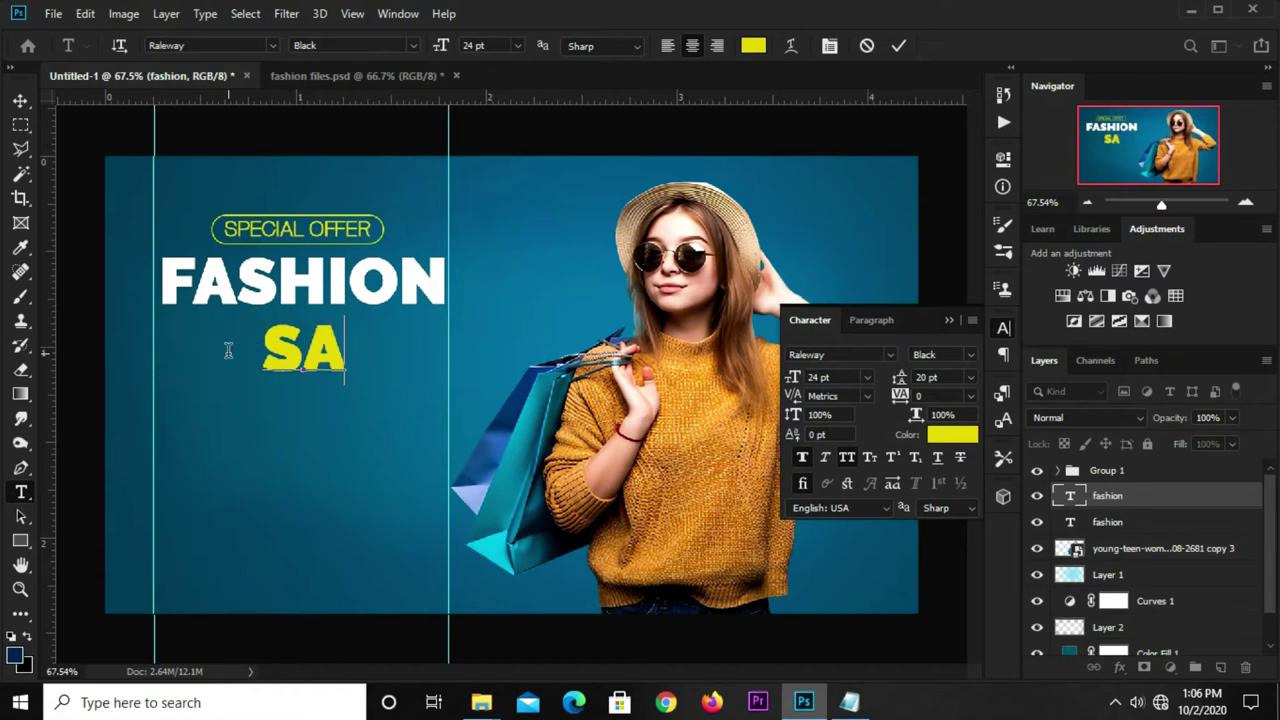
type("LE")
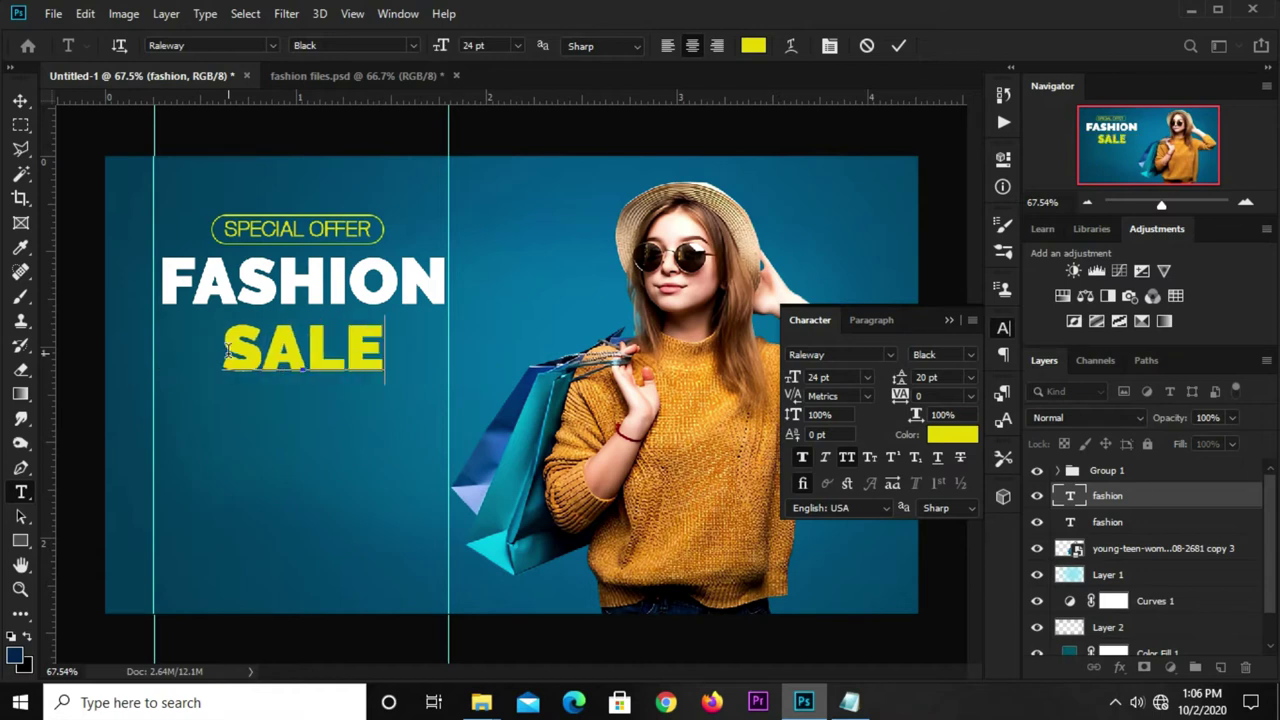
Turn off all caps so it reads Sale, and set it in Betty Lavea.
left_click(898, 45)
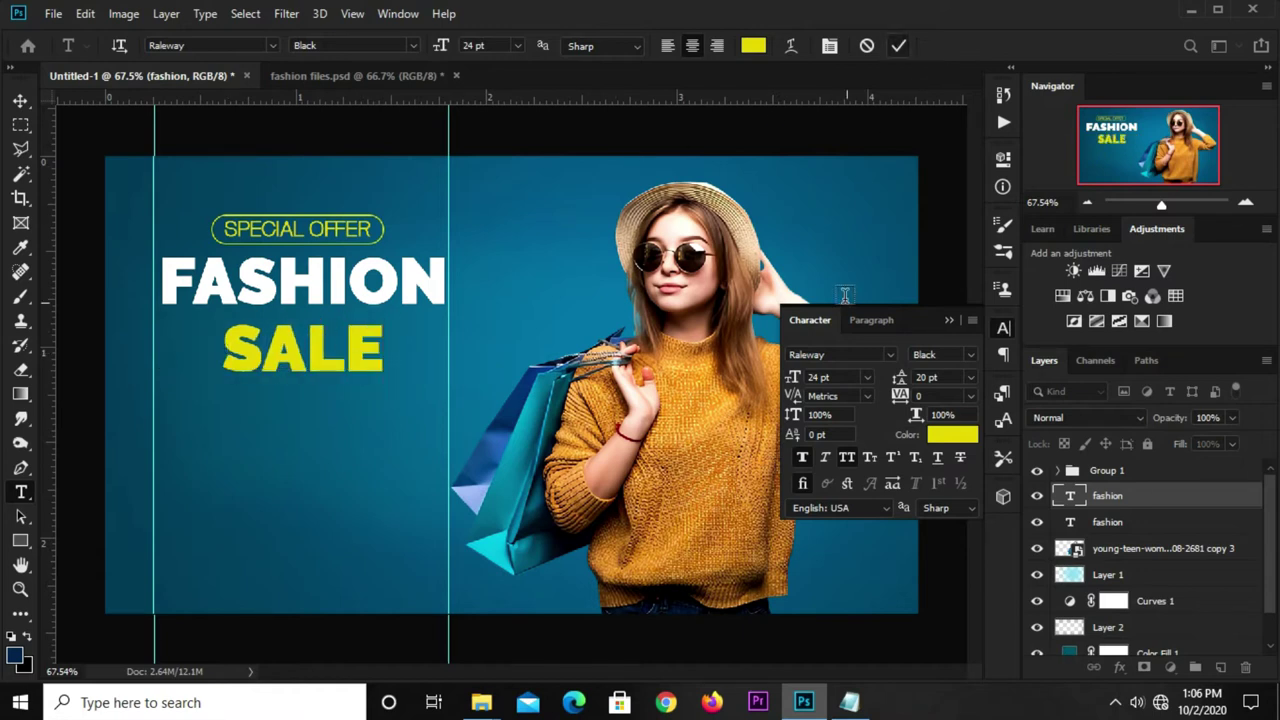
left_click(845, 459)
left_click(888, 353)
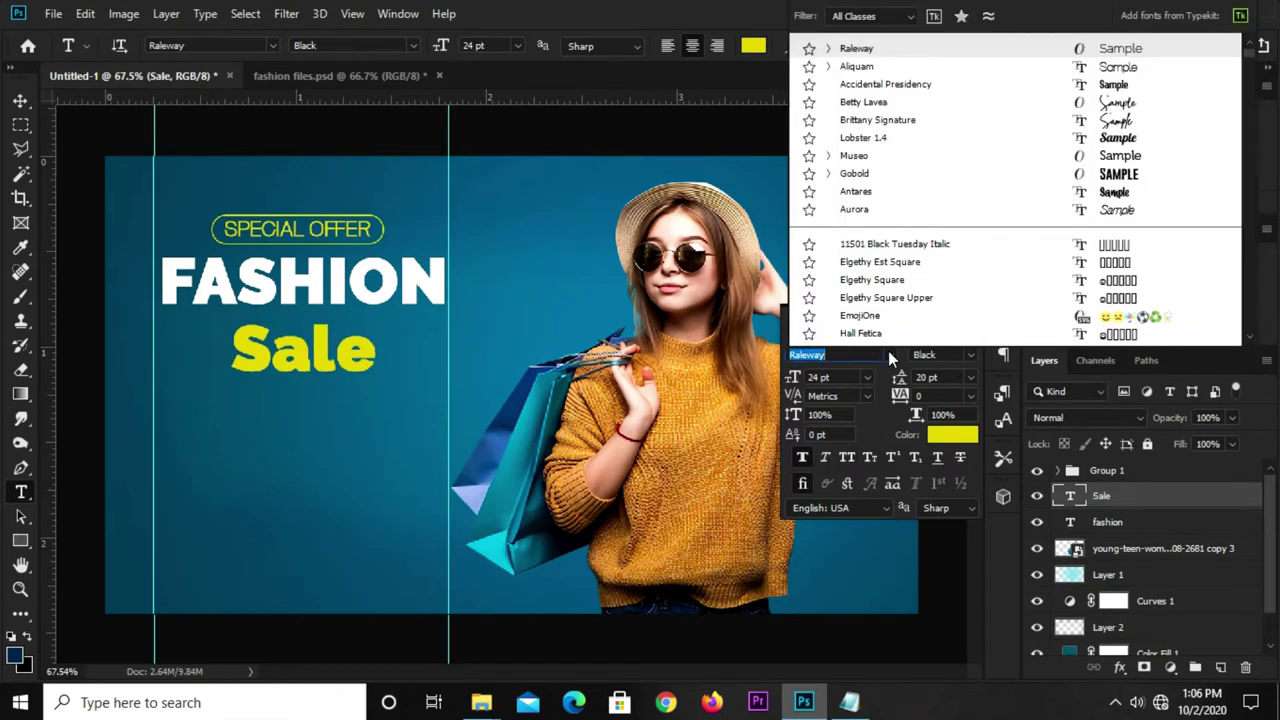
left_click(866, 102)
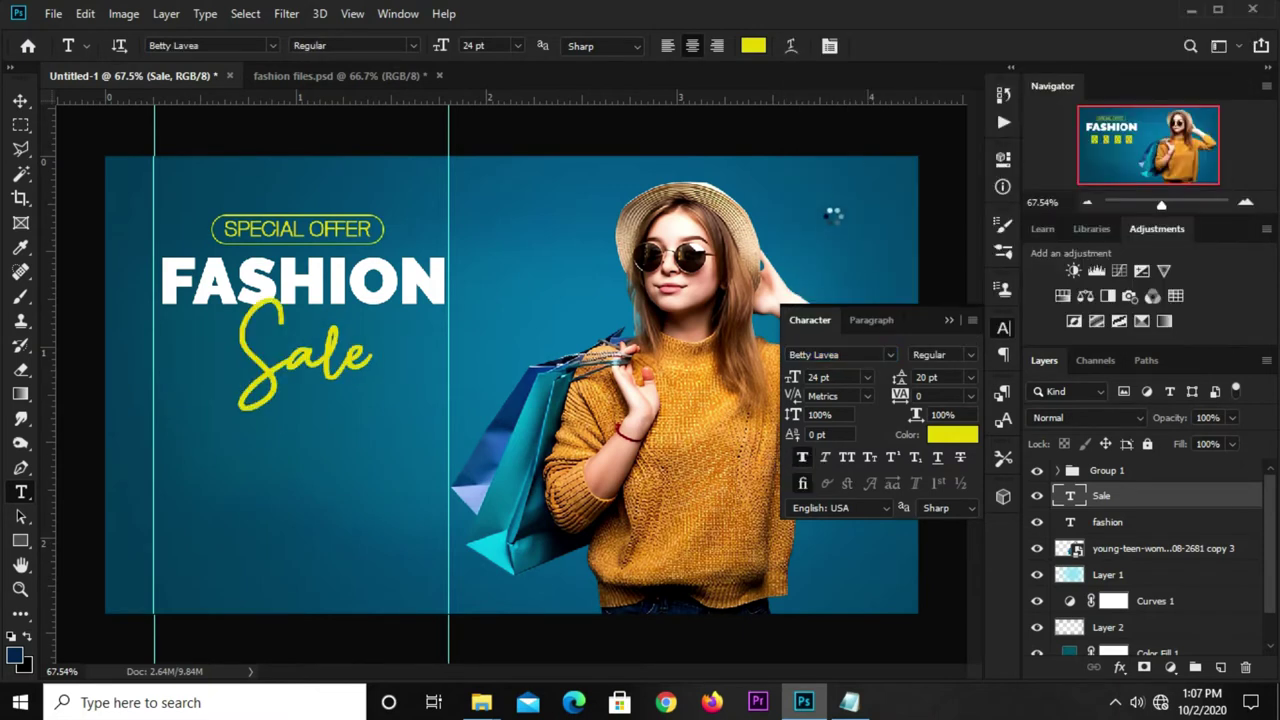
double_click(815, 354)
left_click_drag(844, 354, 780, 357)
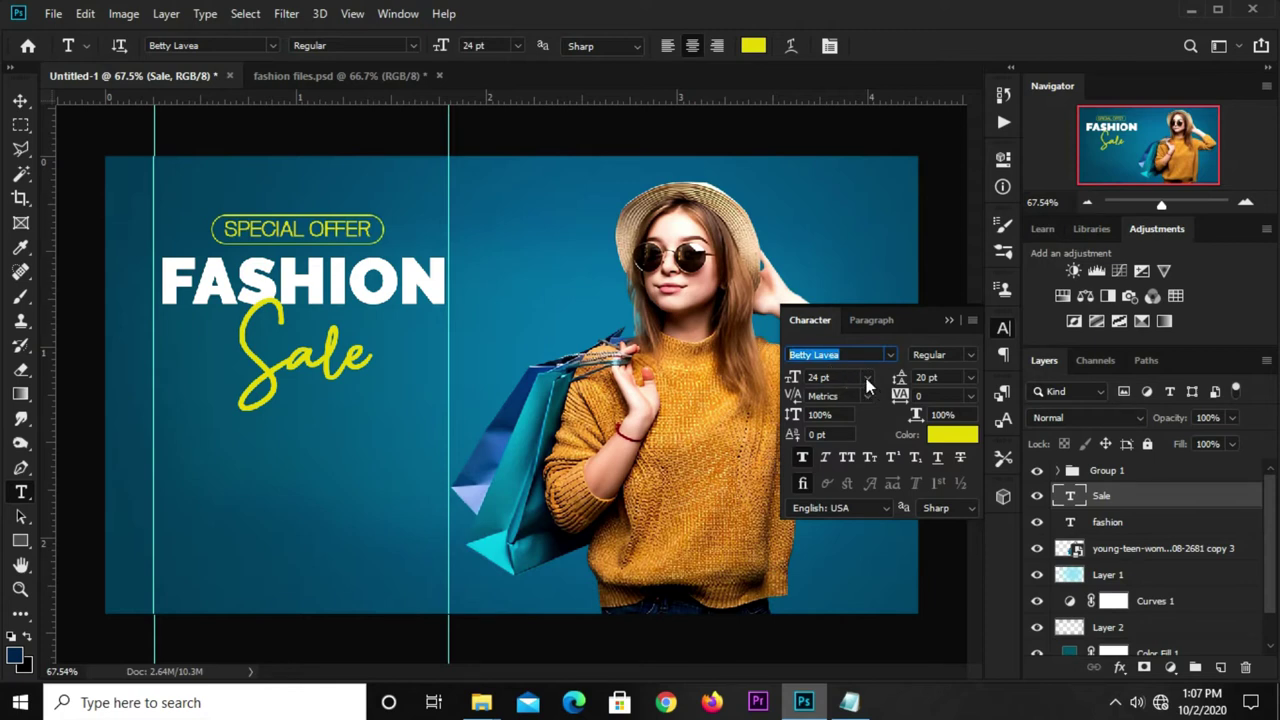
Enlarge Sale to 32 pt.
left_click(866, 378)
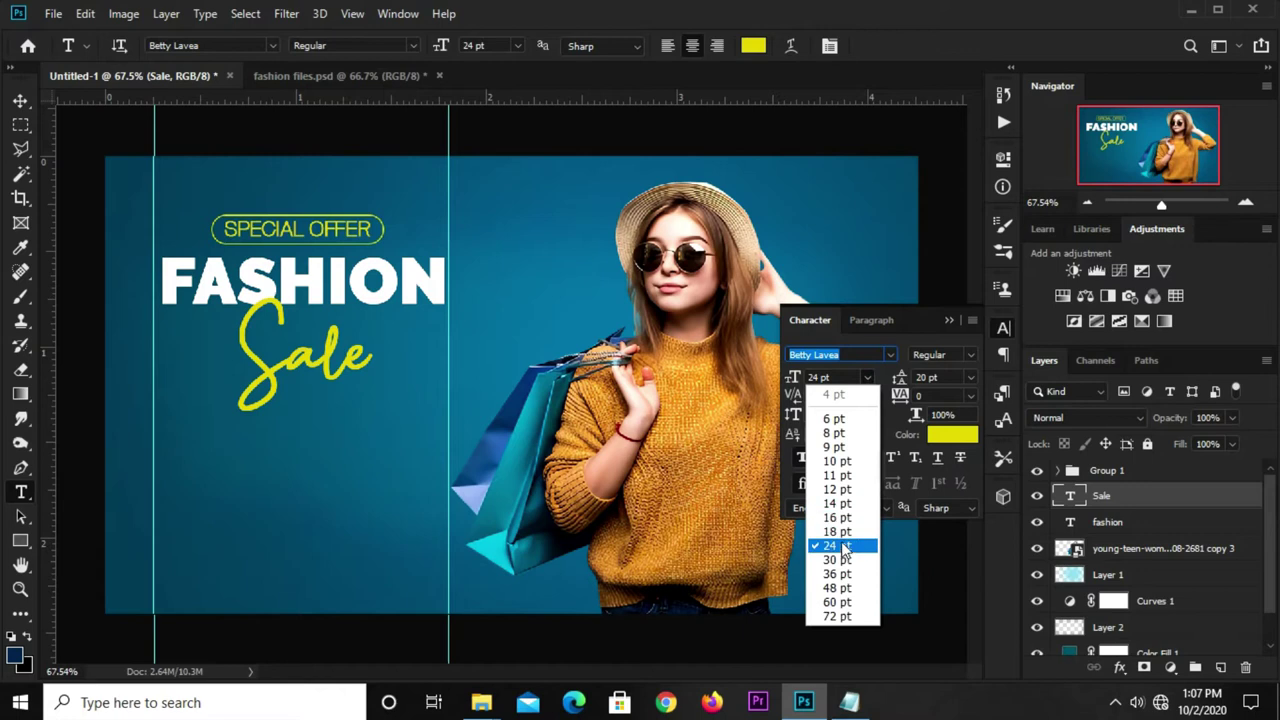
left_click(840, 375)
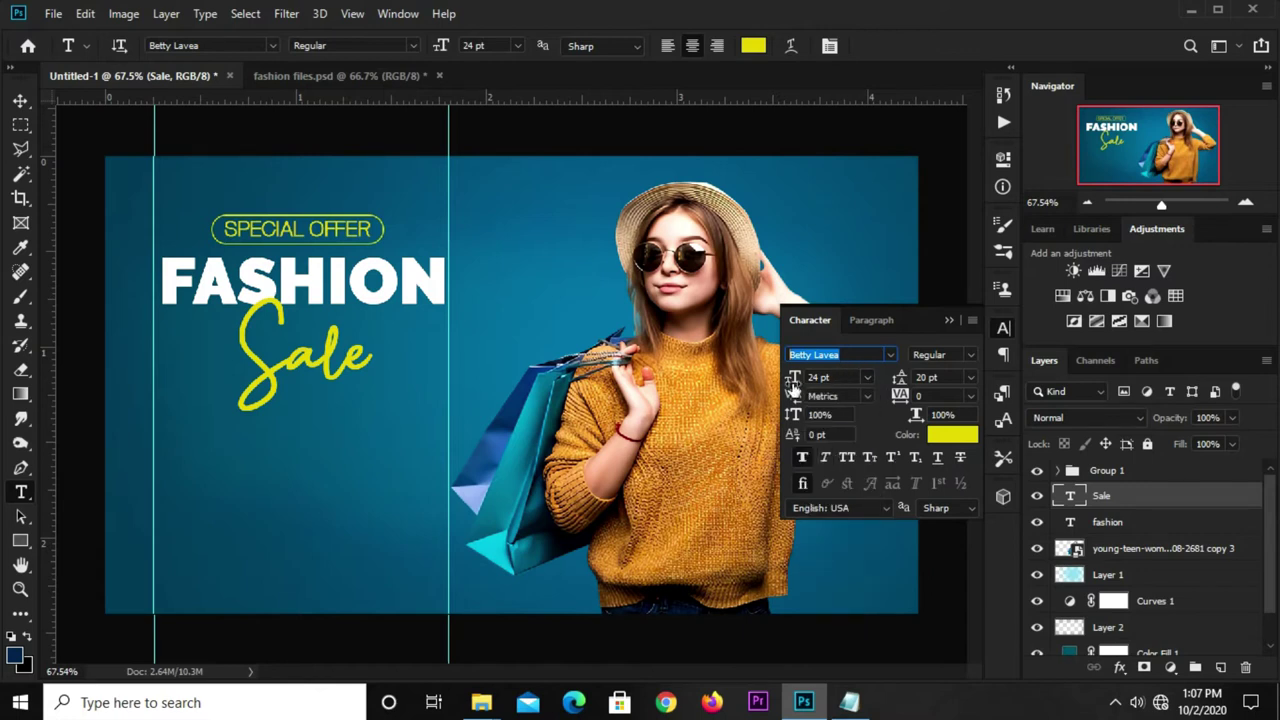
left_click(832, 378)
type("2")
key("Return")
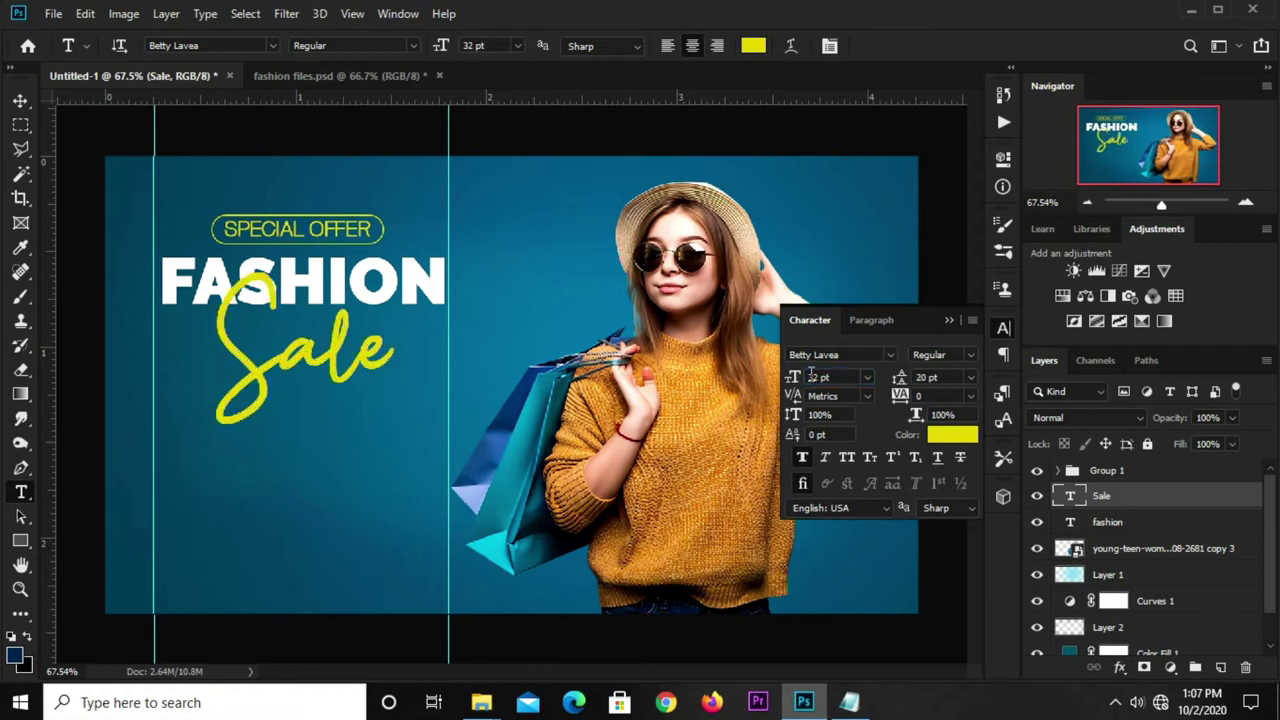
left_click(949, 321)
key("v")
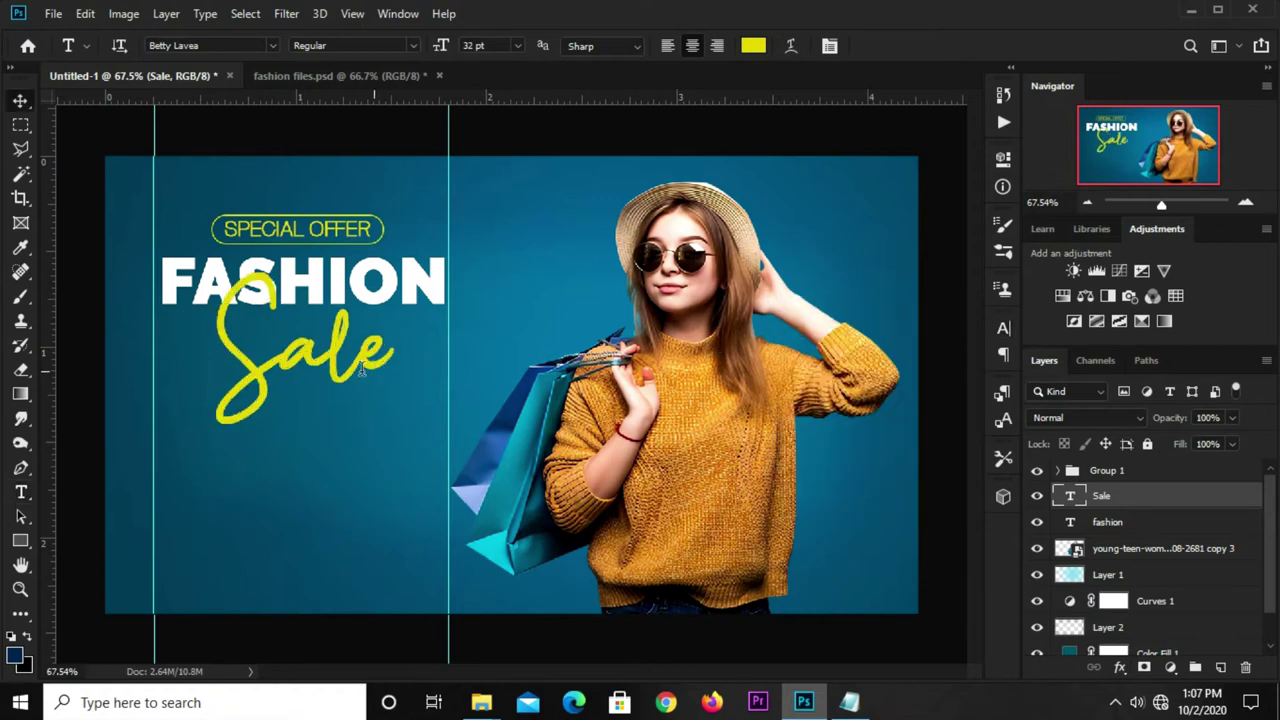
key("ctrl+t")
Shift Sale slightly left and down, then marquee-select the band between the guides.
left_click_drag(320, 362, 305, 370)
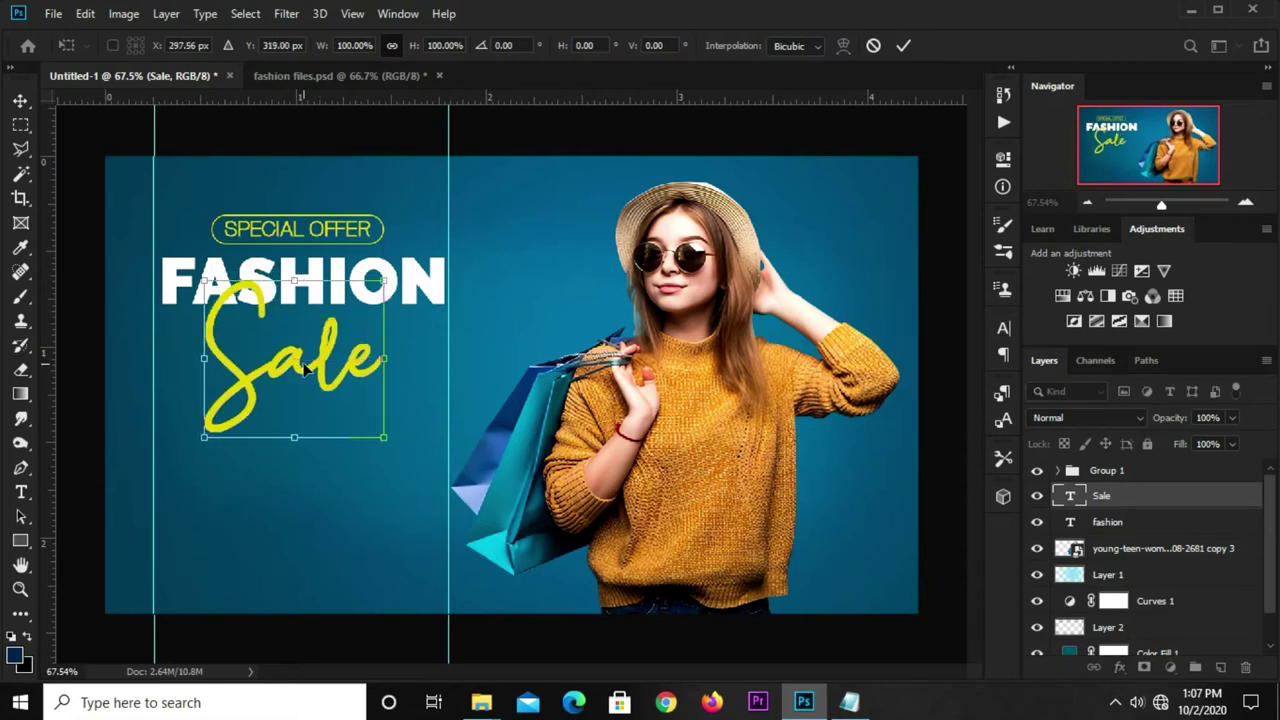
key("Return")
left_click(21, 128)
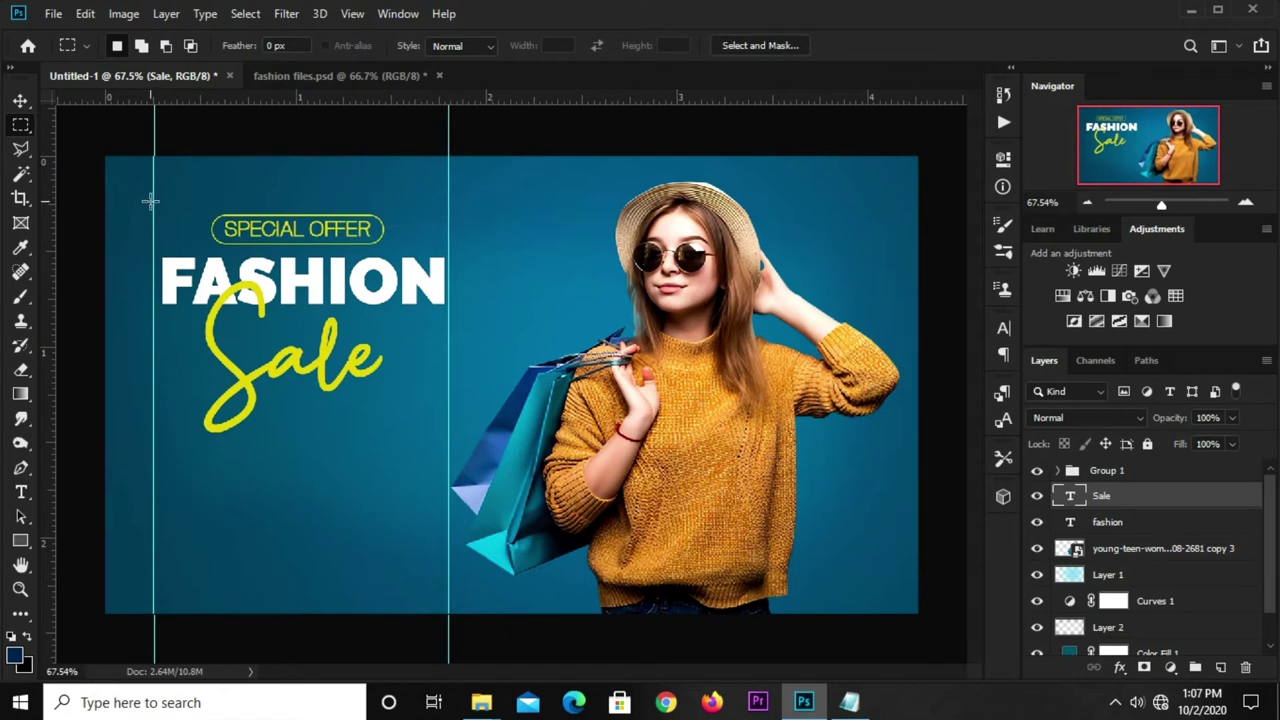
left_click_drag(155, 205, 448, 262)
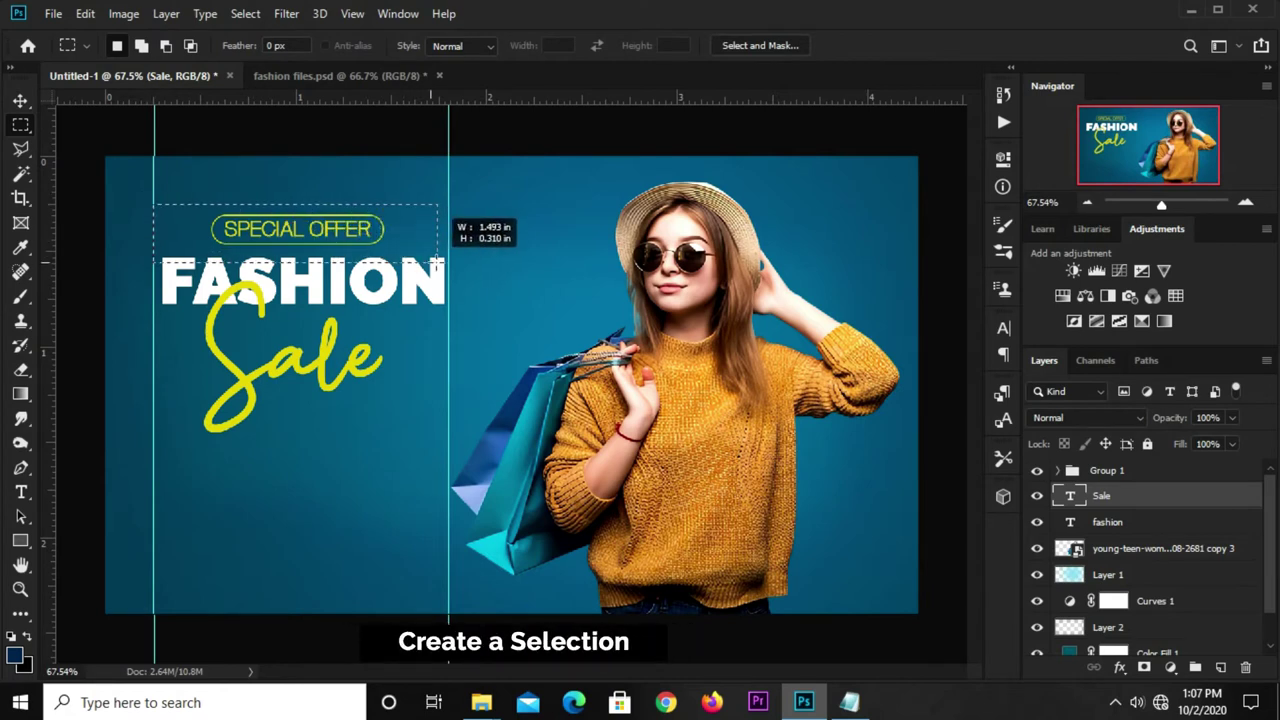
left_click(20, 101)
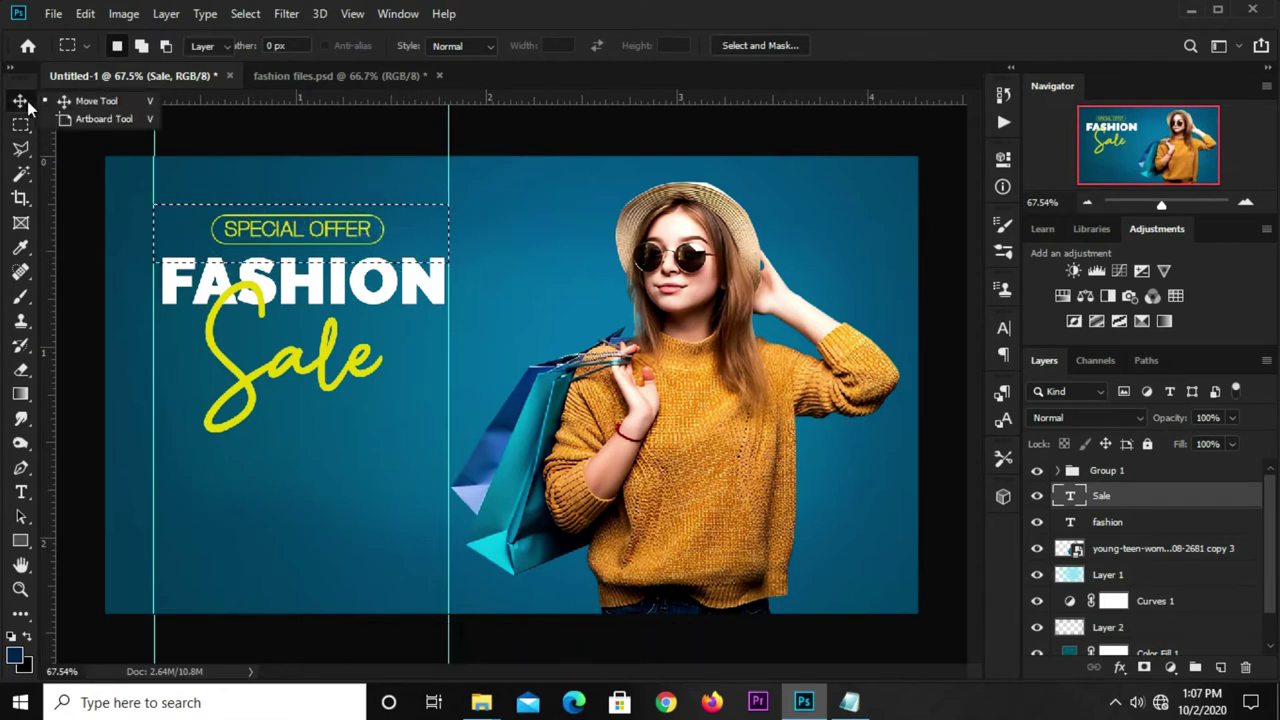
Centre the SPECIAL OFFER group, FASHION and Sale horizontally within the selection, then deselect.
left_click(1103, 469)
left_click(431, 46)
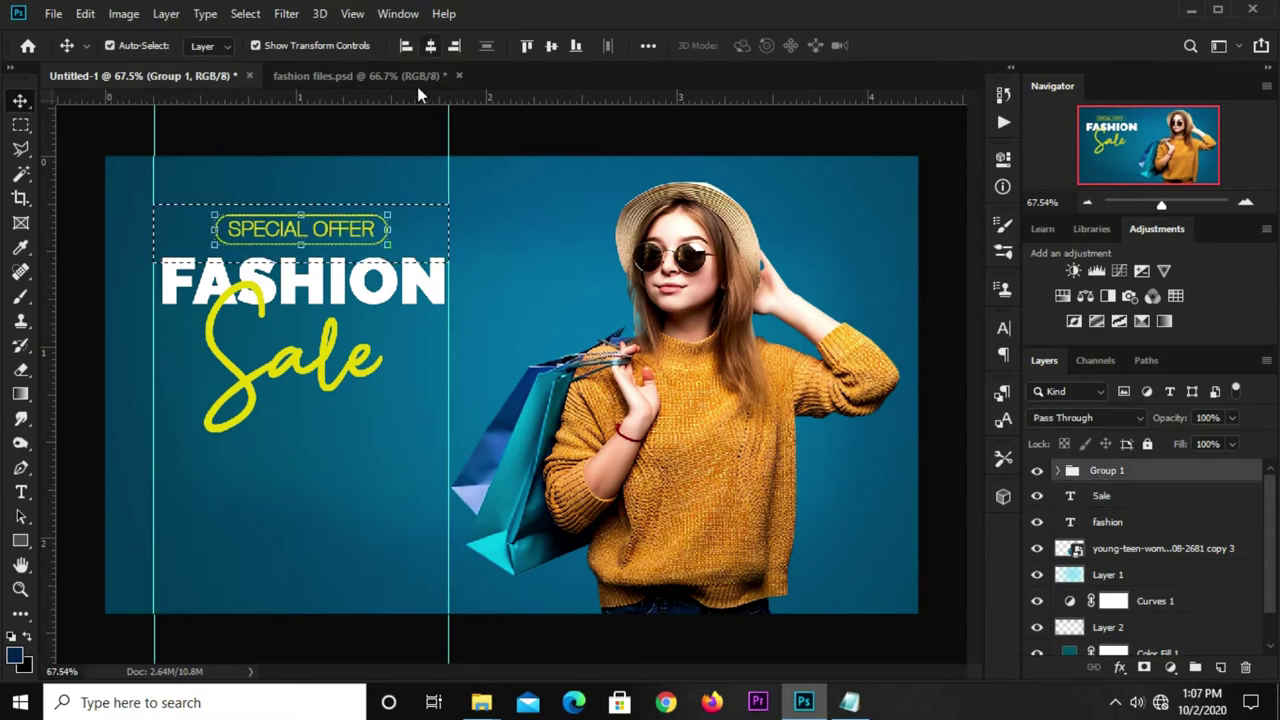
left_click(1102, 523)
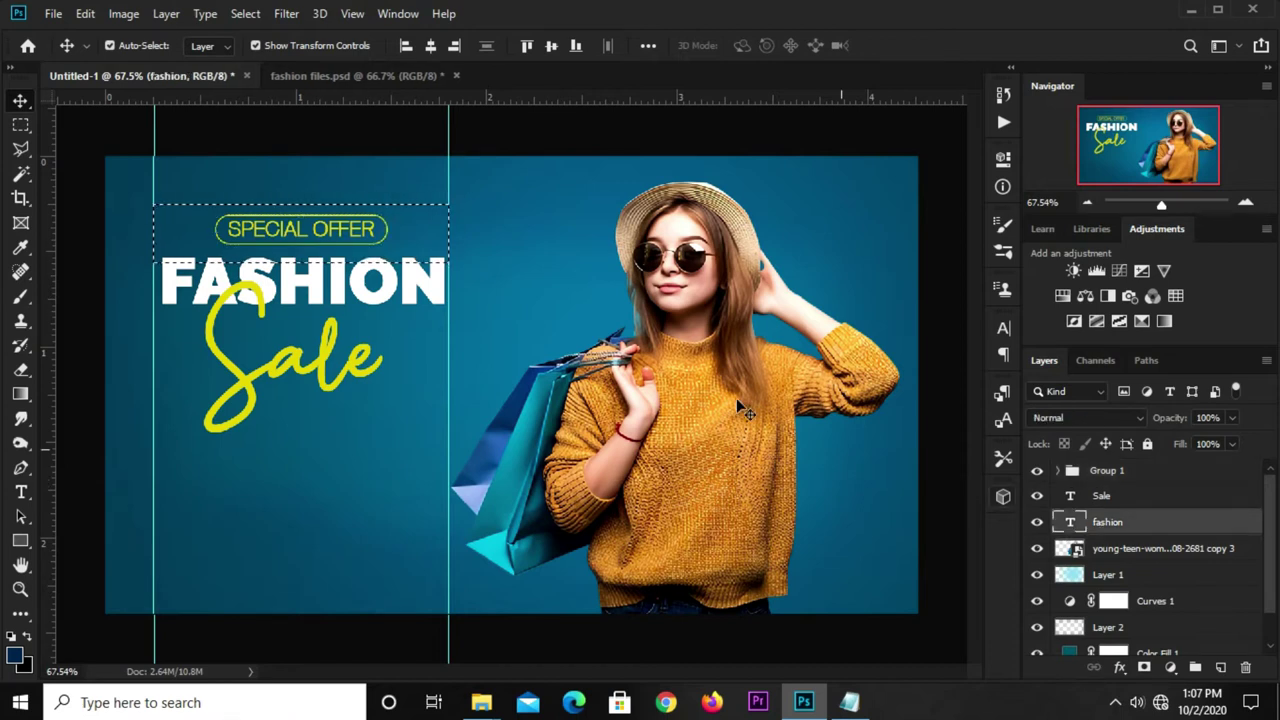
left_click(433, 52)
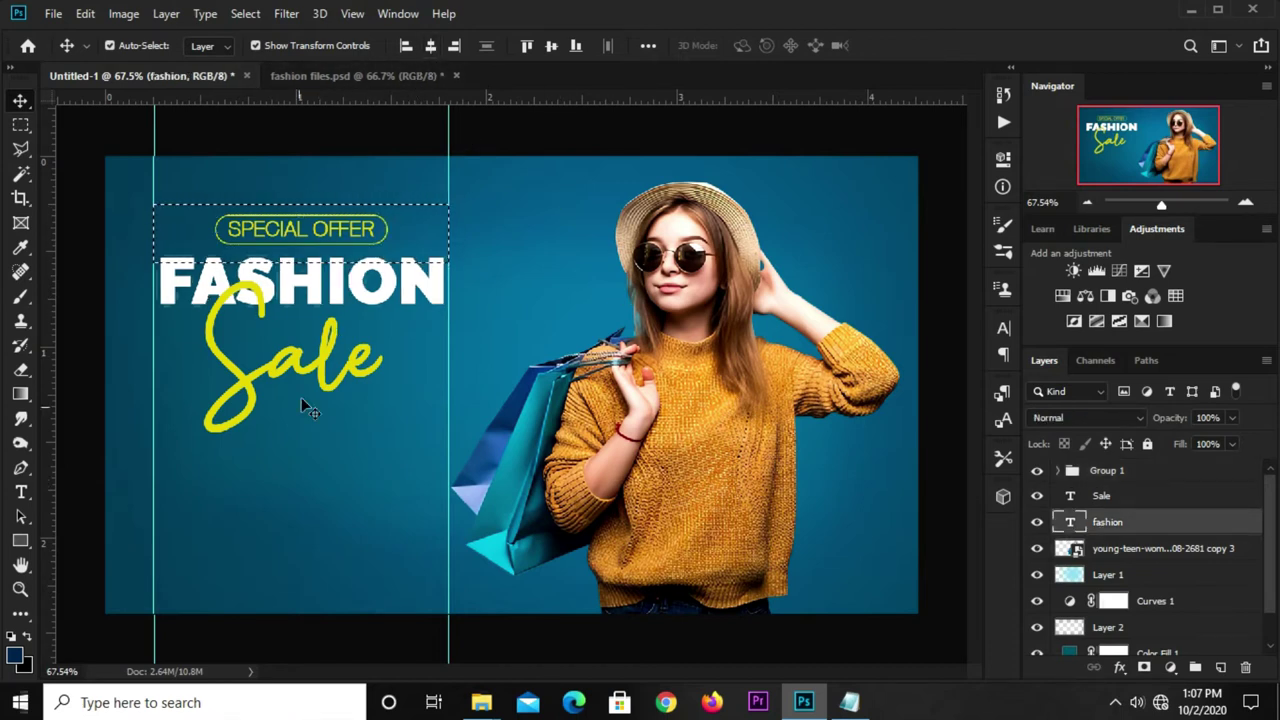
left_click(330, 366)
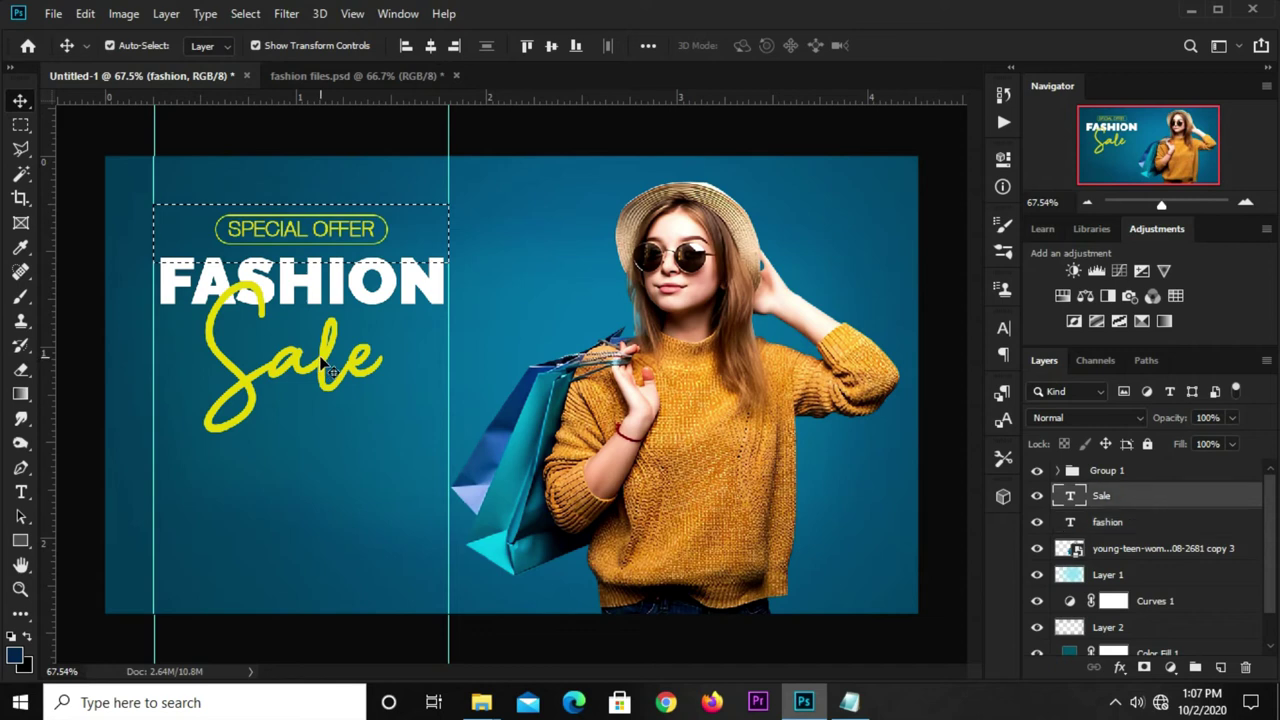
left_click(431, 46)
key("ctrl+d")
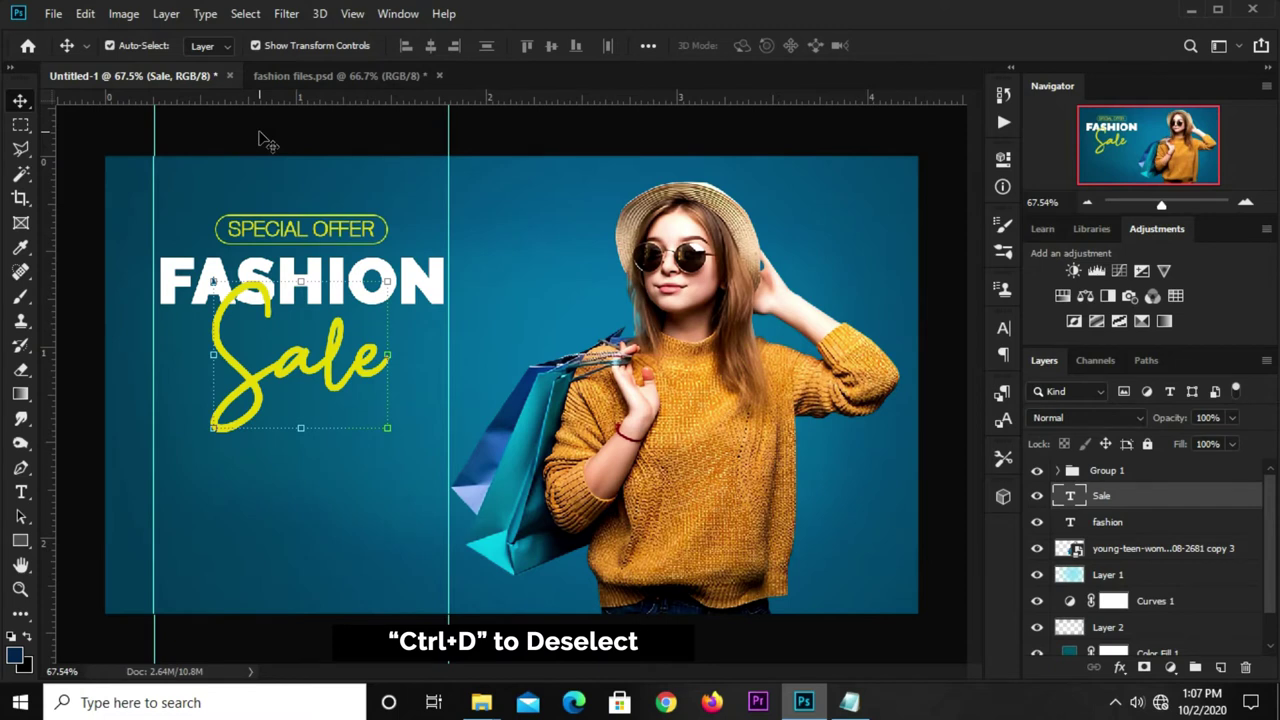
left_click(278, 138)
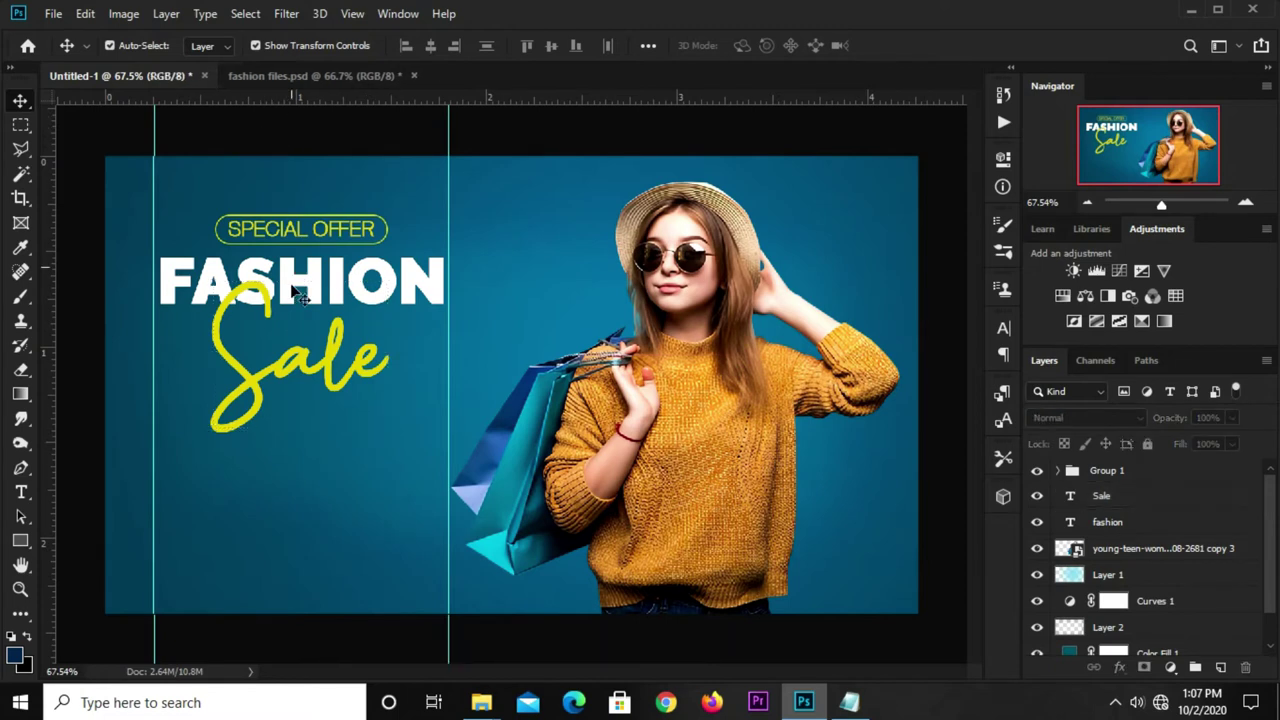
Give the letters 'ale' in Sale a 5 pt baseline shift.
left_click(286, 369)
left_click(20, 492)
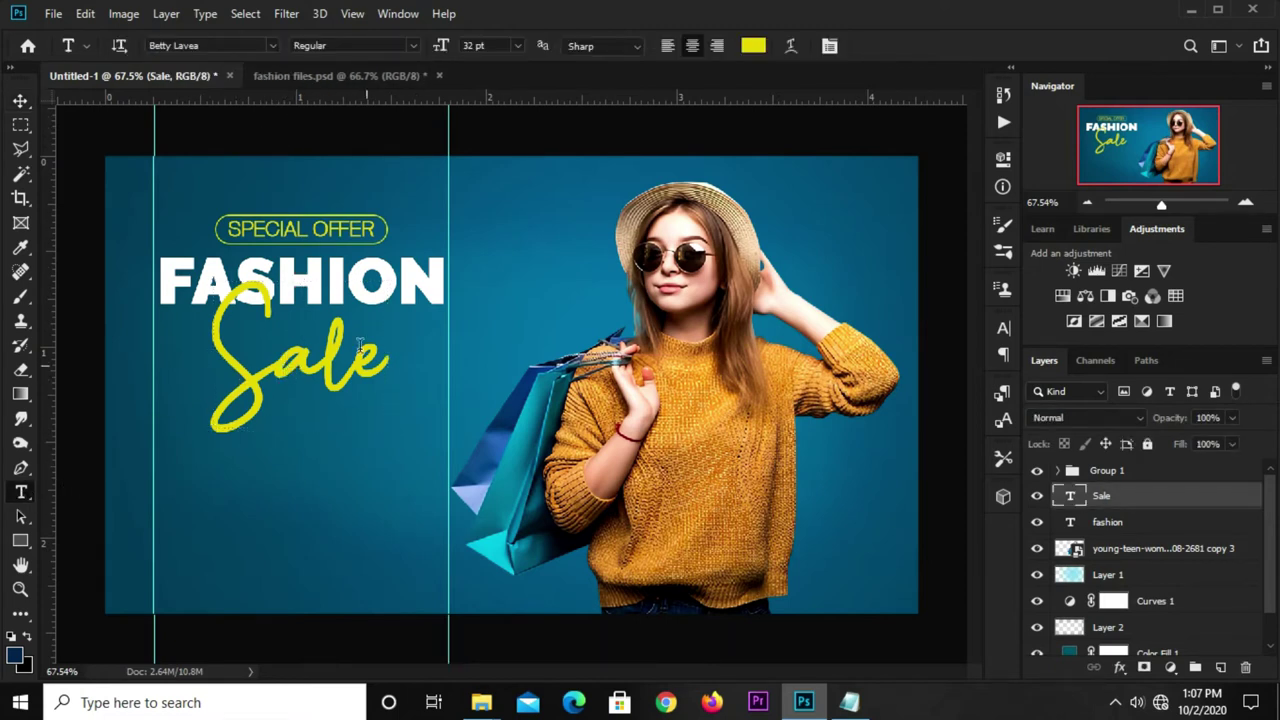
left_click_drag(276, 352, 388, 356)
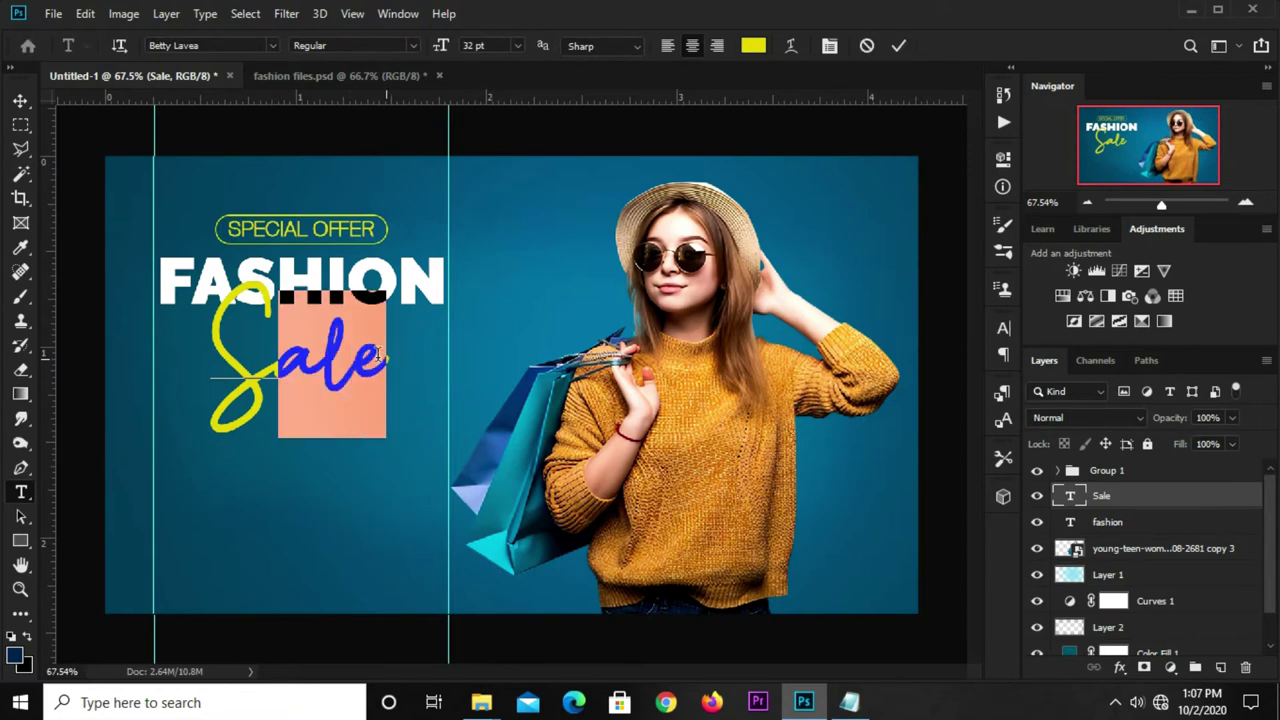
left_click(1001, 328)
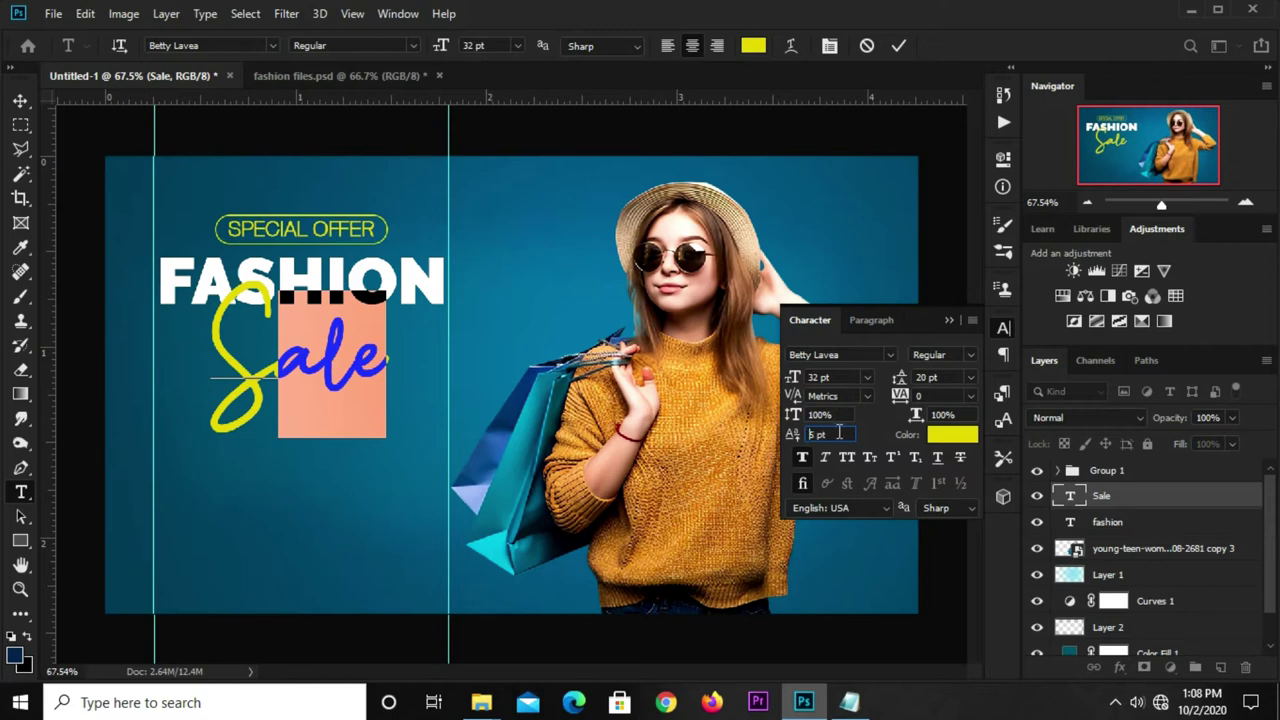
key("Return")
left_click(971, 309)
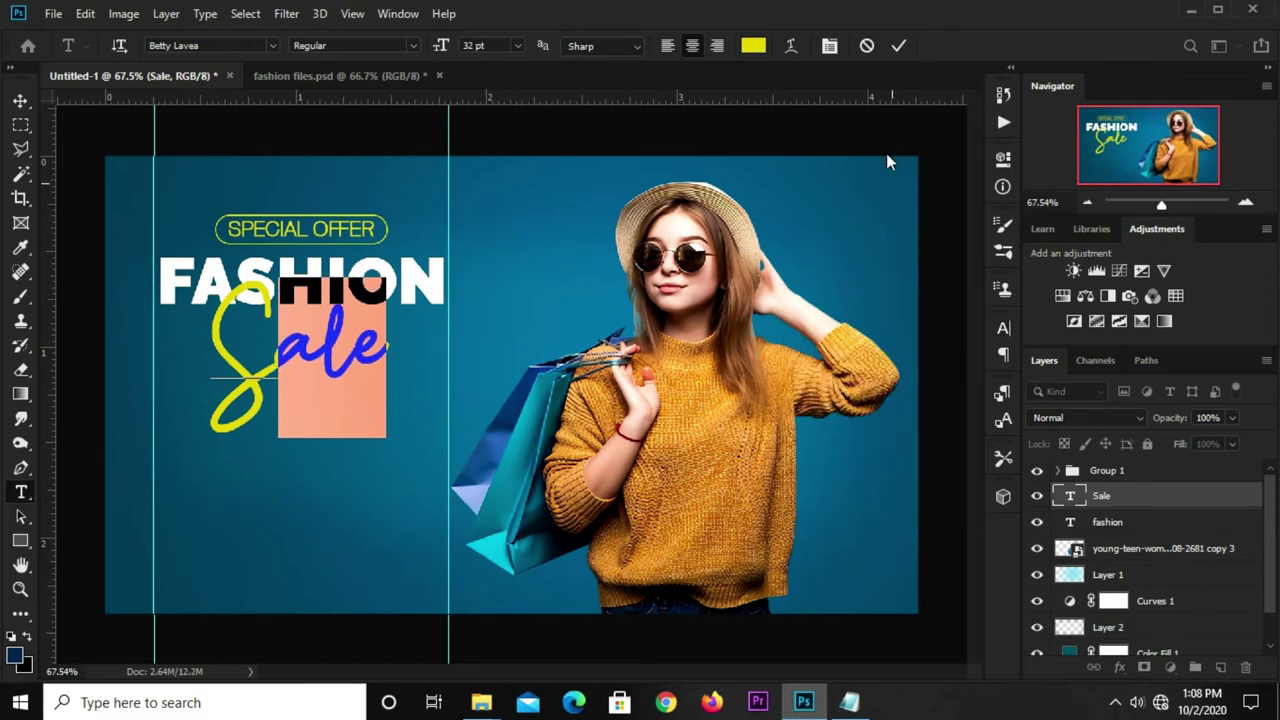
left_click(900, 46)
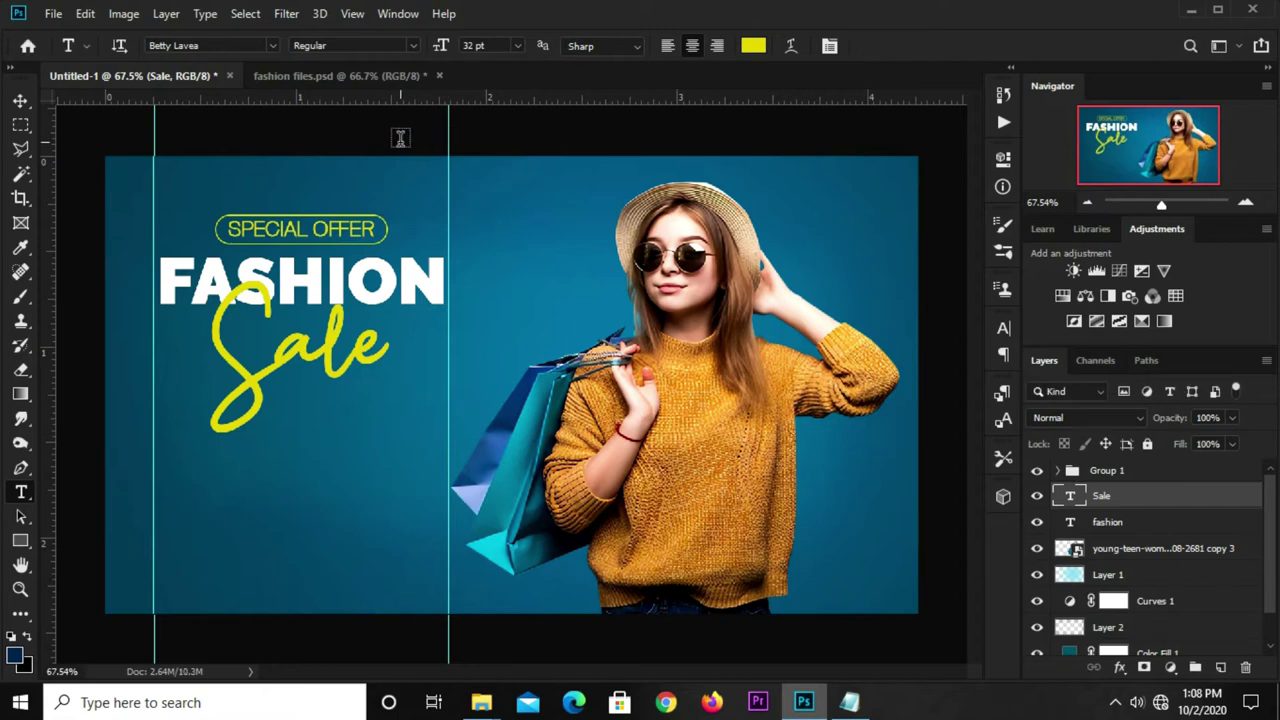
key("v")
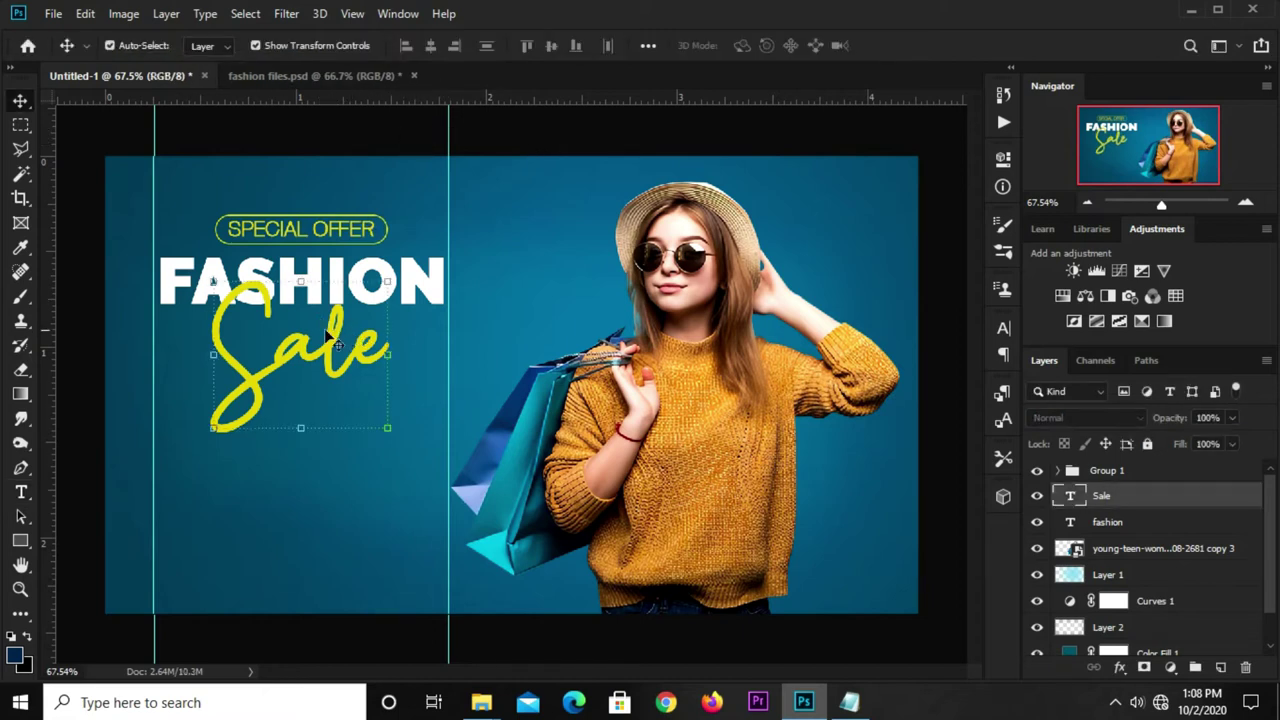
Add a Drop Shadow to Sale: opacity 100, angle 90, distance 8, spread 38, size 0.
left_click(1121, 666)
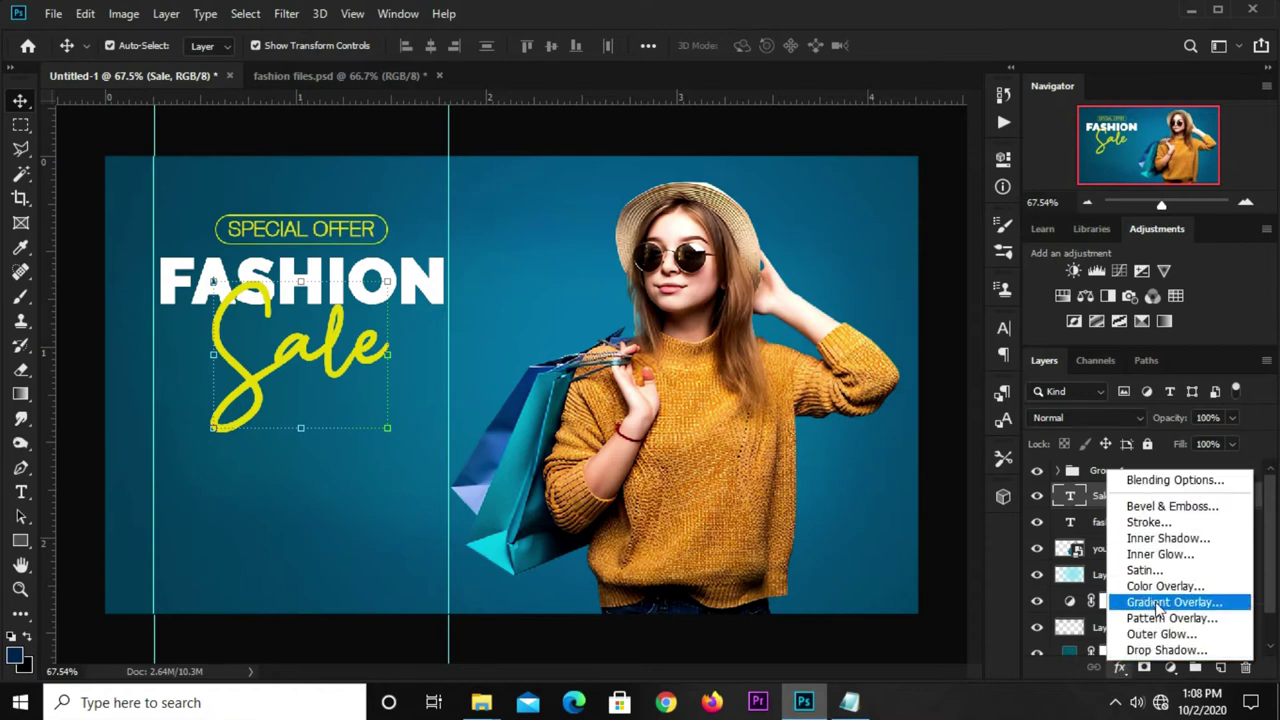
left_click(1166, 650)
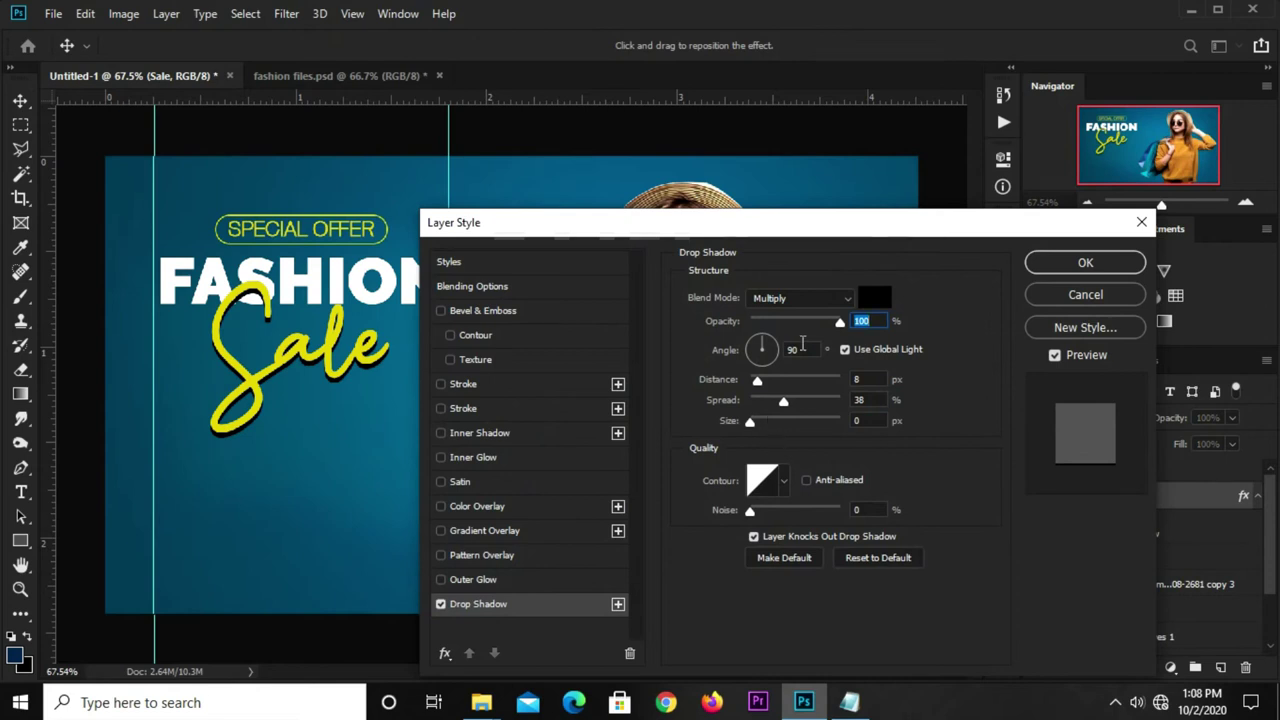
key("Tab")
key("Tab")
key("Tab")
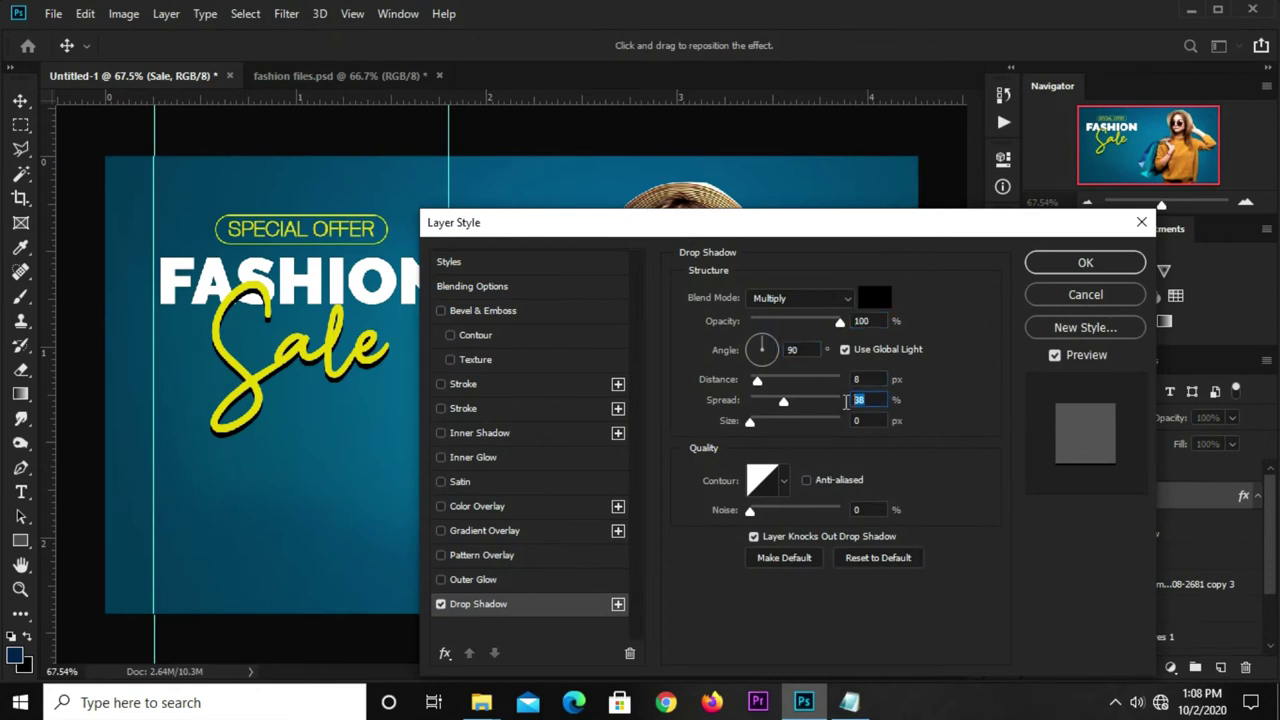
key("Tab")
left_click(875, 321)
left_click(1057, 266)
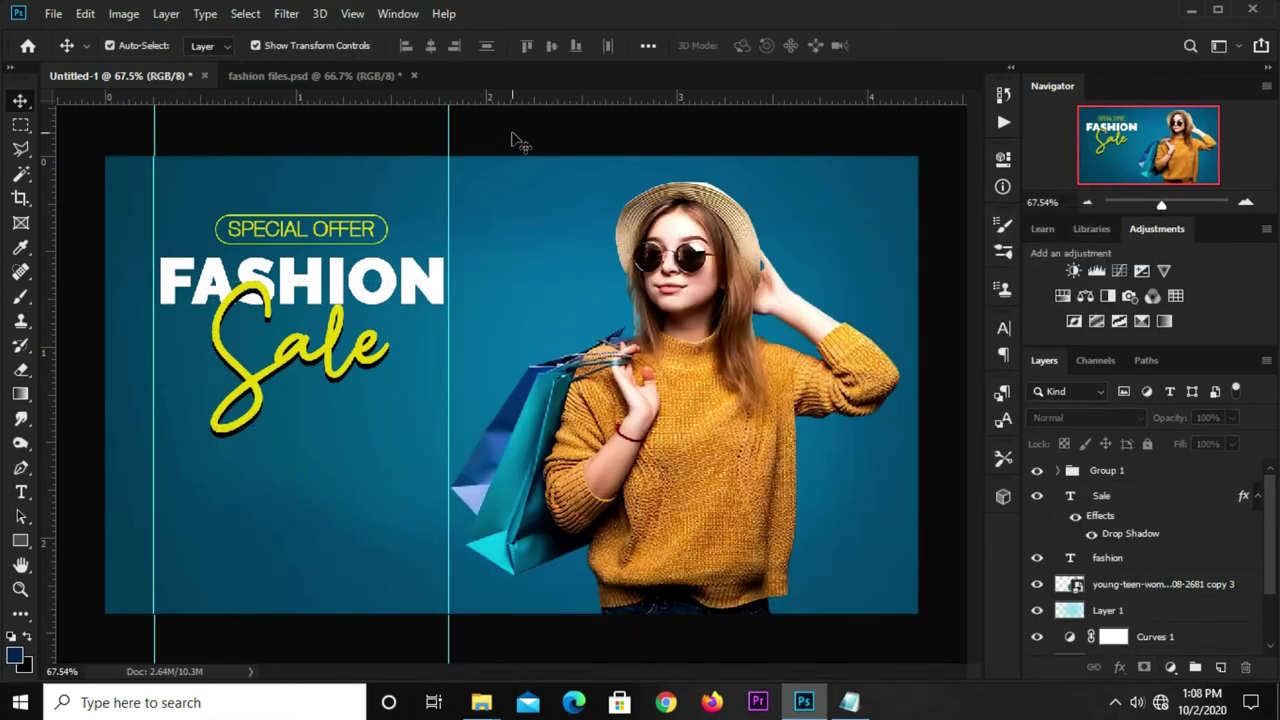
Scale the SPECIAL OFFER badge group down to about 80%.
left_click(1090, 472)
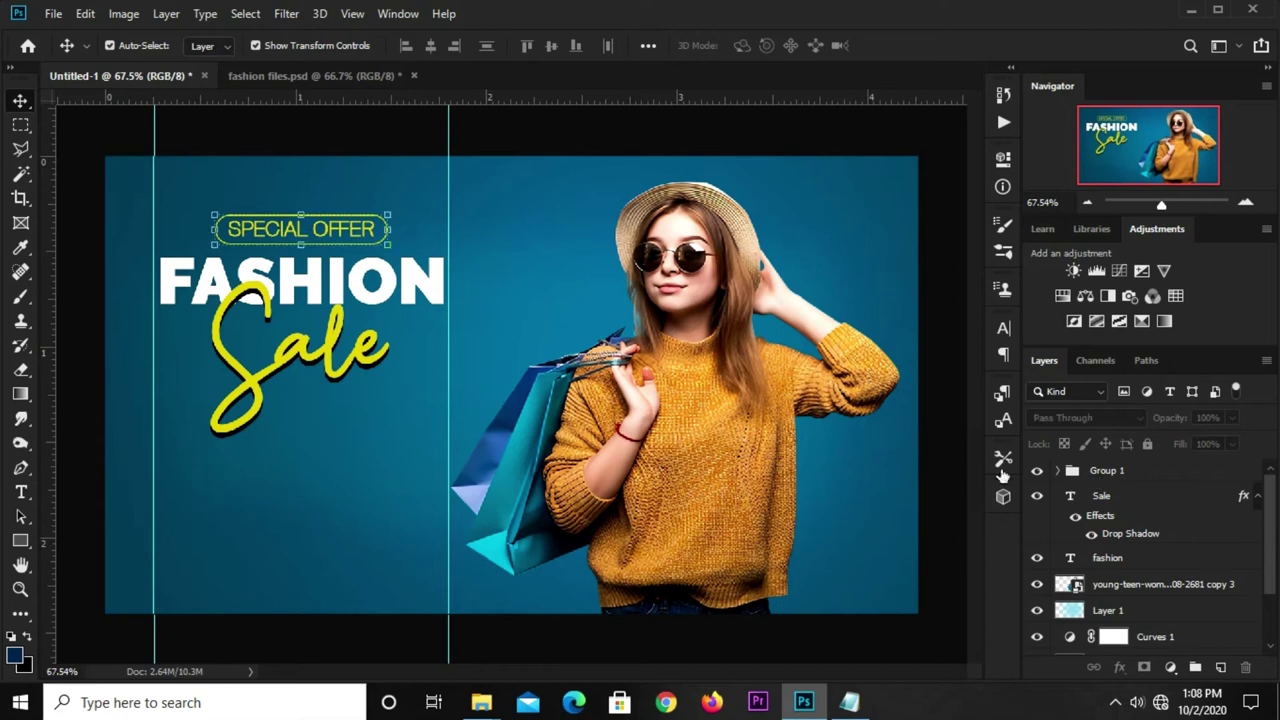
key("ctrl+t")
left_click_drag(388, 211, 353, 215)
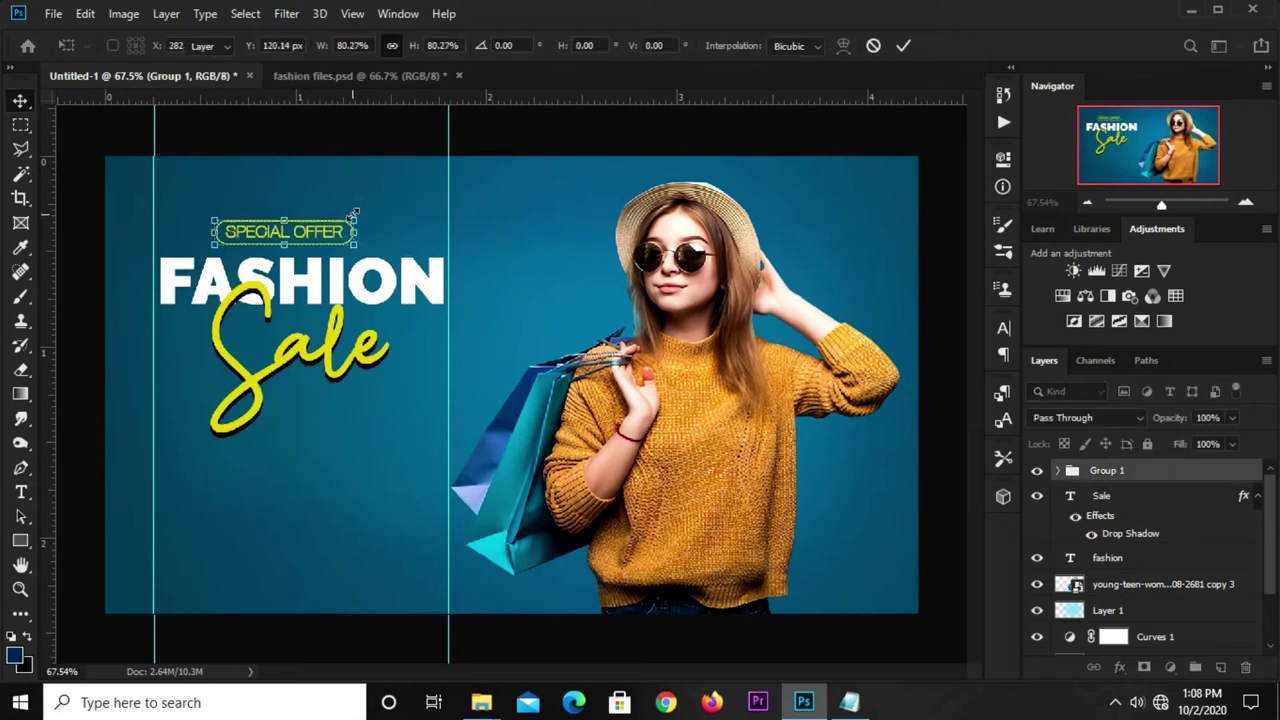
key("Return")
Centre the SPECIAL OFFER badge horizontally within a selection band between the guides, then deselect.
left_click(245, 14)
left_click(247, 16)
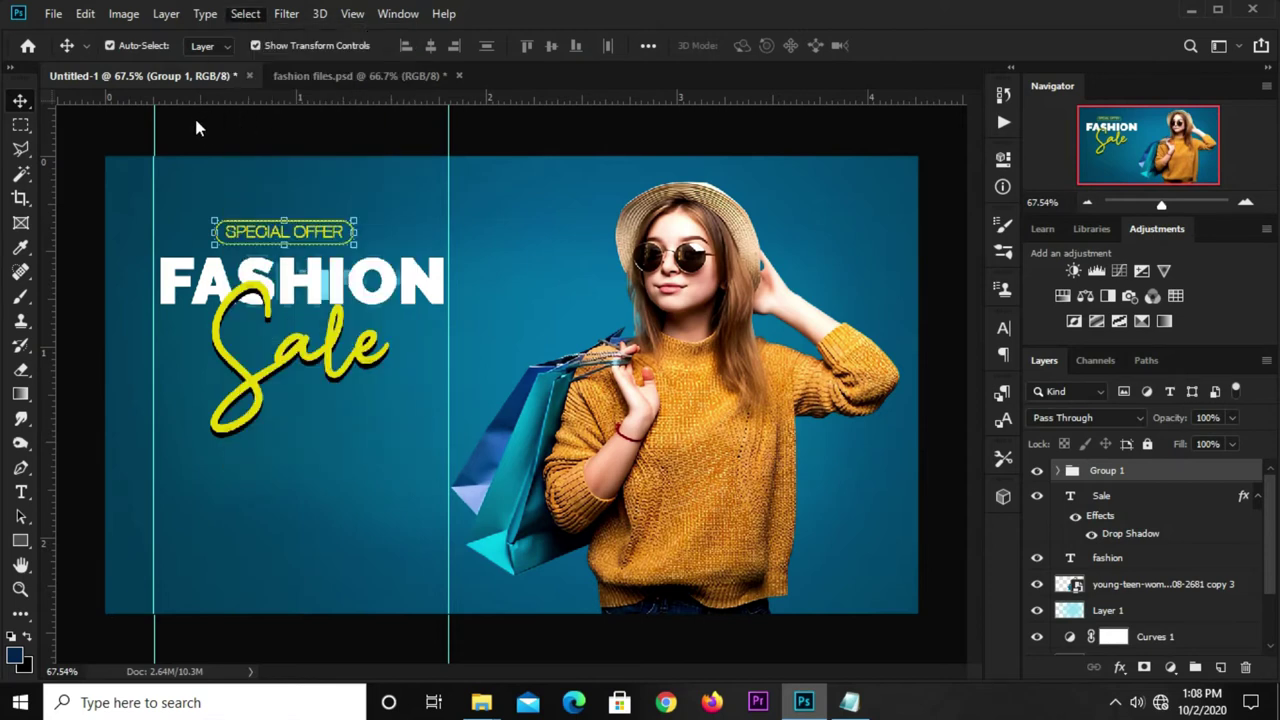
left_click(21, 126)
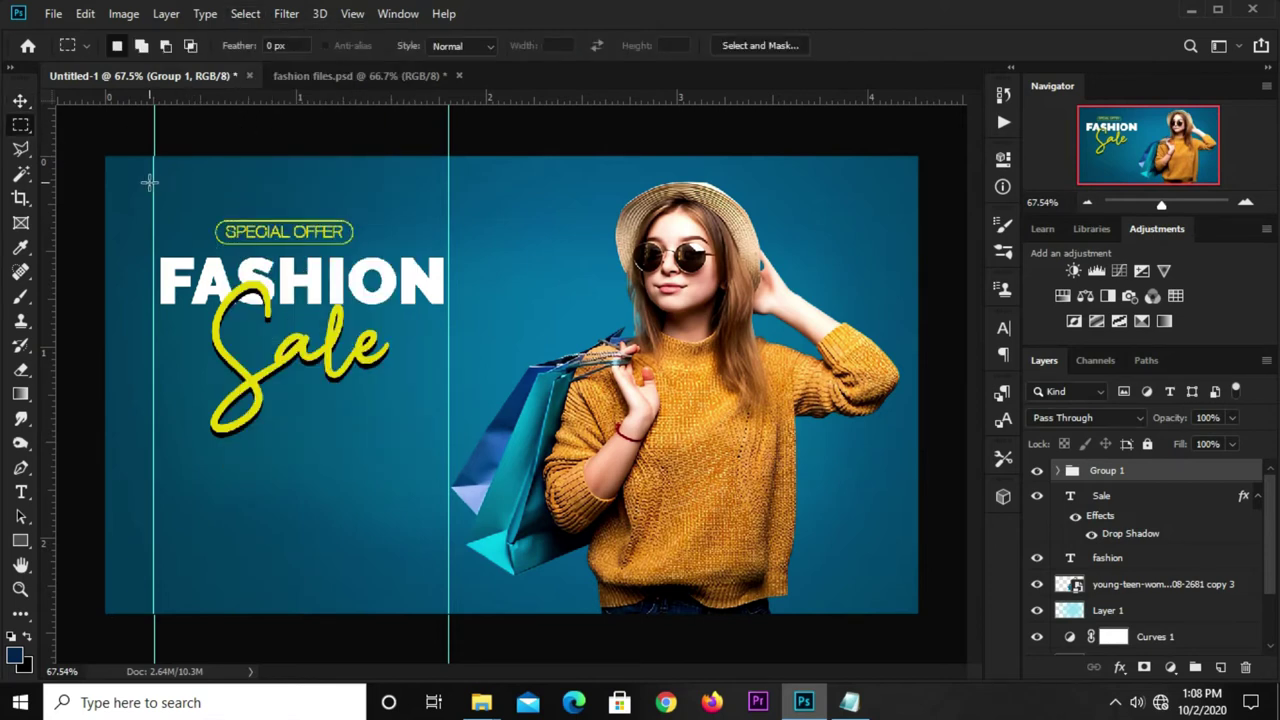
left_click_drag(151, 182, 448, 256)
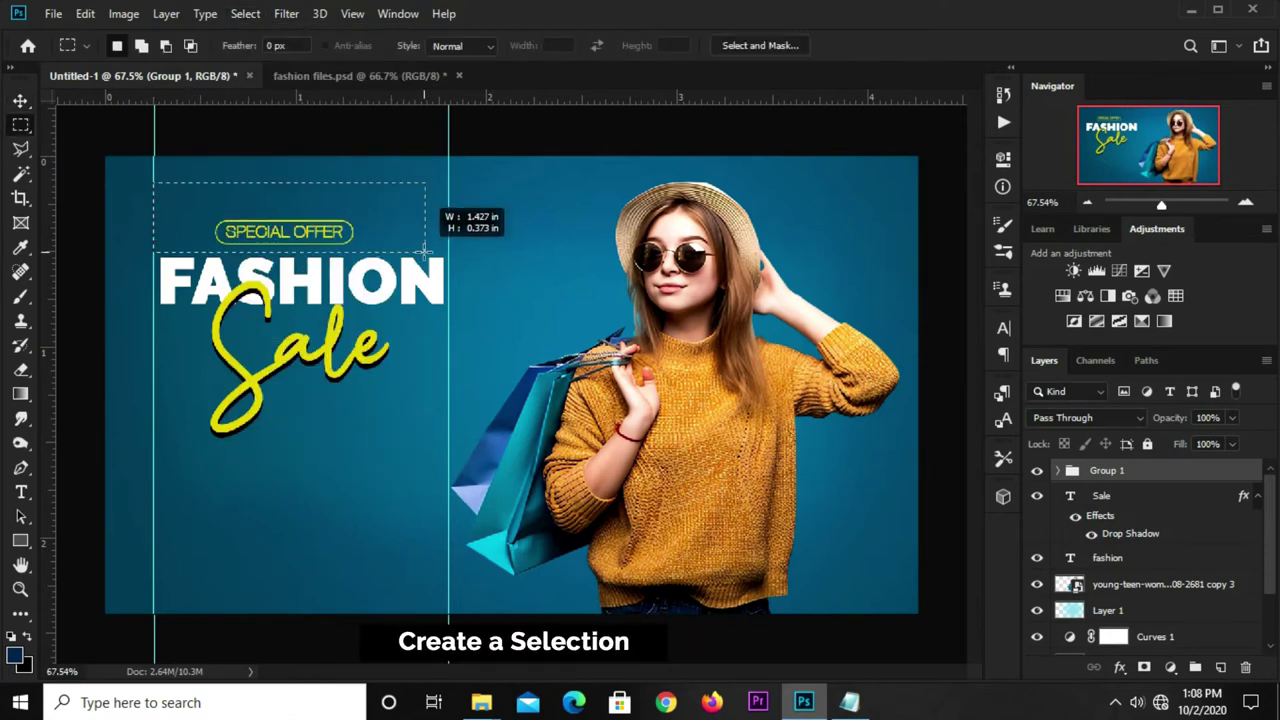
left_click(20, 101)
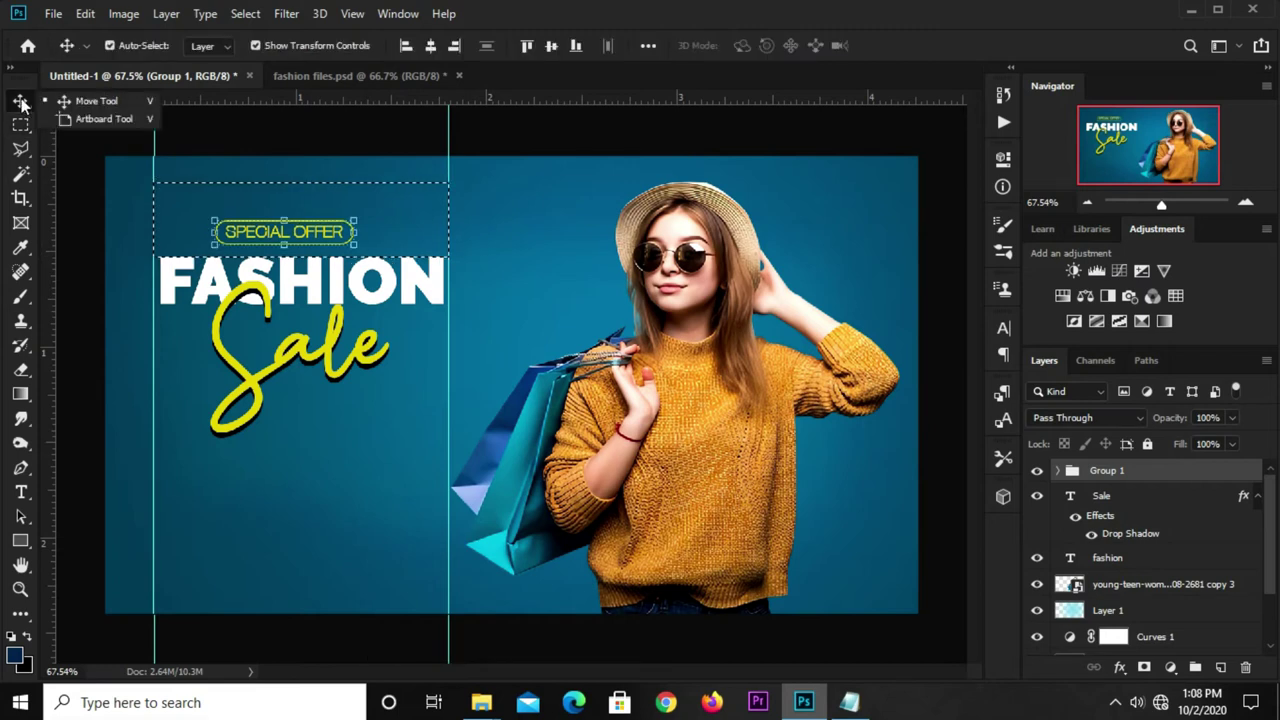
left_click(431, 48)
key("ctrl+d")
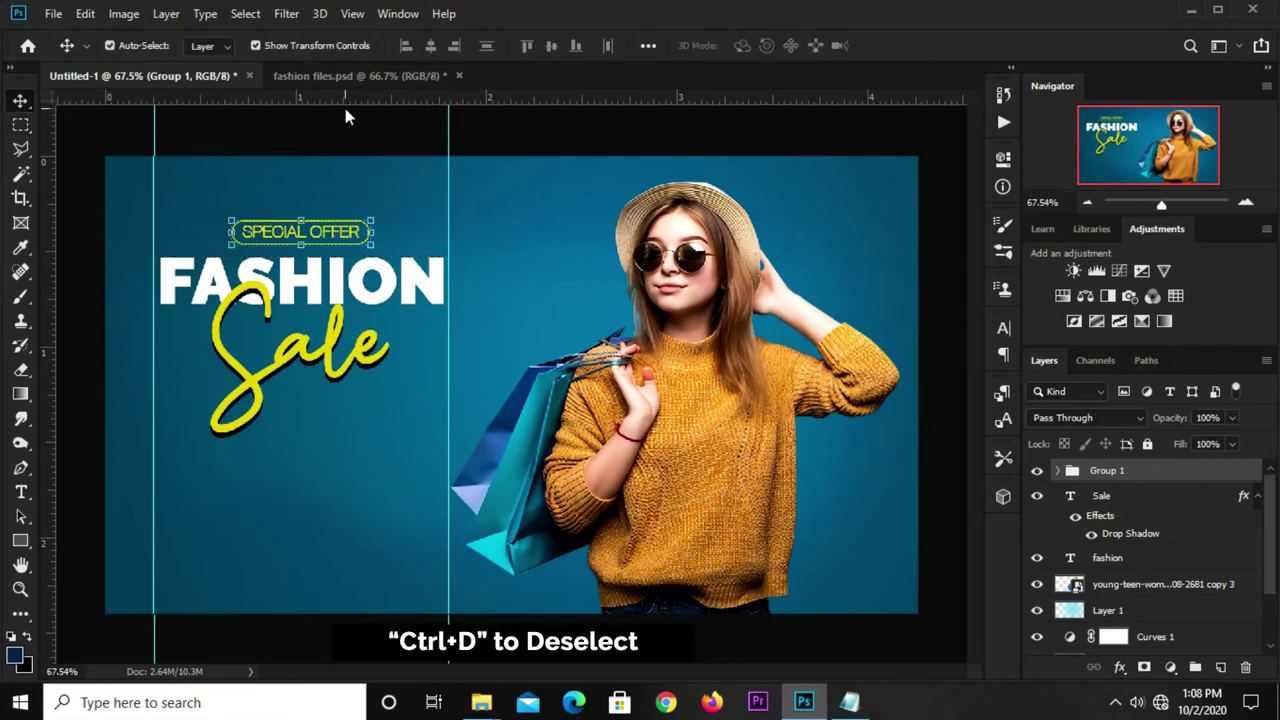
left_click(337, 136)
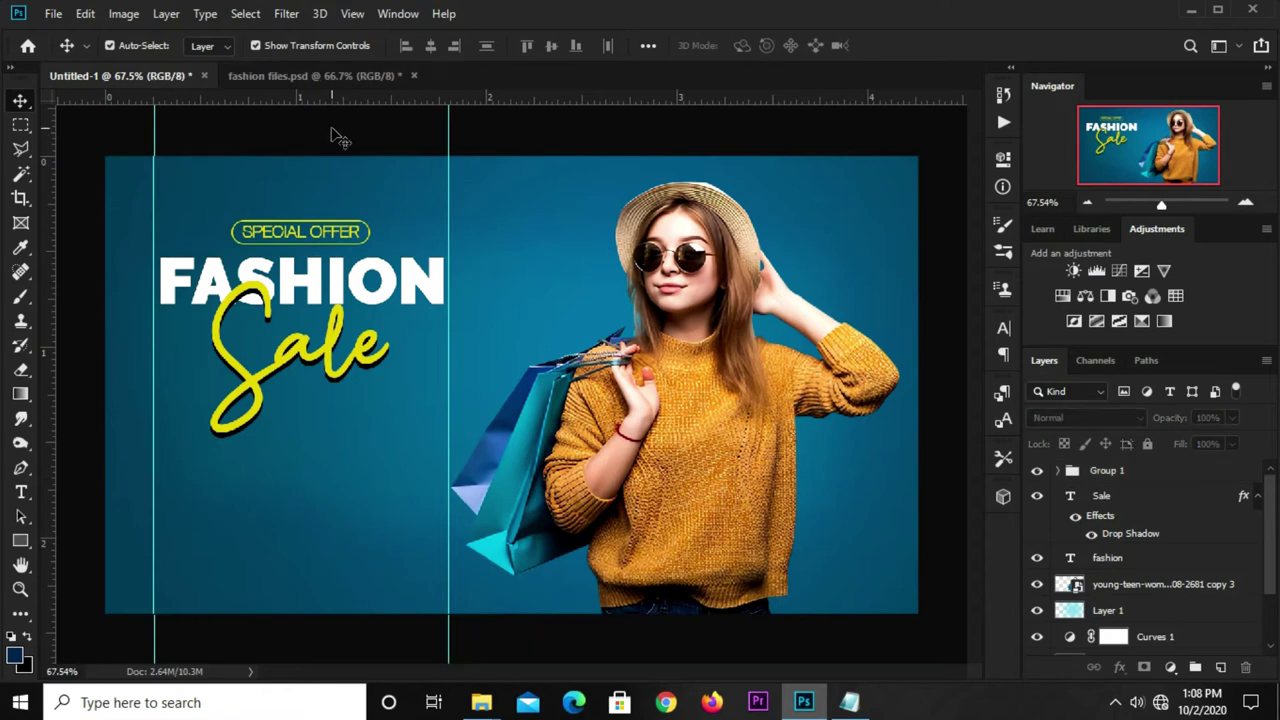
Copy the phrase 'get up to' from the Notepad notes.
left_click(849, 702)
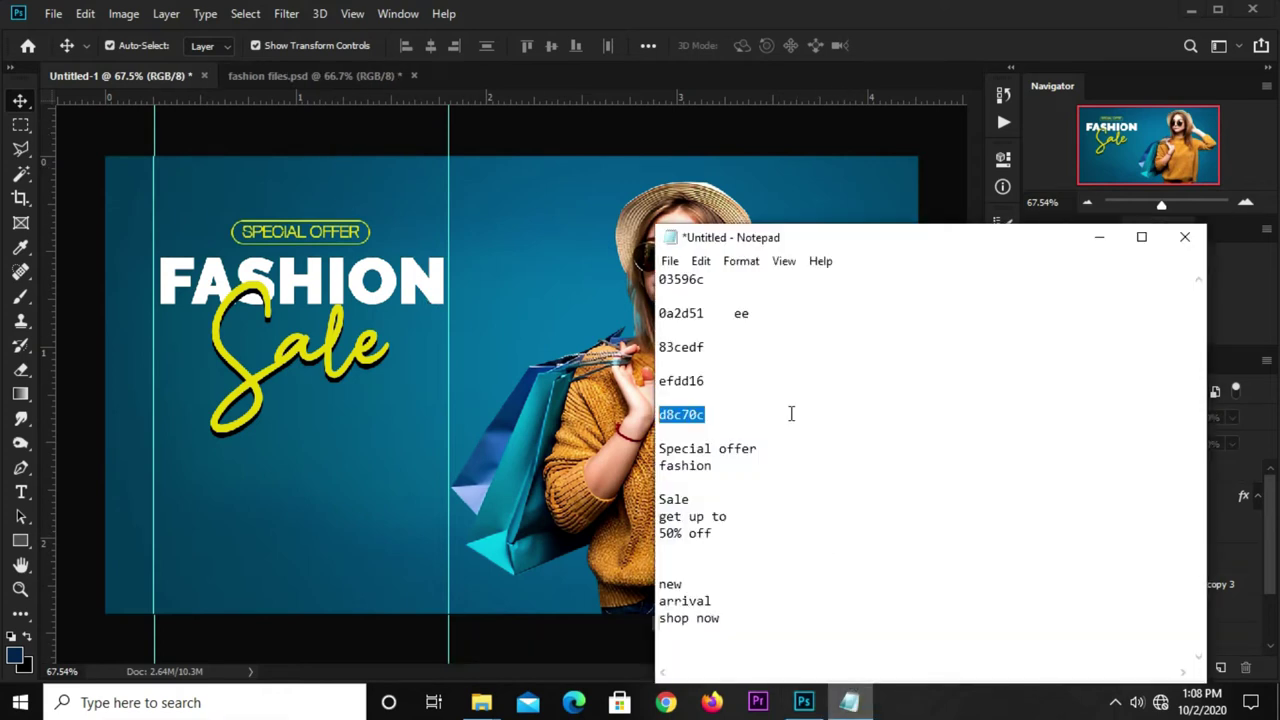
left_click(732, 497)
left_click_drag(732, 516, 658, 517)
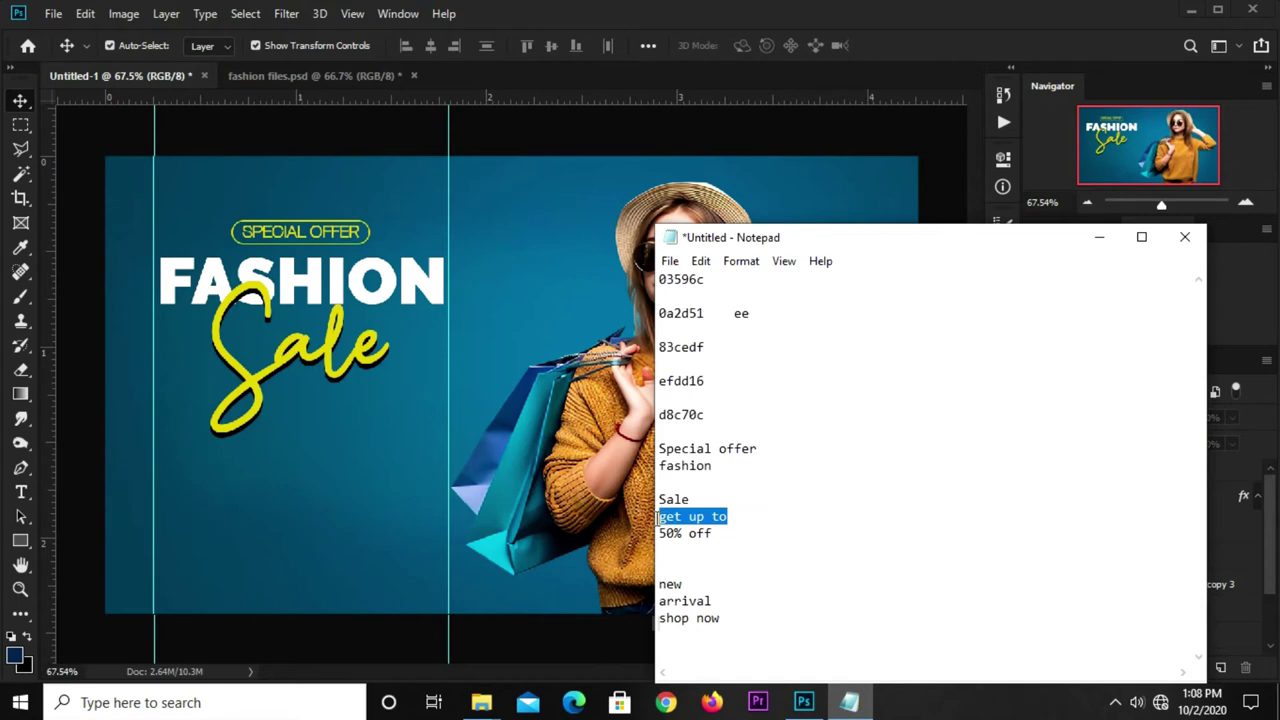
right_click(692, 518)
left_click(740, 289)
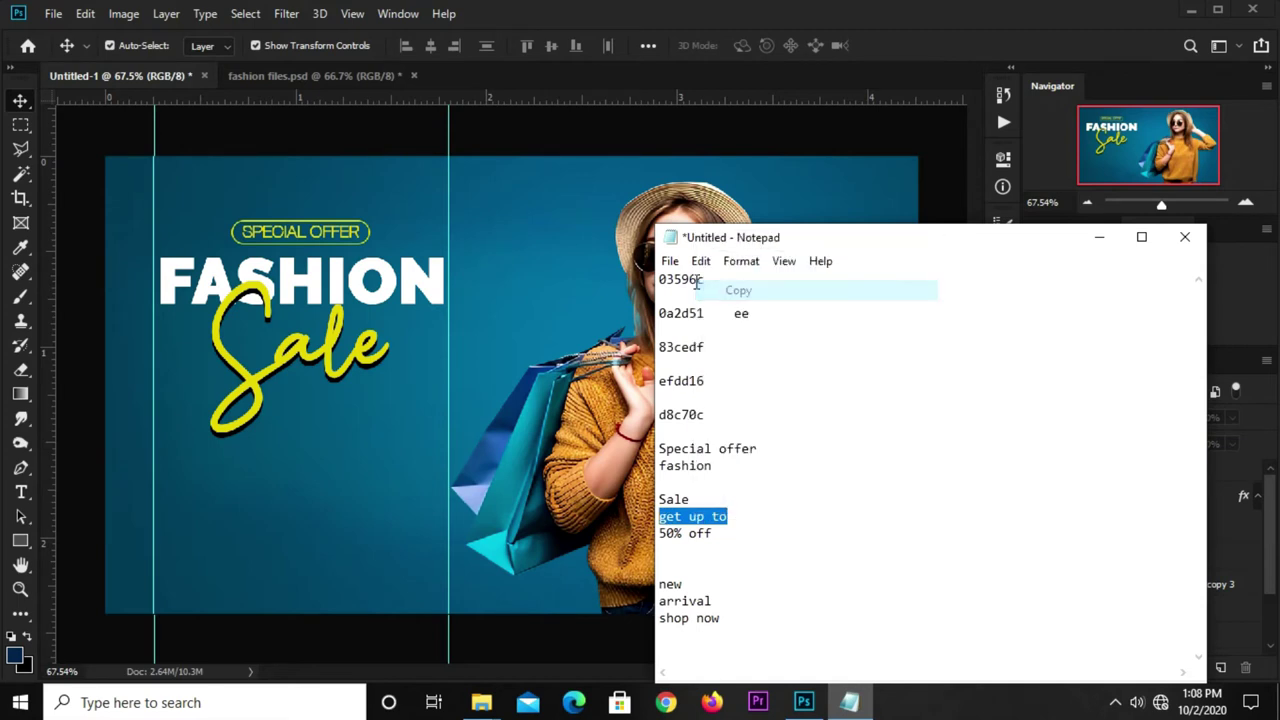
left_click(532, 130)
Duplicate FASHION below the Sale script and set the copy to Aliquam at 9 pt.
left_click(330, 283)
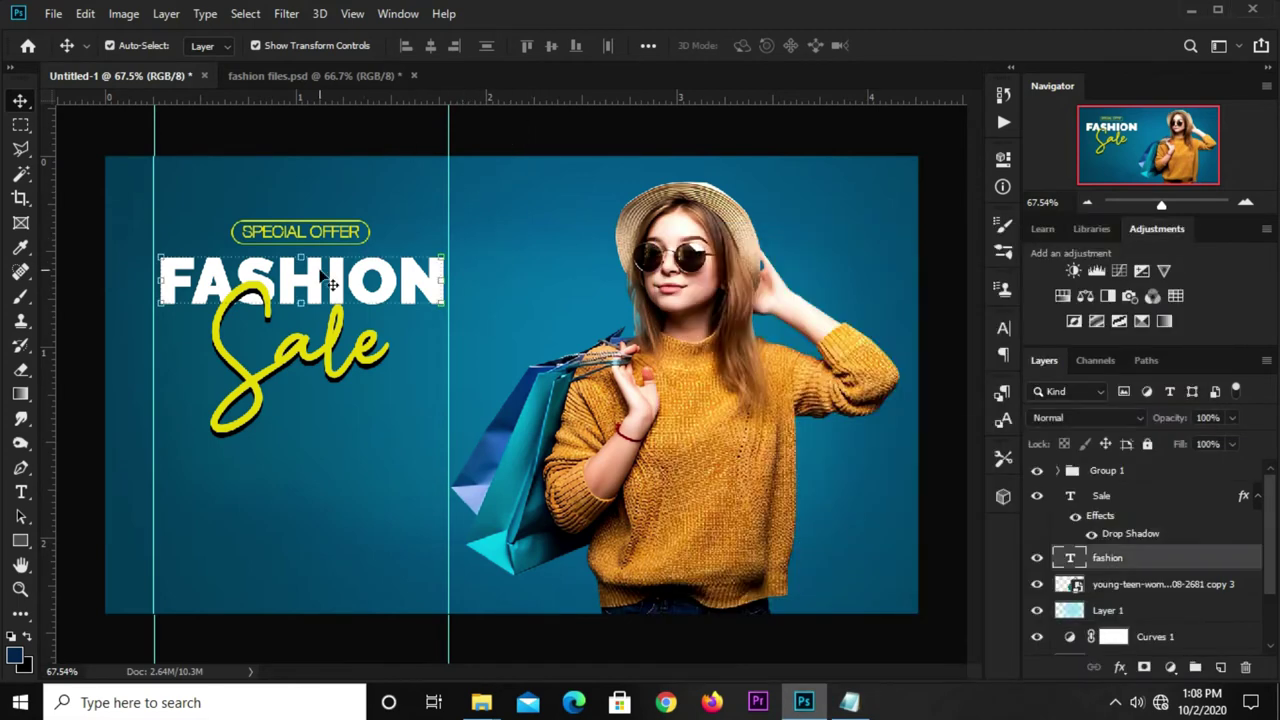
left_click_drag(320, 276, 520, 466)
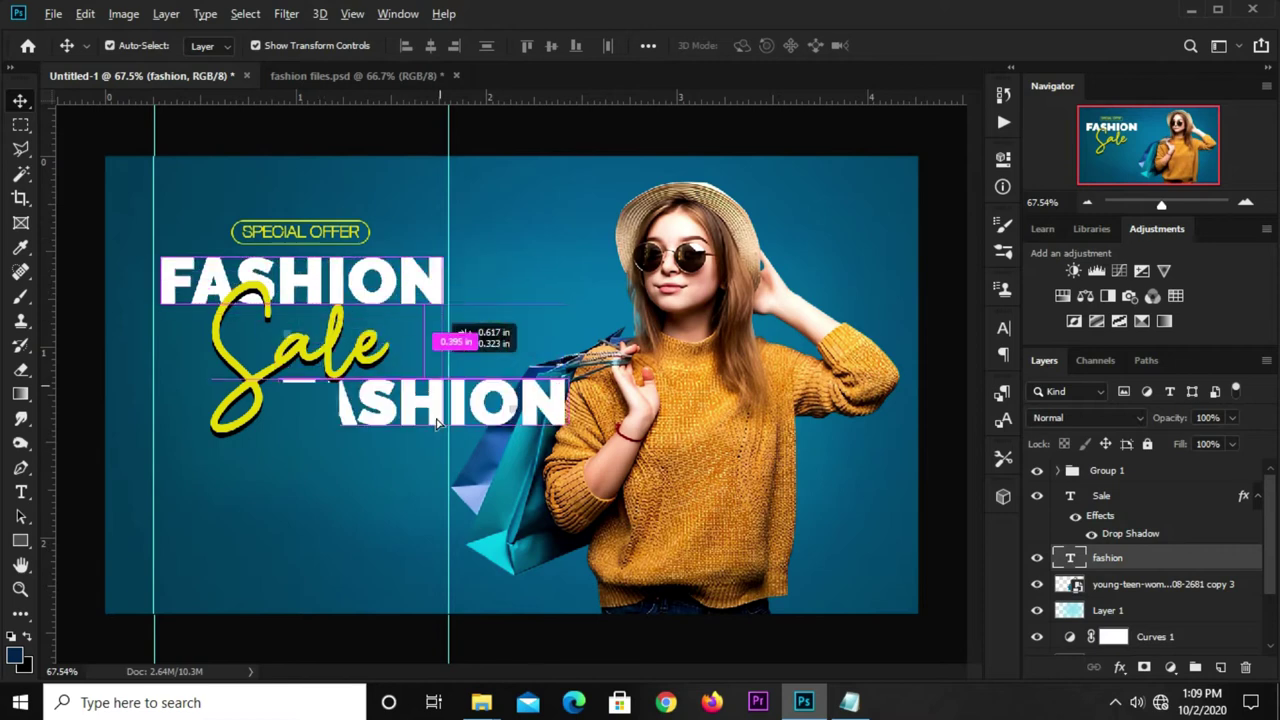
left_click(1004, 329)
left_click(889, 355)
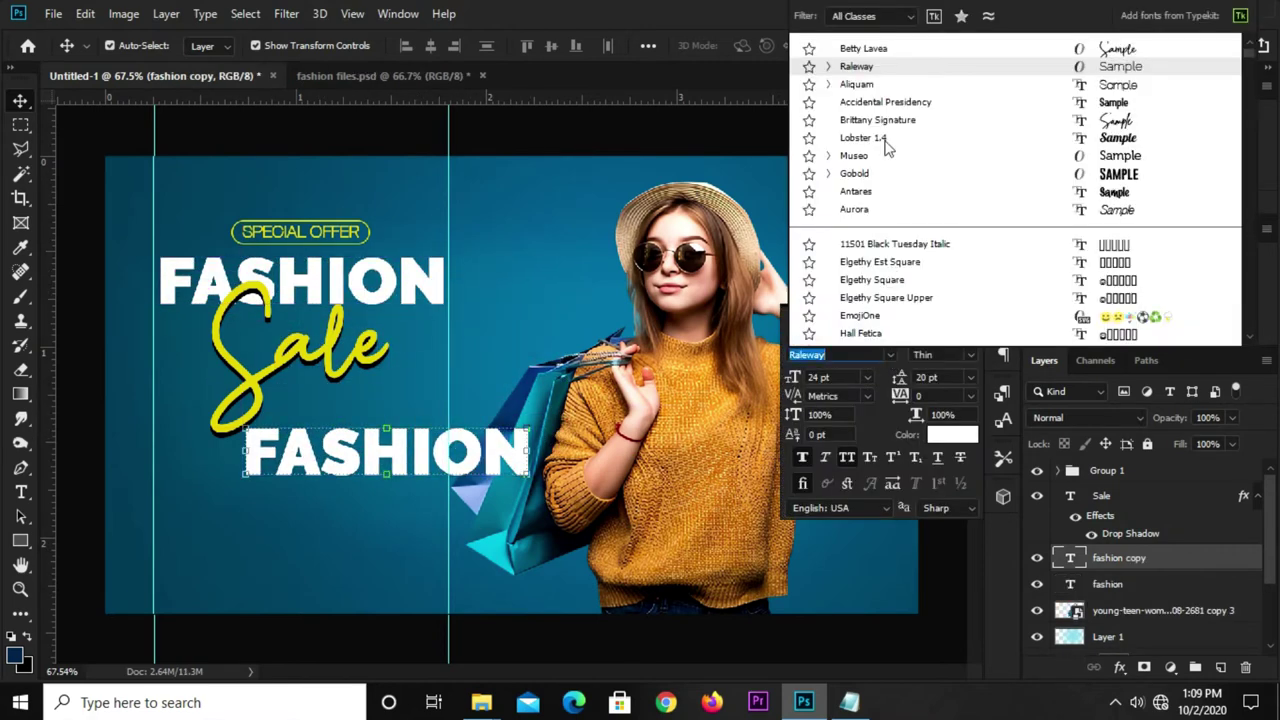
left_click(857, 84)
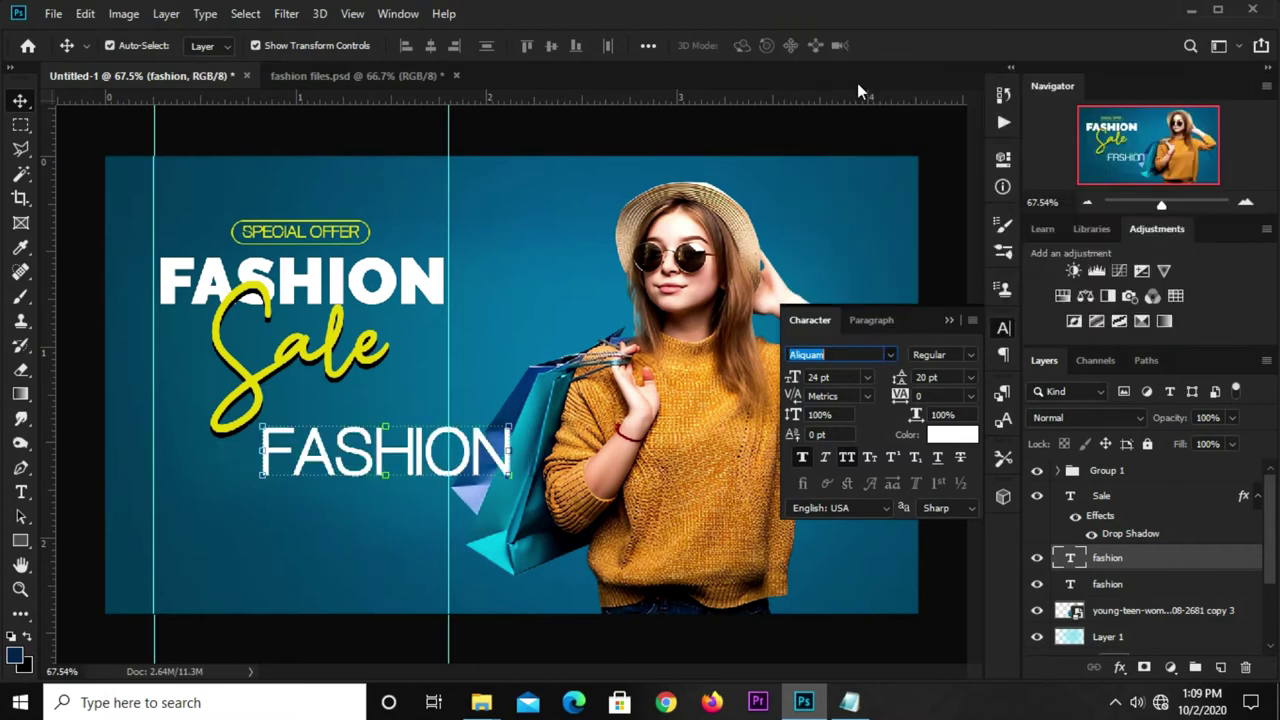
left_click(866, 377)
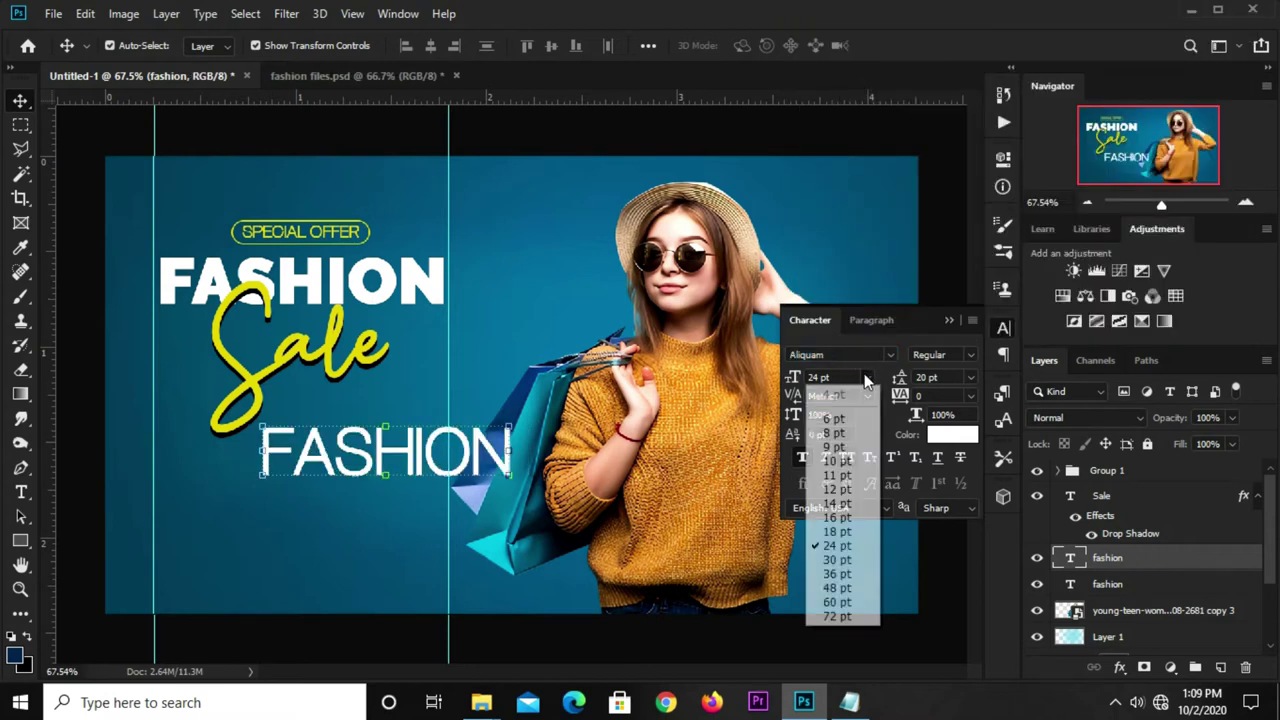
left_click(847, 475)
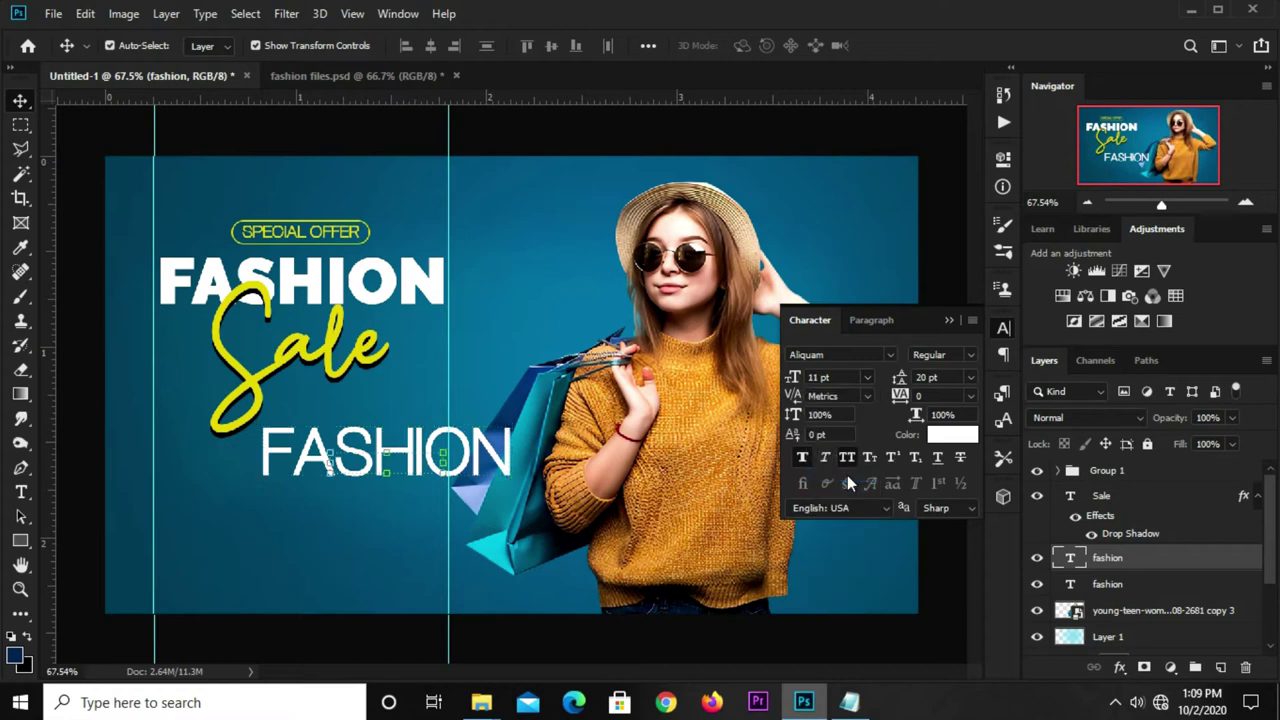
left_click_drag(840, 378, 795, 382)
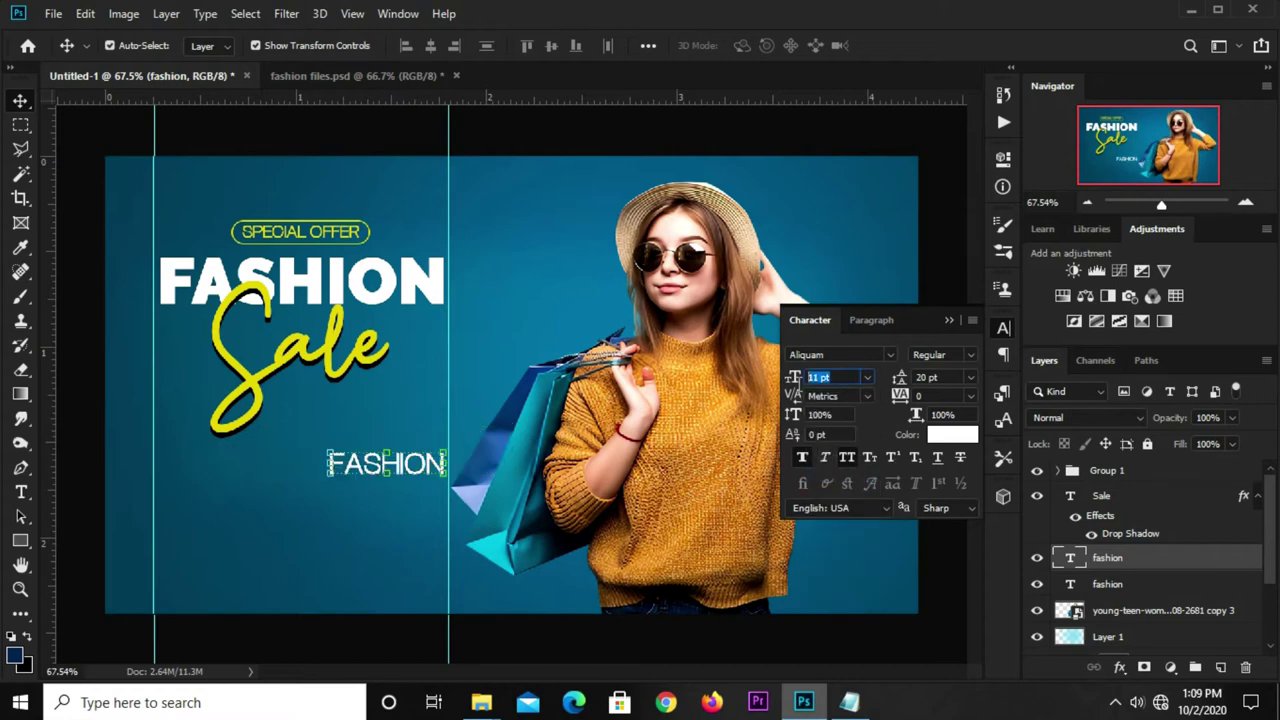
left_click(786, 378)
type("9")
key("Return")
Retype the copy as 'GET UP TO' and place it just beneath Sale.
left_click(20, 492)
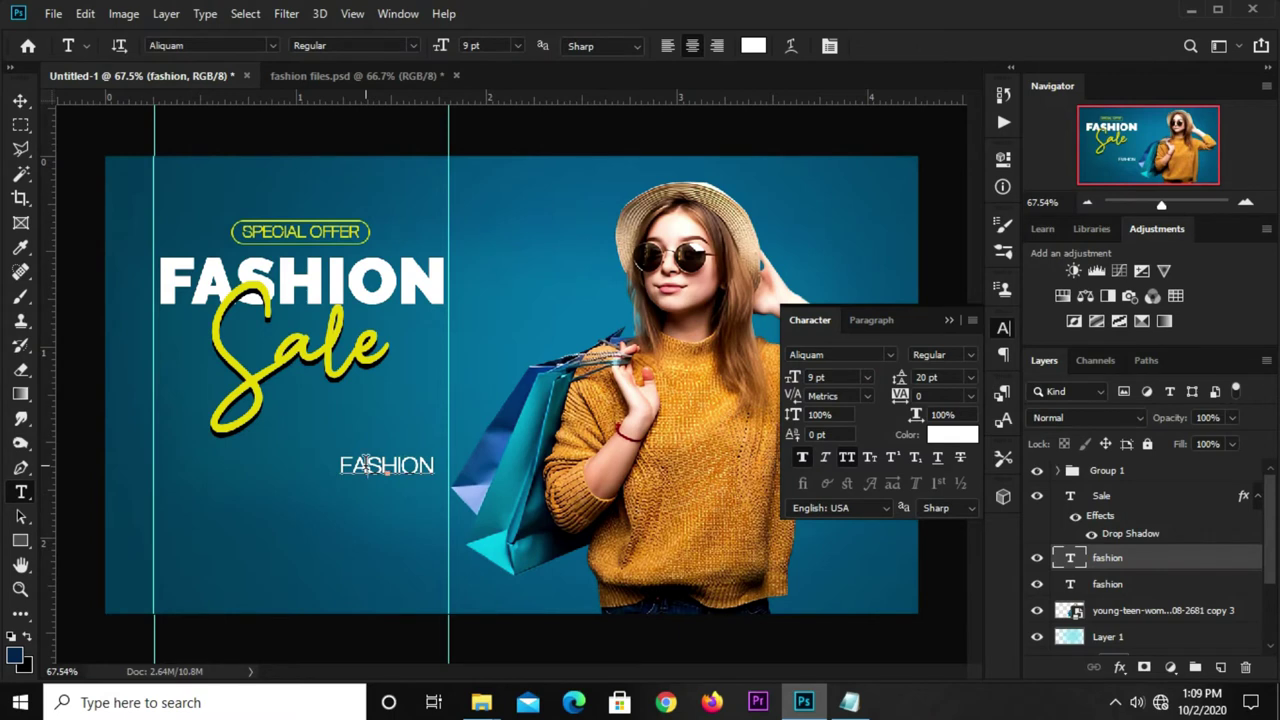
double_click(366, 463)
type("GET UP TO")
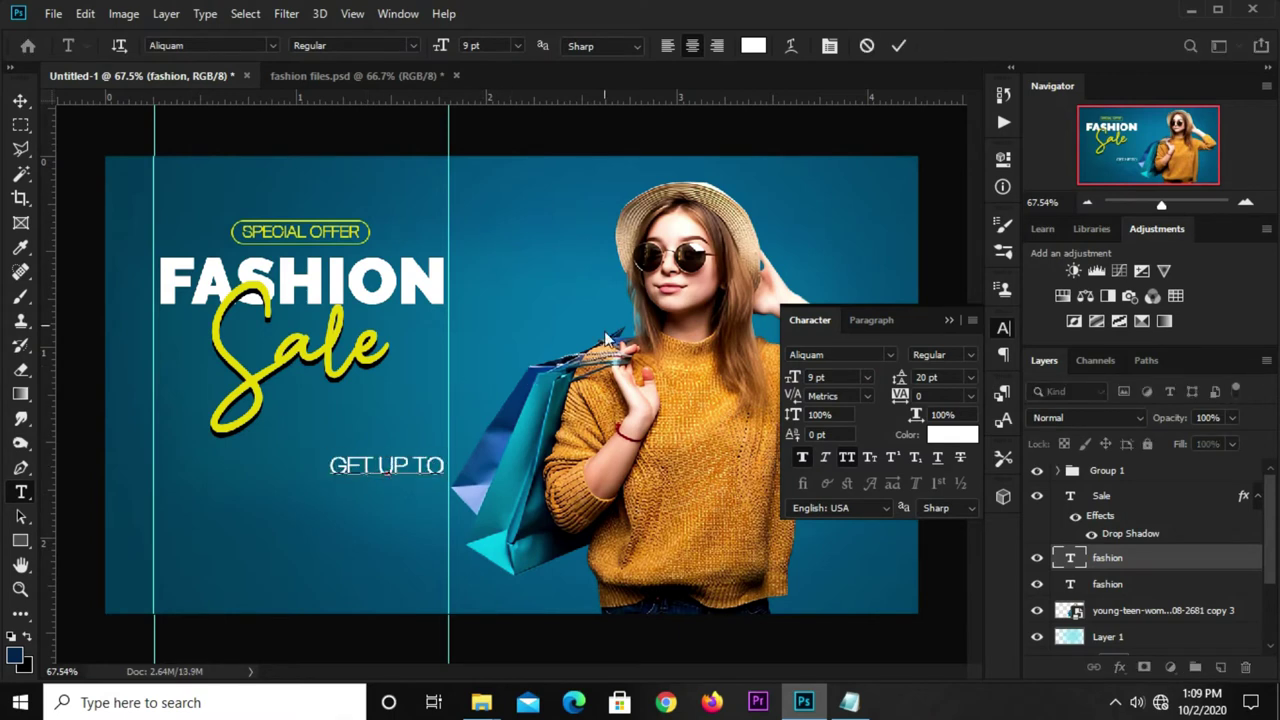
left_click(900, 50)
key("v")
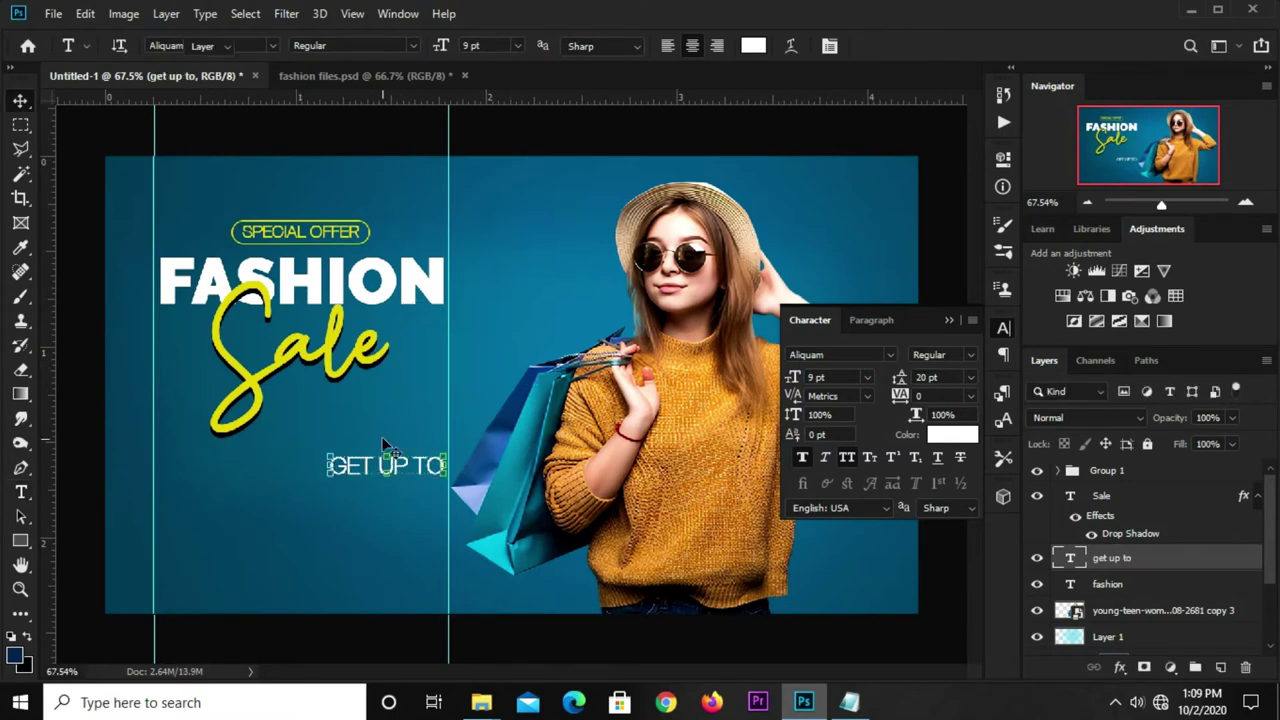
left_click_drag(405, 463, 342, 400)
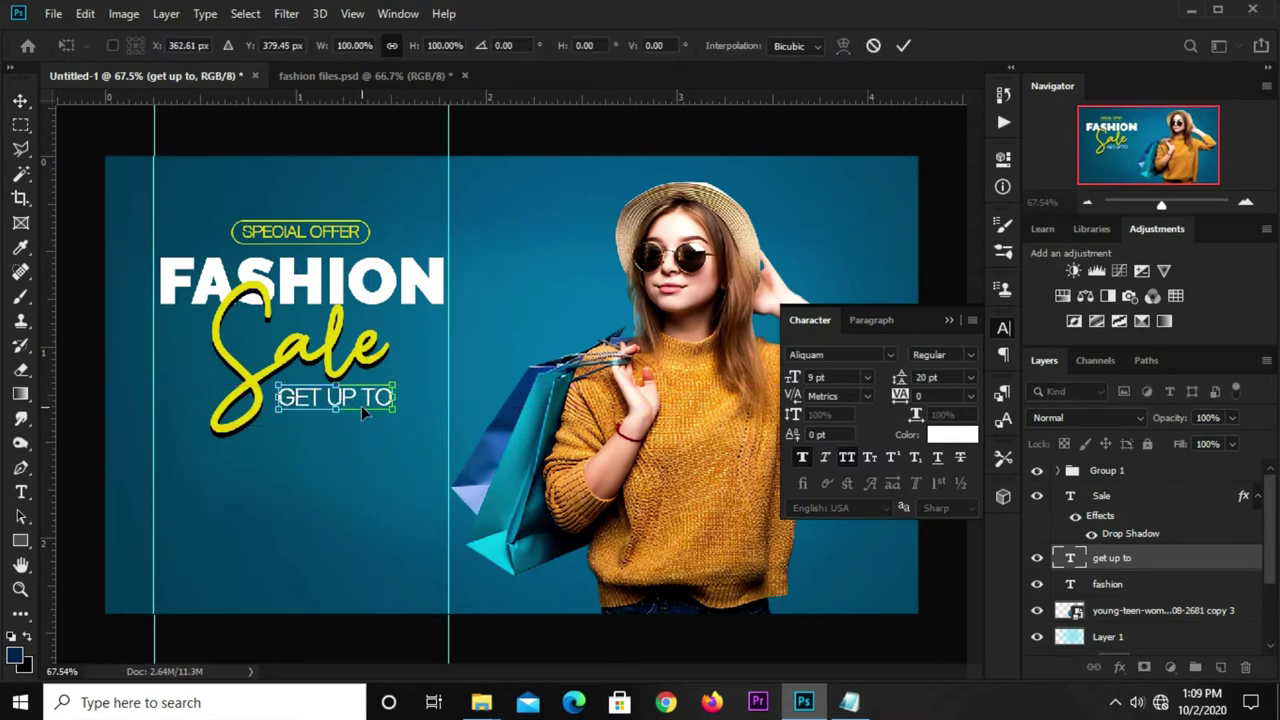
key("Return")
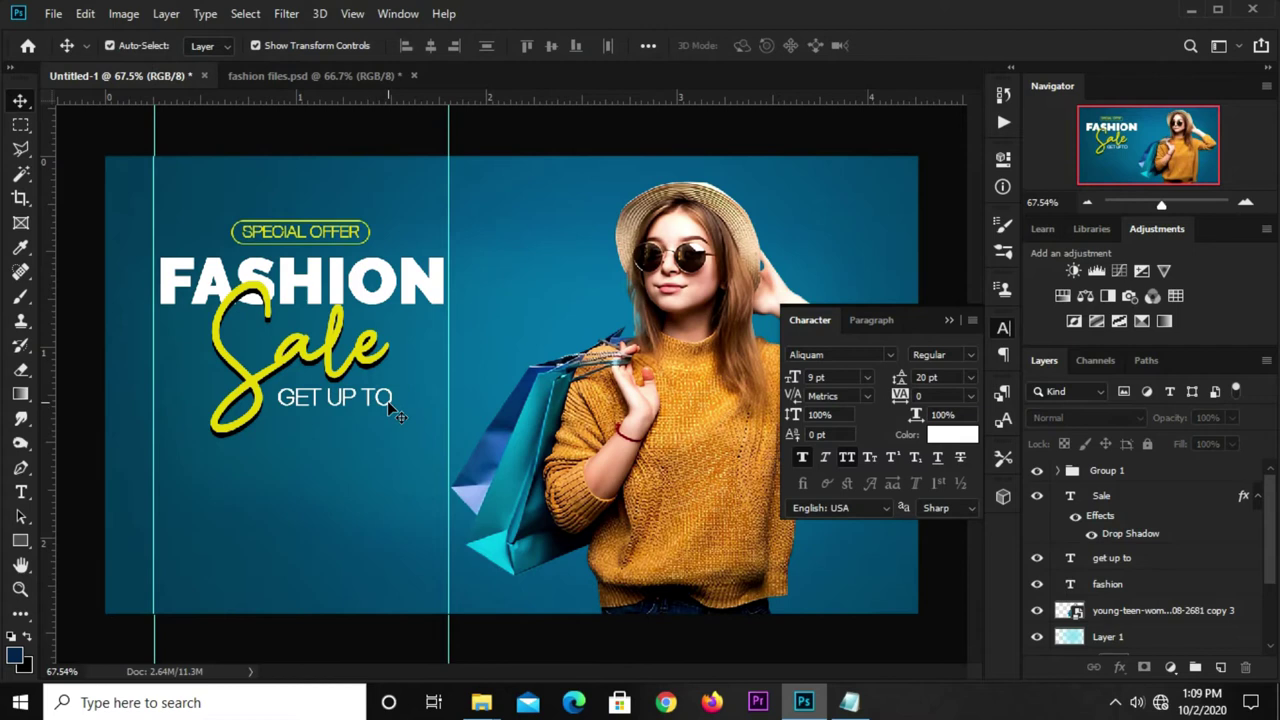
Move the get up to layer above Group 1, enlarge it slightly, and duplicate it directly below.
left_click(359, 401)
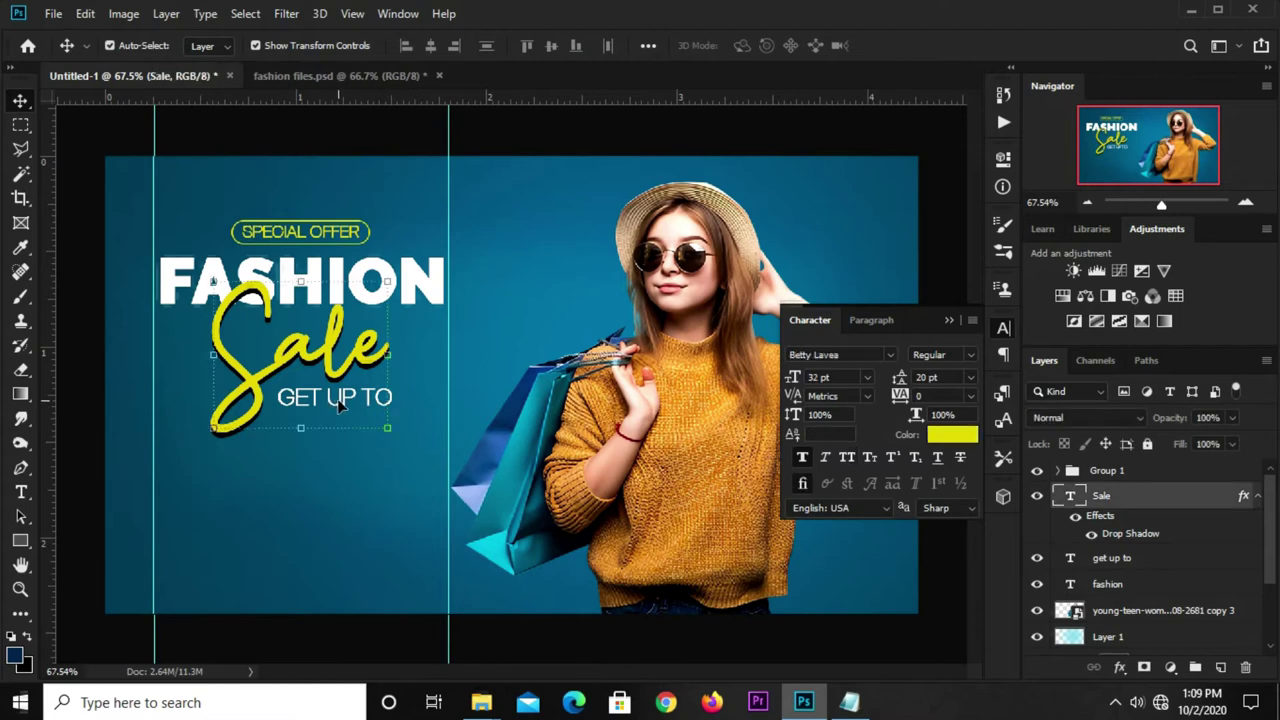
left_click(1128, 560)
left_click_drag(1128, 560, 1118, 458)
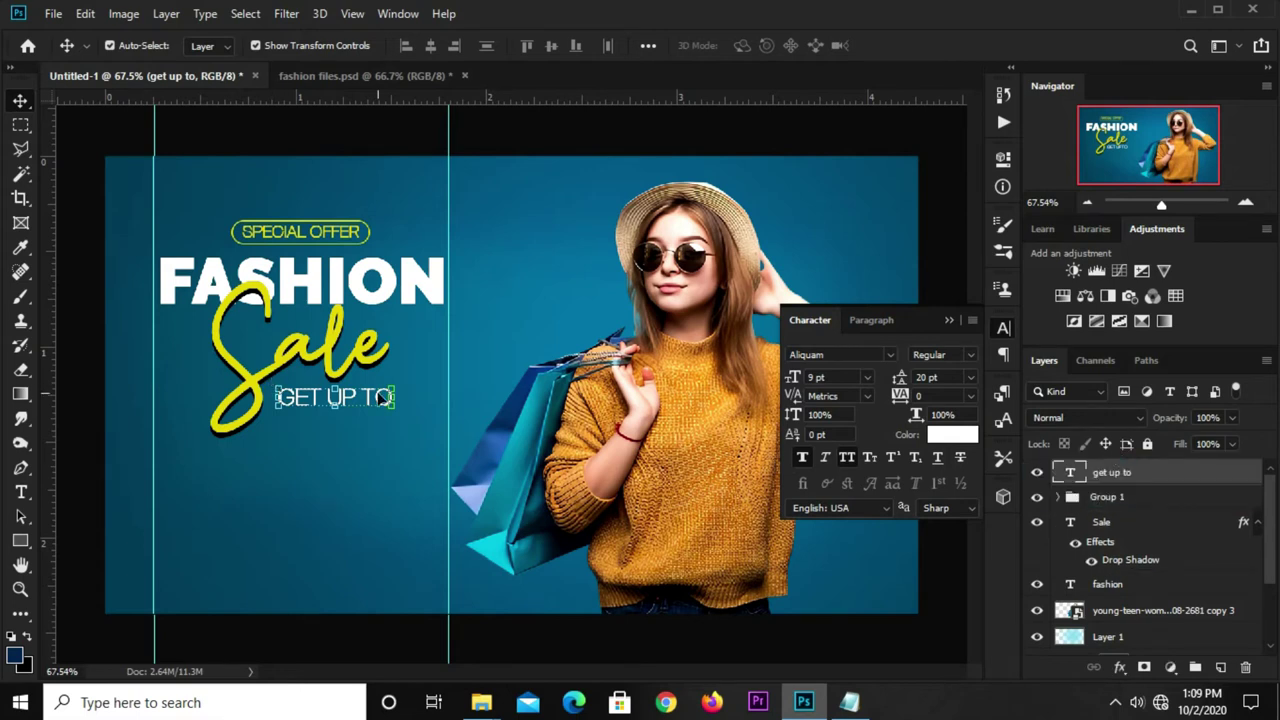
left_click_drag(283, 417, 276, 416)
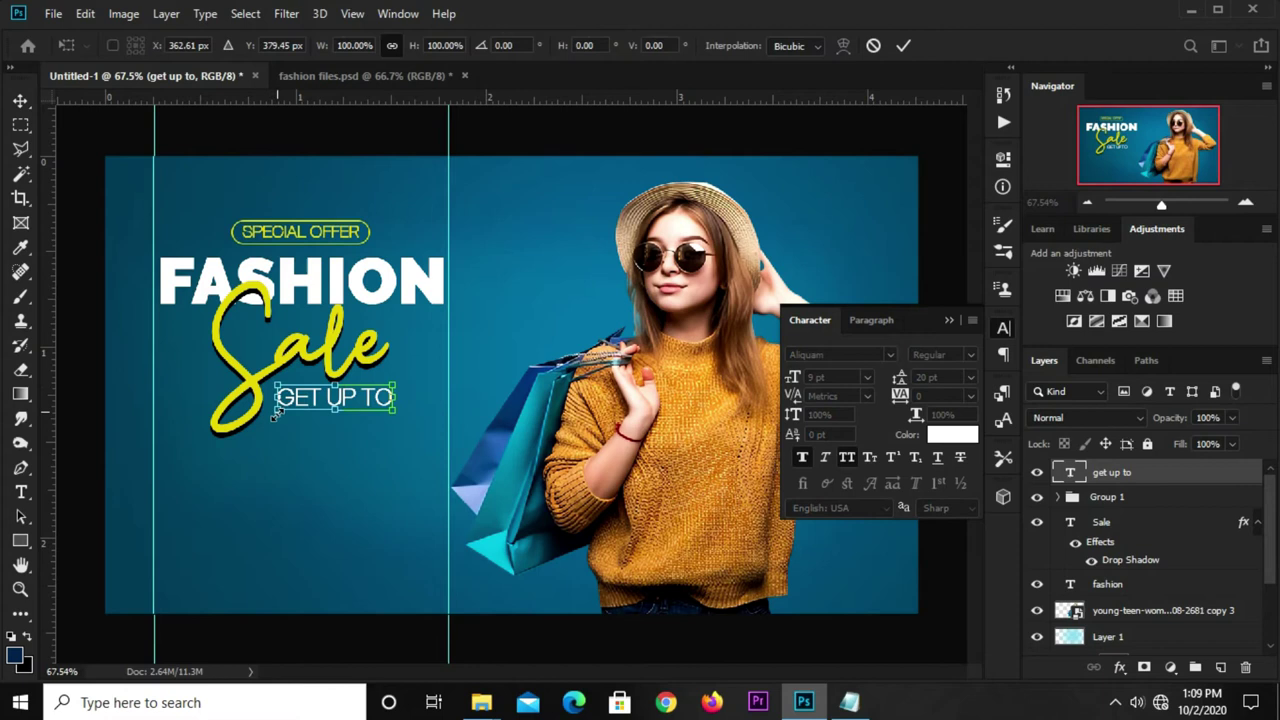
key("Return")
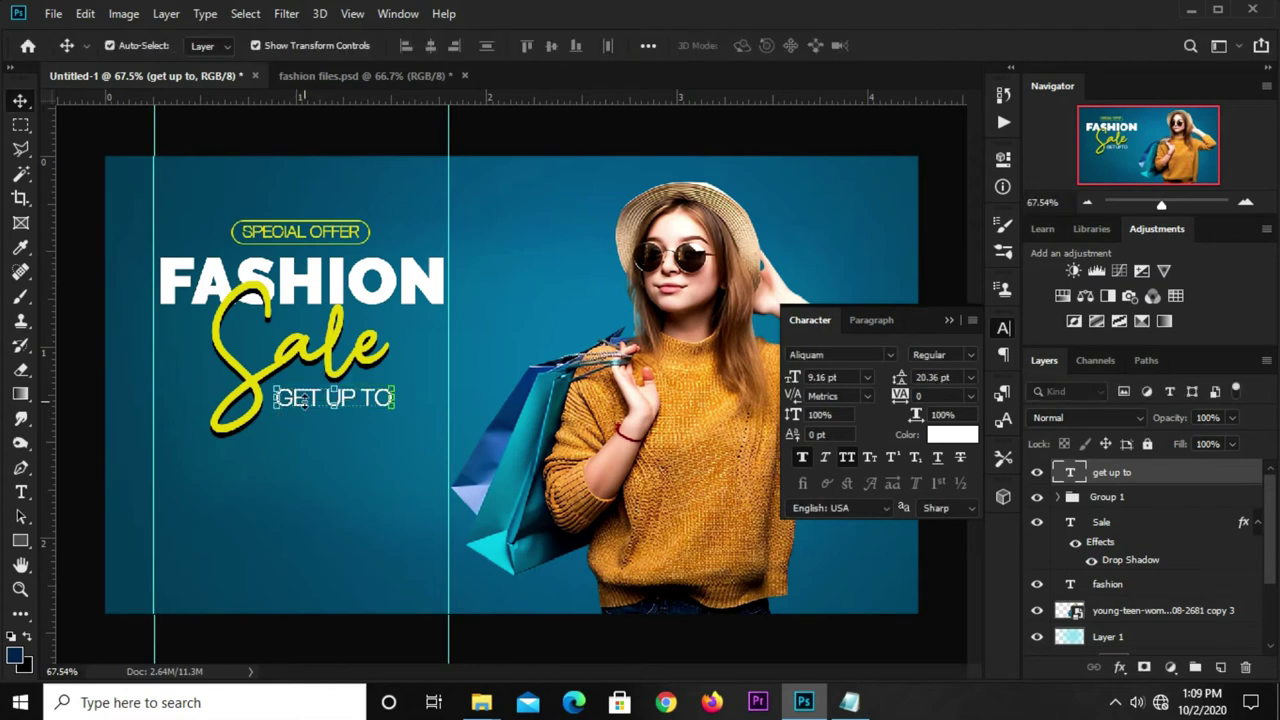
left_click_drag(308, 400, 307, 421, "alt+shift")
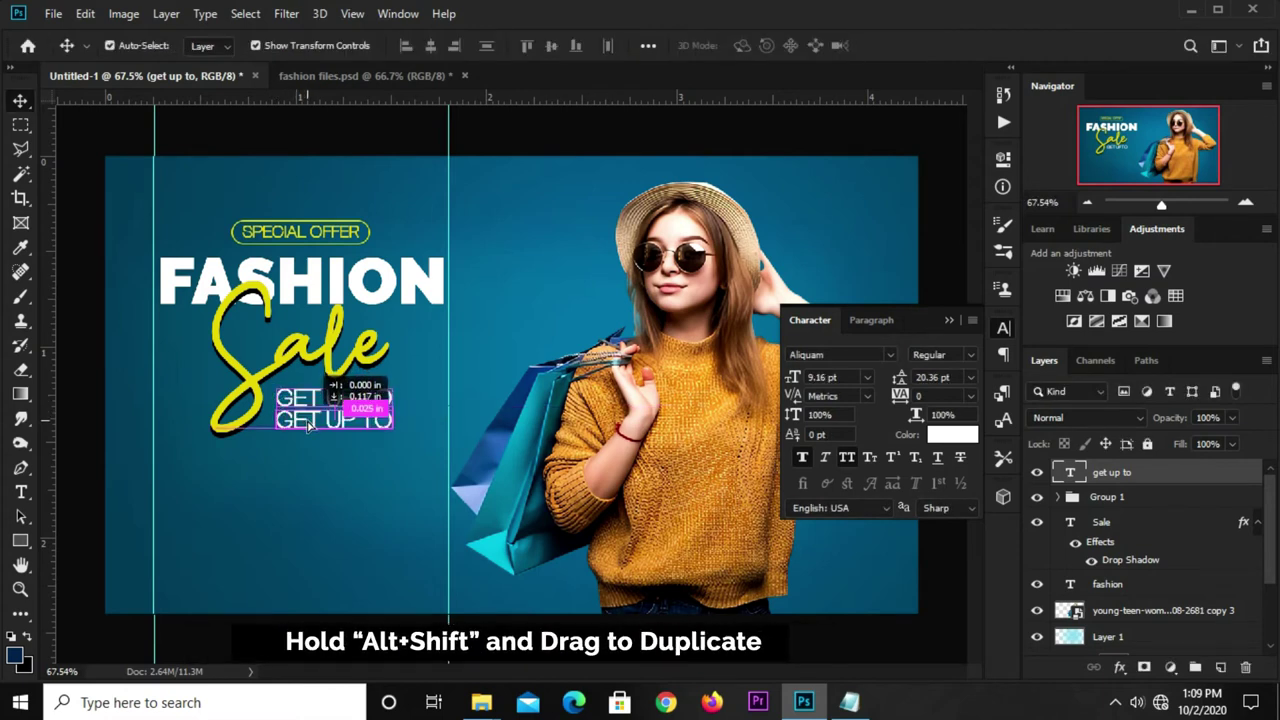
key("Down")
key("Down")
key("Down")
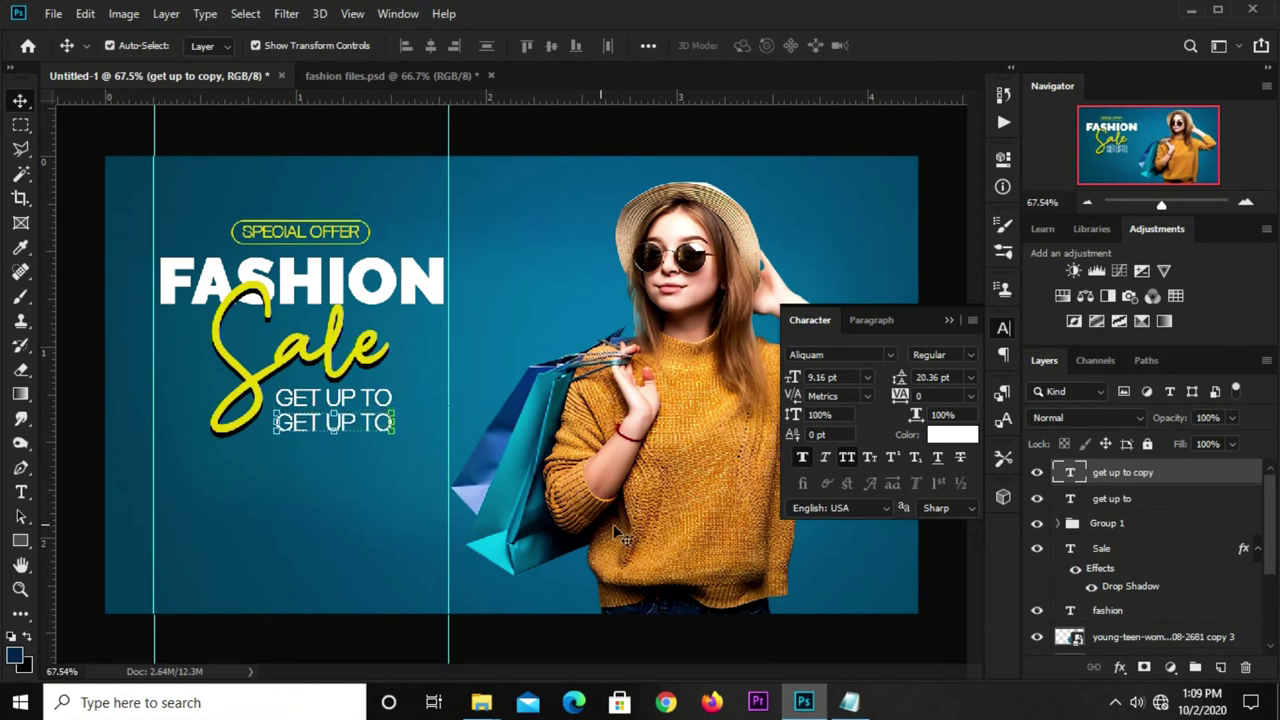
Copy the phrase '50% off' from the Notepad notes.
left_click(850, 700)
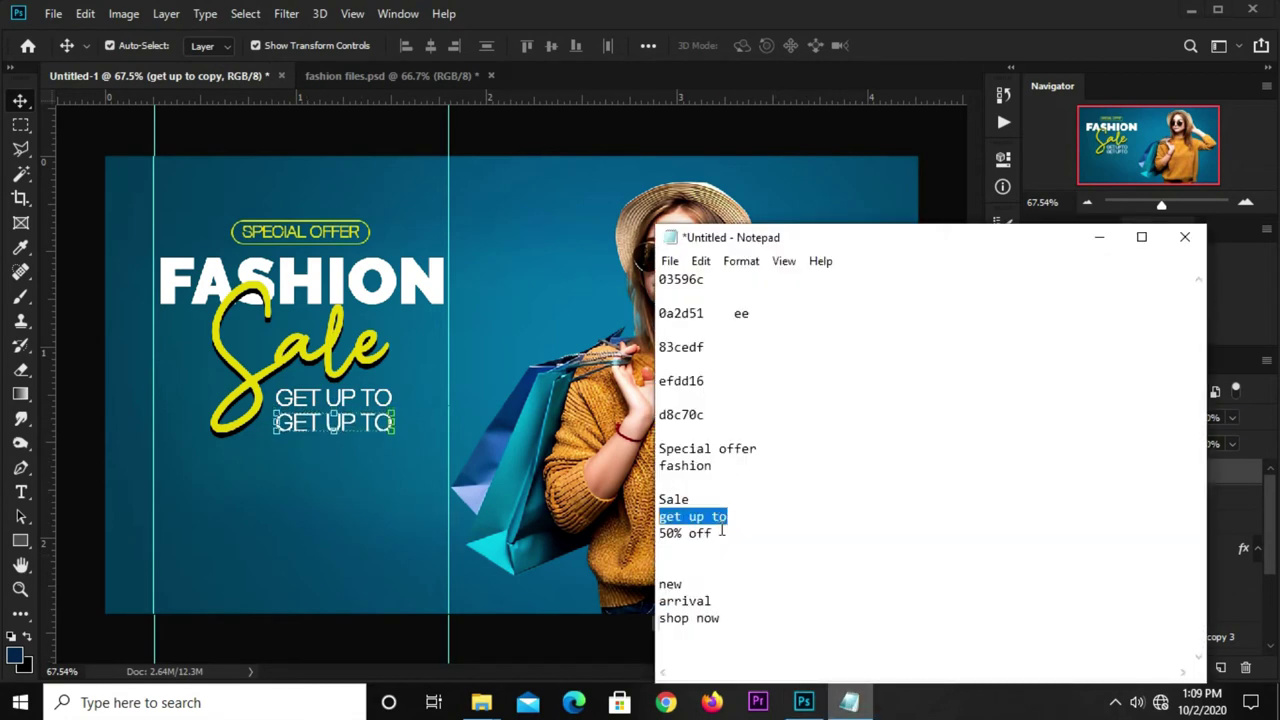
left_click_drag(722, 533, 660, 533)
right_click(680, 538)
left_click(687, 305)
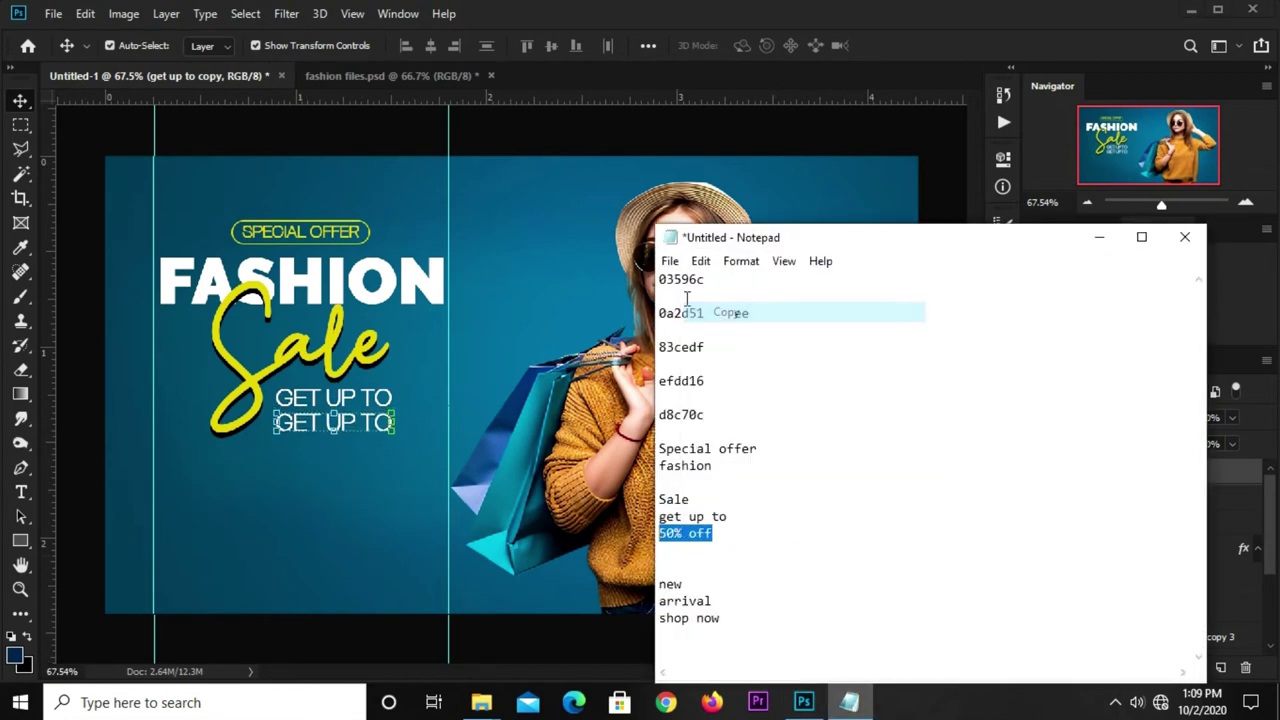
left_click(730, 138)
Replace the lower GET UP TO line's text with the pasted '50% off'.
left_click(20, 492)
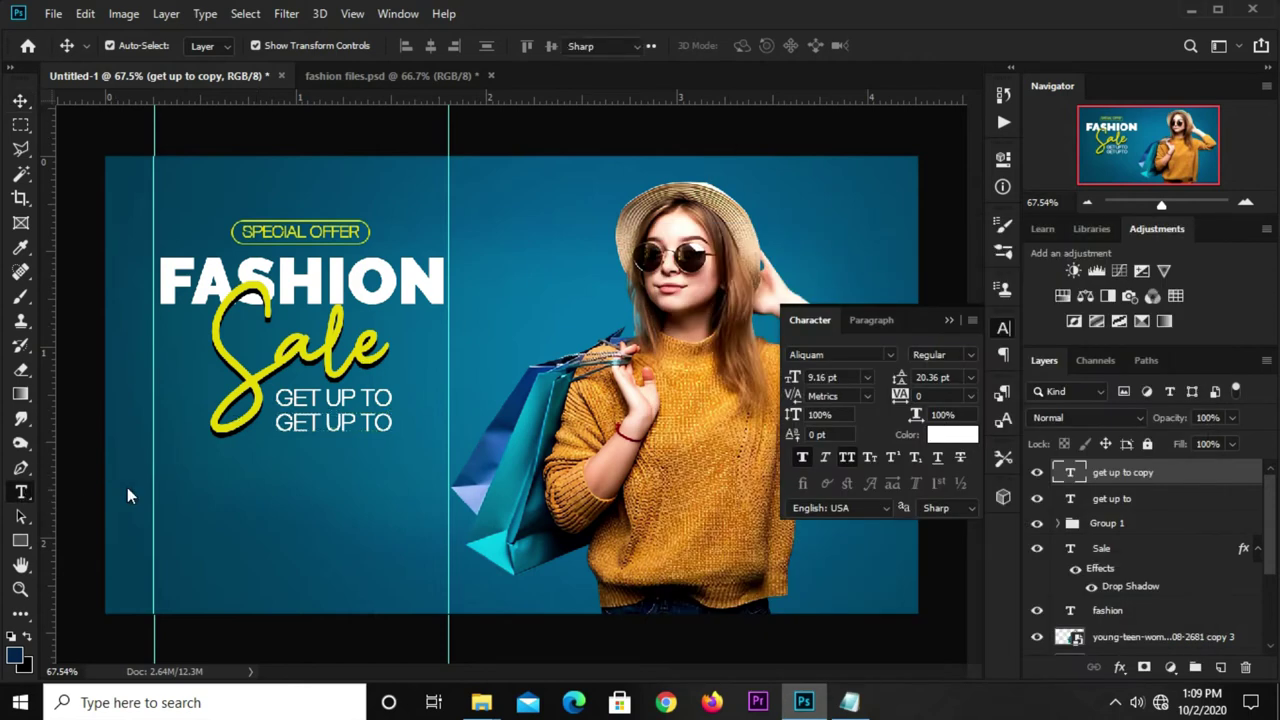
left_click(322, 424)
key("ctrl+a")
key("ctrl+v")
left_click(903, 52)
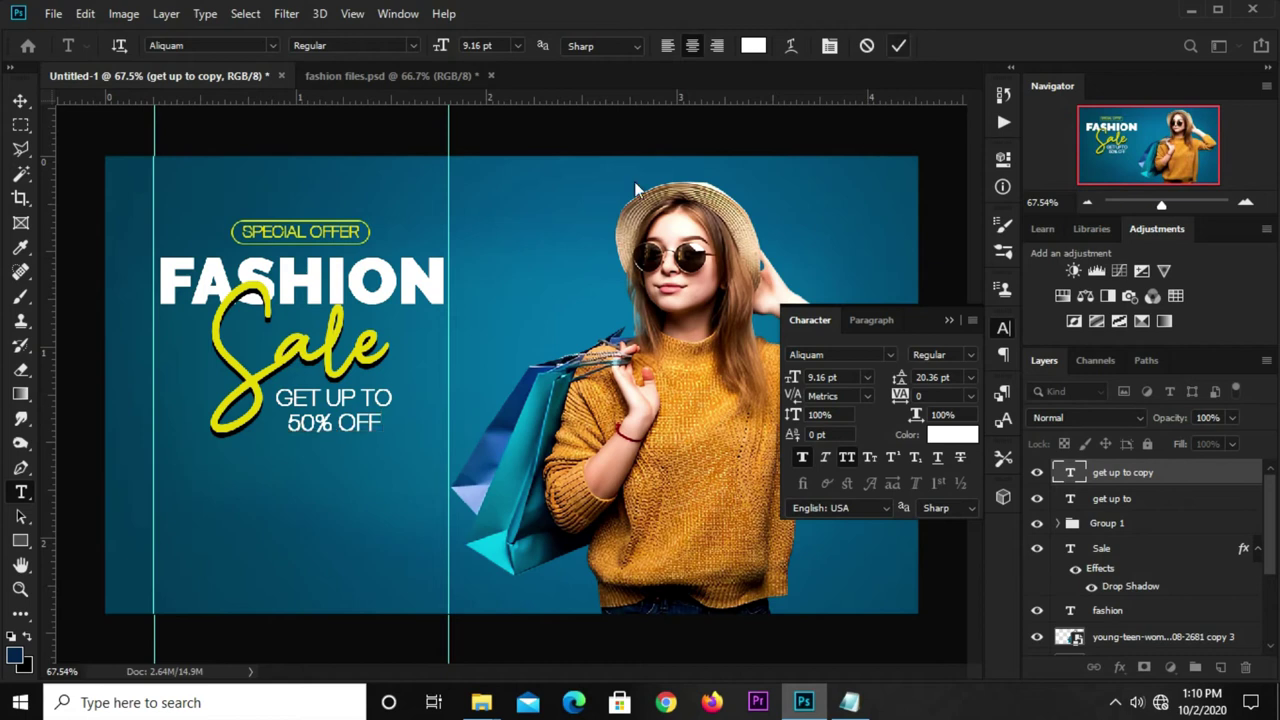
key("v")
Enlarge 50% OFF to about 11.44 pt, comparing via undo/redo, and collapse the Character panel.
mouse_move(349, 430)
left_mouse_down()
mouse_move(365, 416)
mouse_move(395, 435)
left_mouse_up()
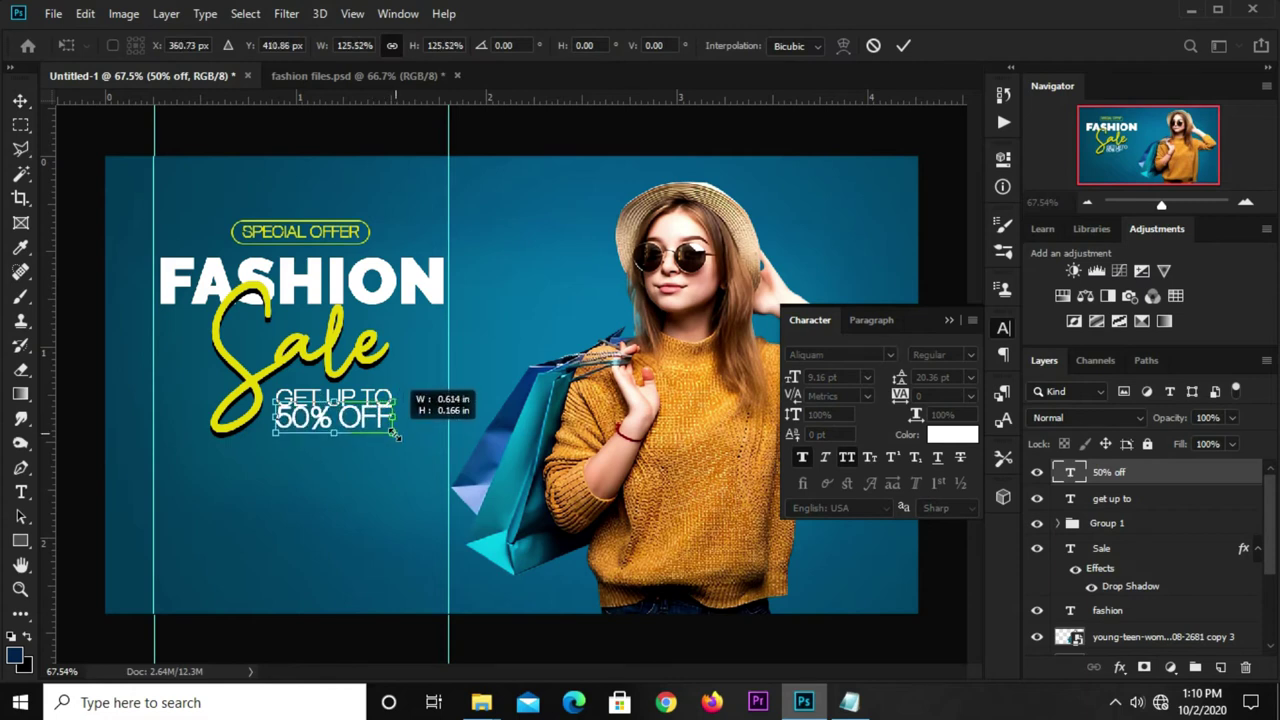
type("360")
key("Return")
key("ctrl+z")
key("ctrl+z")
left_click(348, 422)
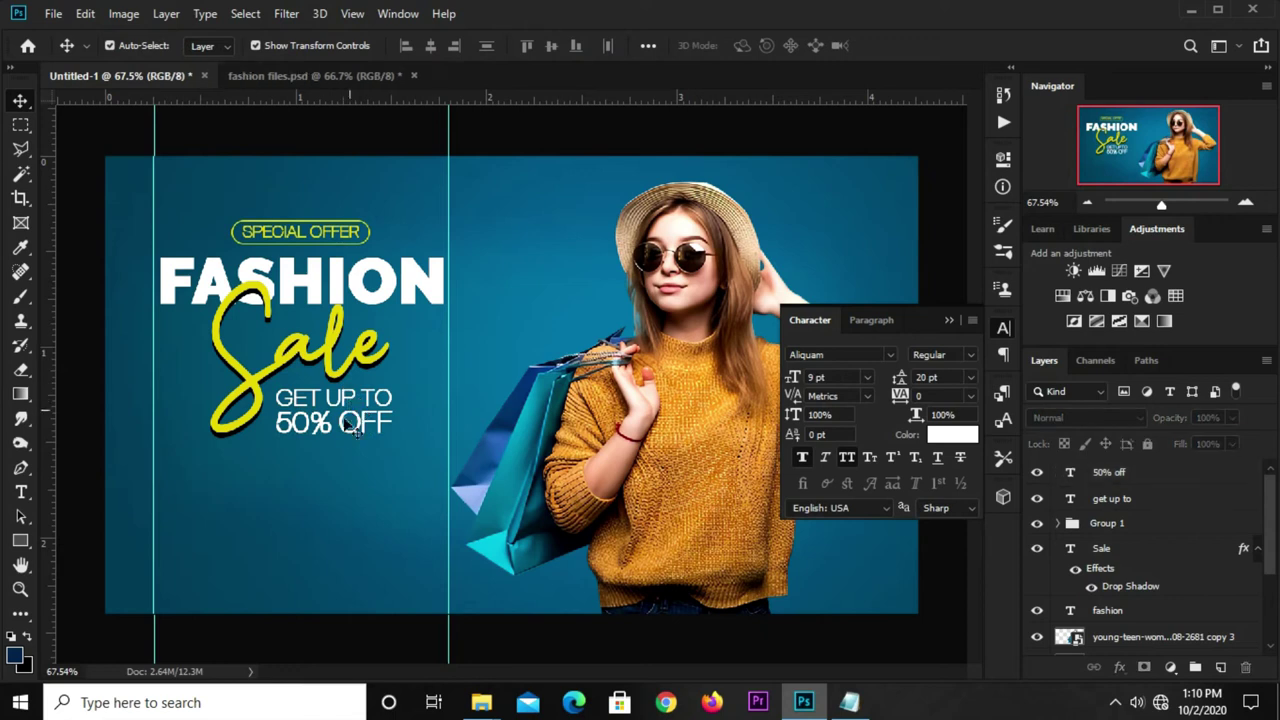
key("ctrl+shift+z")
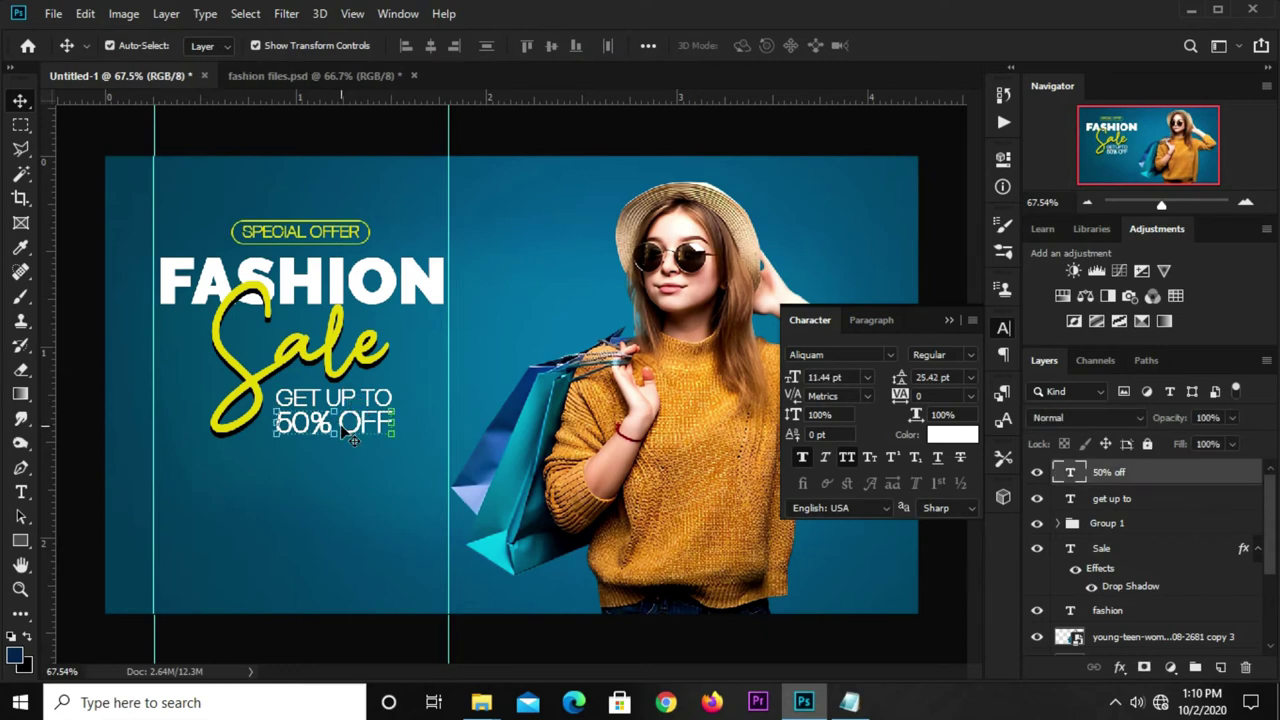
key("ctrl+shift+z")
key("ctrl+z")
key("ctrl+z")
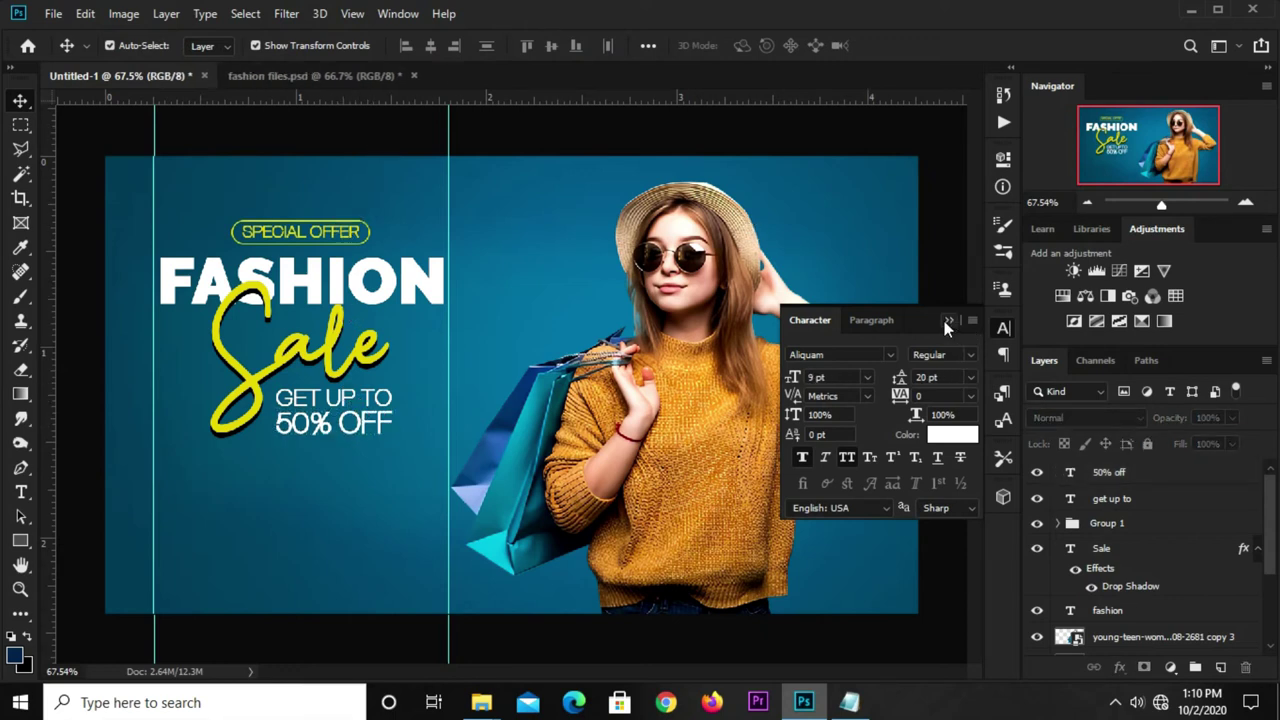
left_click(946, 322)
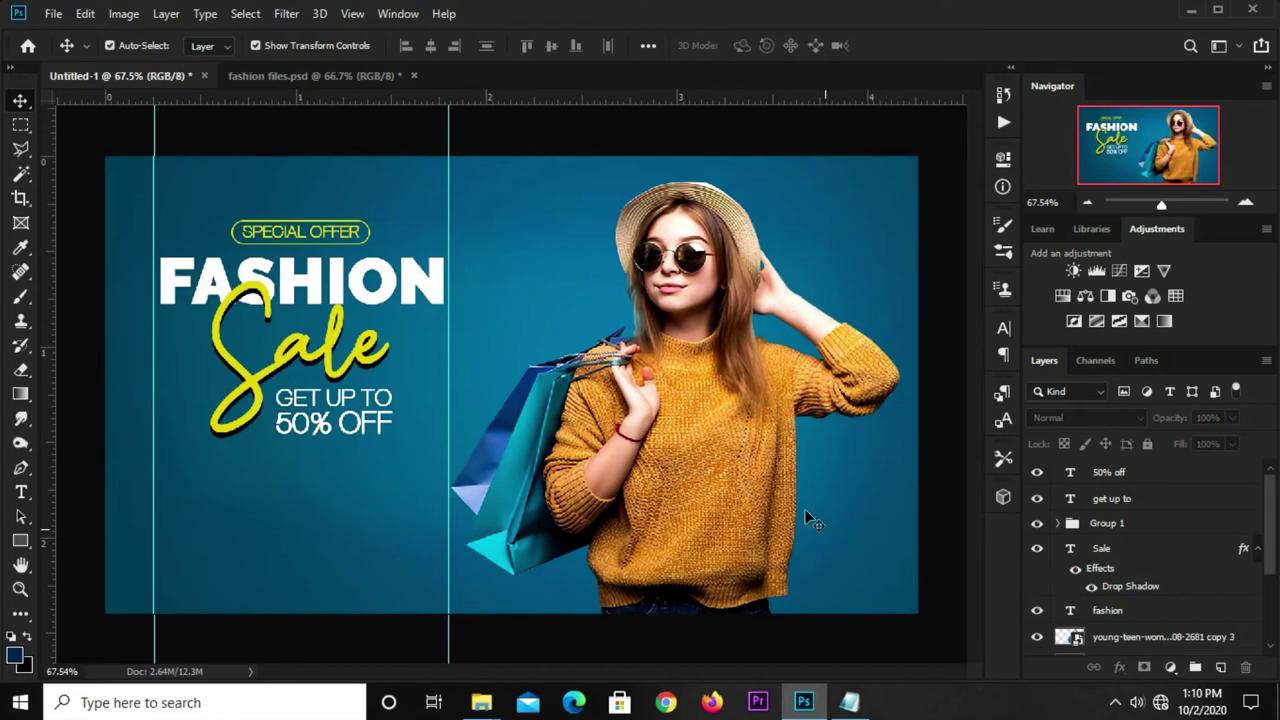
Drag the Lorem ipsum text layer from fashion files.psd into the banner, below 50% OFF.
left_click(318, 76)
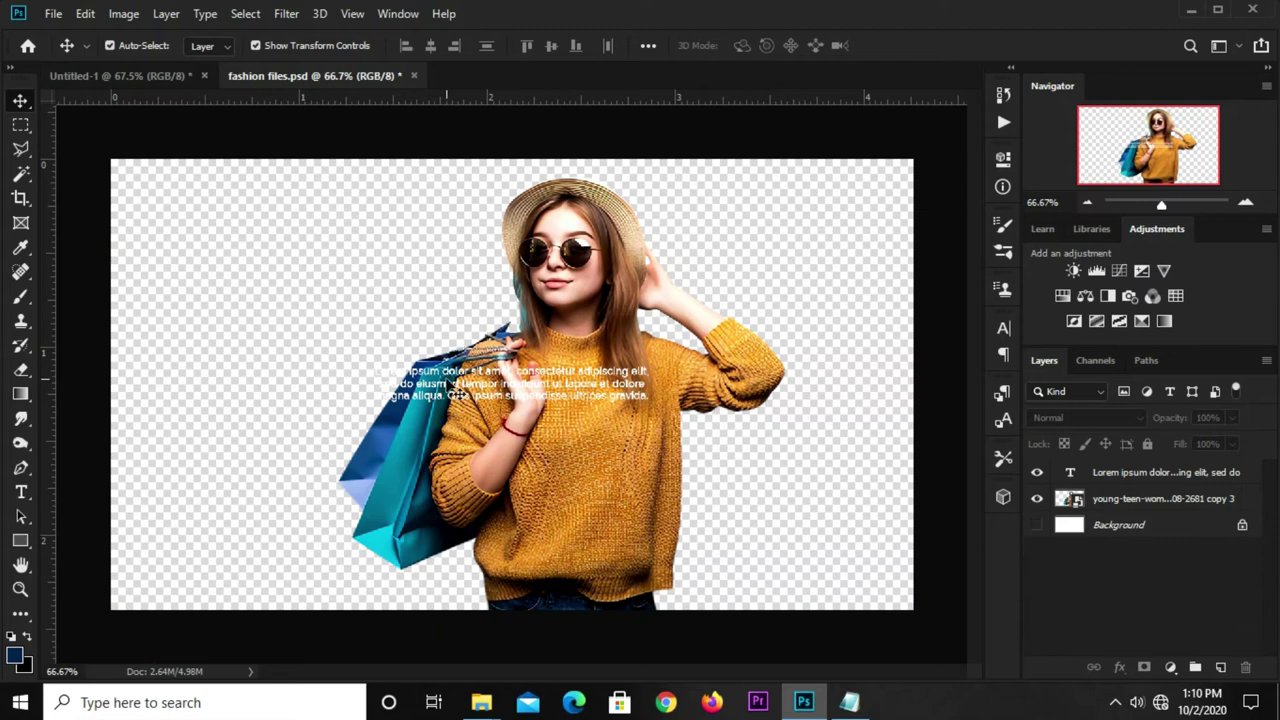
left_click(445, 385)
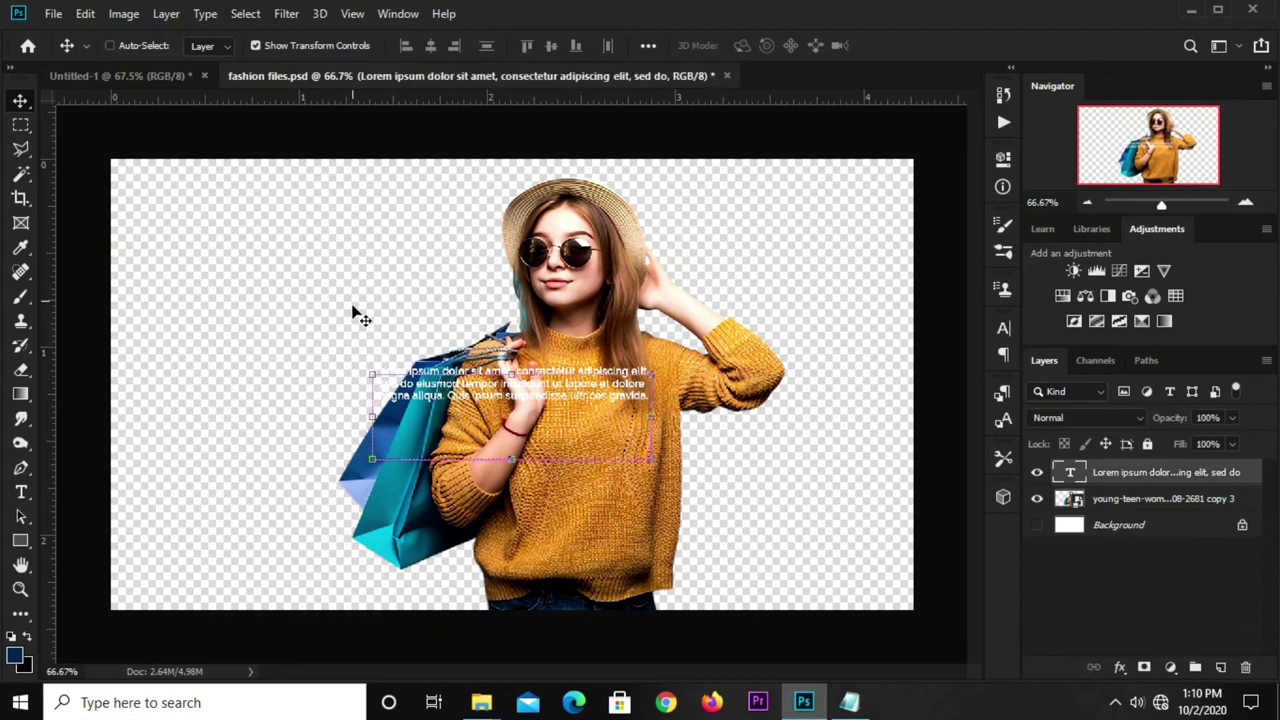
left_click(155, 77)
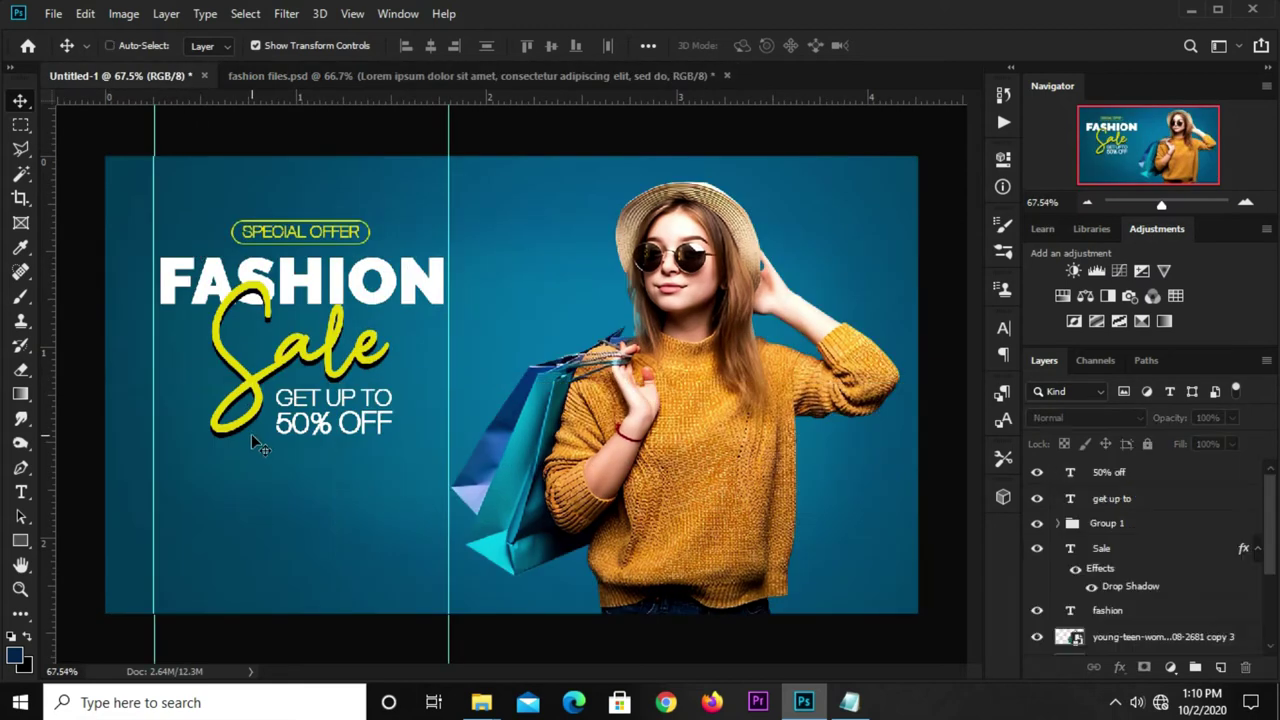
left_click_drag(226, 350, 251, 461)
key("ctrl+t")
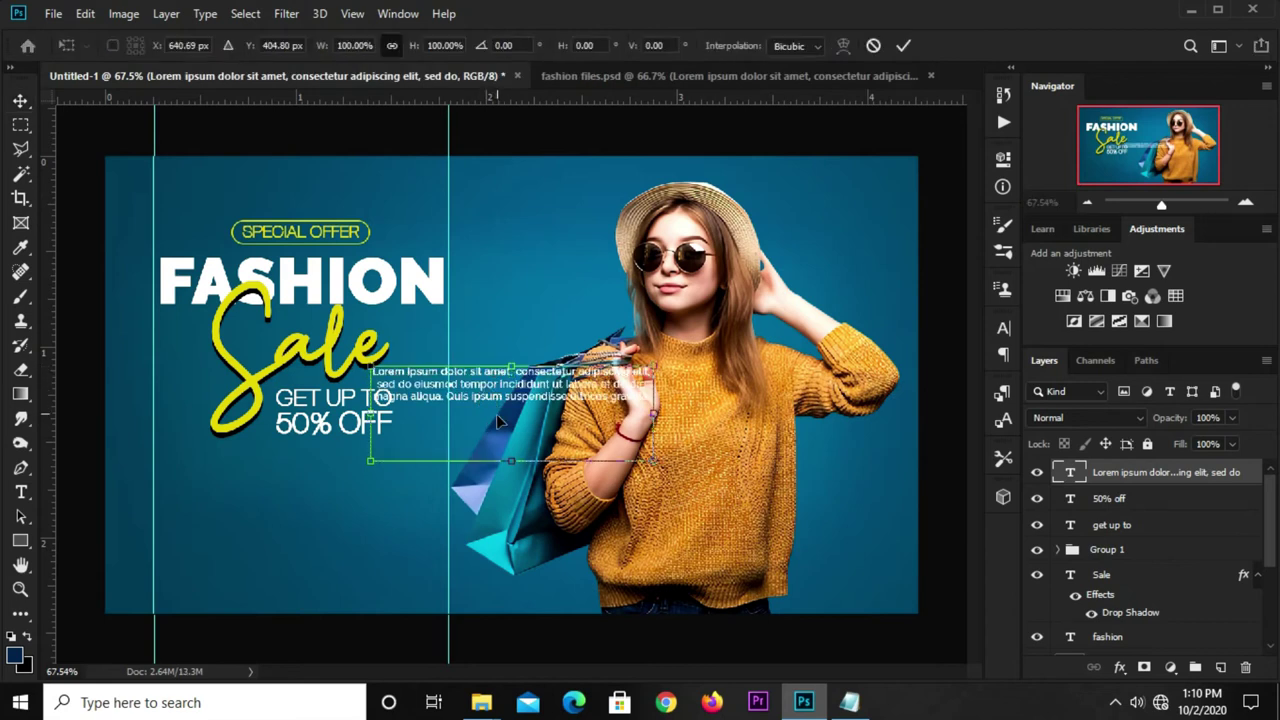
left_click_drag(524, 406, 309, 503)
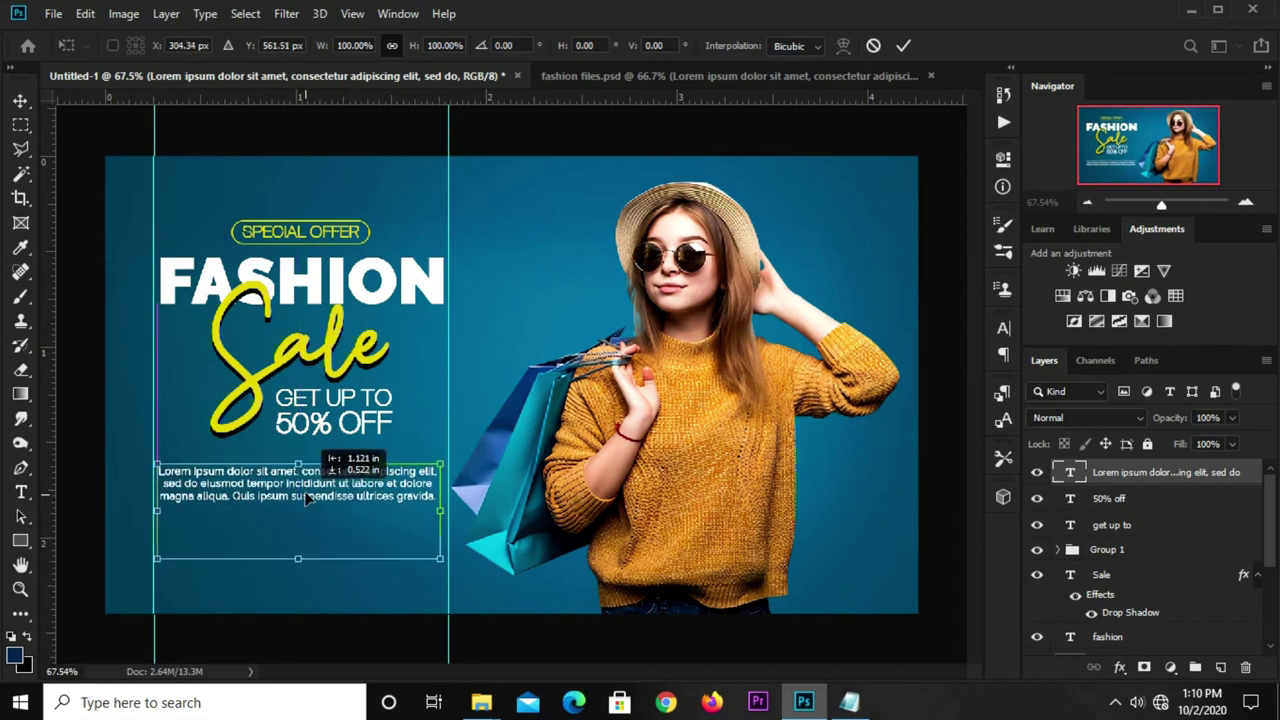
left_click_drag(309, 503, 309, 496)
key("Return")
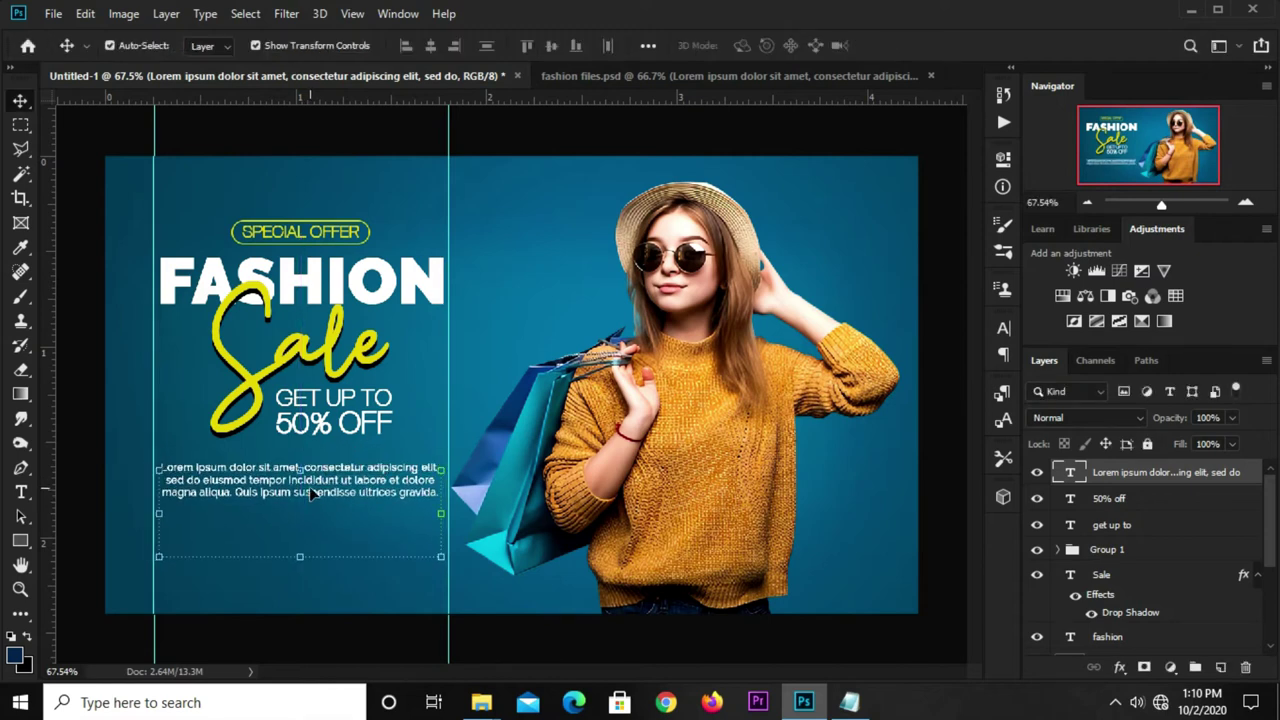
left_click(320, 168)
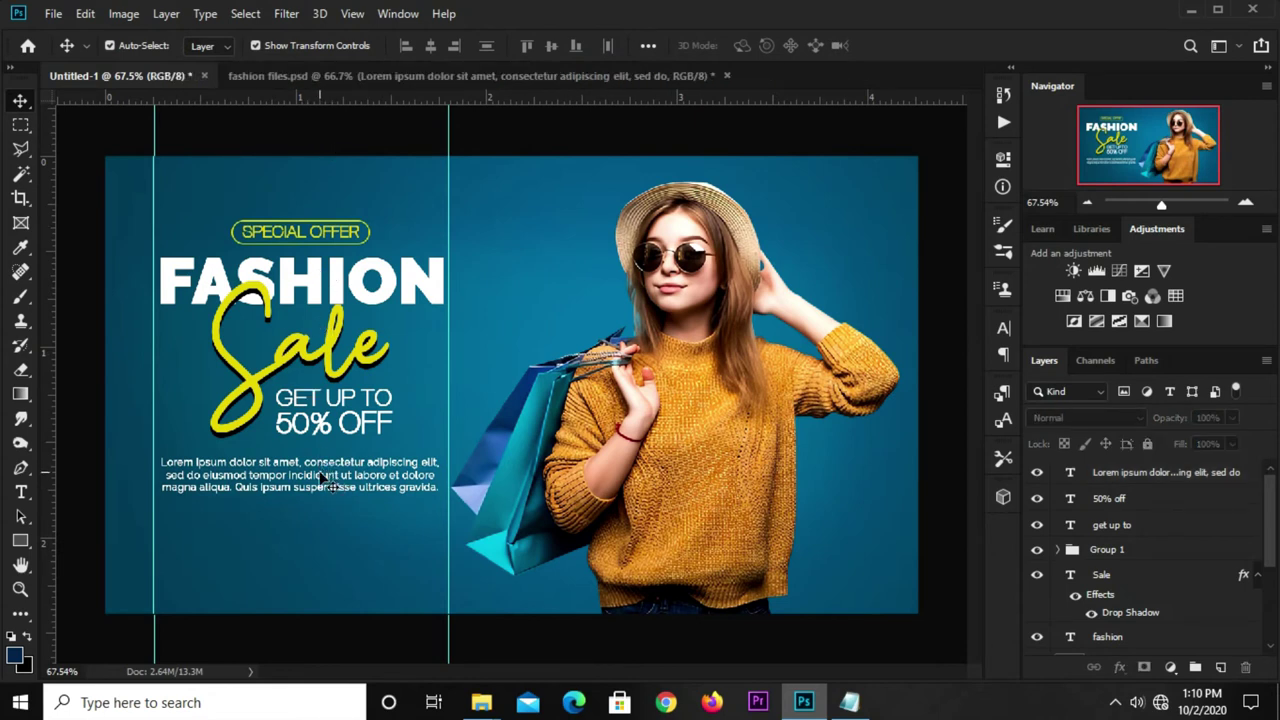
Draw a 200 × 47 px rectangle with no fill and a 3 px yellow stroke below the paragraph.
left_click(22, 541)
right_click(22, 541)
left_click(100, 541)
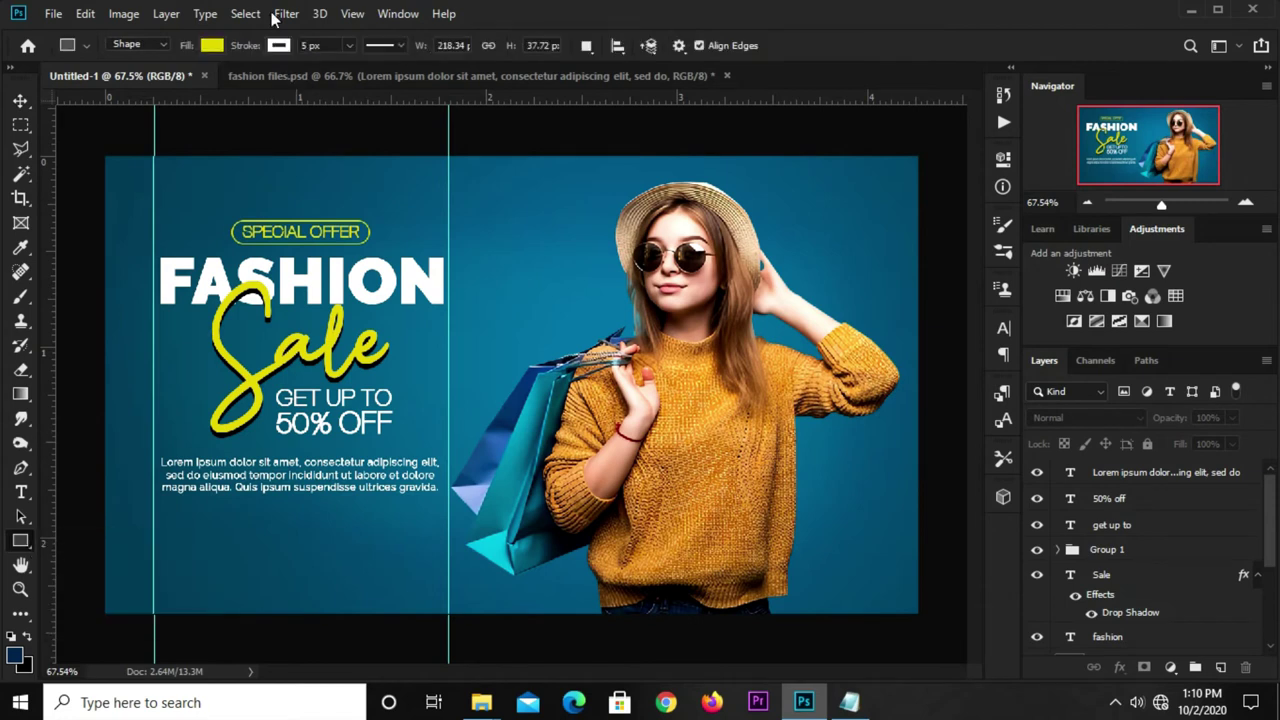
left_click(210, 46)
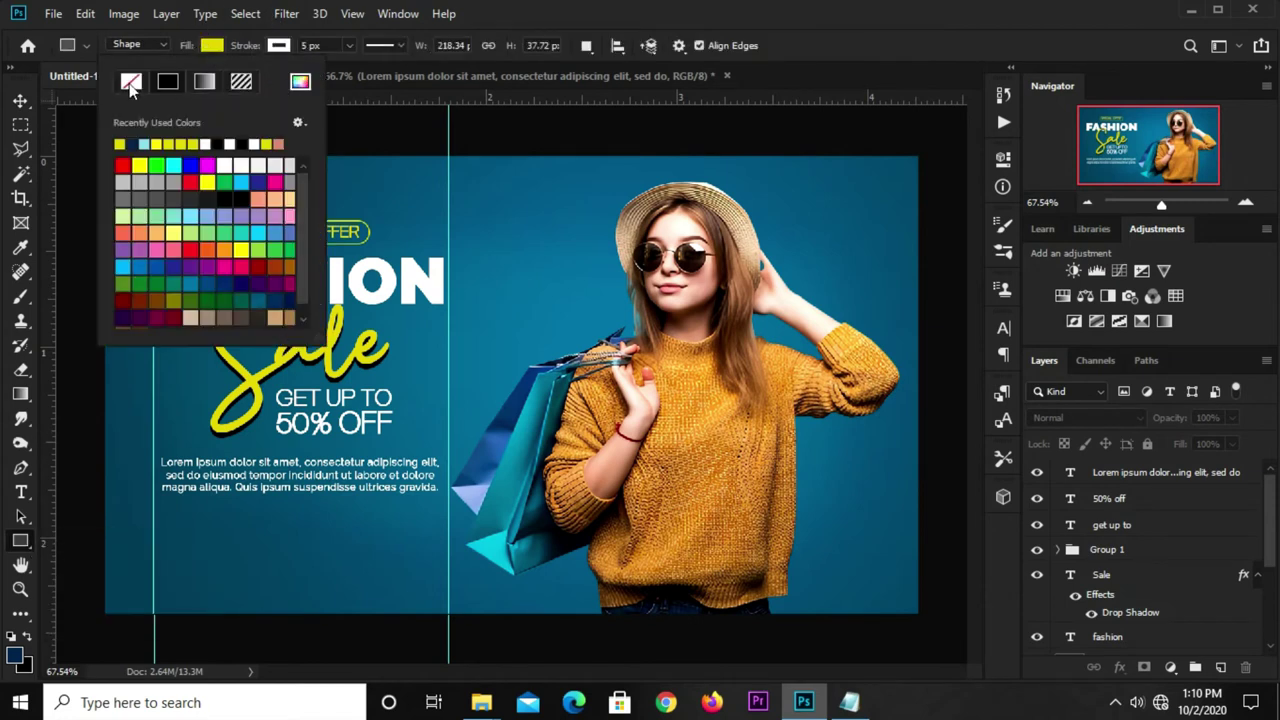
left_click(278, 45)
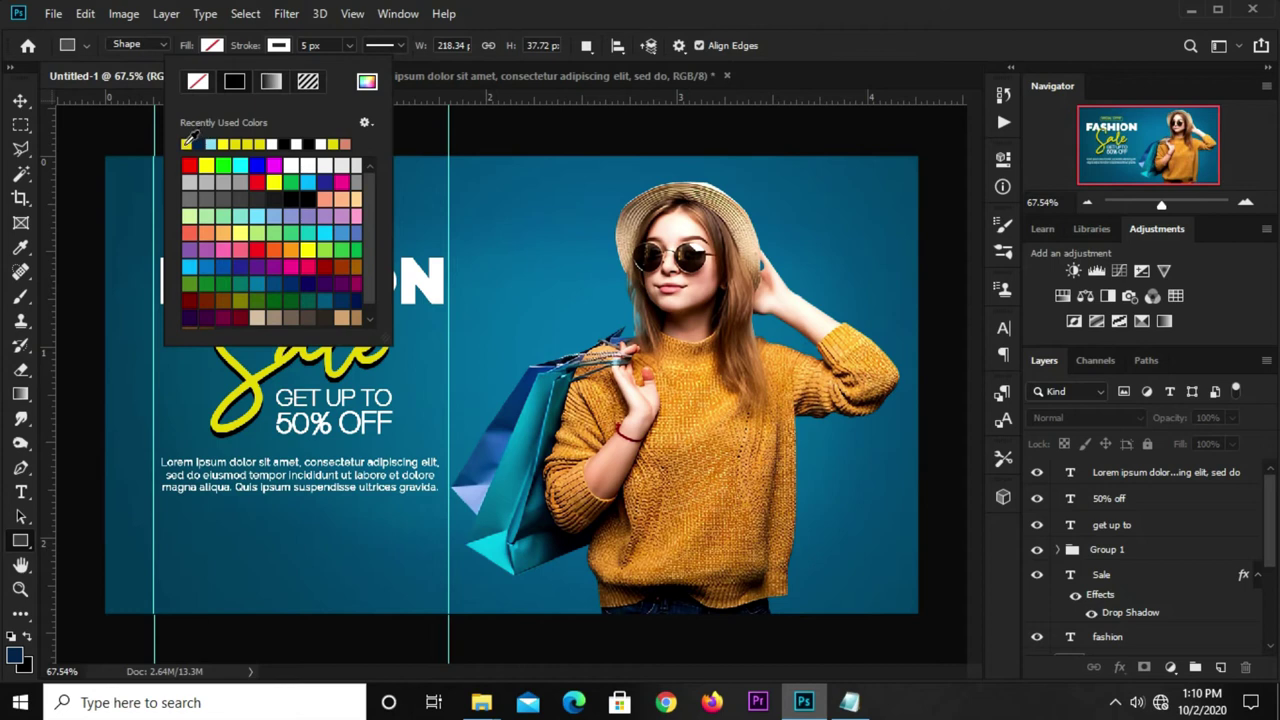
left_click(327, 45)
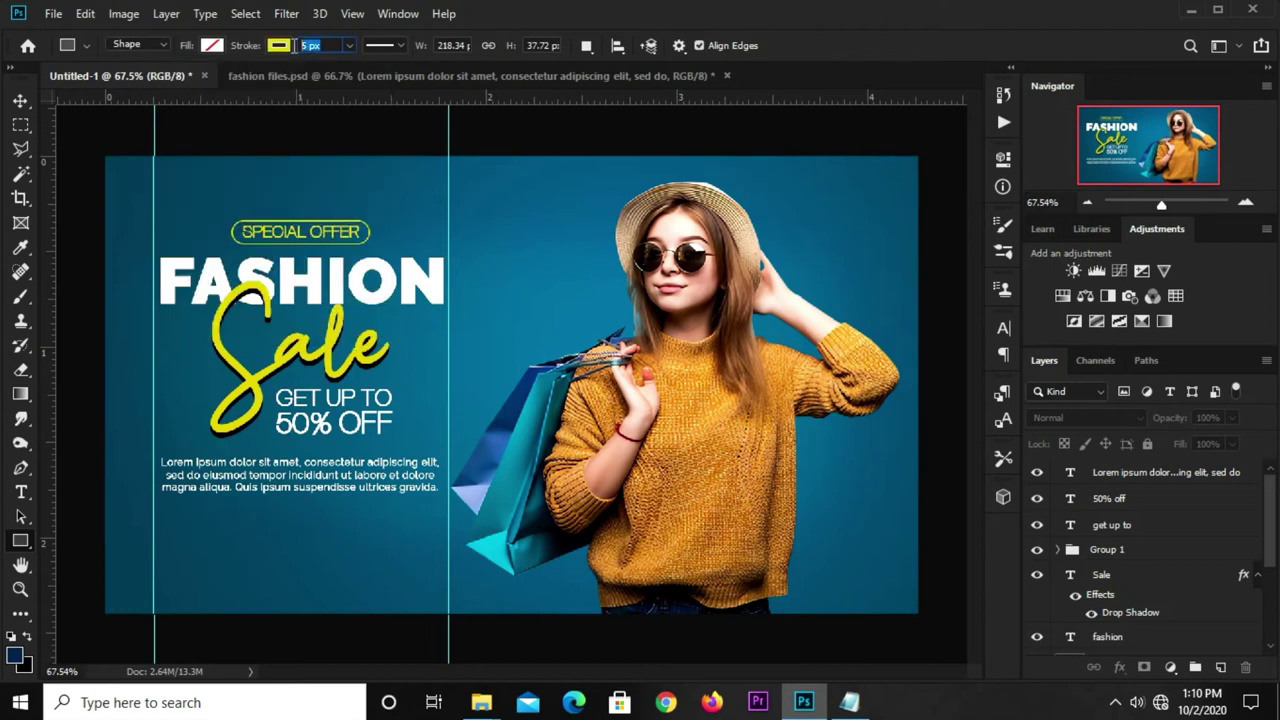
type("3")
key("Return")
left_click_drag(199, 516, 325, 546)
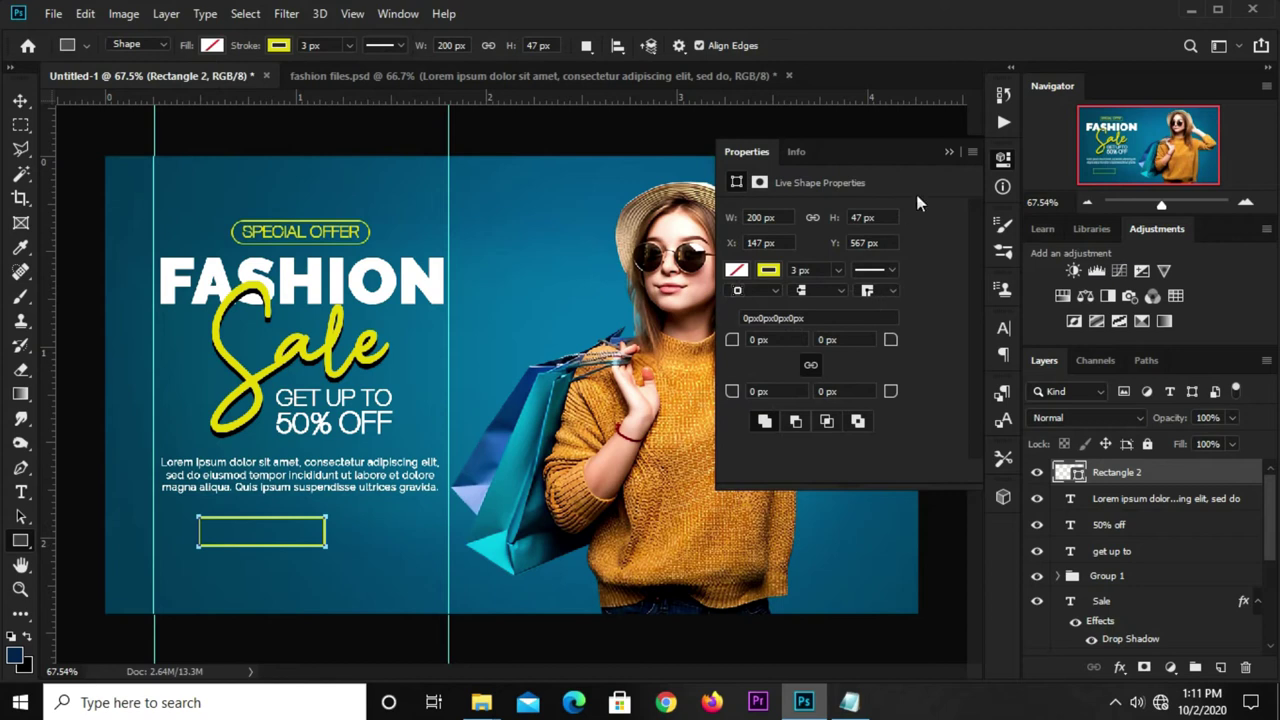
left_click(944, 146)
key("v")
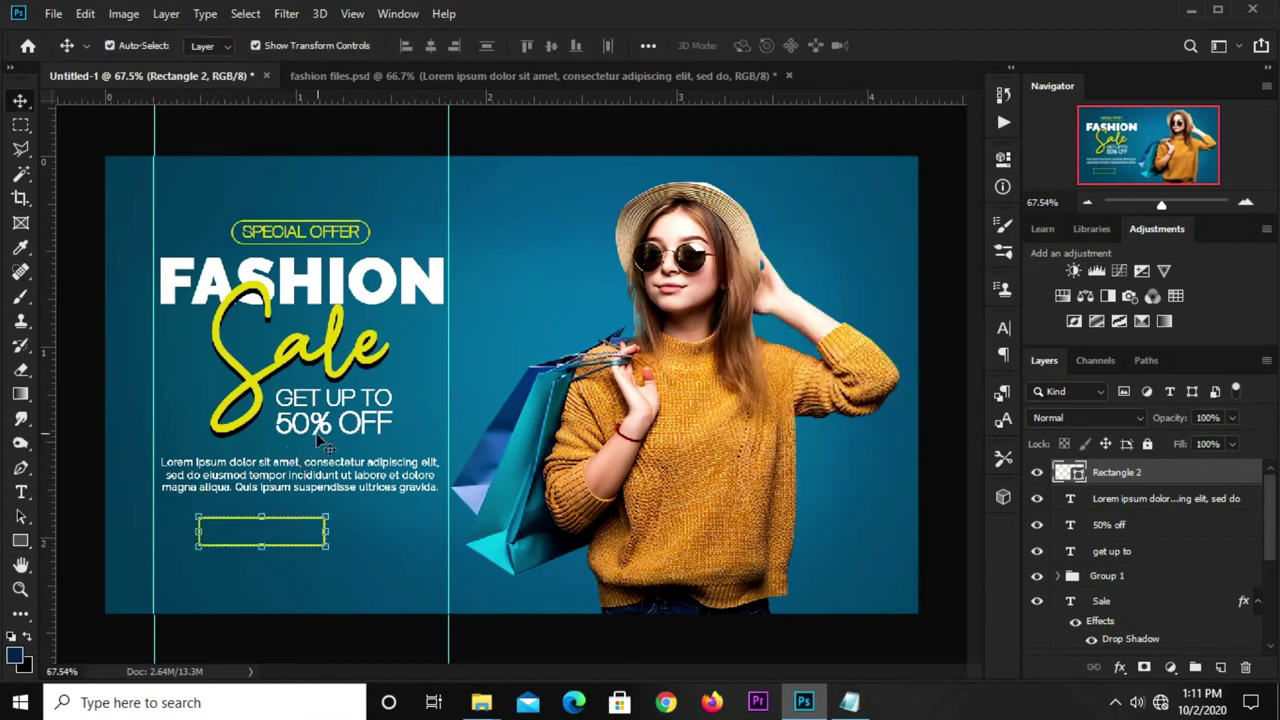
Duplicate the SPECIAL OFFER text below the rectangle and copy 'shop now' from the notes.
left_click(338, 240)
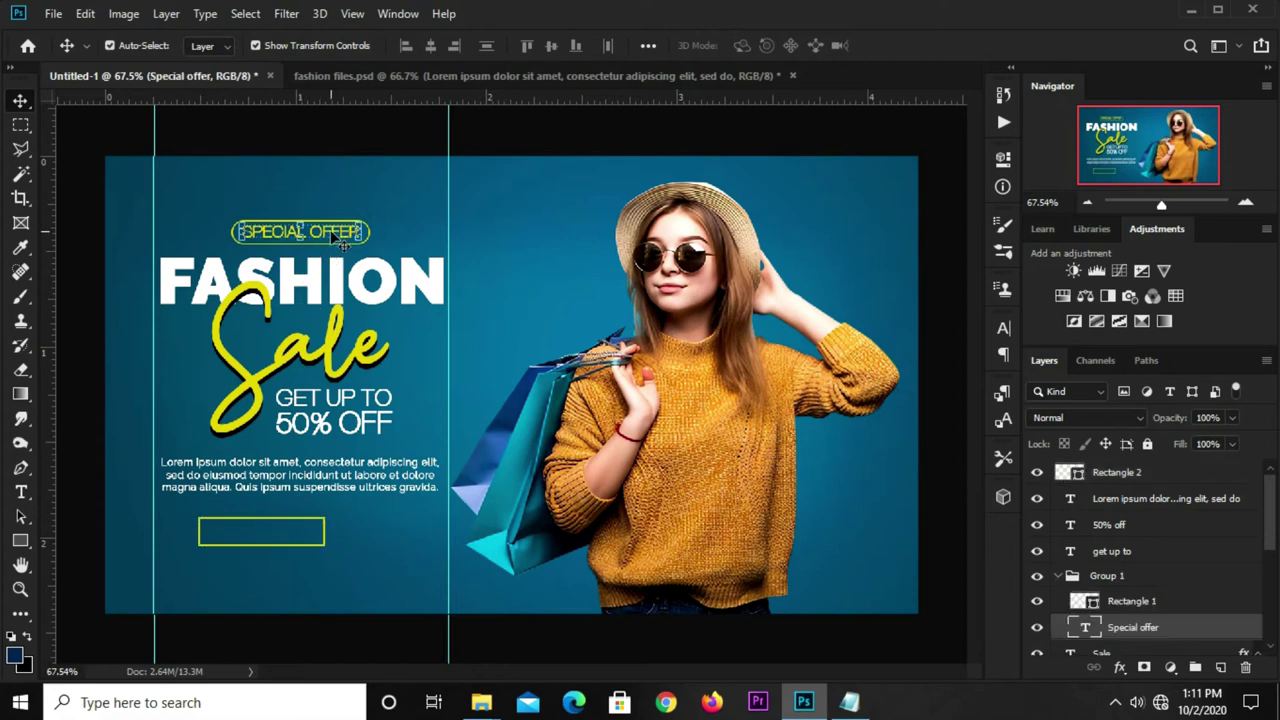
left_click_drag(333, 232, 289, 577)
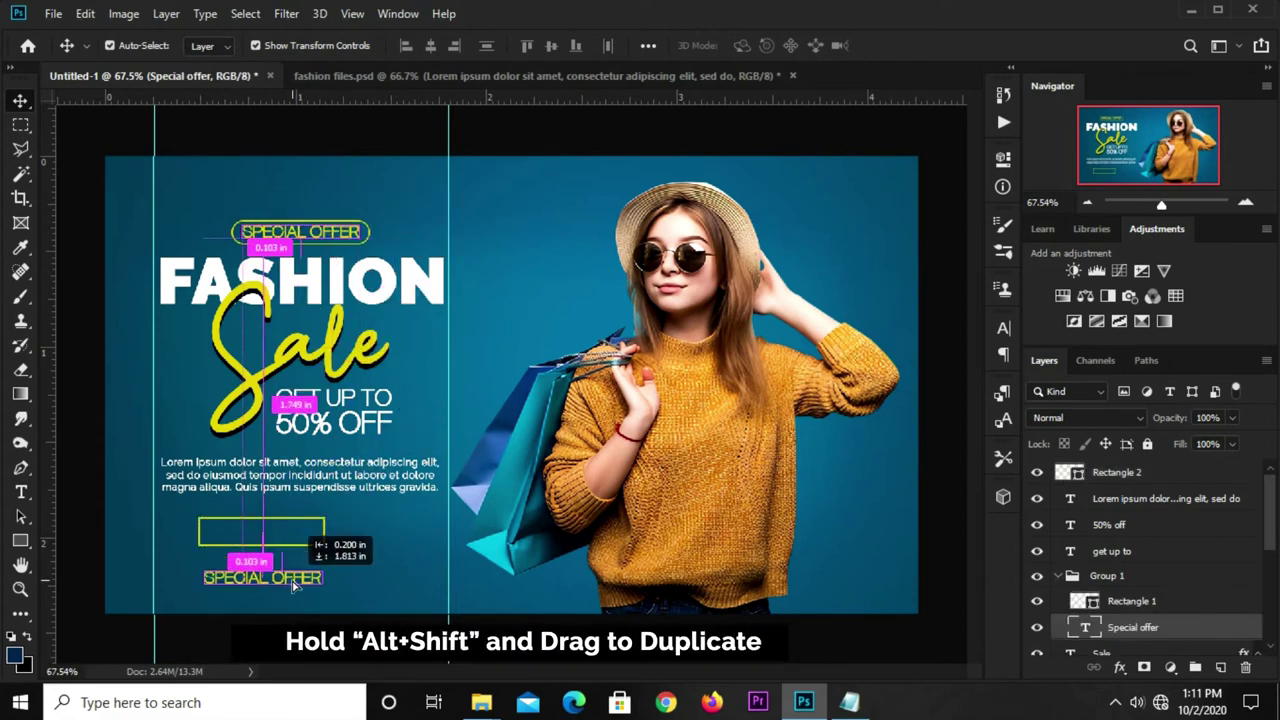
left_click(849, 702)
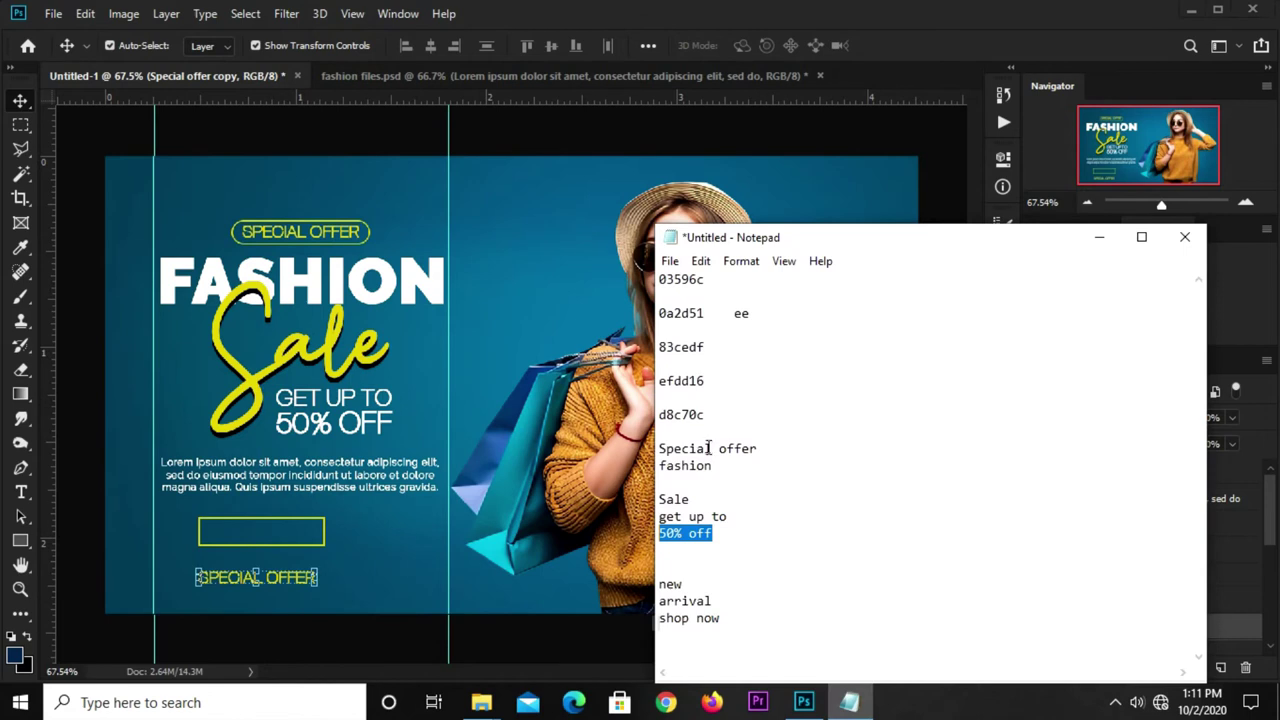
left_click(740, 548)
left_click_drag(734, 620, 657, 620)
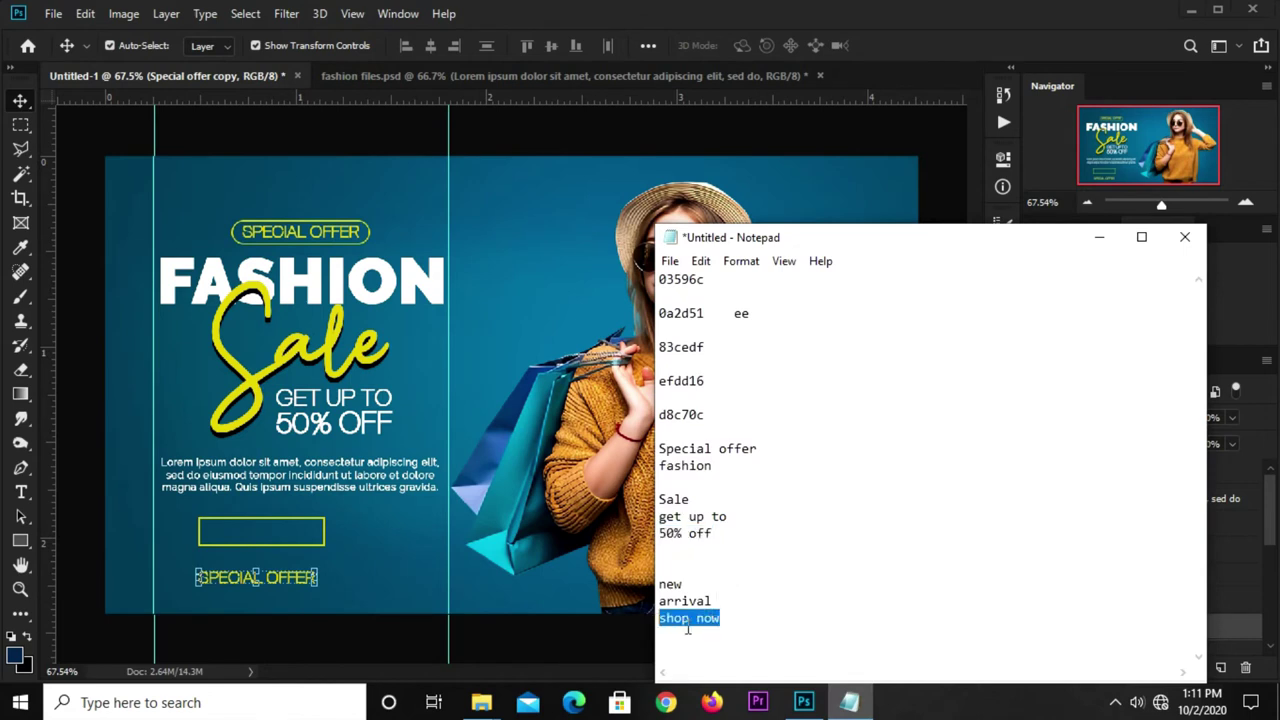
right_click(687, 624)
left_click(712, 401)
left_click(664, 140)
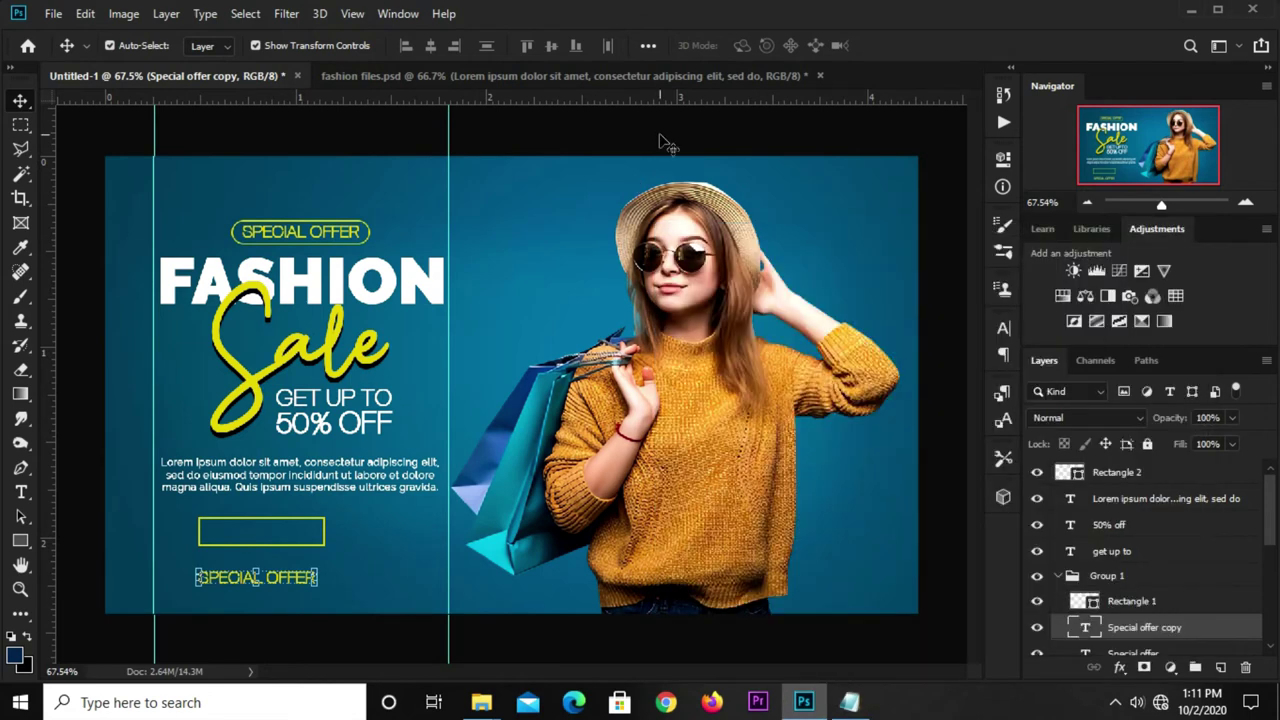
Replace the duplicate's text with SHOP NOW and scale it about 123% to fit the rectangle.
left_click(20, 492)
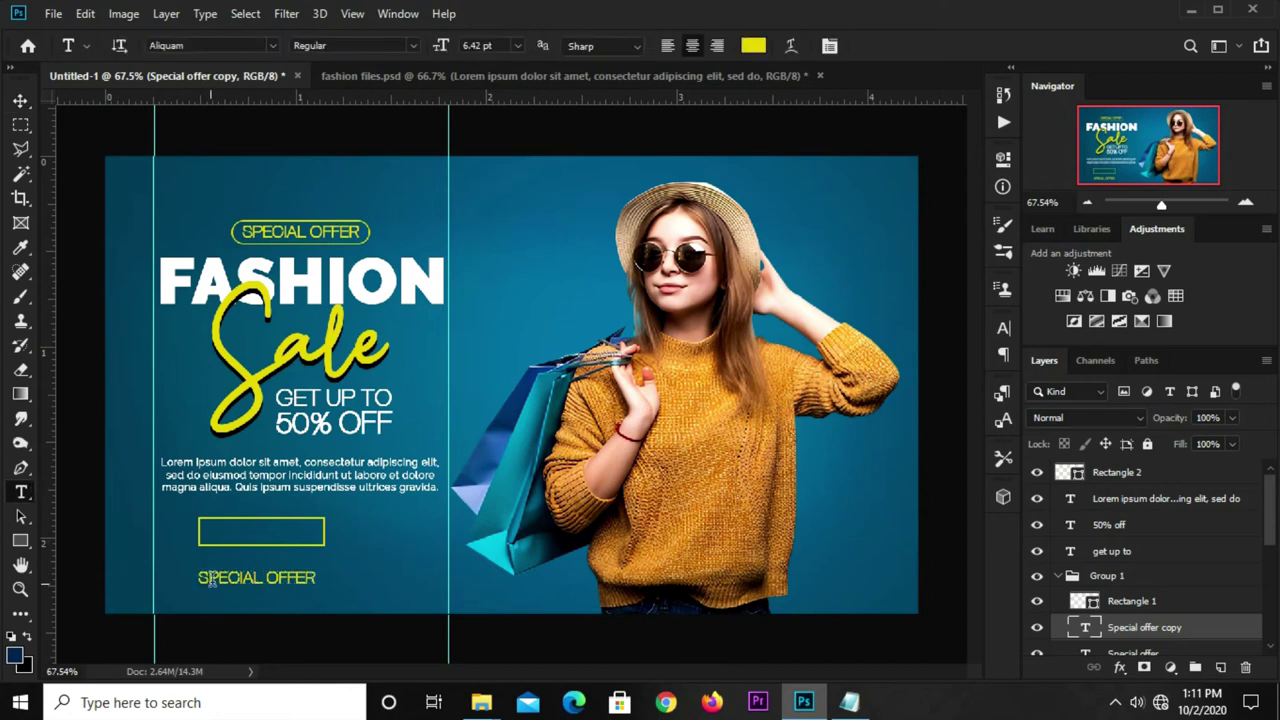
left_click(222, 572)
key("ctrl+a")
key("ctrl+v")
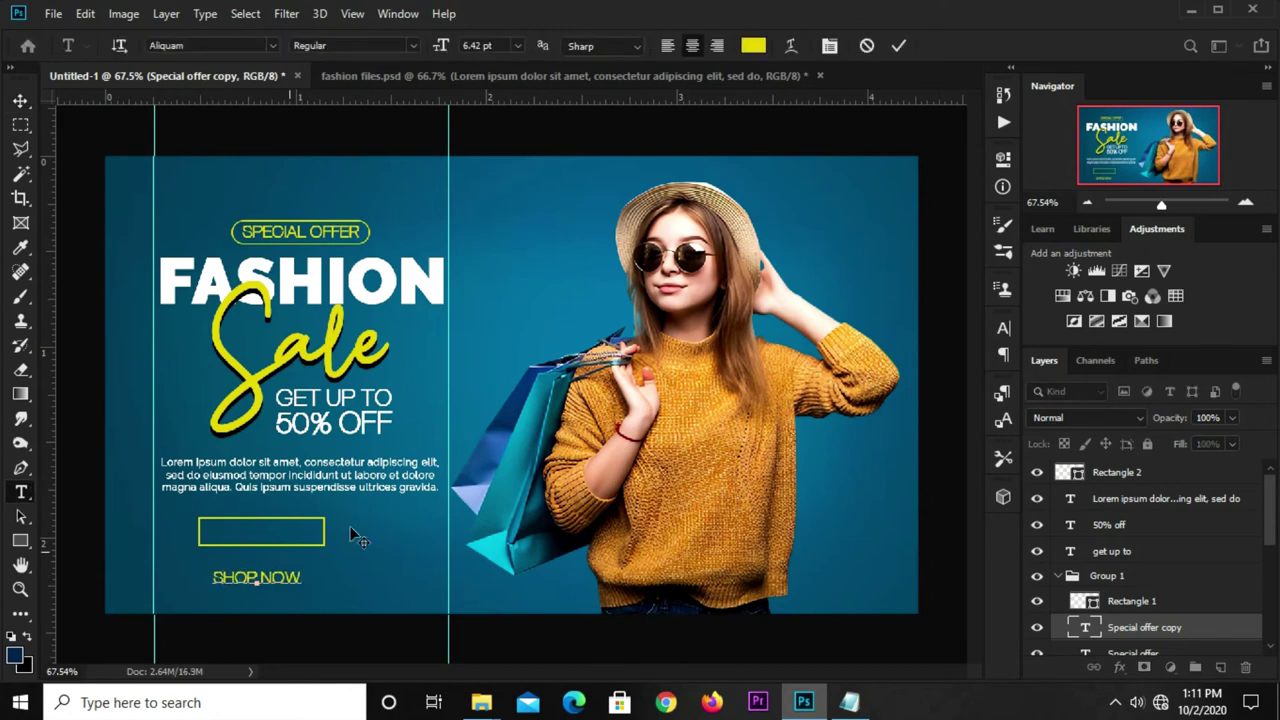
left_click(900, 46)
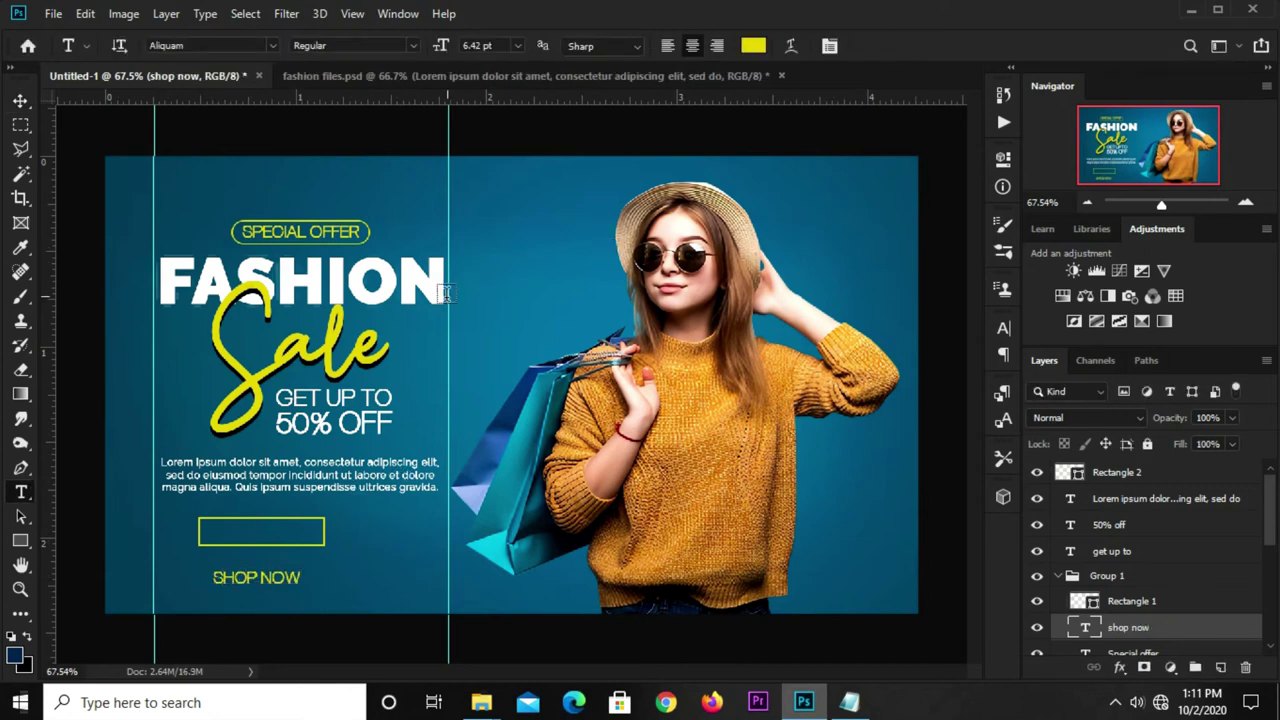
key("v")
key("ctrl+t")
mouse_move(306, 577)
left_mouse_down()
mouse_move(325, 577)
mouse_move(280, 537)
left_mouse_up()
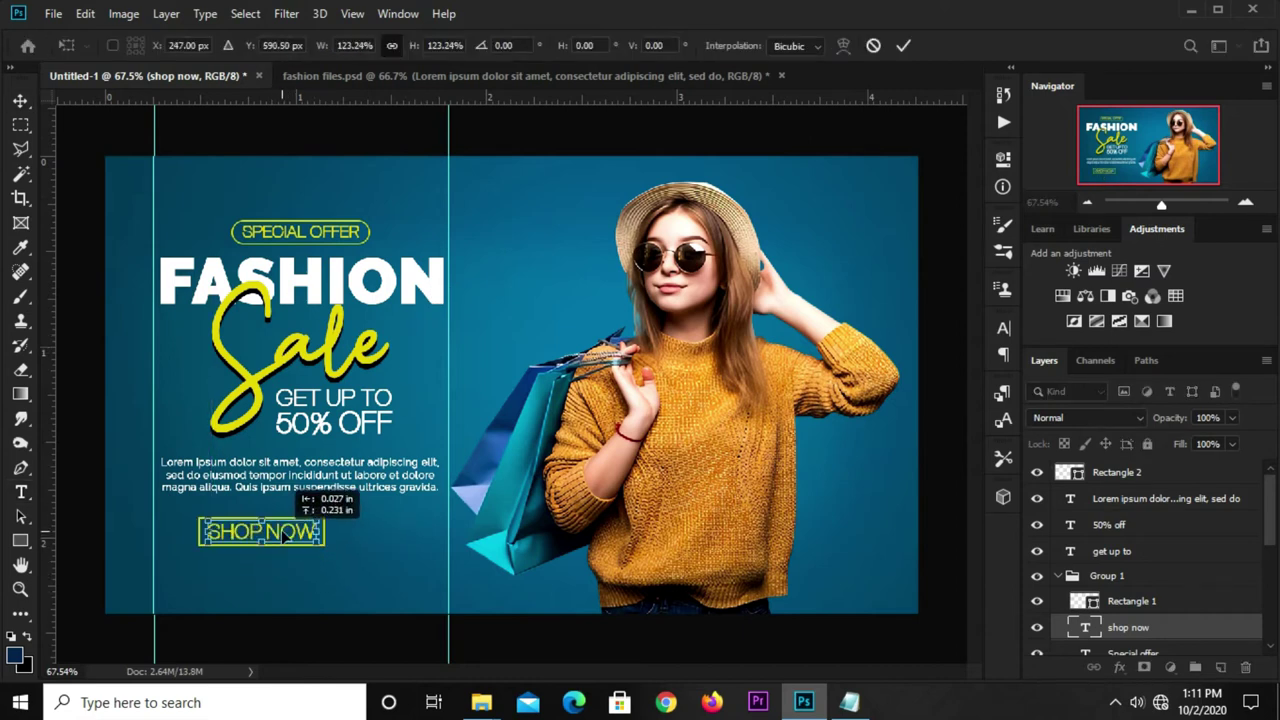
key("Return")
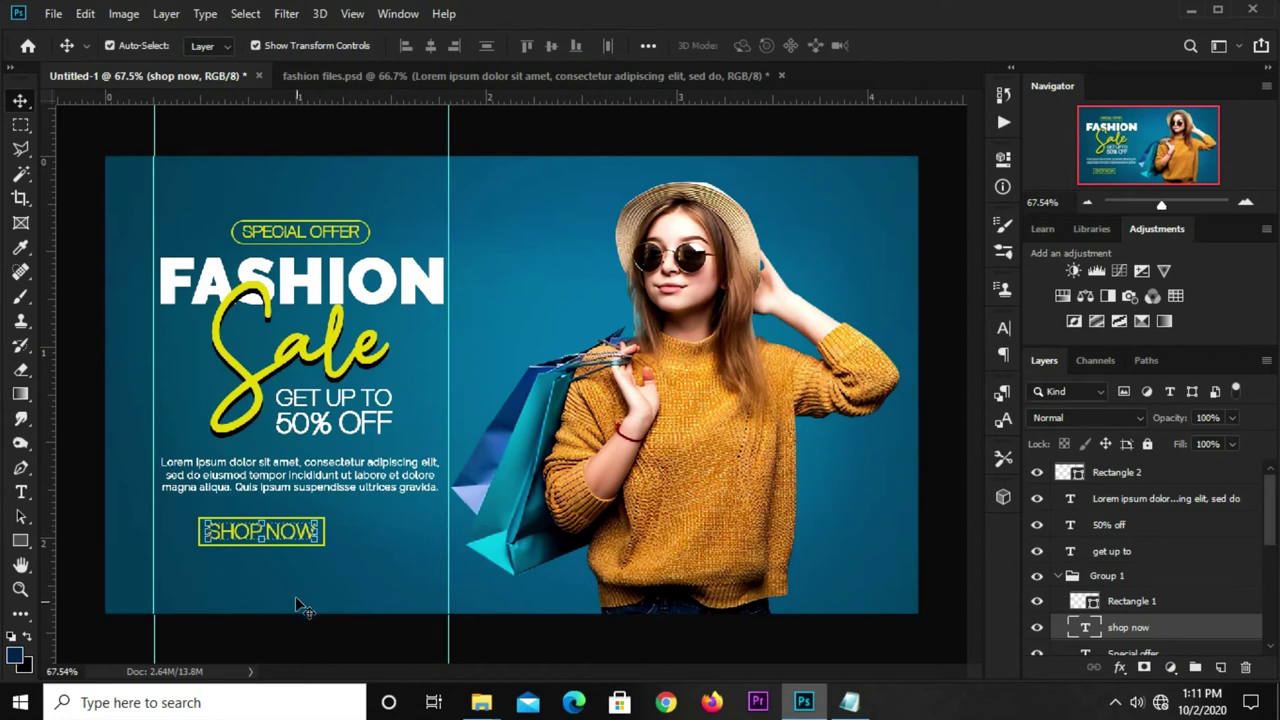
Move the Rectangle 1 and shop now layers out of Group 1.
left_click(303, 538)
left_click(1108, 577)
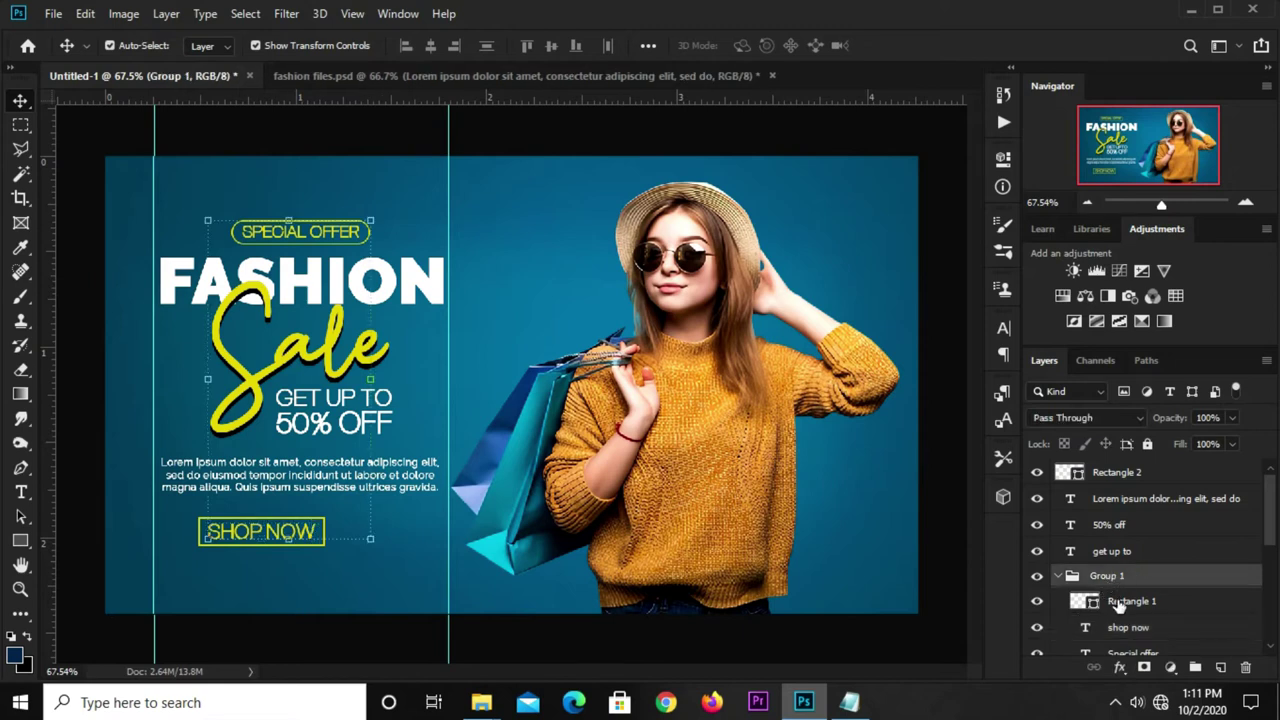
left_click(1118, 602)
left_click(1128, 627, "shift")
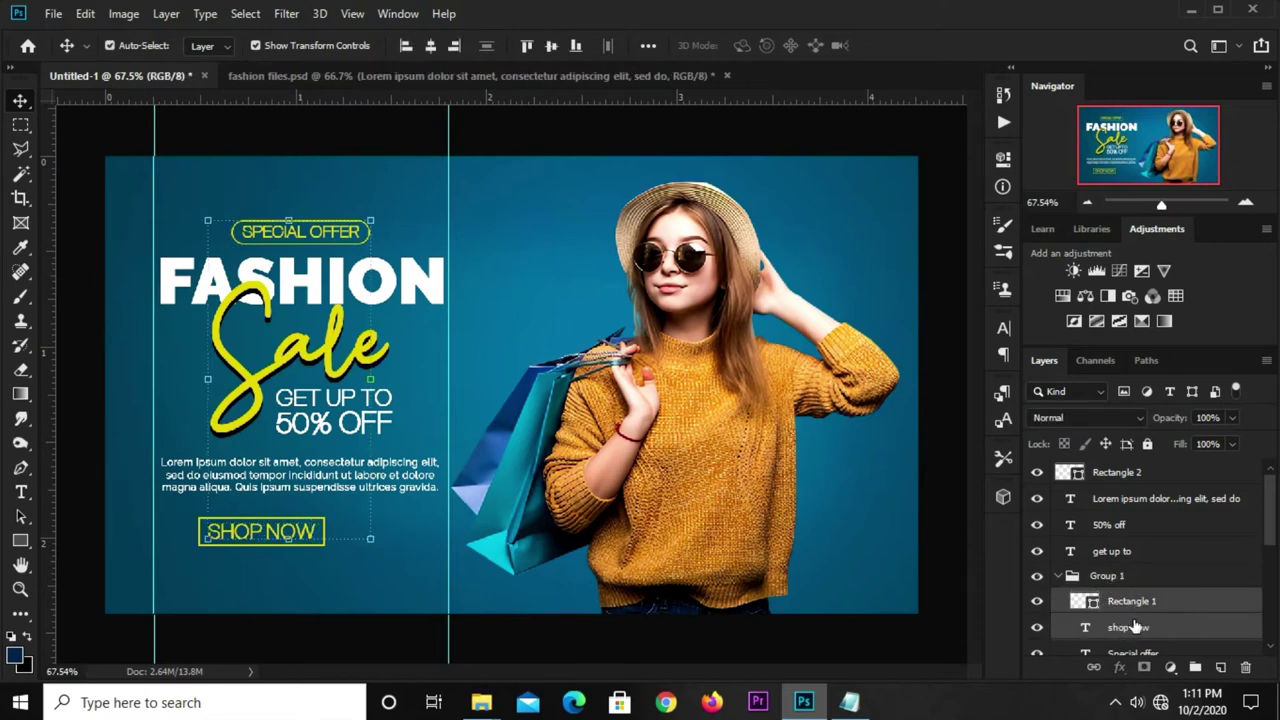
left_click_drag(1136, 622, 1130, 541)
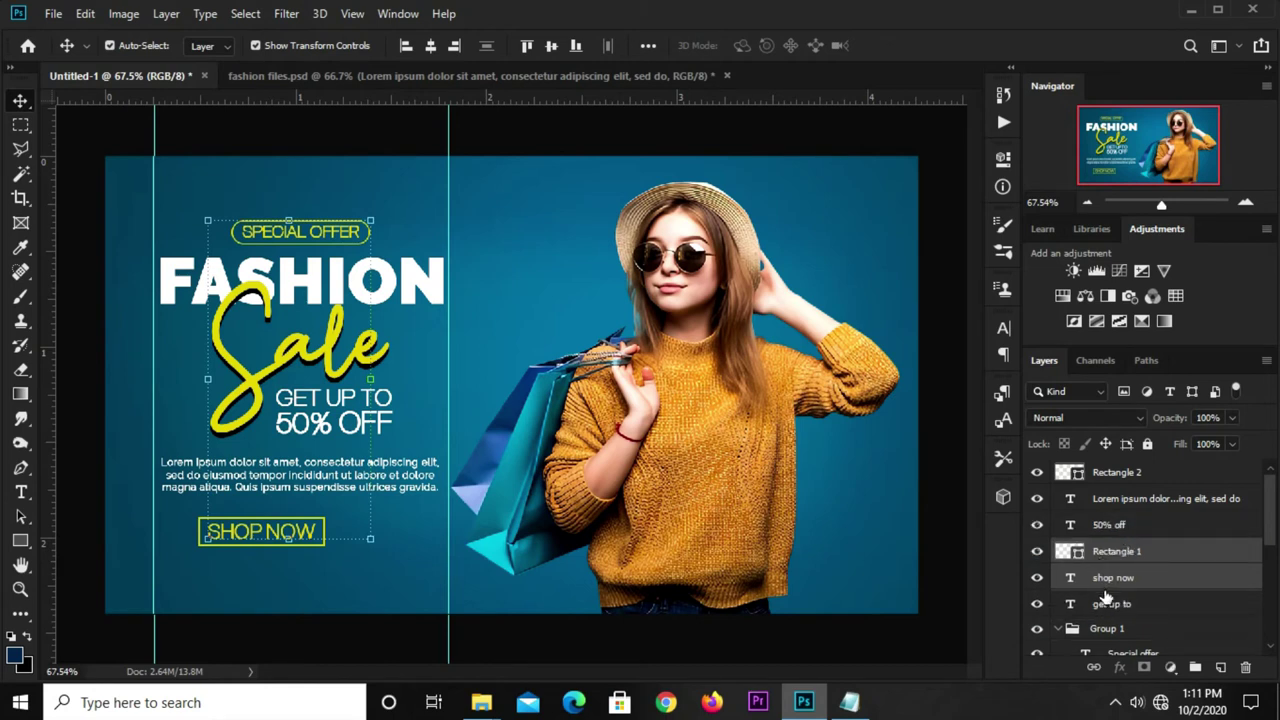
Group Rectangle 2 and shop now into Group 2, checking it by toggling visibility.
left_click(924, 642)
left_click(1085, 552)
left_click(1097, 582)
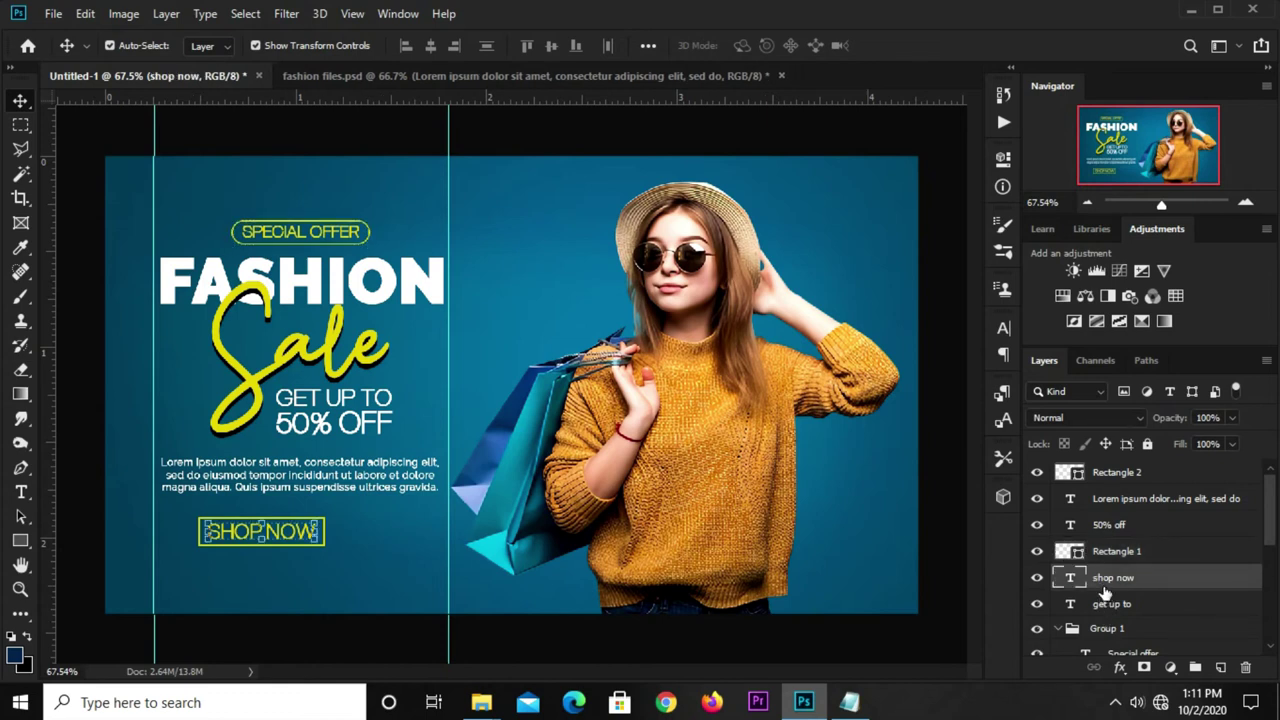
left_click(1124, 476)
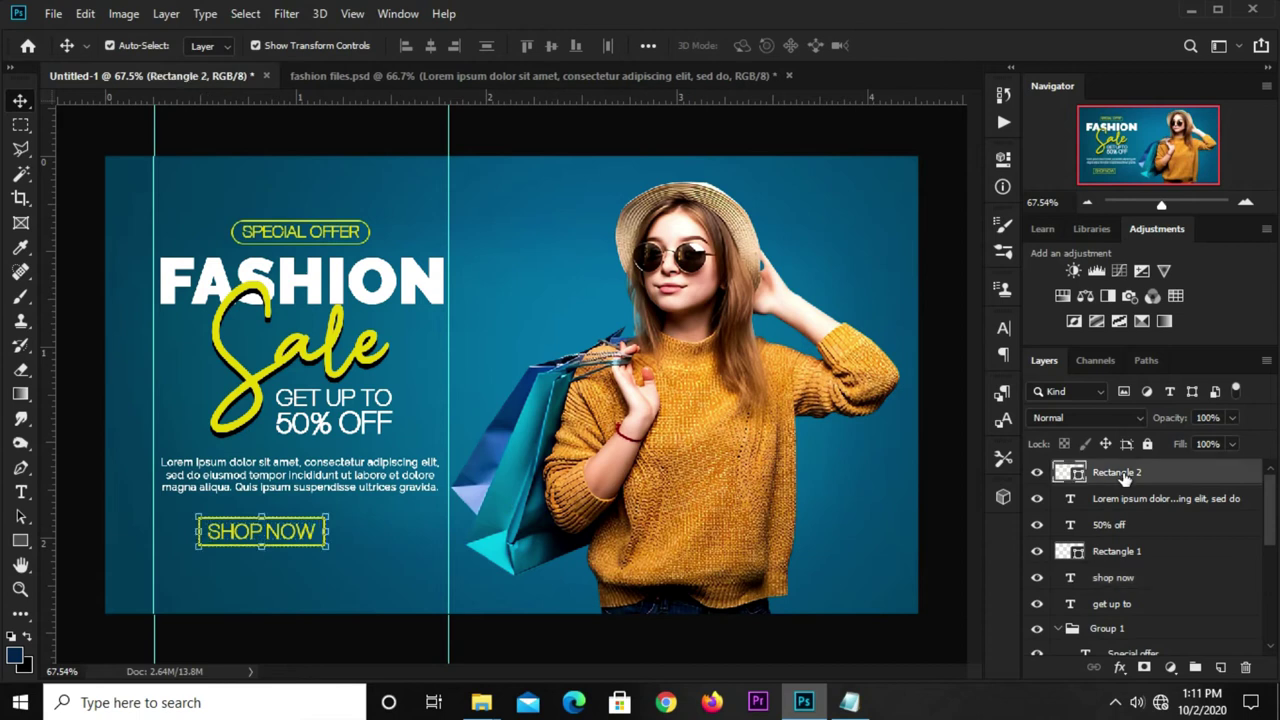
left_click(1122, 581, "ctrl")
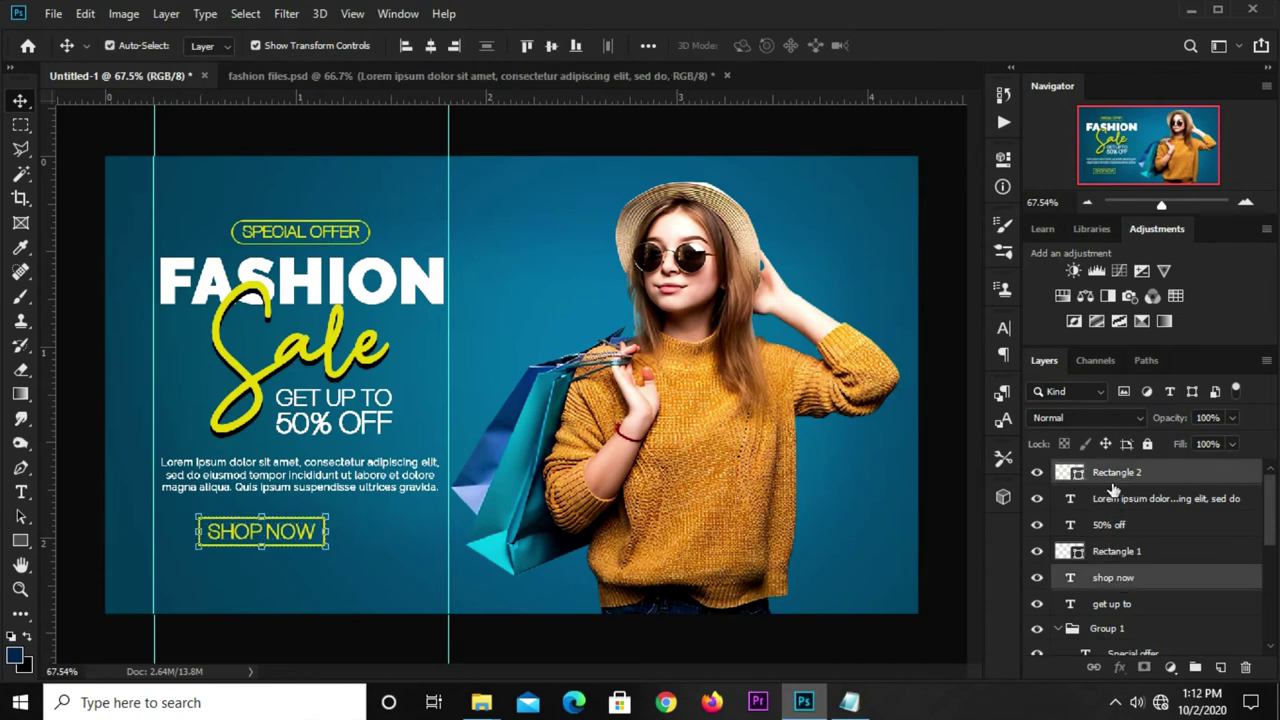
key("ctrl+g")
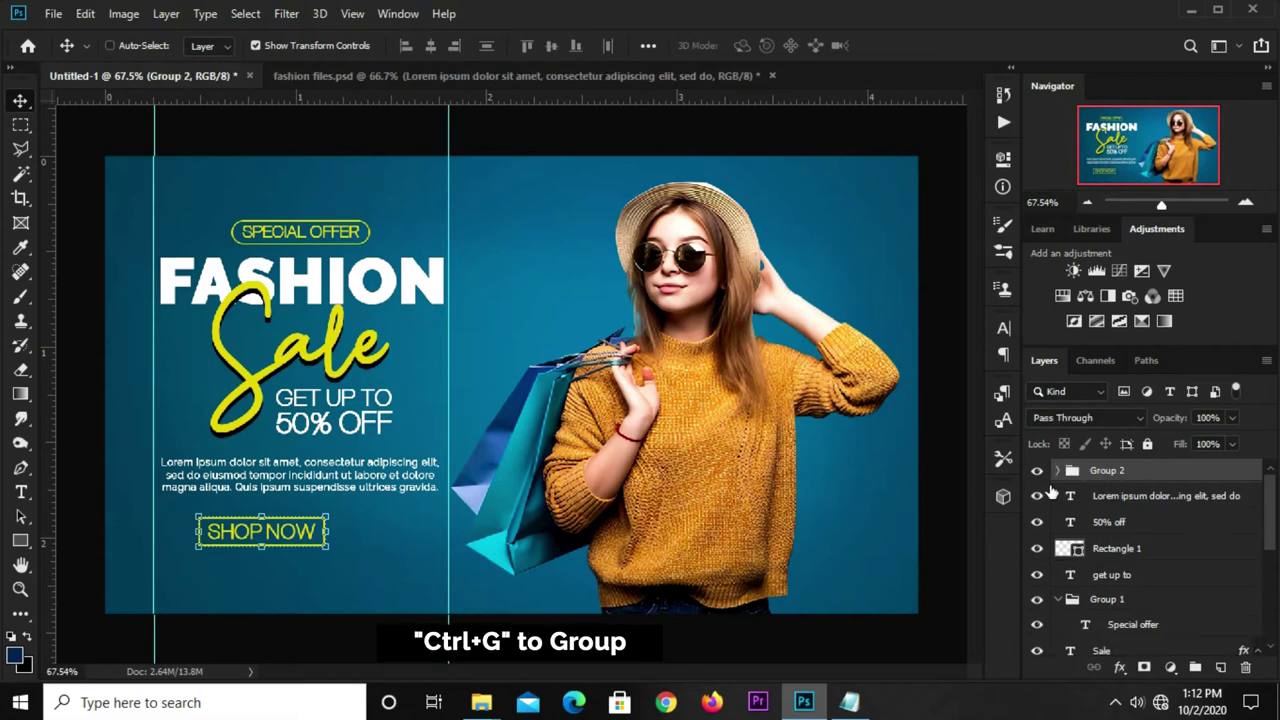
left_click(1037, 471)
left_click(1037, 471)
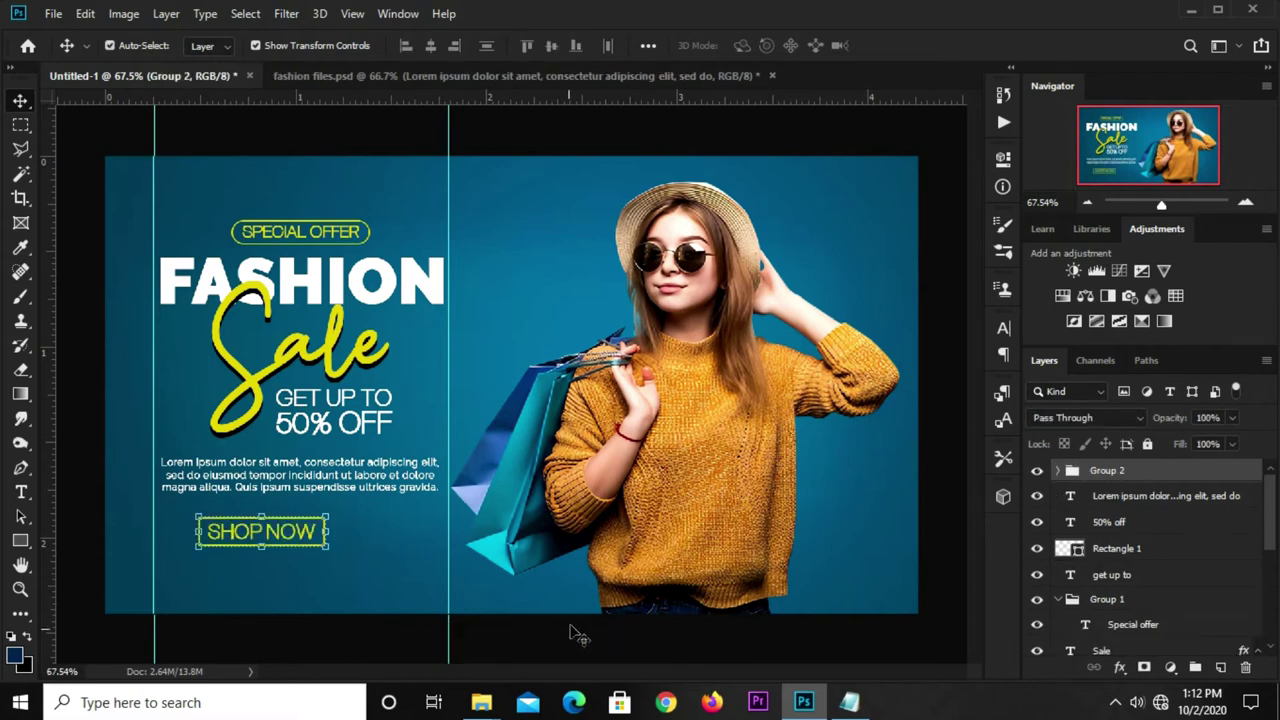
left_click(563, 630)
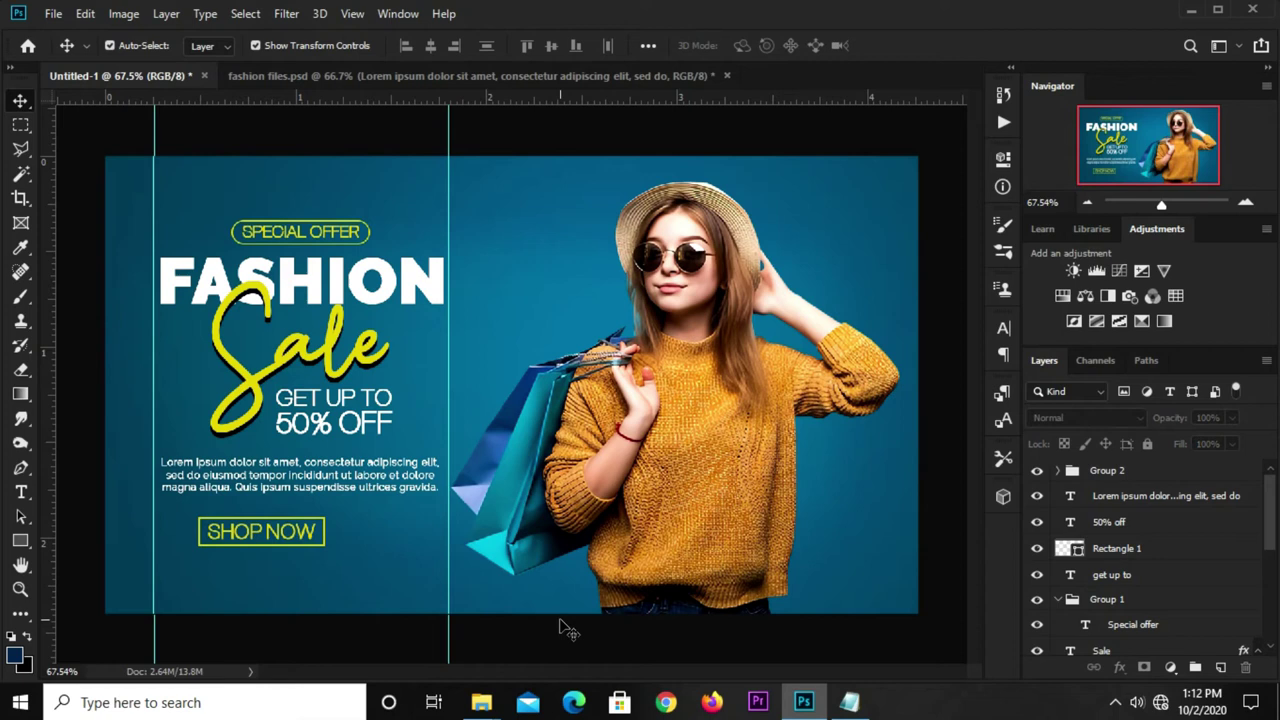
Set the Rectangle tool fill colour to #efdd16, pasted from the notes.
left_click_drag(12, 540, 68, 539)
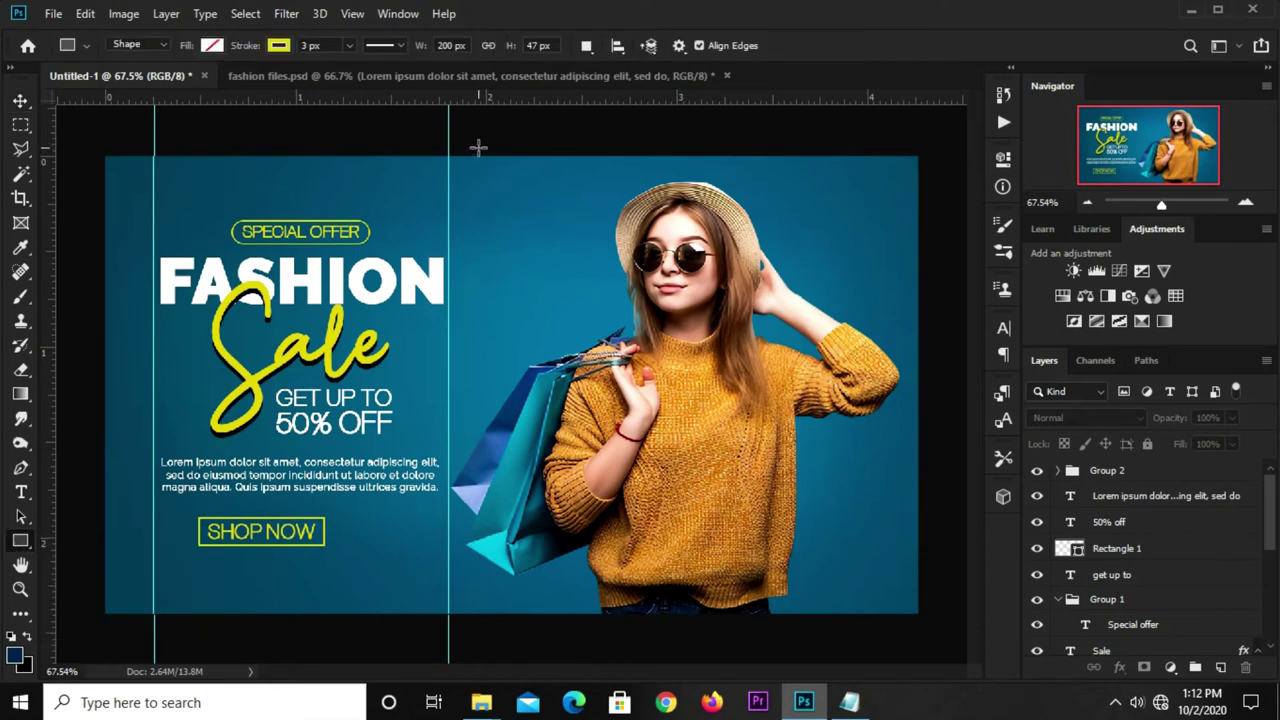
left_click(211, 45)
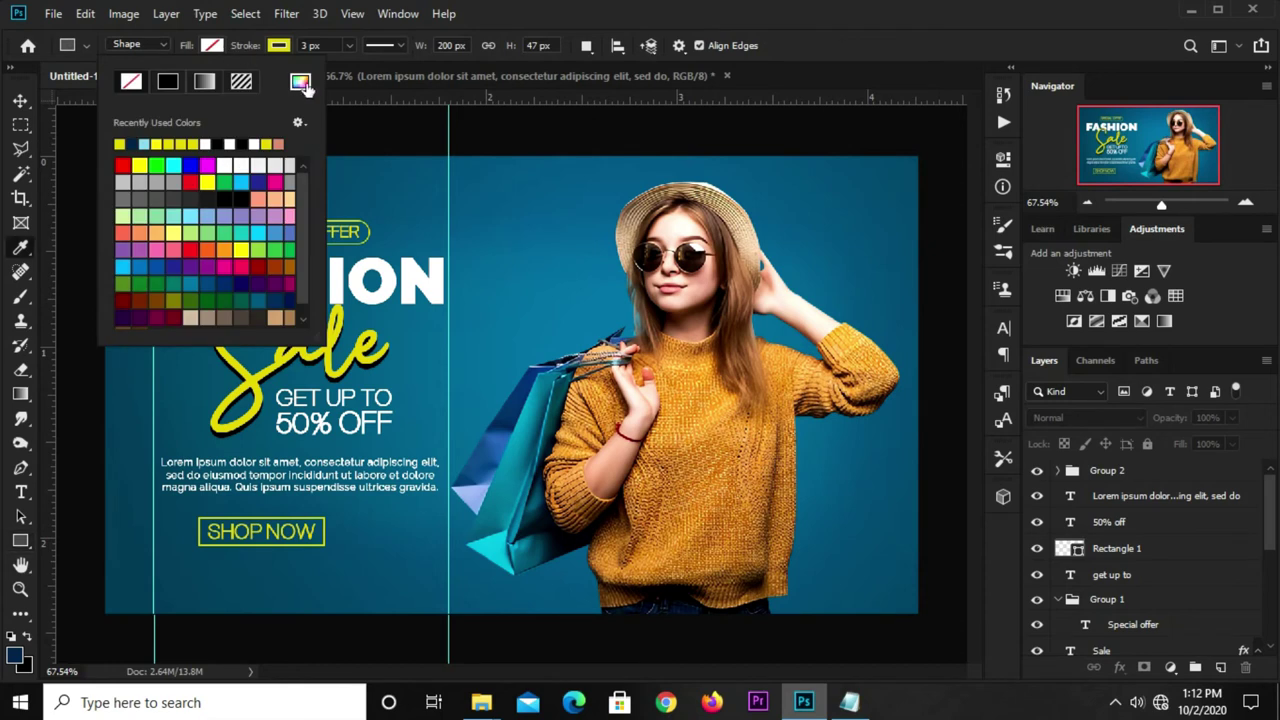
left_click(300, 81)
left_click(849, 702)
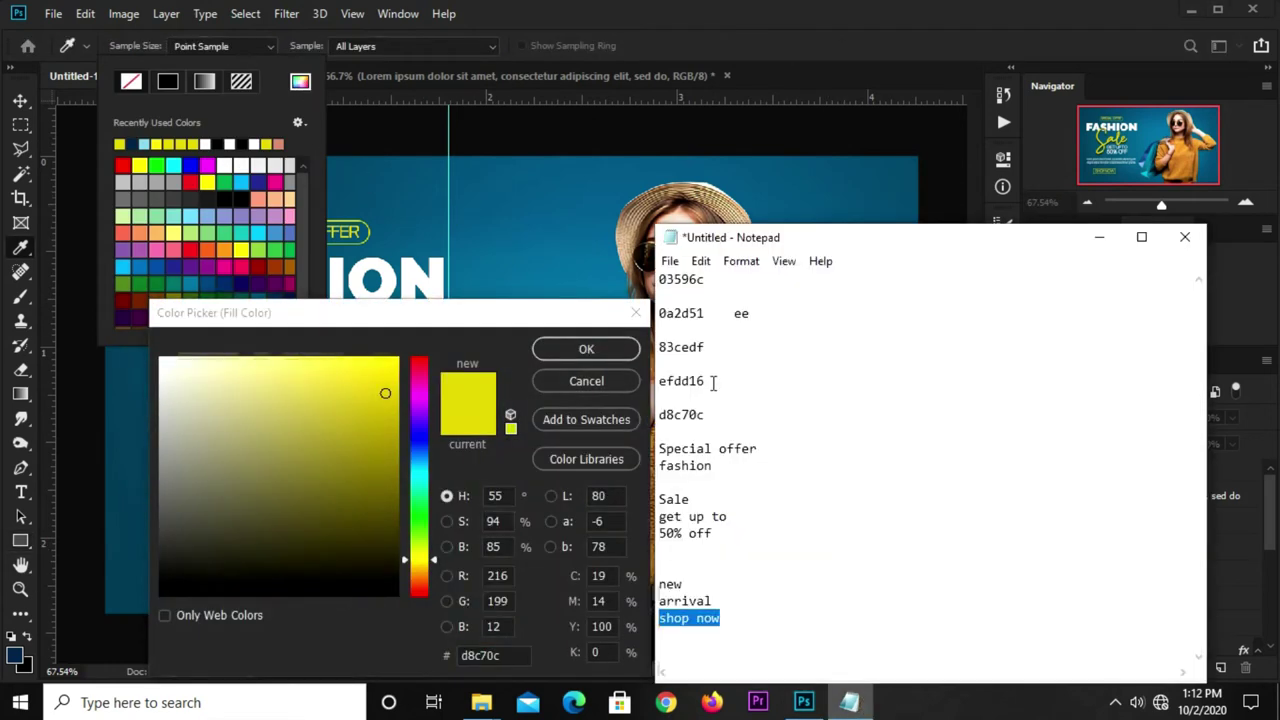
left_click_drag(713, 385, 662, 390)
right_click(664, 384)
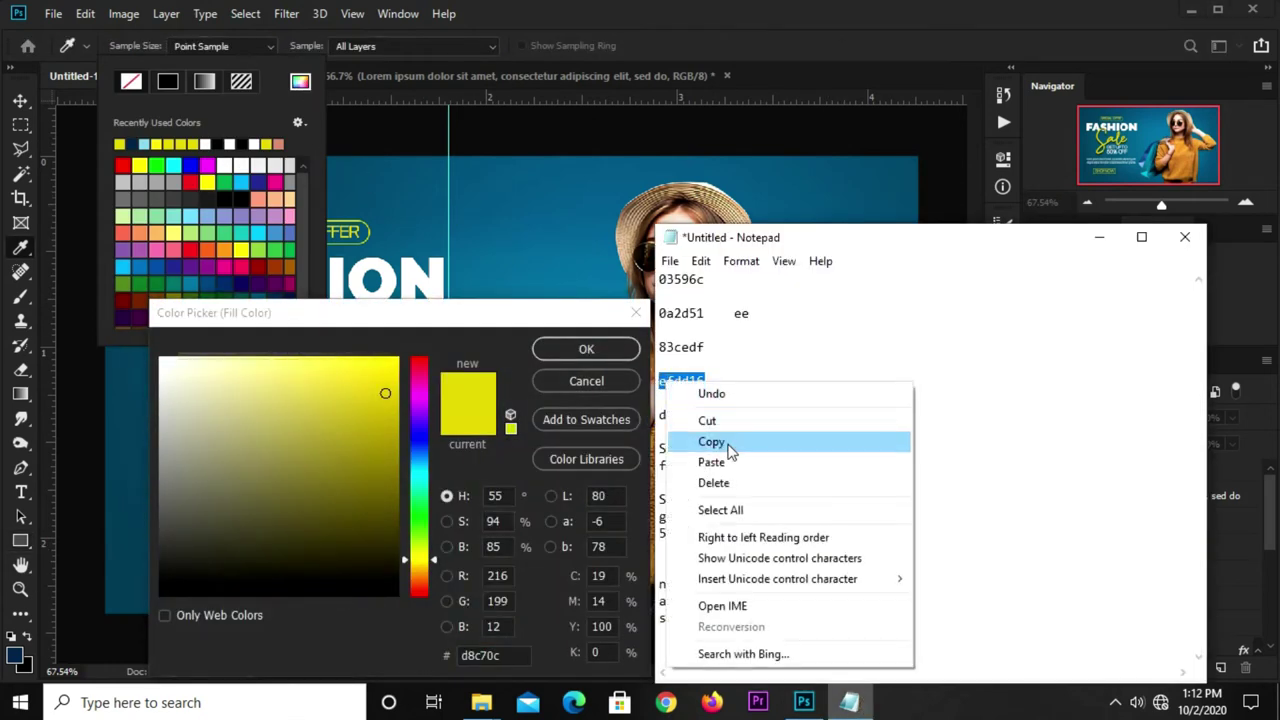
left_click(726, 446)
right_click(484, 655)
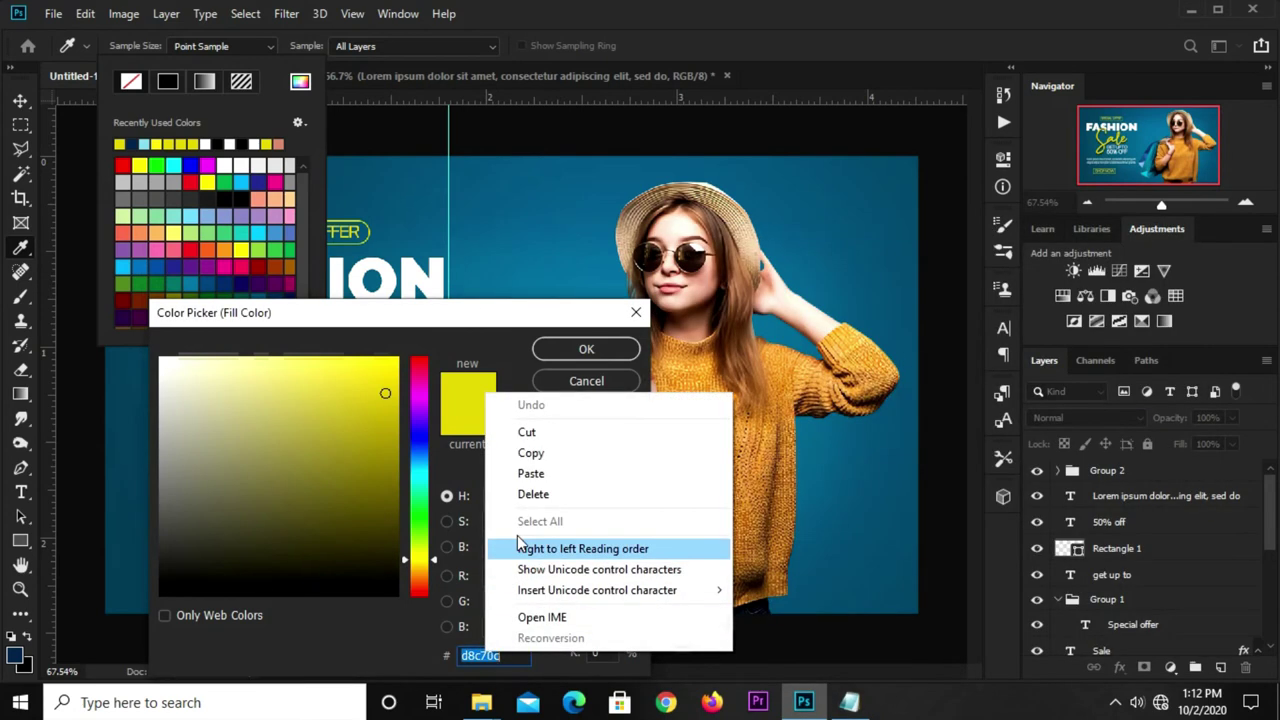
left_click(528, 476)
left_click(586, 349)
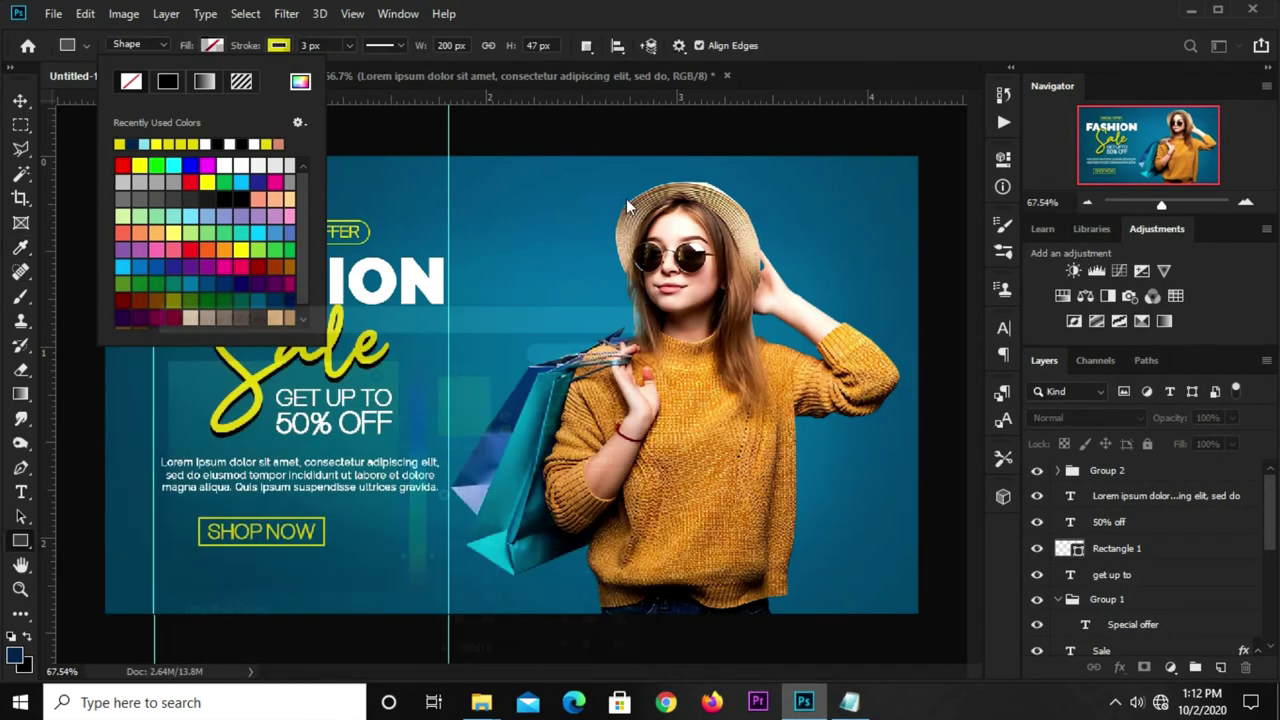
left_click(827, 30)
Draw a 145 × 212 px yellow rectangle and move it up to the banner's top edge.
left_click_drag(479, 128, 570, 263)
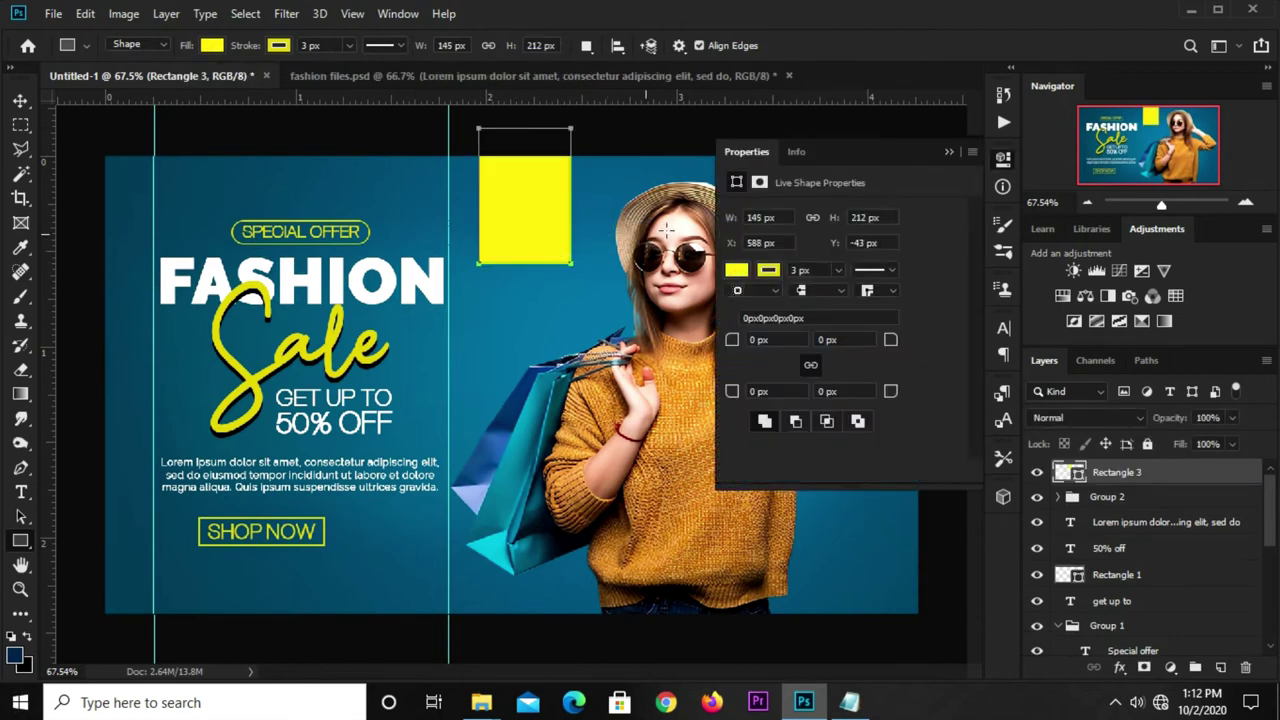
left_click(949, 152)
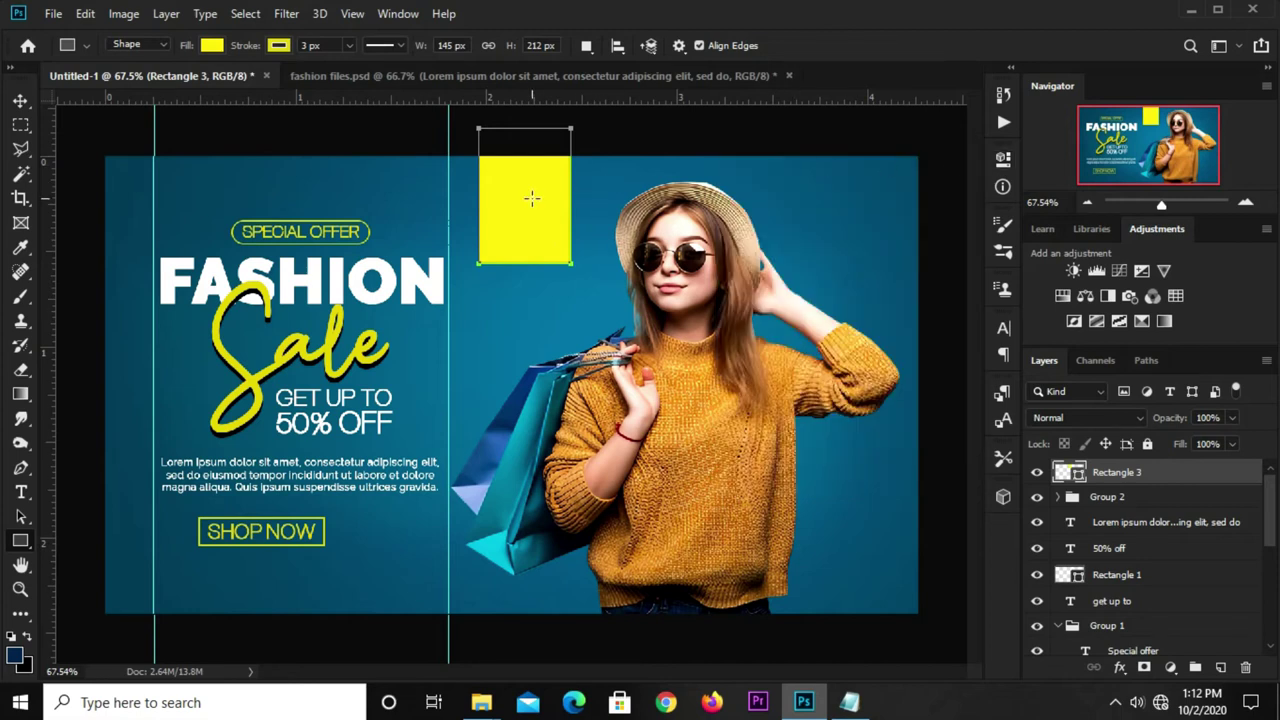
key("v")
left_click_drag(514, 213, 533, 210)
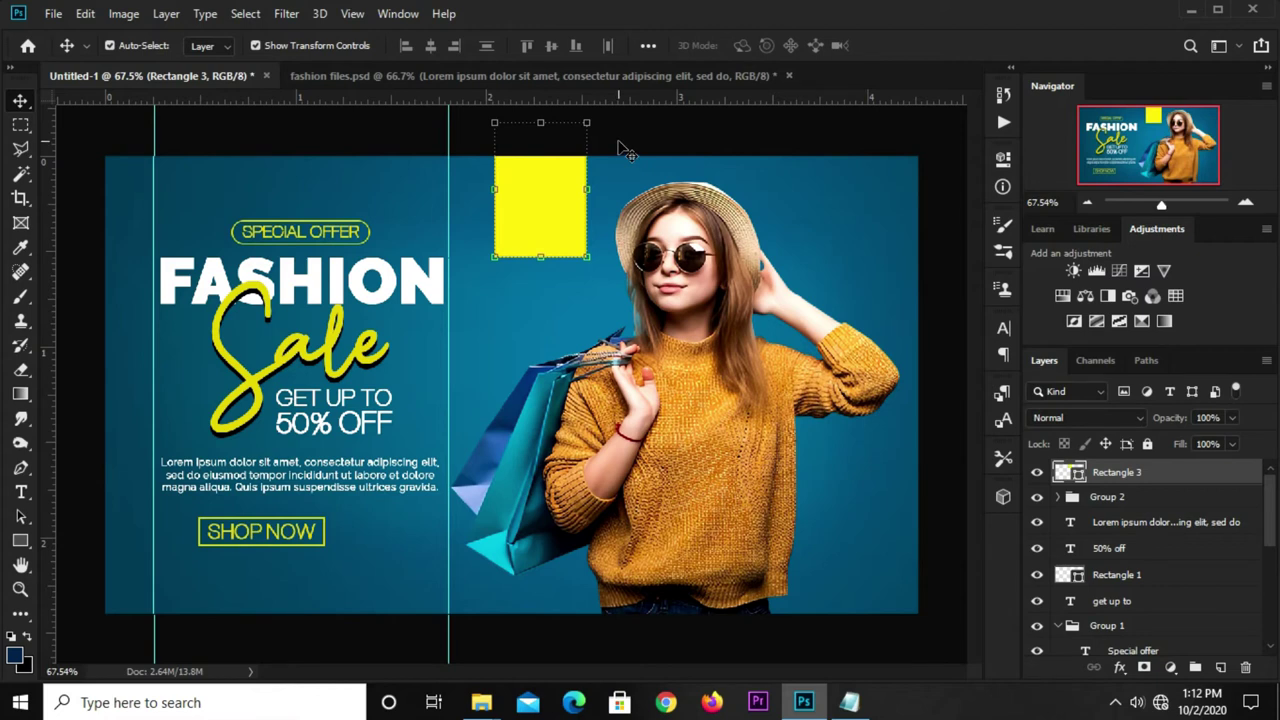
Change the yellow rectangle's fill colour to #d8c70c, copying the hex code from the notes.
left_click(622, 150)
left_click(543, 212)
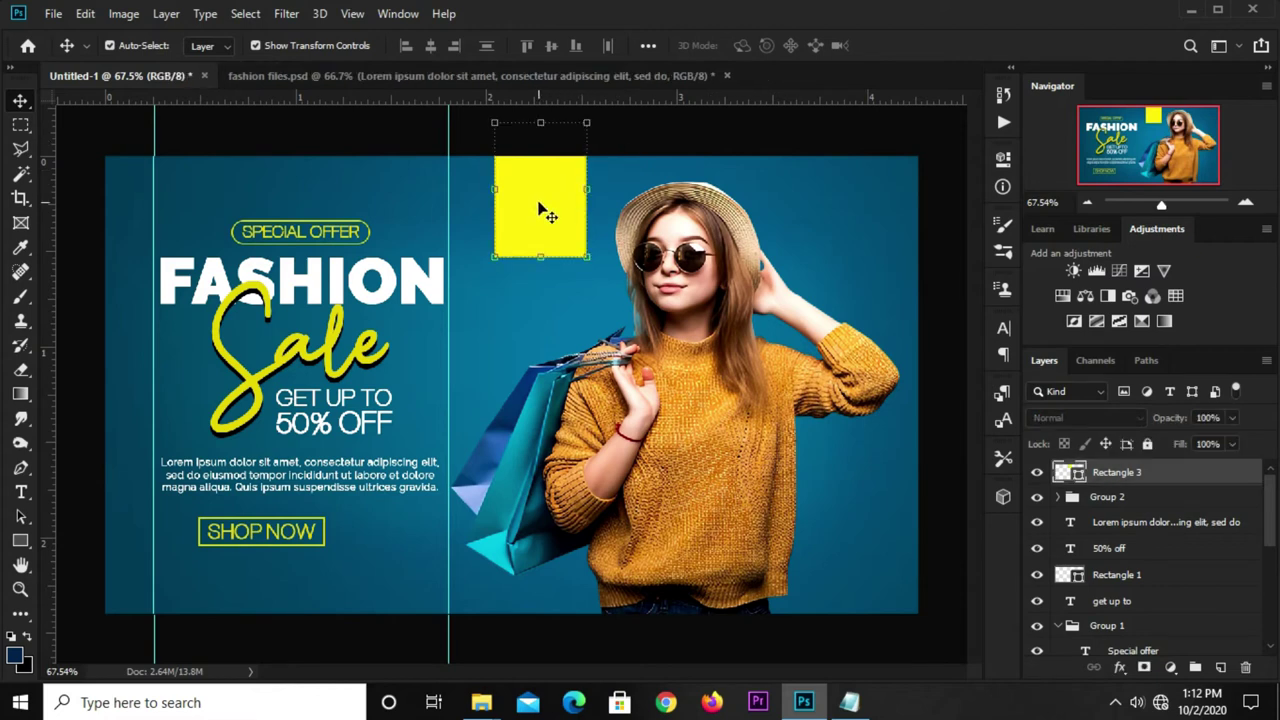
left_click(1003, 158)
left_click(747, 271)
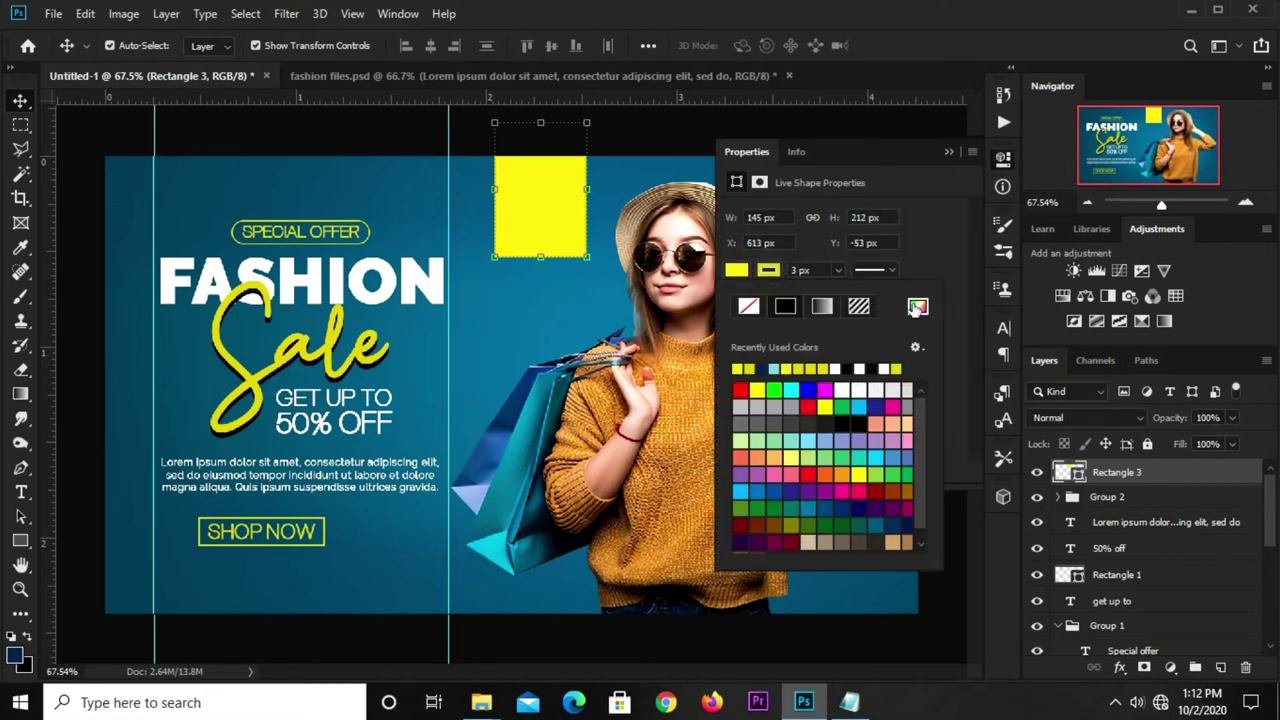
left_click(917, 307)
left_click(849, 702)
double_click(682, 415)
right_click(690, 415)
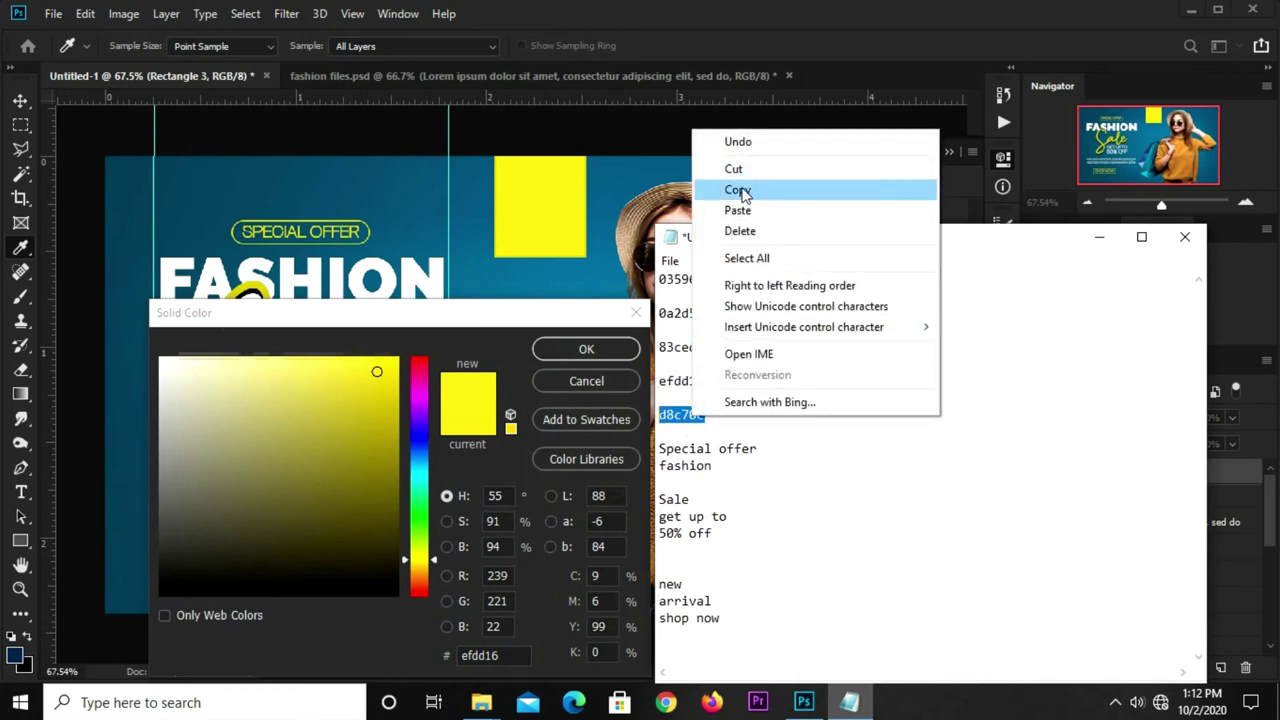
left_click(740, 190)
left_click(512, 655)
right_click(512, 655)
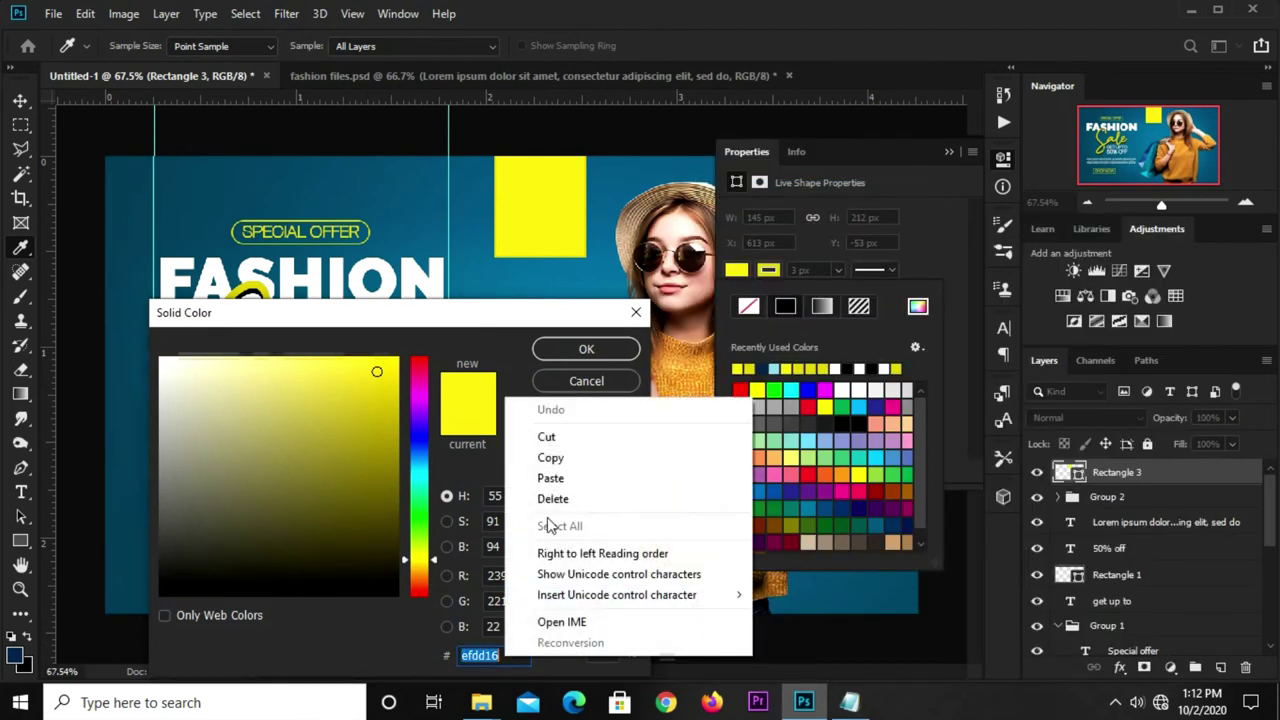
left_click(554, 487)
left_click(559, 356)
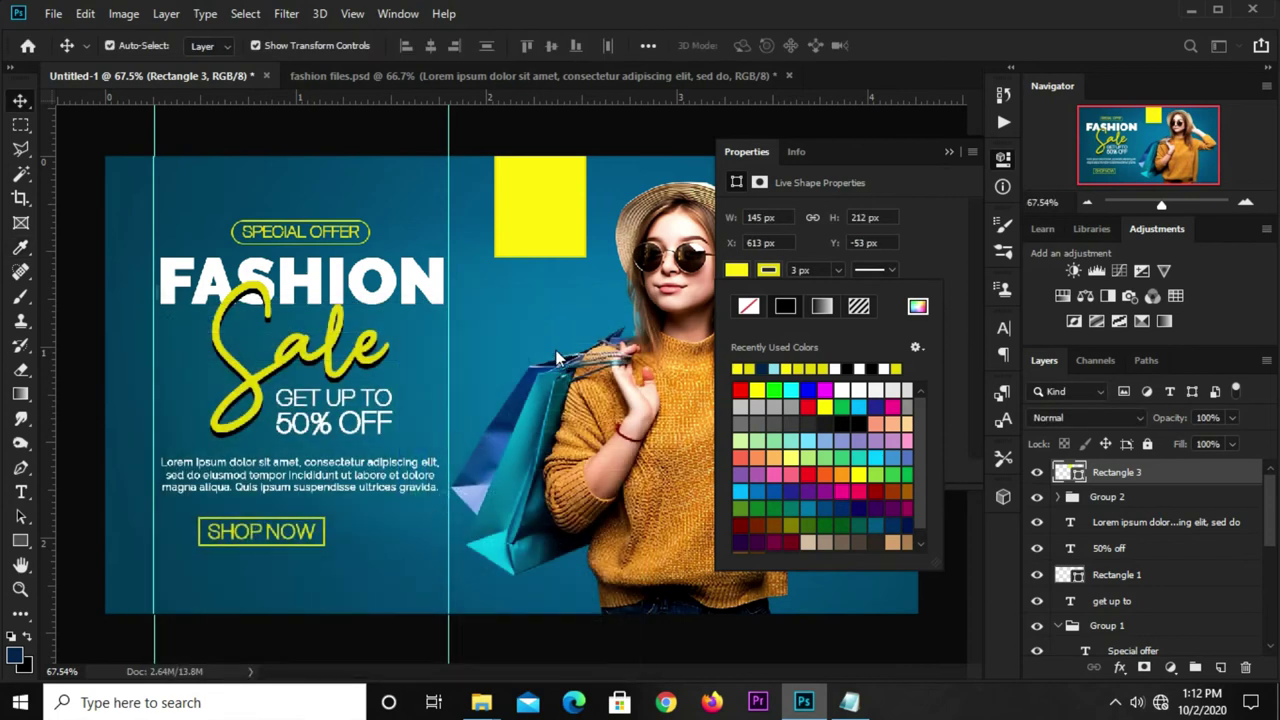
left_click(929, 236)
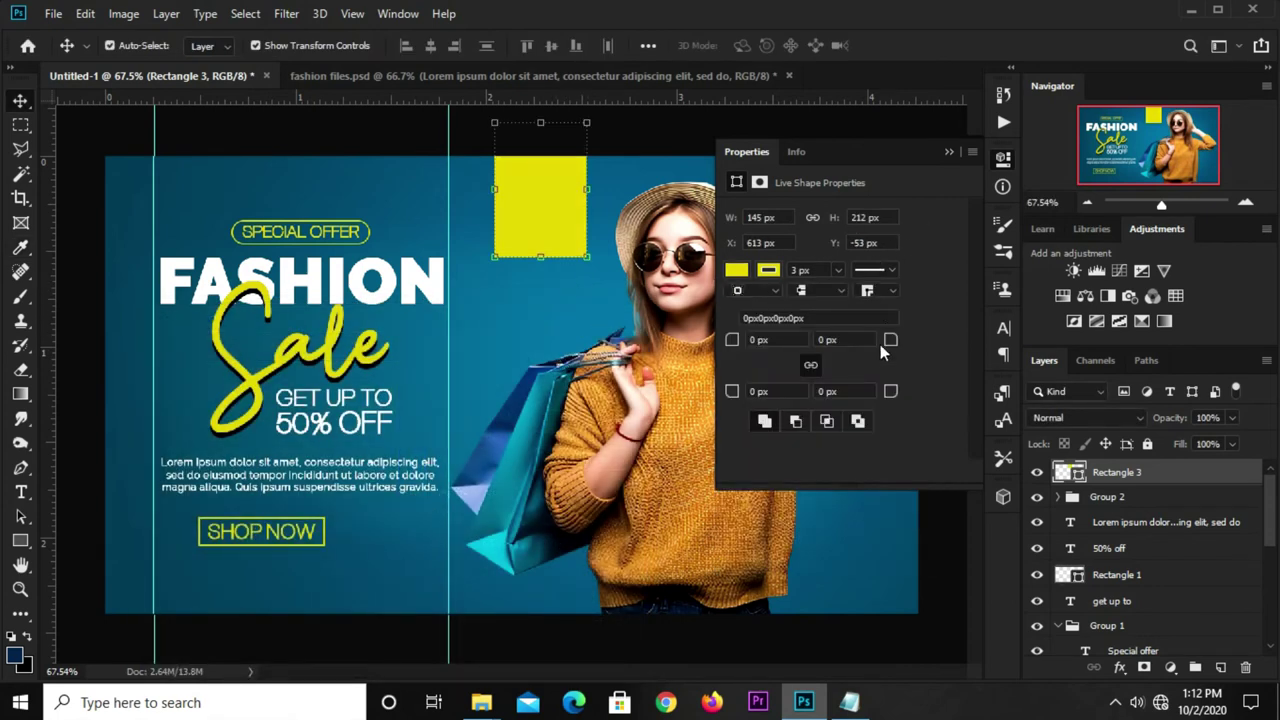
Round the bottom corners to 90 px and stretch the tag about 115% taller.
left_click_drag(896, 342, 988, 342)
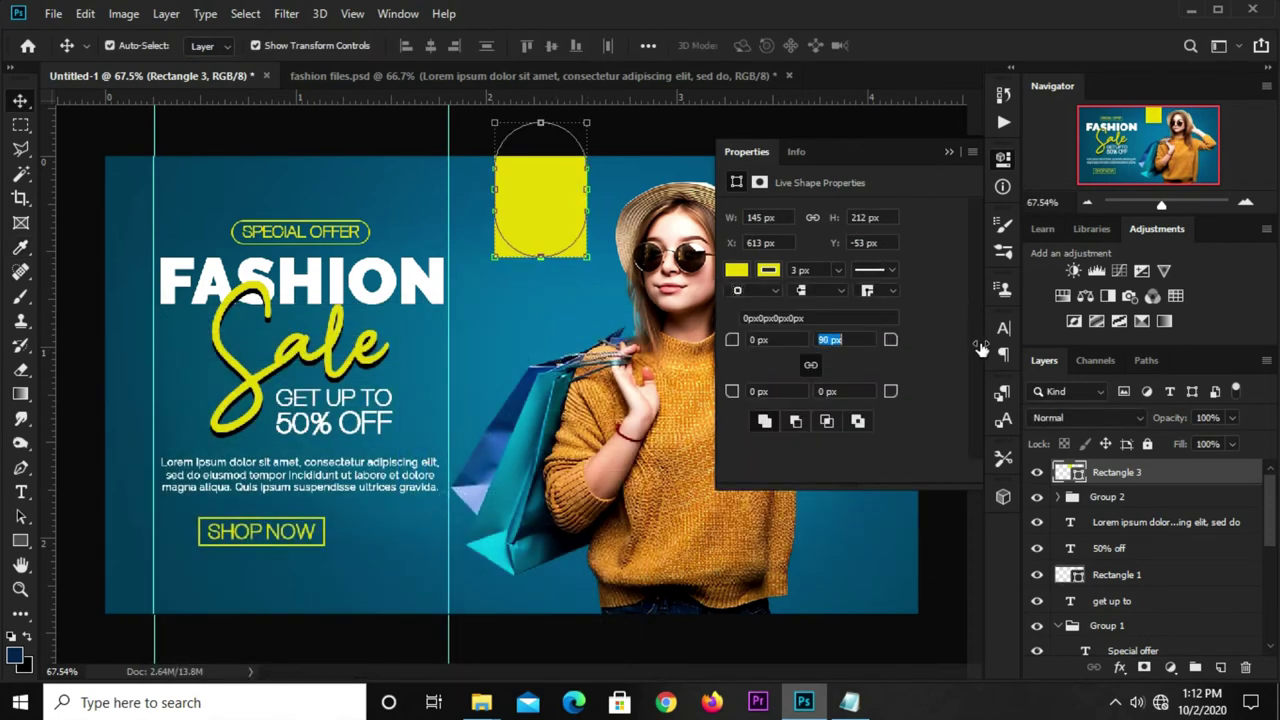
left_click(949, 152)
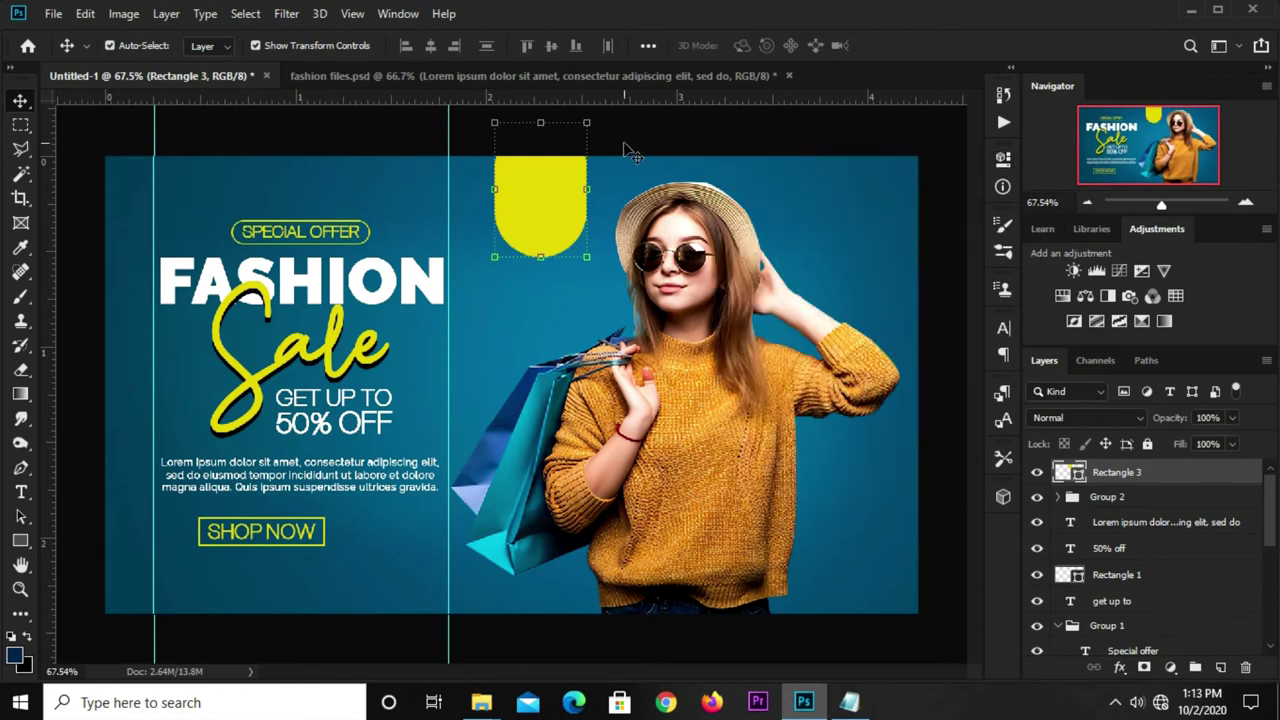
scroll(630, 152, "down", 1)
key("ctrl+t")
left_click_drag(537, 146, 537, 128)
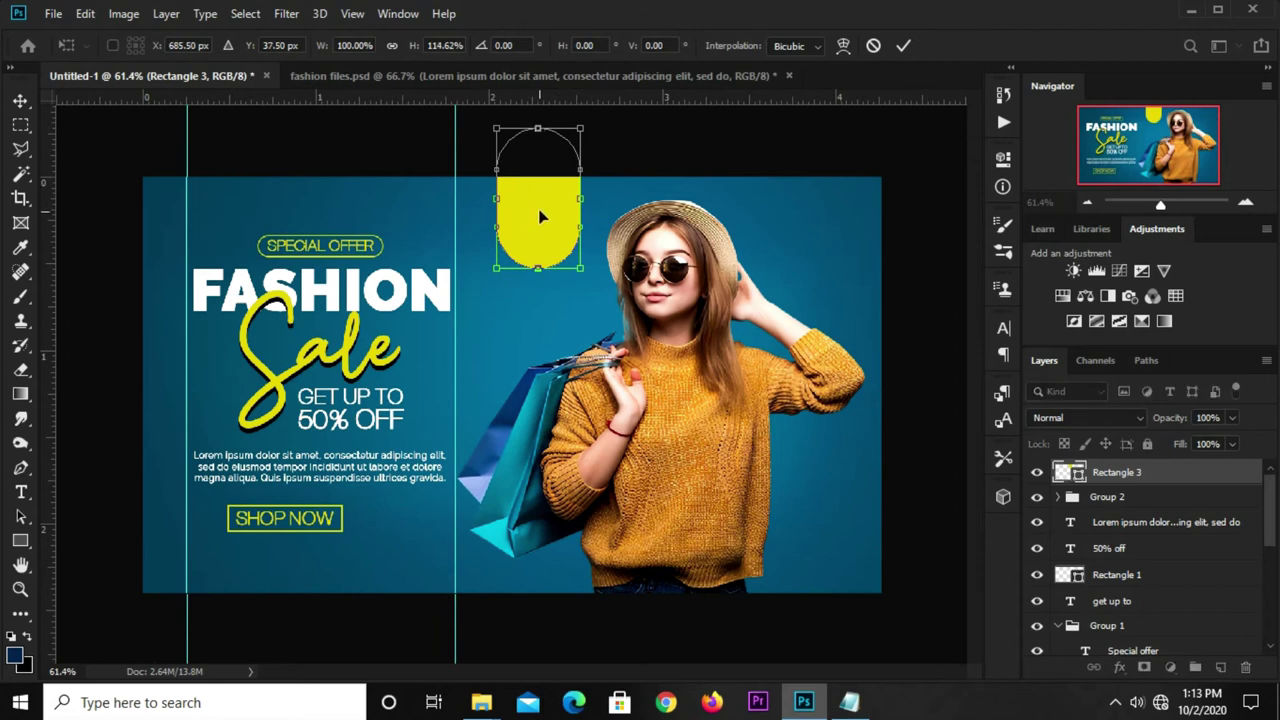
left_click_drag(541, 216, 535, 216)
left_click(903, 45)
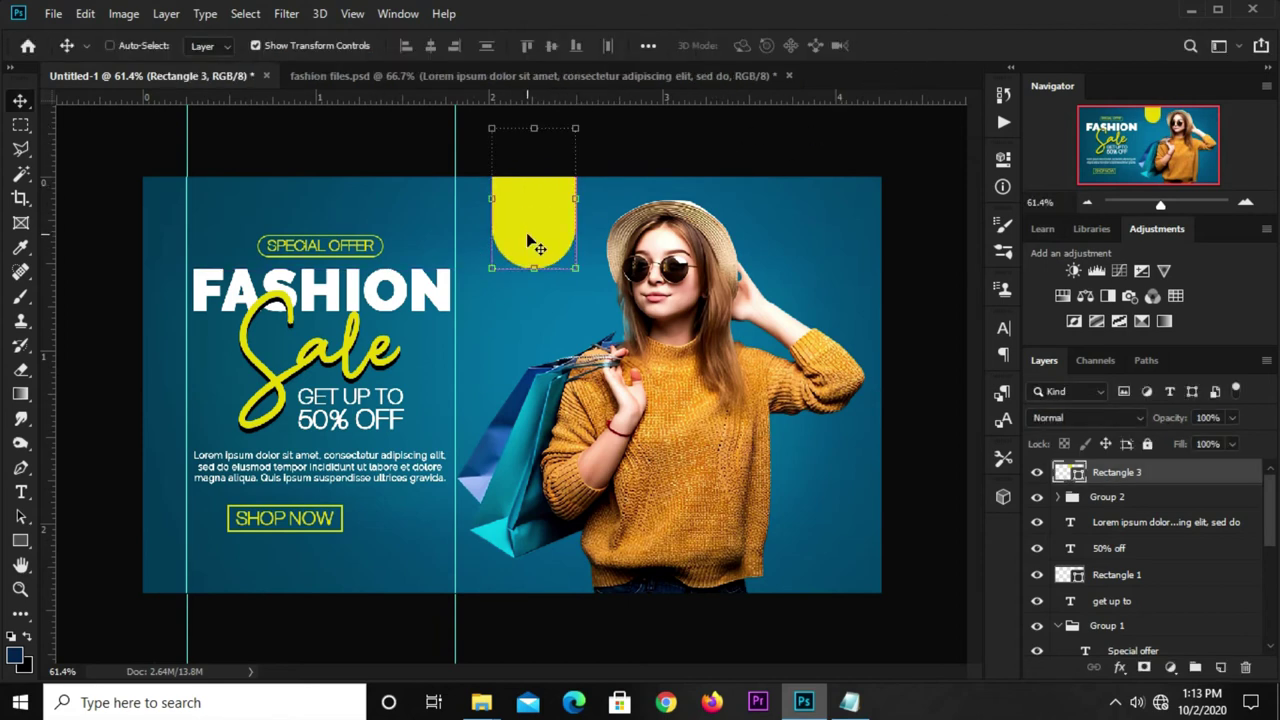
Duplicate the yellow tag and scale the copy down to about 94%.
key("ctrl+j")
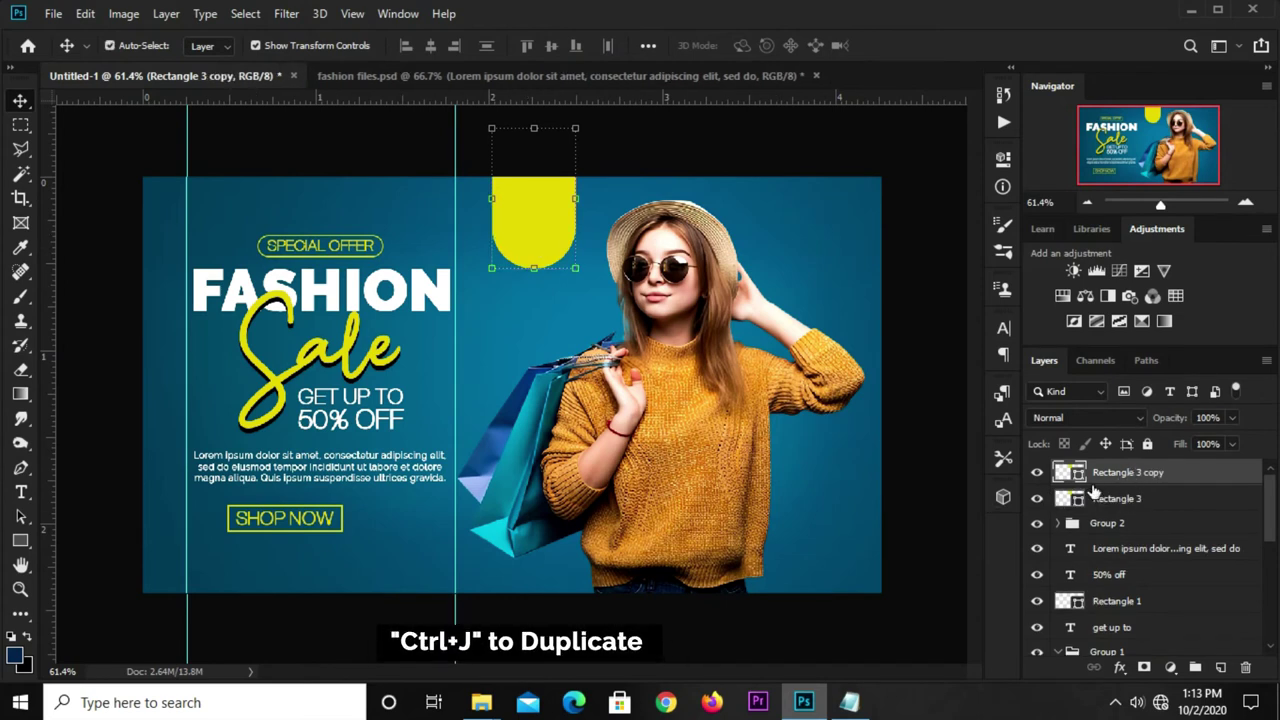
key("ctrl+t")
left_click_drag(491, 270, 490, 264)
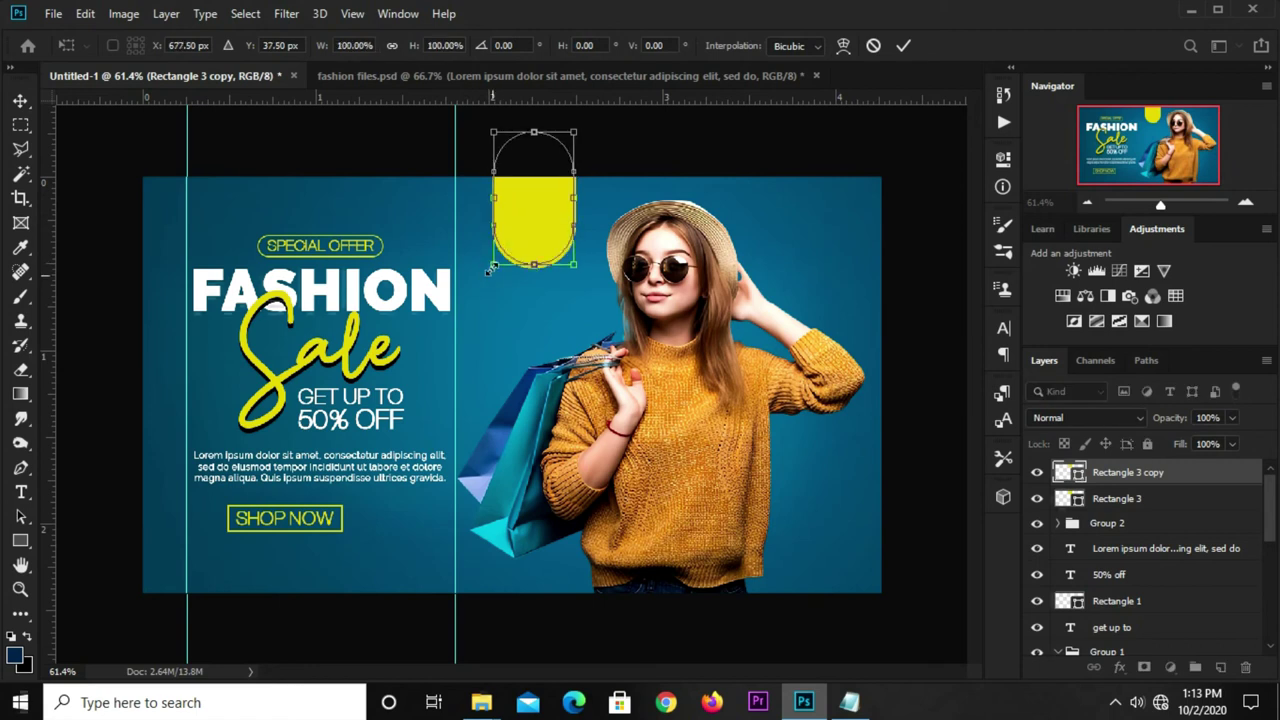
key("Return")
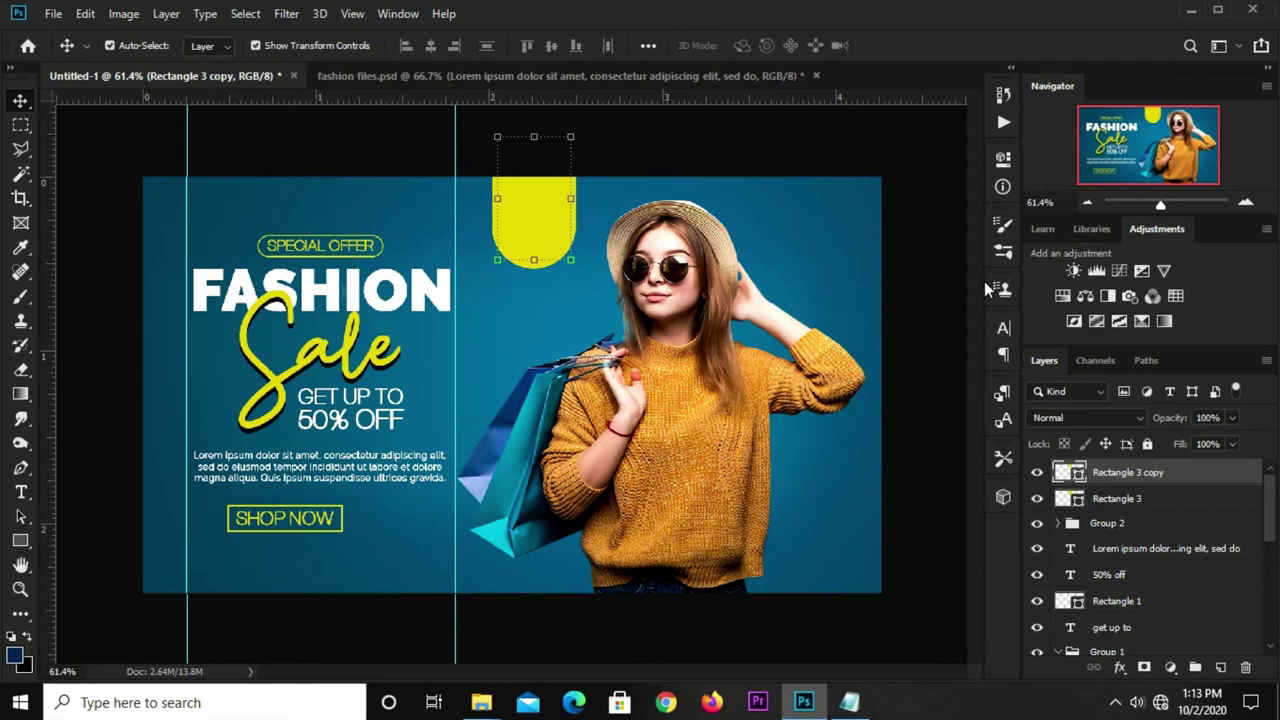
Set the copied tag to no fill with a white outline.
left_click(1003, 158)
left_click(736, 272)
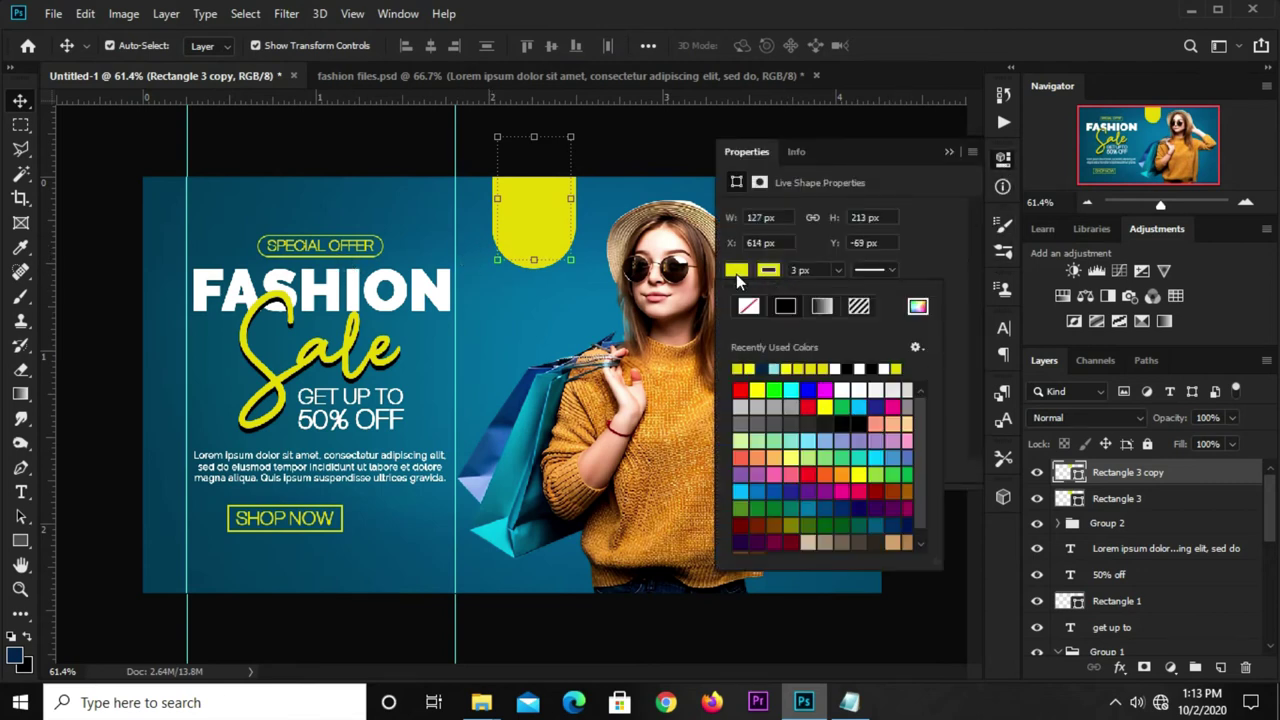
left_click(917, 307)
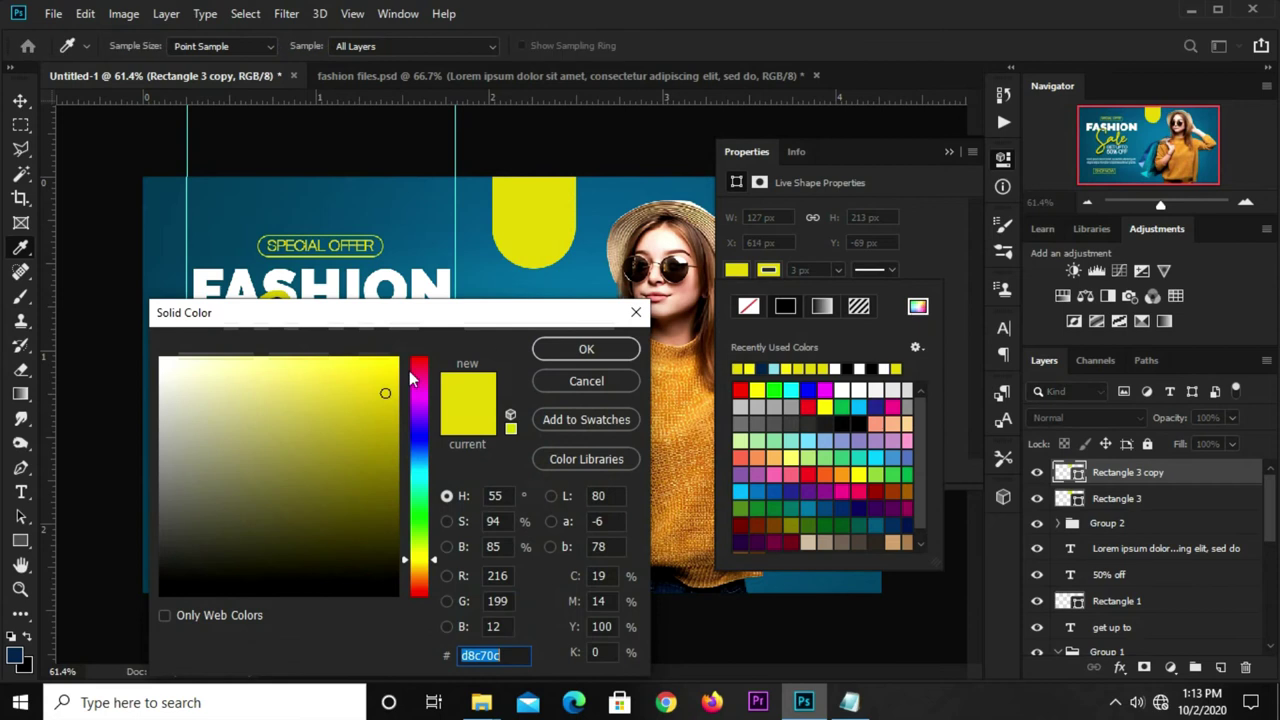
left_click(635, 313)
left_click(736, 271)
left_click(741, 306)
left_click(768, 270)
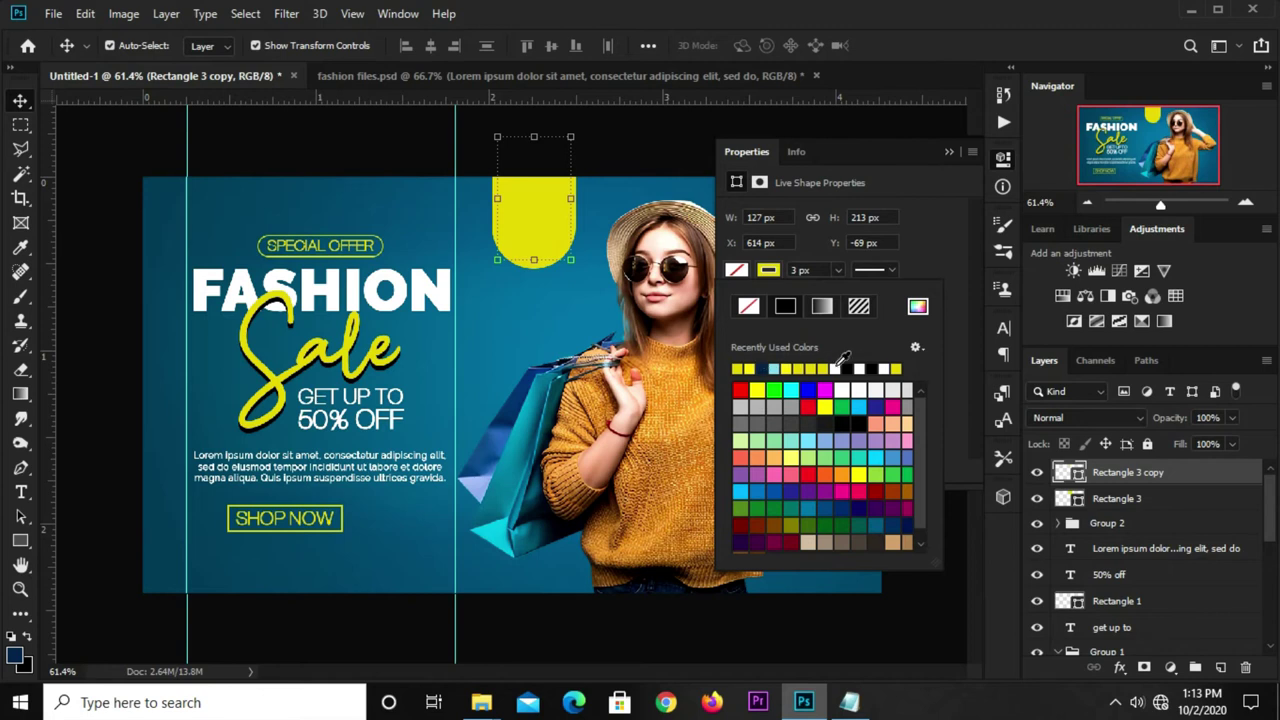
left_click(834, 369)
left_click(929, 209)
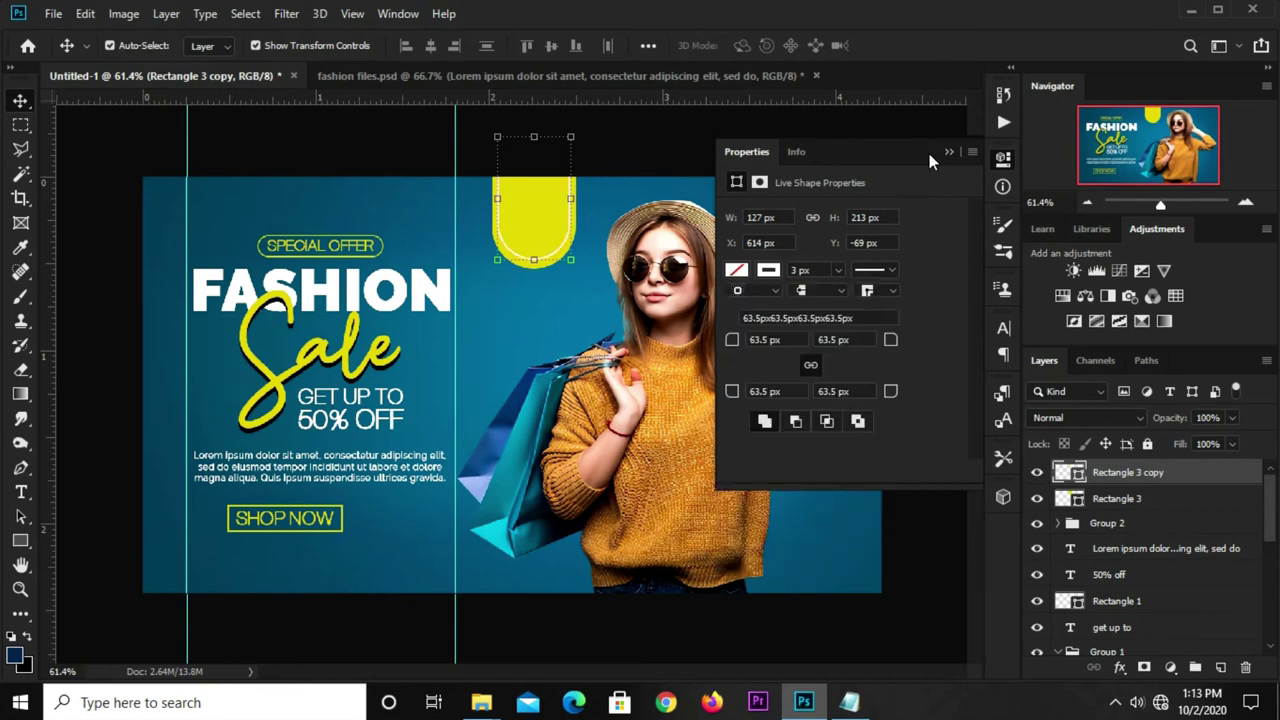
left_click(929, 155)
left_click(690, 167)
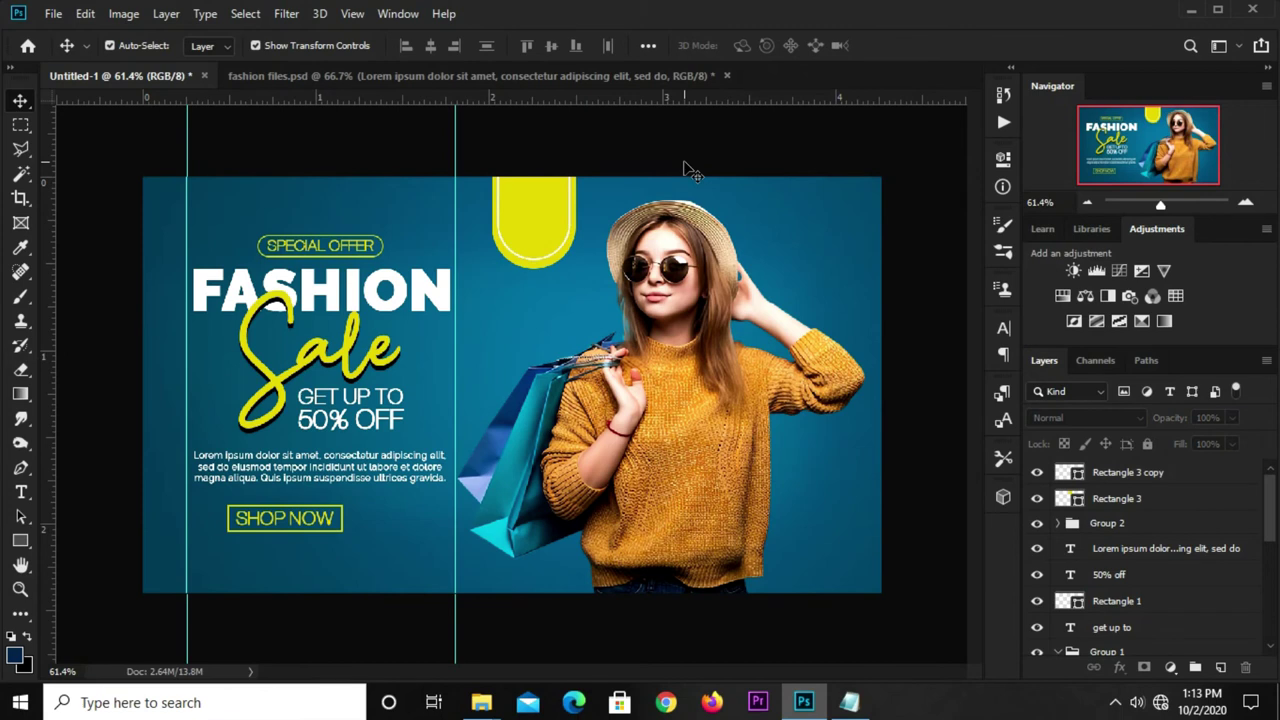
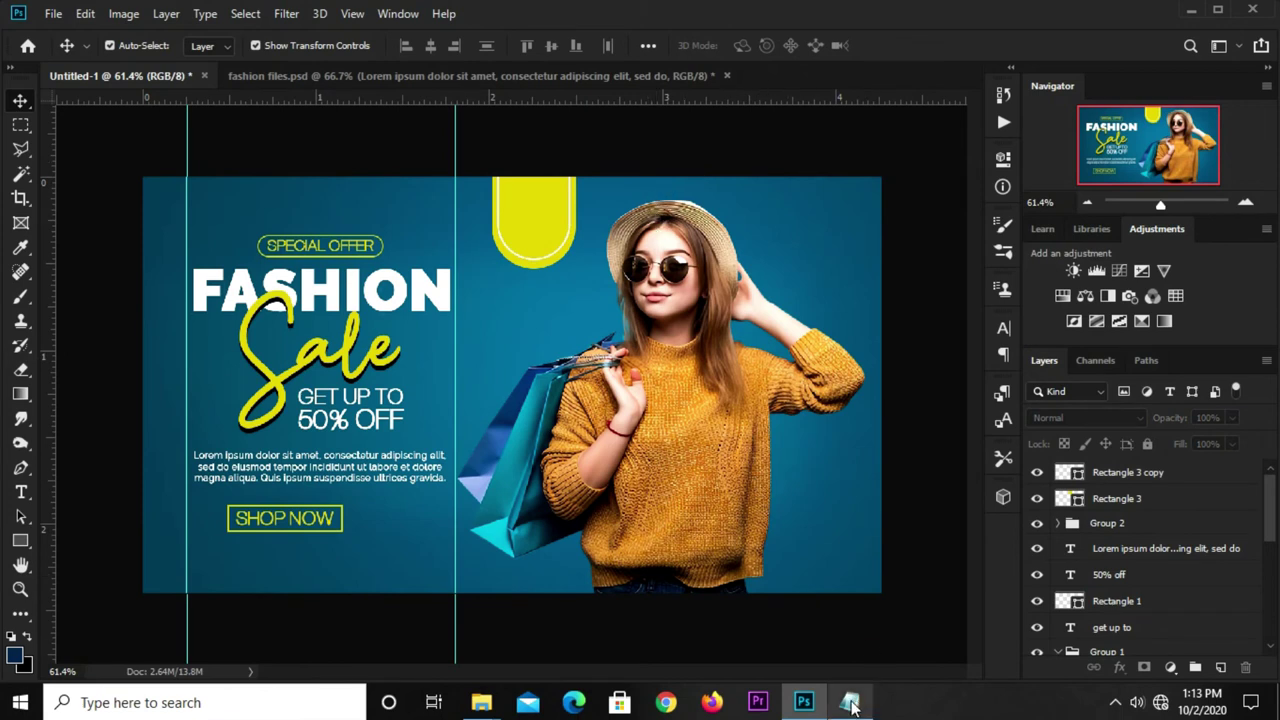
Copy the word 'new' from the Notepad banner notes.
left_click(852, 700)
left_click_drag(695, 581, 657, 582)
right_click(670, 583)
left_click(720, 358)
Set the Type tool colour to the background teal, hex 024e6d.
left_click(692, 160)
left_click(28, 496)
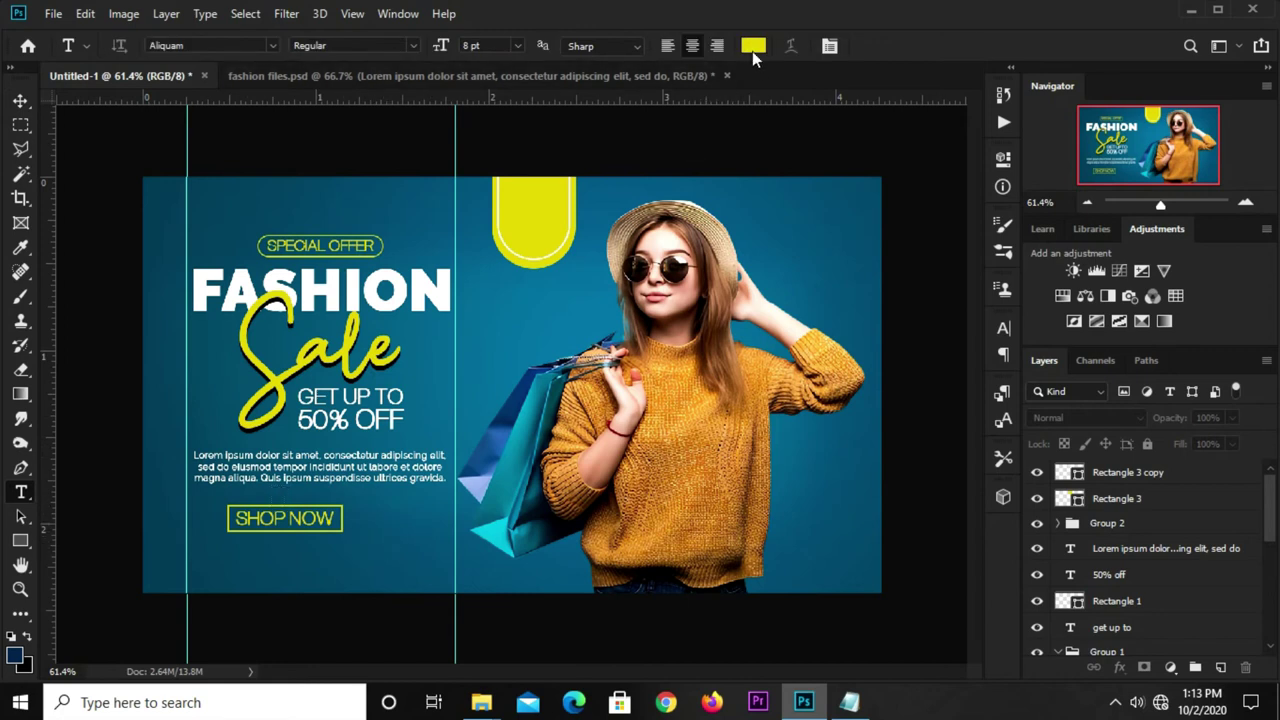
left_click(753, 45)
left_click(875, 183)
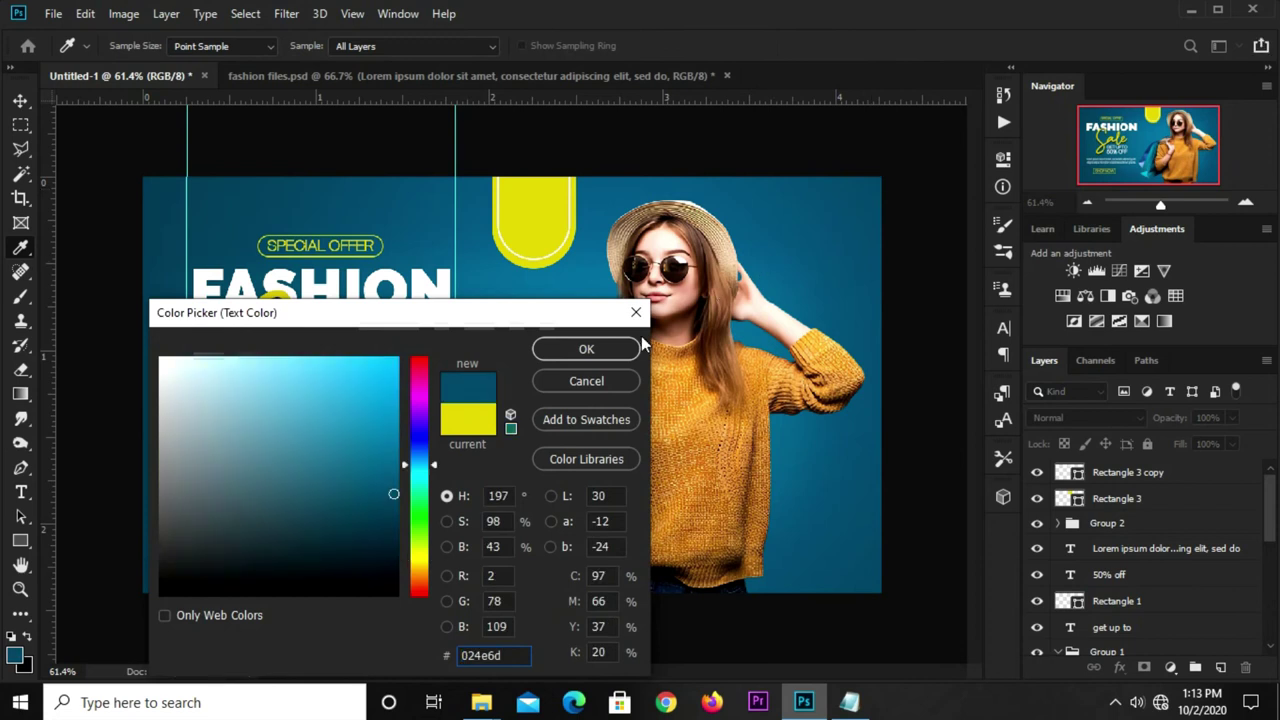
left_click_drag(507, 655, 463, 657)
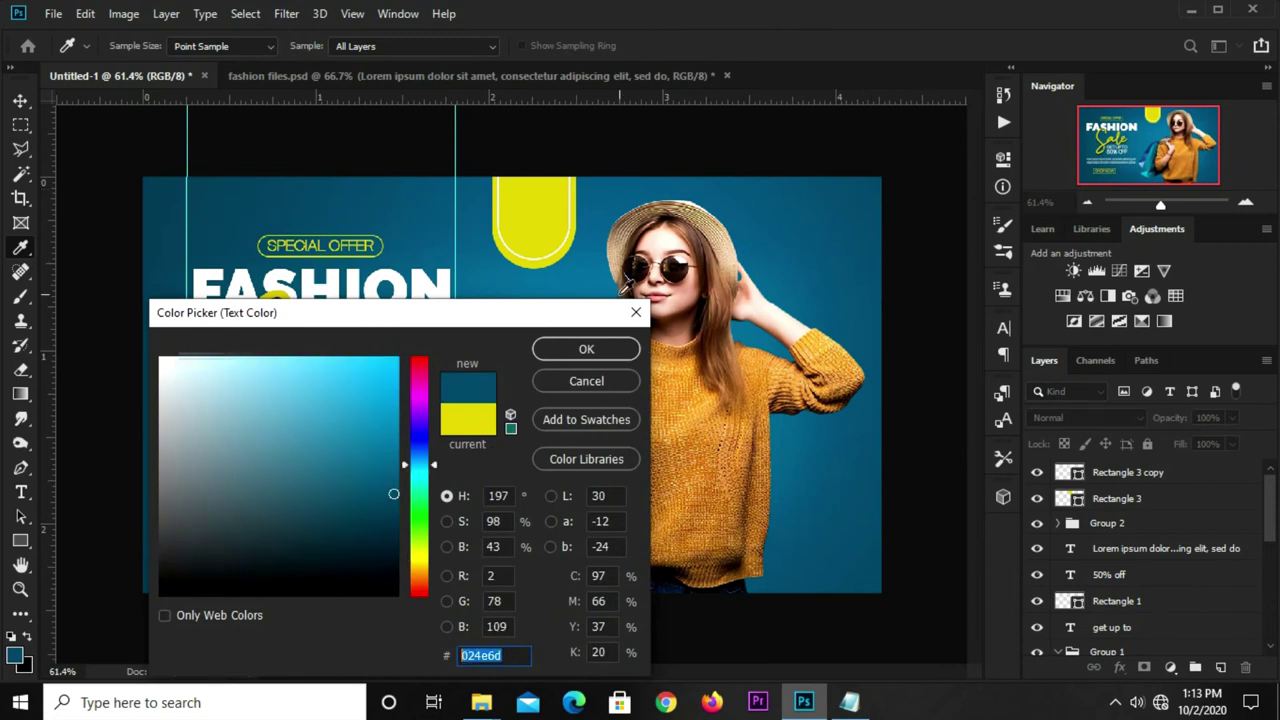
left_click(566, 354)
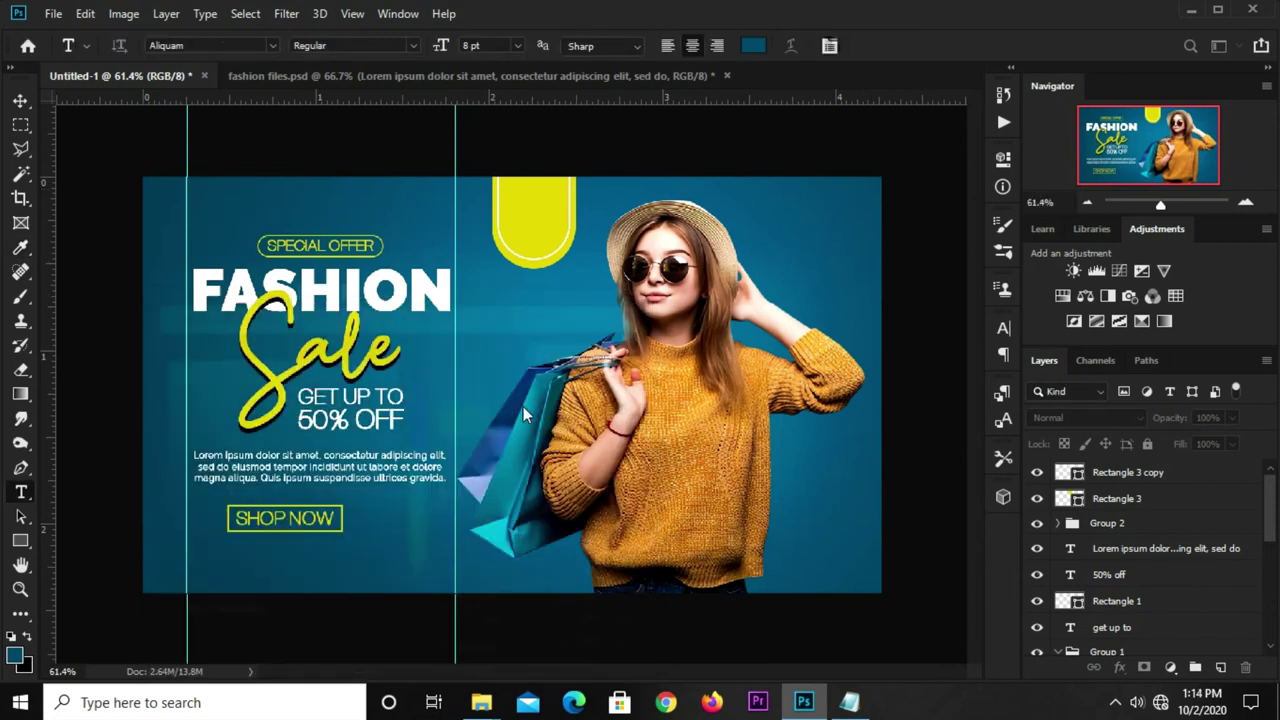
Create a 'new' text layer and move it up into the yellow tag.
left_click(390, 531)
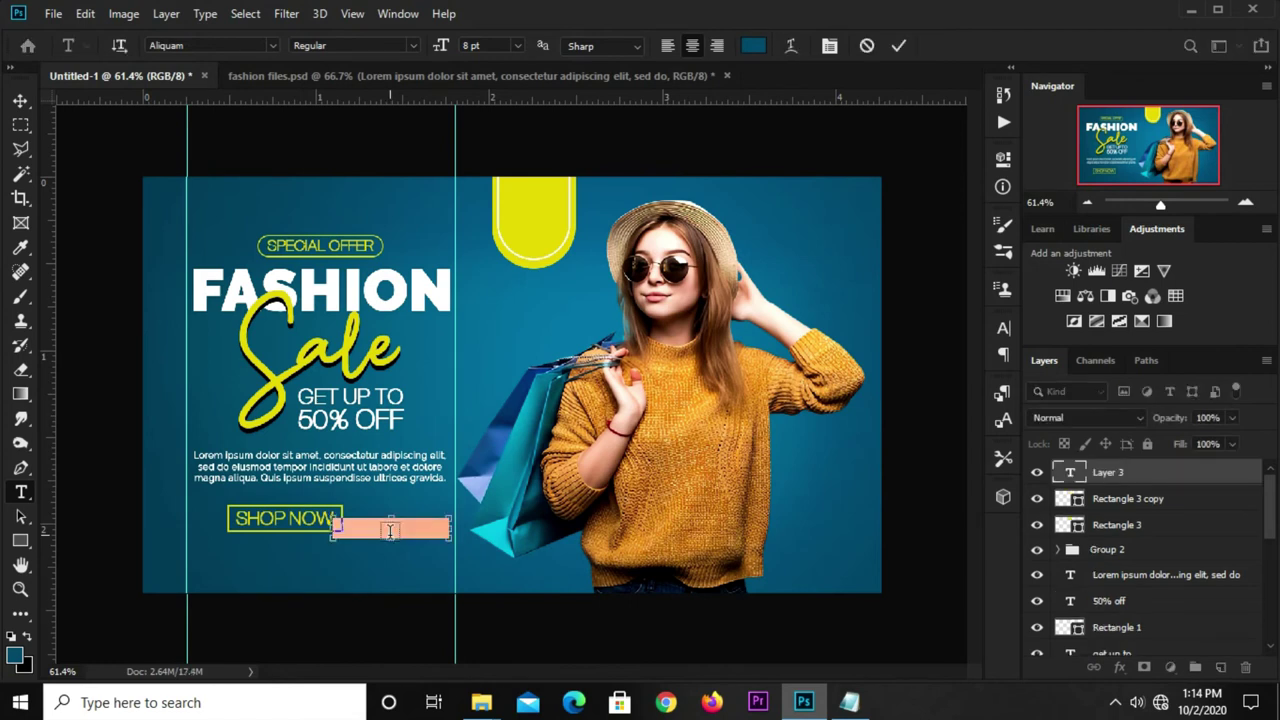
key("BackSpace")
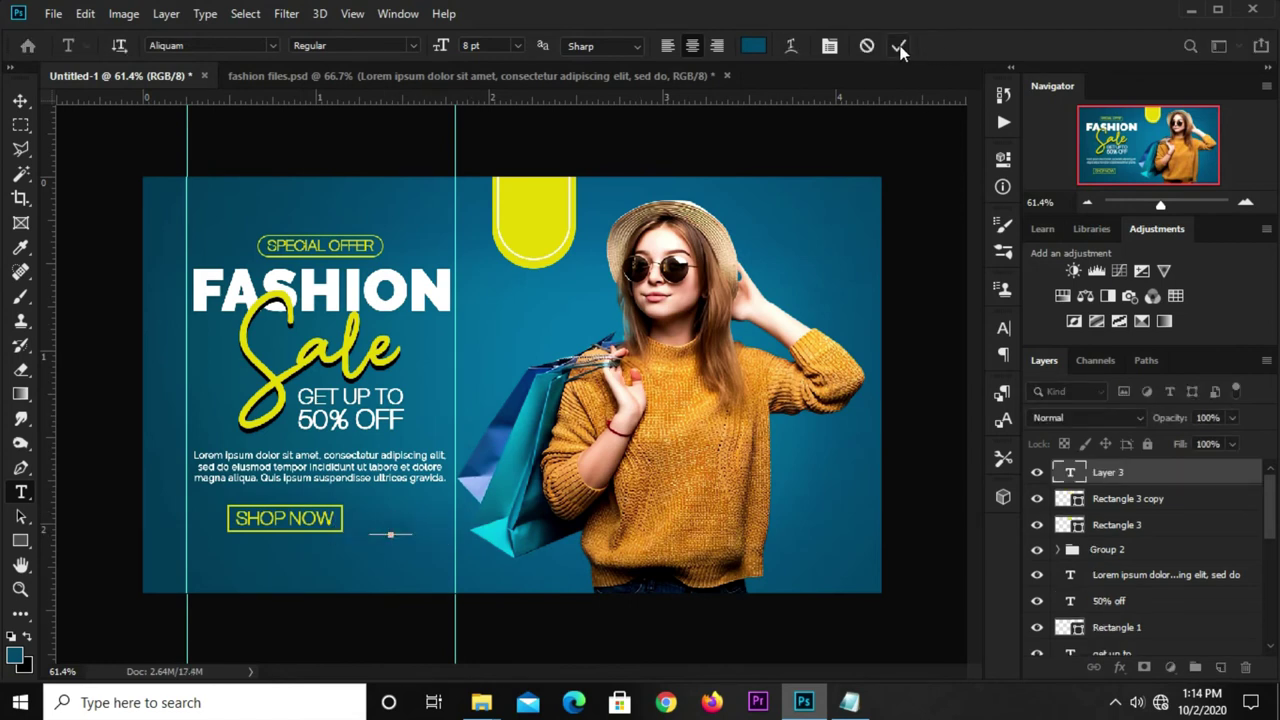
type("new")
key("ctrl+Return")
key("v")
mouse_move(410, 525)
left_mouse_down()
mouse_move(457, 493)
mouse_move(549, 217)
left_mouse_up()
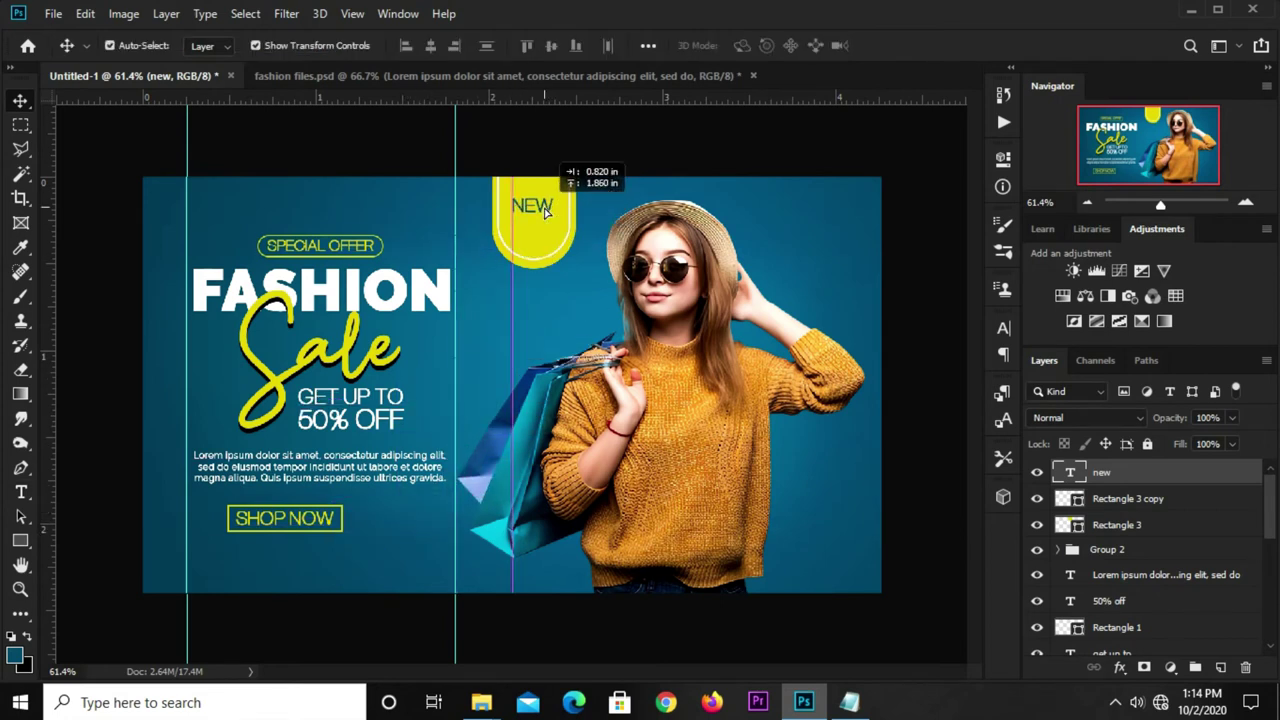
Set the NEW text to Raleway Bold in the Character panel.
left_click(1004, 328)
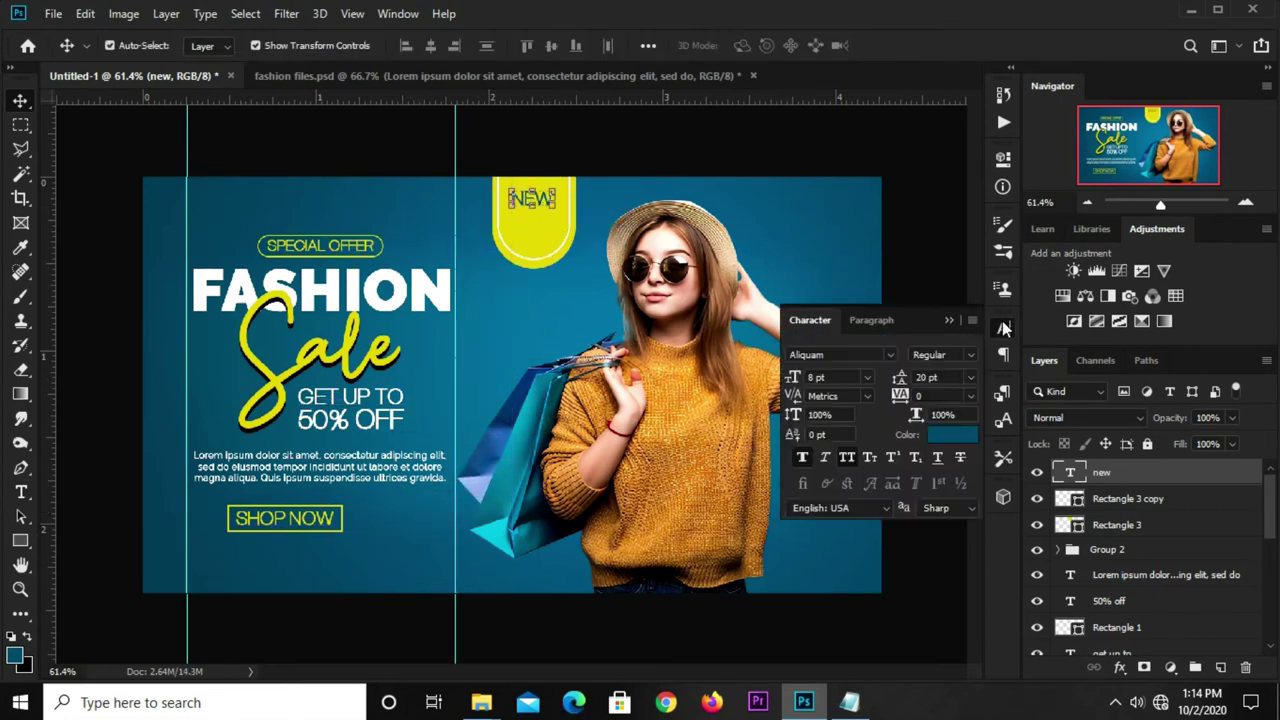
left_click(888, 354)
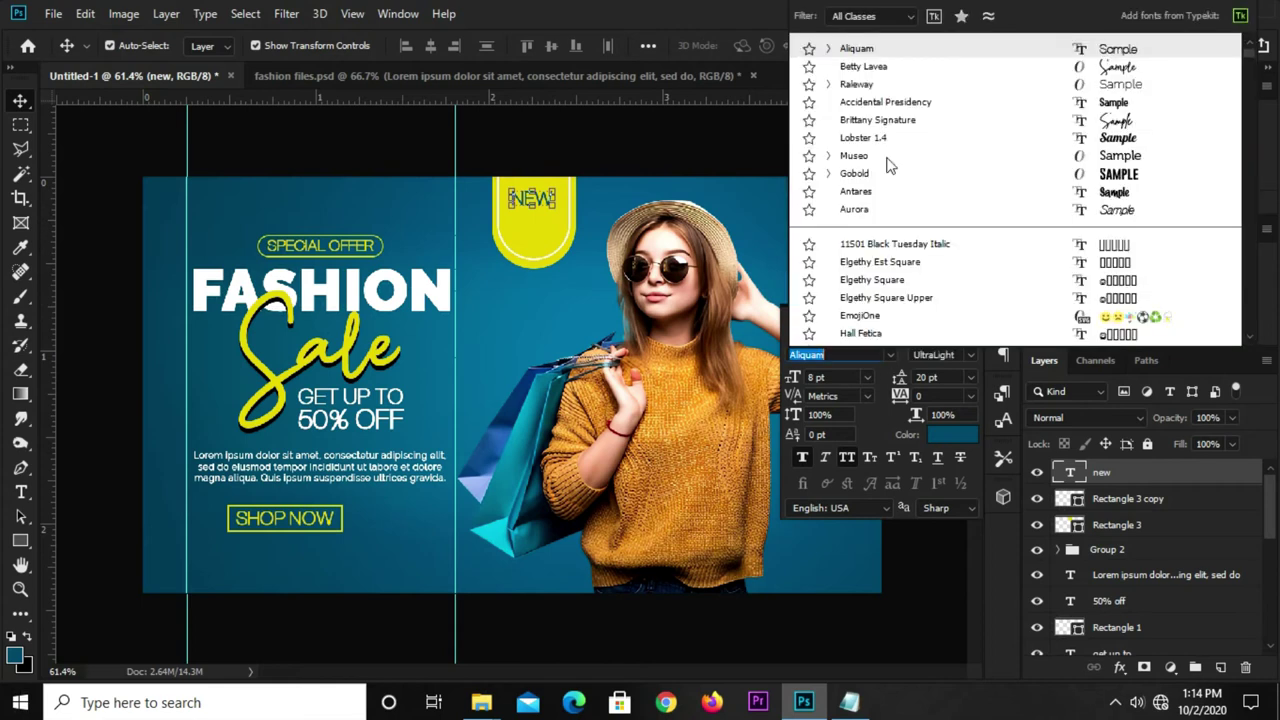
left_click(865, 85)
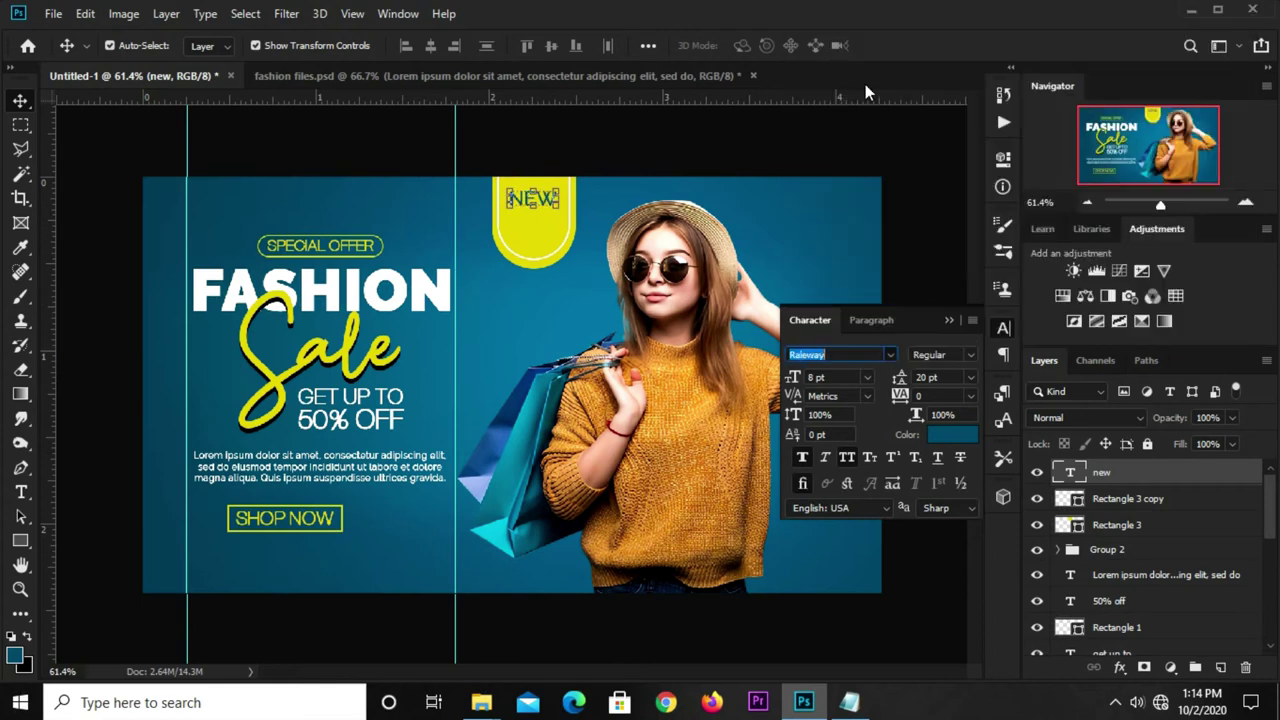
left_click(975, 358)
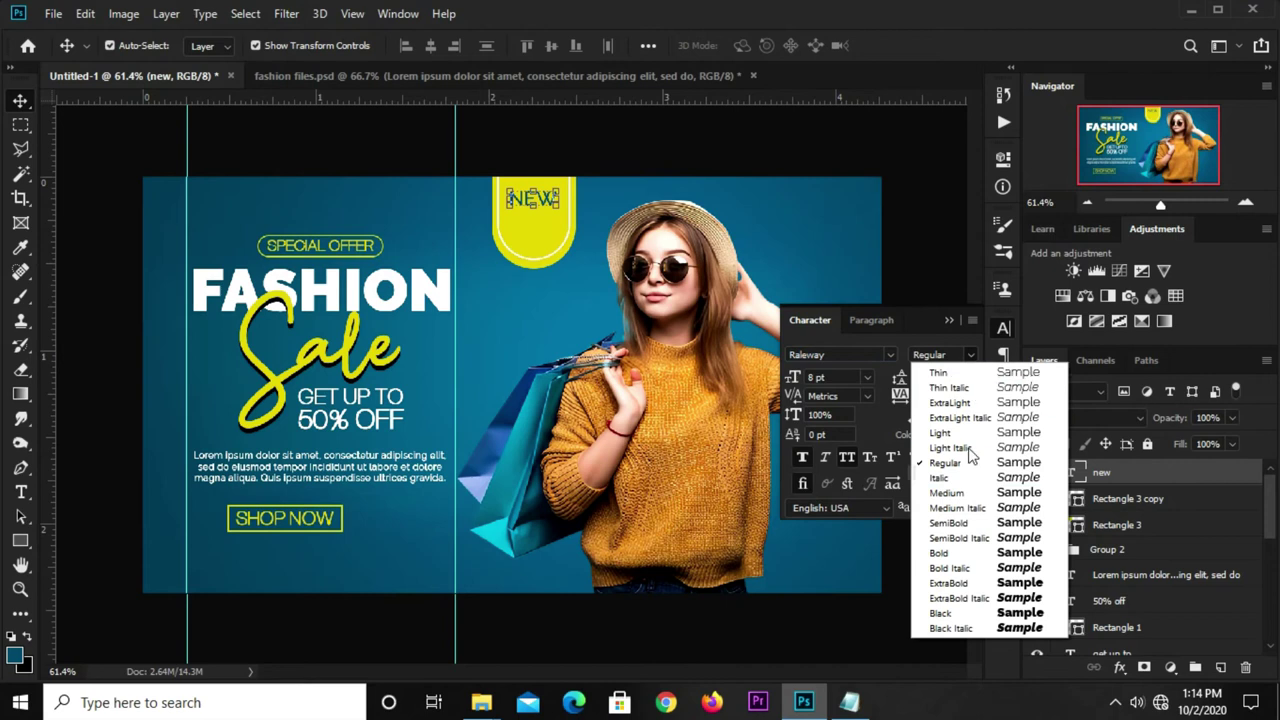
left_click(950, 552)
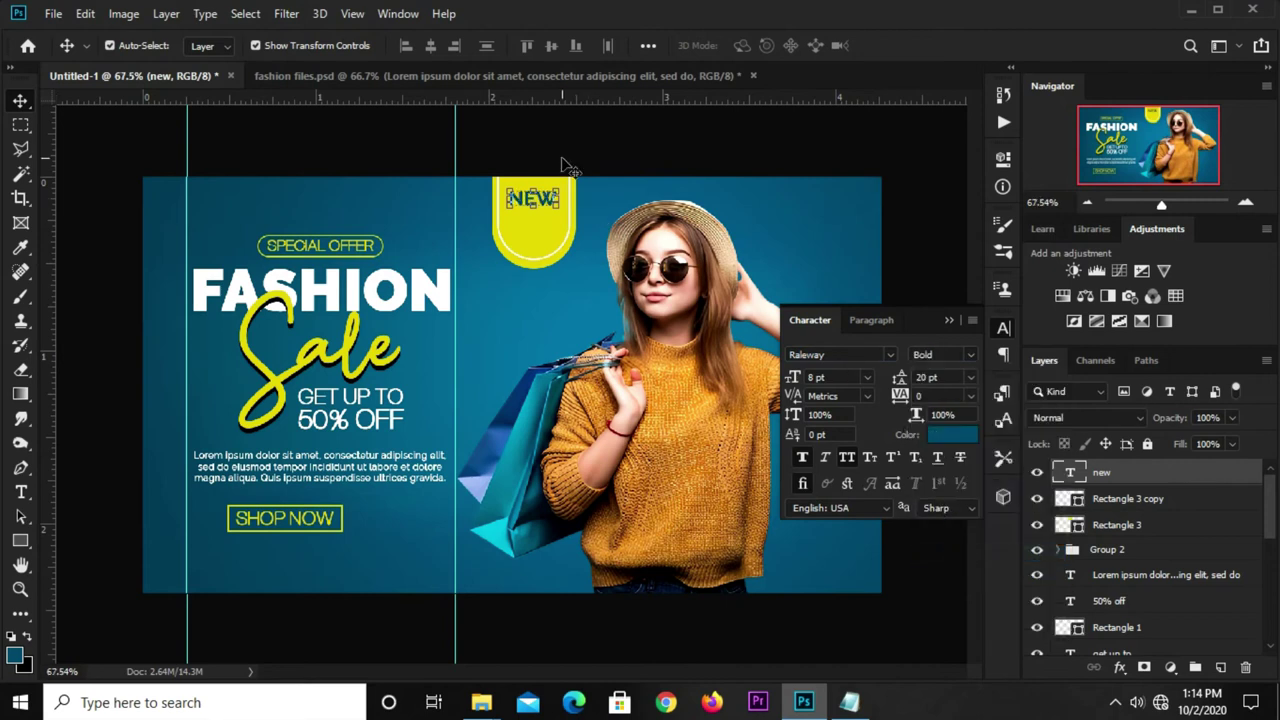
Enlarge the NEW text slightly and place a duplicate copy just below it.
scroll(560, 175, "up", 1)
left_click_drag(560, 190, 574, 198)
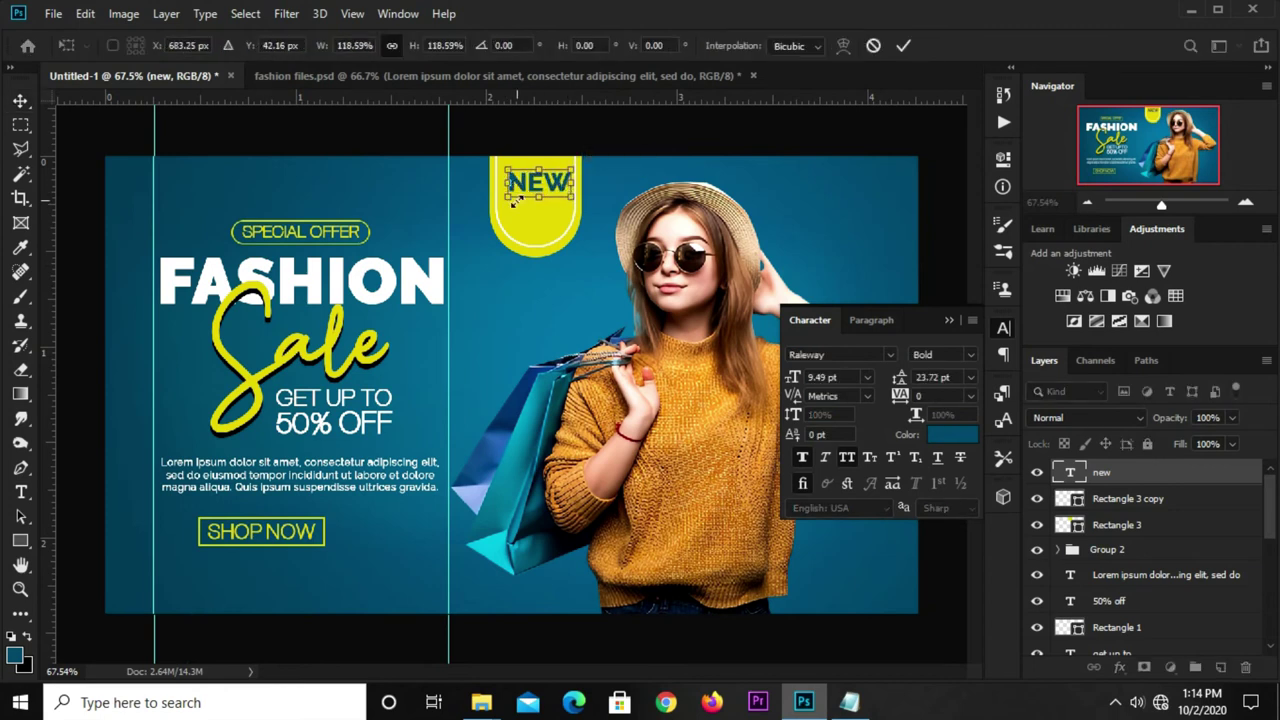
left_click_drag(513, 197, 505, 200)
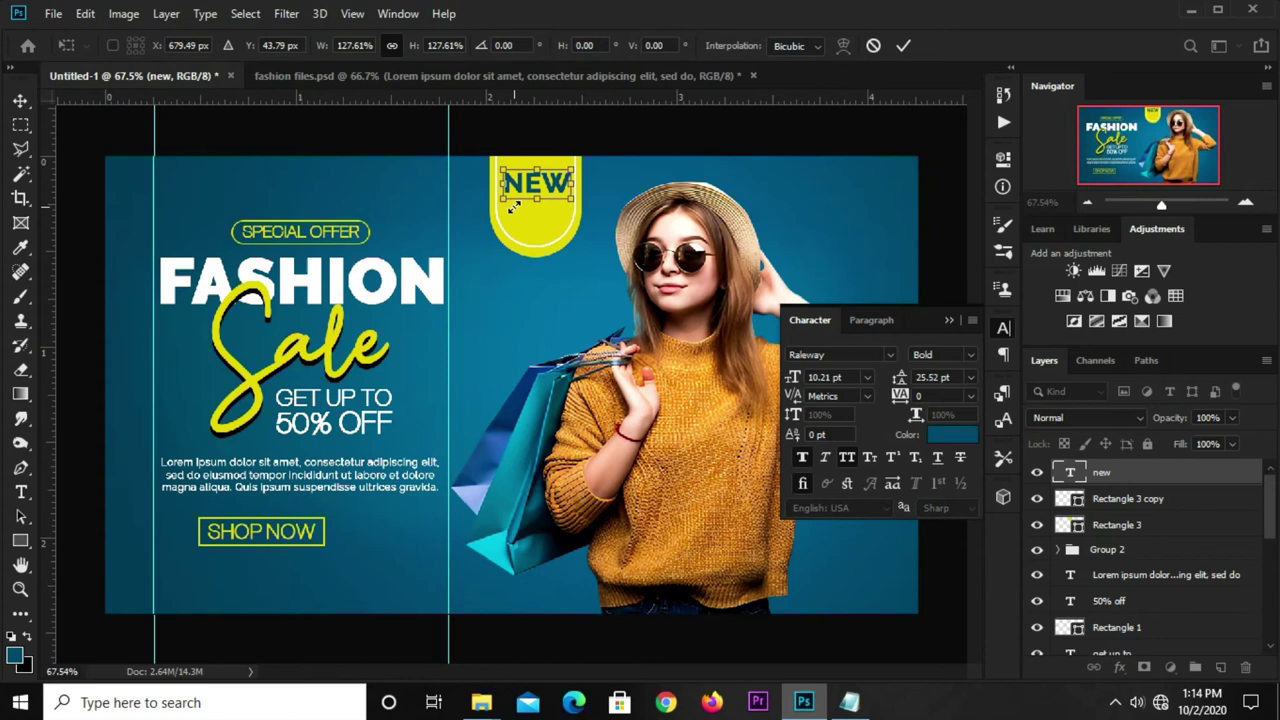
key("Return")
left_click_drag(550, 187, 548, 214)
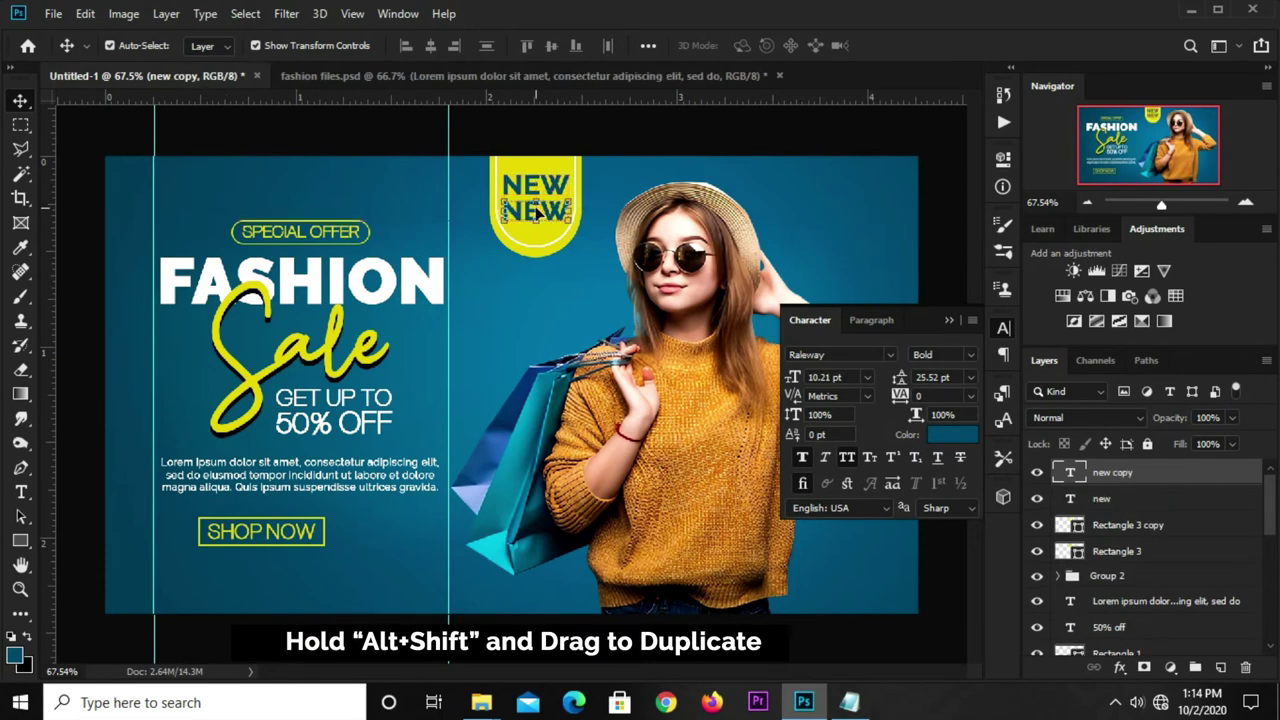
left_click(849, 702)
Copy 'arrival' from the notes and replace the lower NEW line with ARRIVAL.
left_click_drag(730, 609, 657, 600)
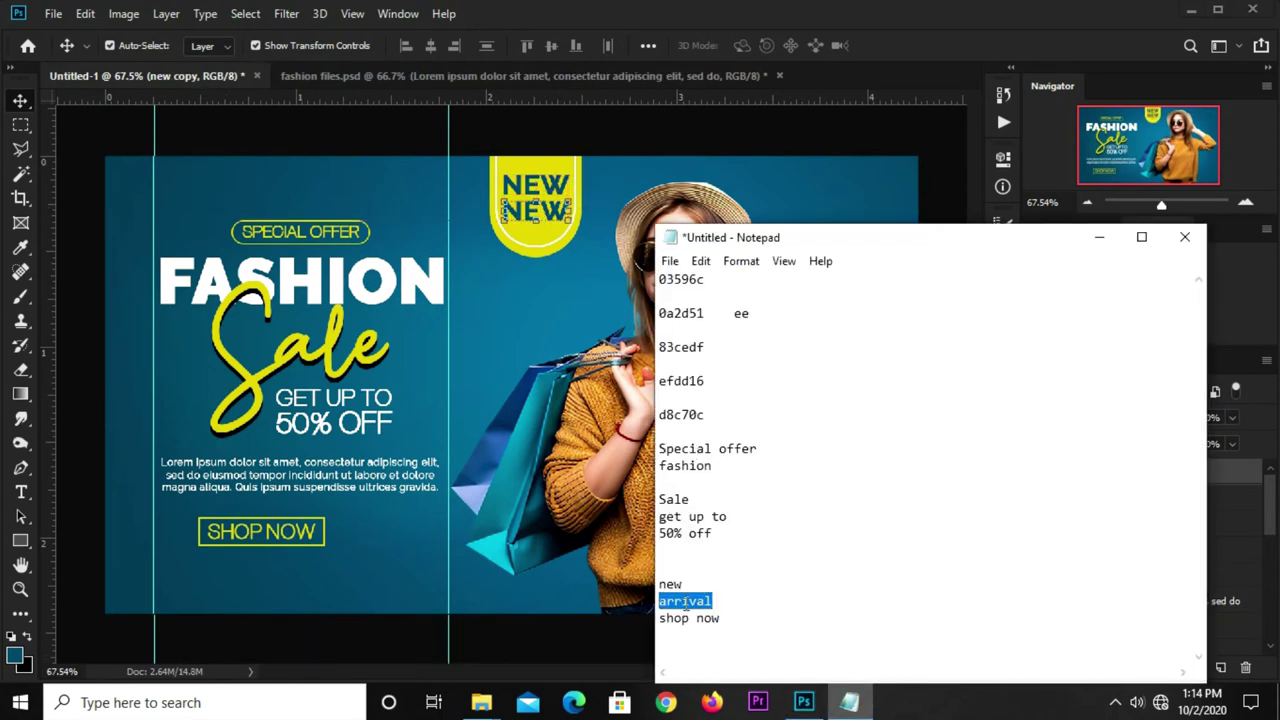
right_click(685, 604)
left_click(670, 222)
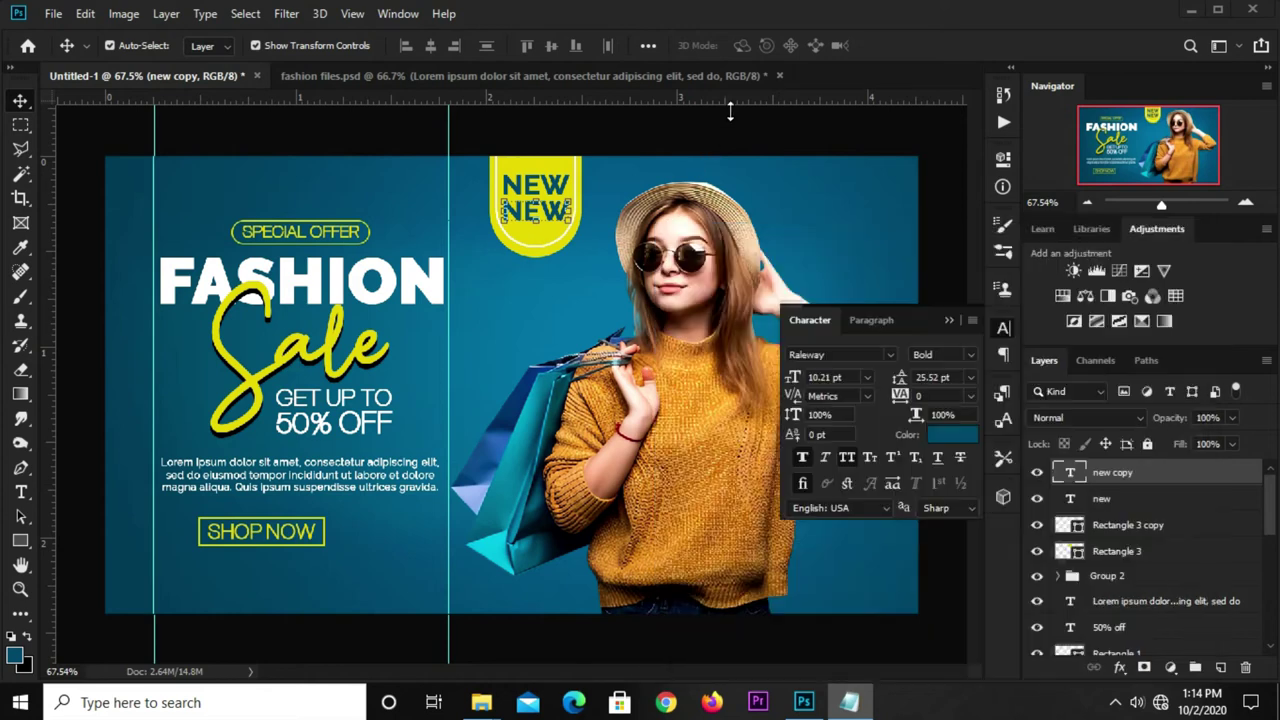
left_click(971, 309)
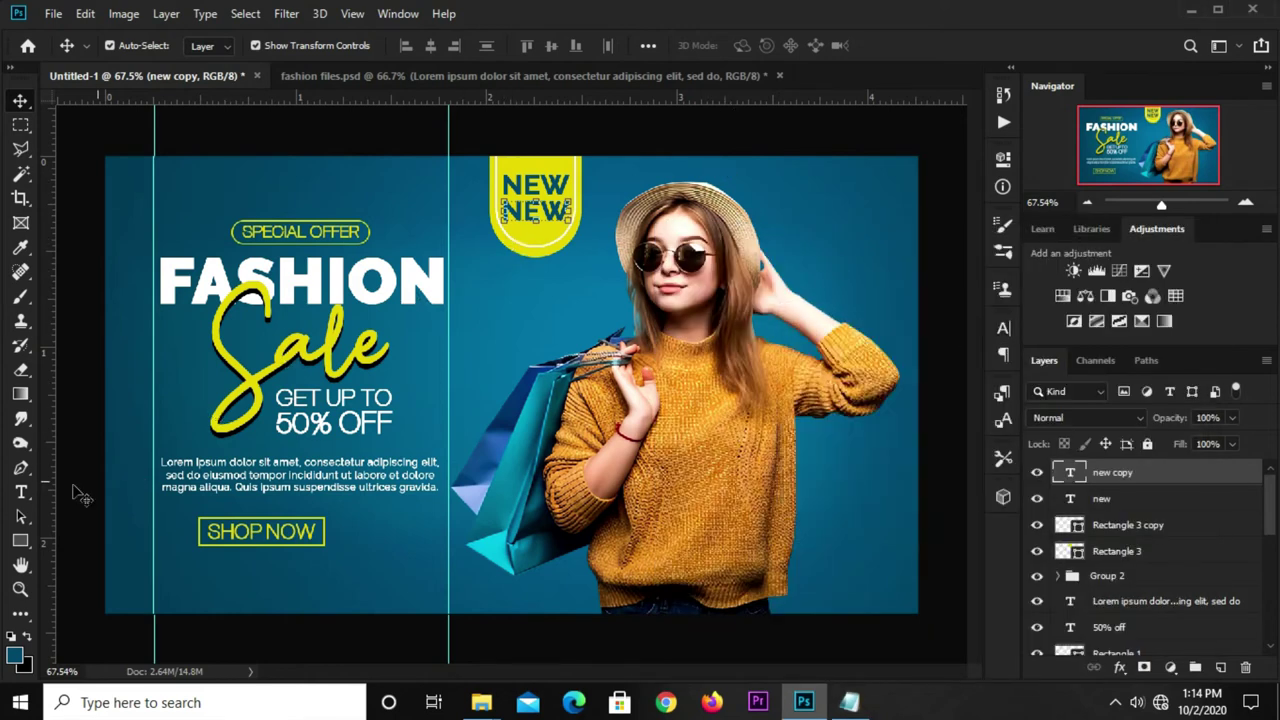
left_click(20, 491)
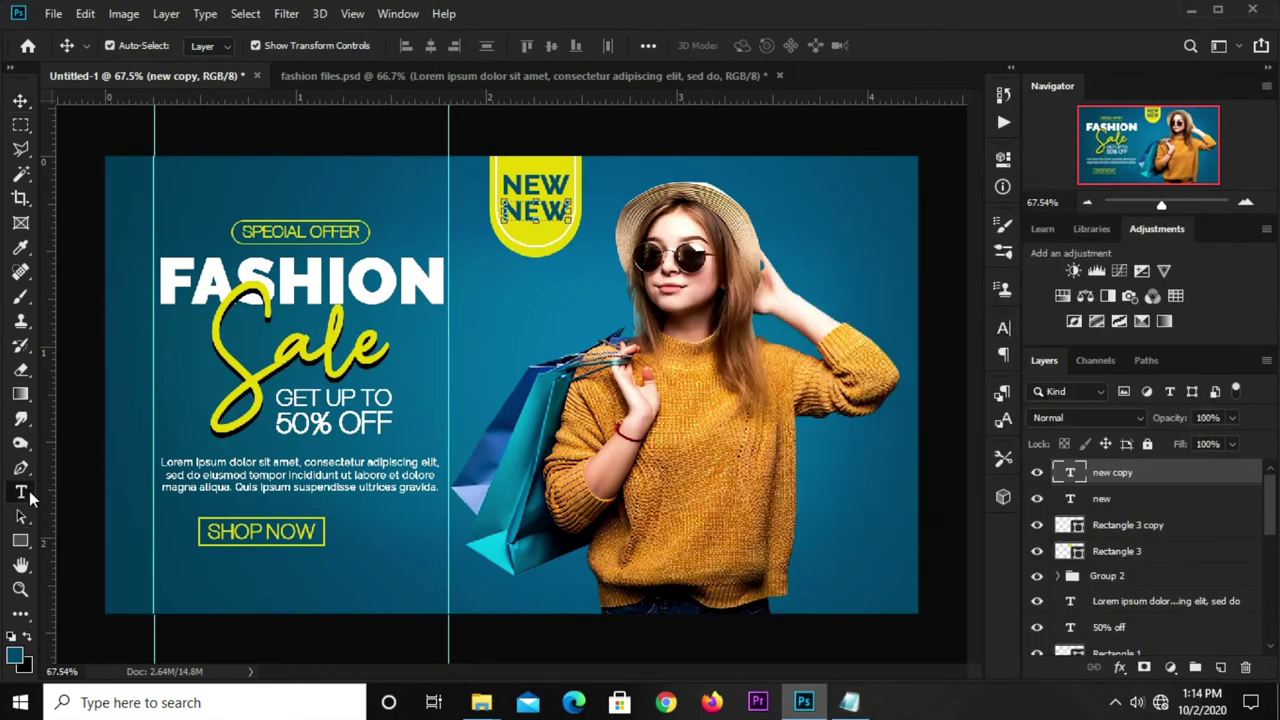
double_click(533, 211)
type("ARRIVAL")
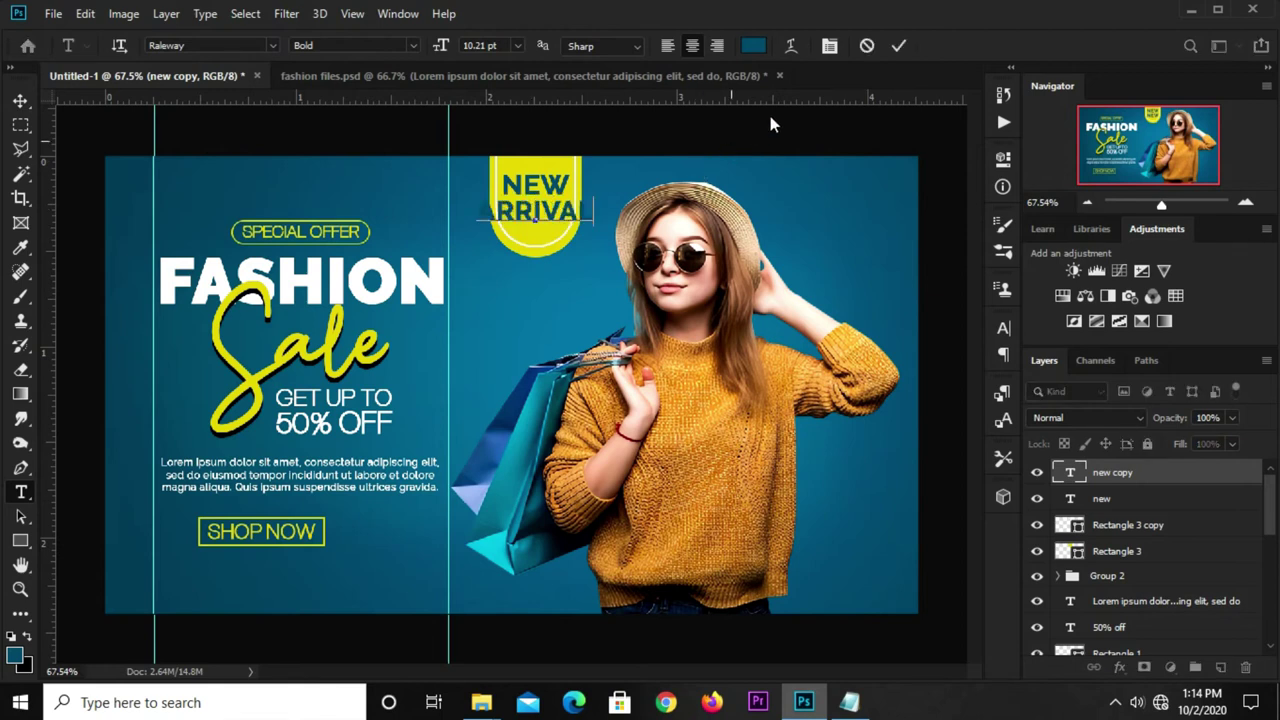
left_click(898, 46)
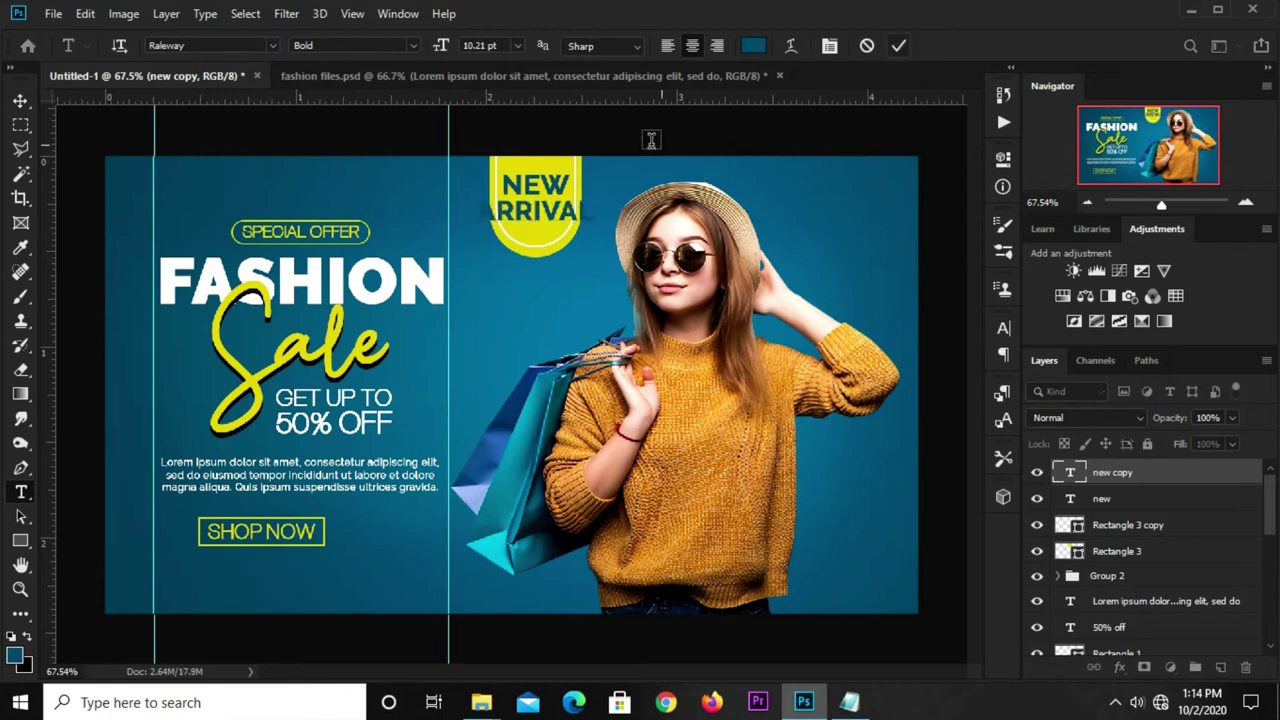
key("v")
Set the ARRIVAL text to Raleway Regular weight.
left_click(1003, 328)
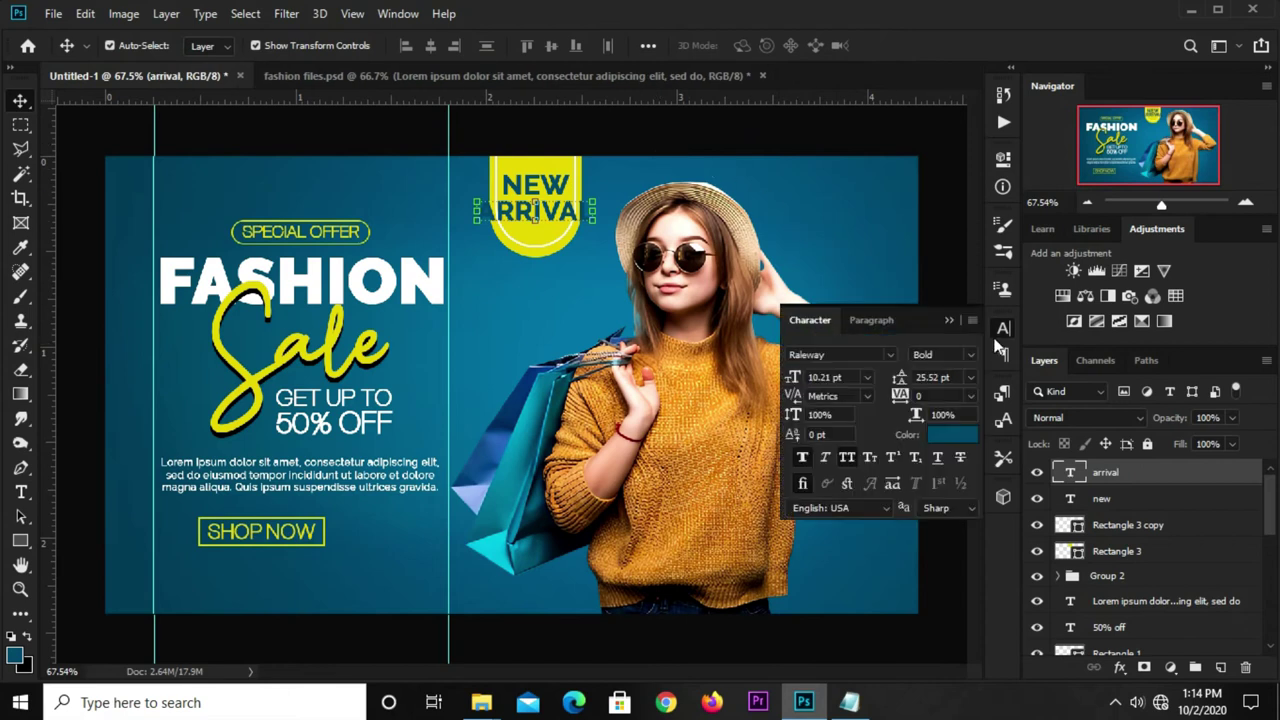
left_click(969, 352)
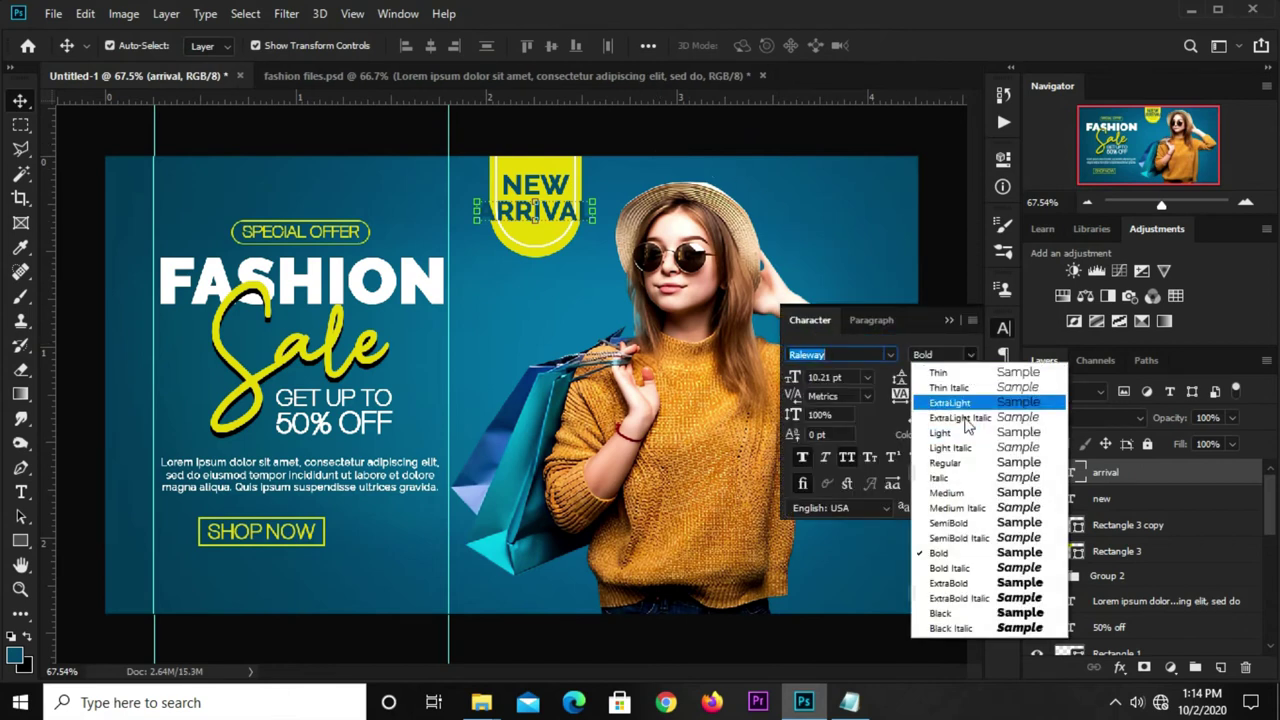
left_click(959, 465)
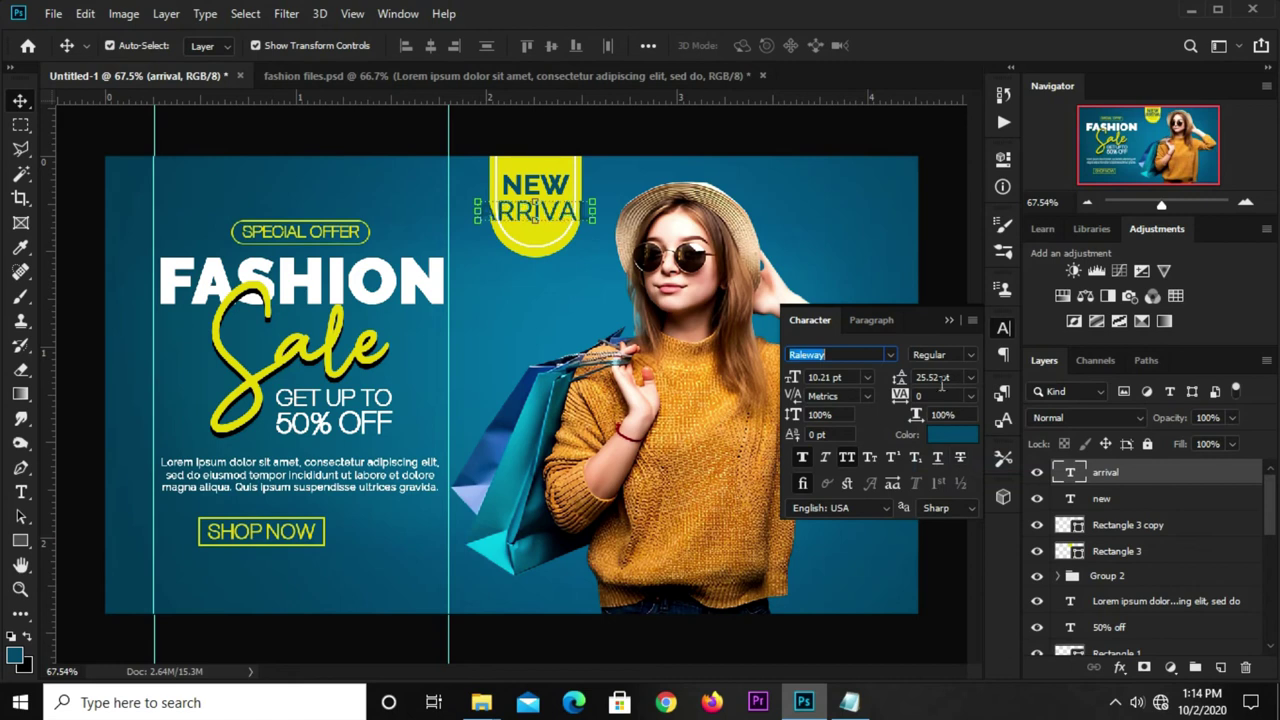
left_click(949, 321)
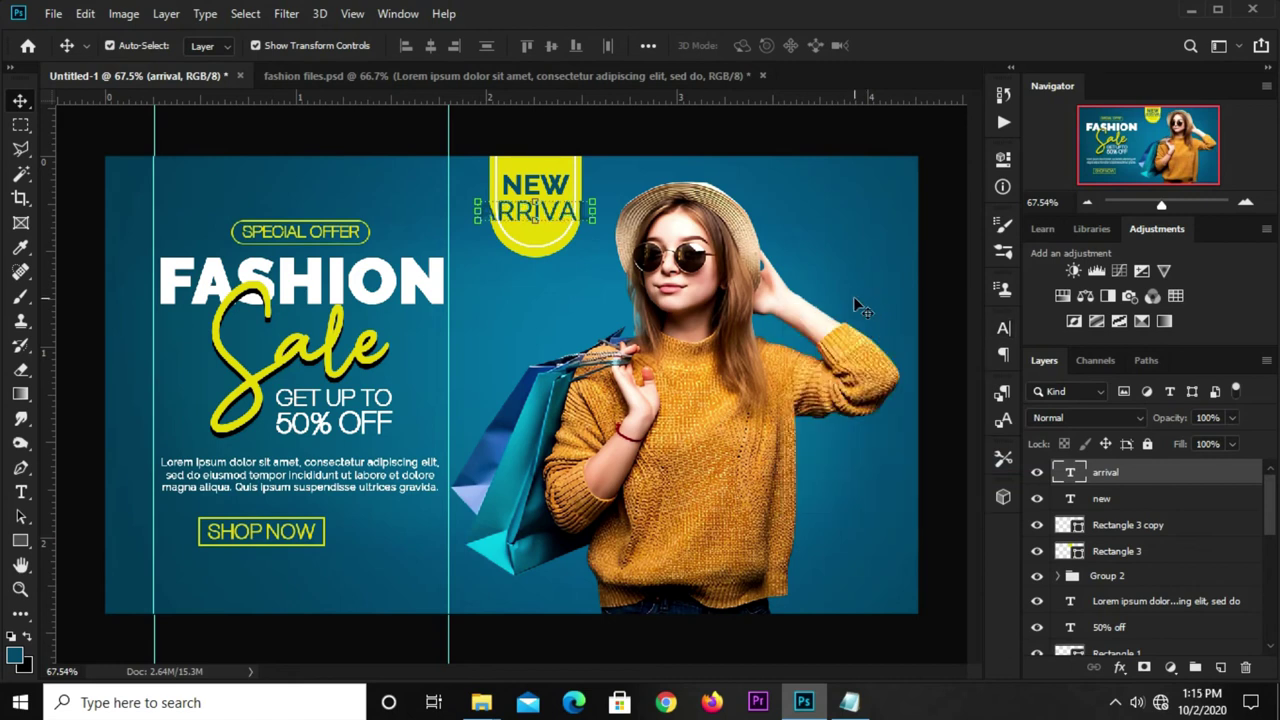
Shrink the ARRIVAL text to fit centred beneath NEW in the tag.
key("ctrl+t")
mouse_move(600, 188)
left_mouse_down()
mouse_move(553, 213)
mouse_move(577, 204)
mouse_move(562, 205)
mouse_move(573, 215)
left_mouse_up()
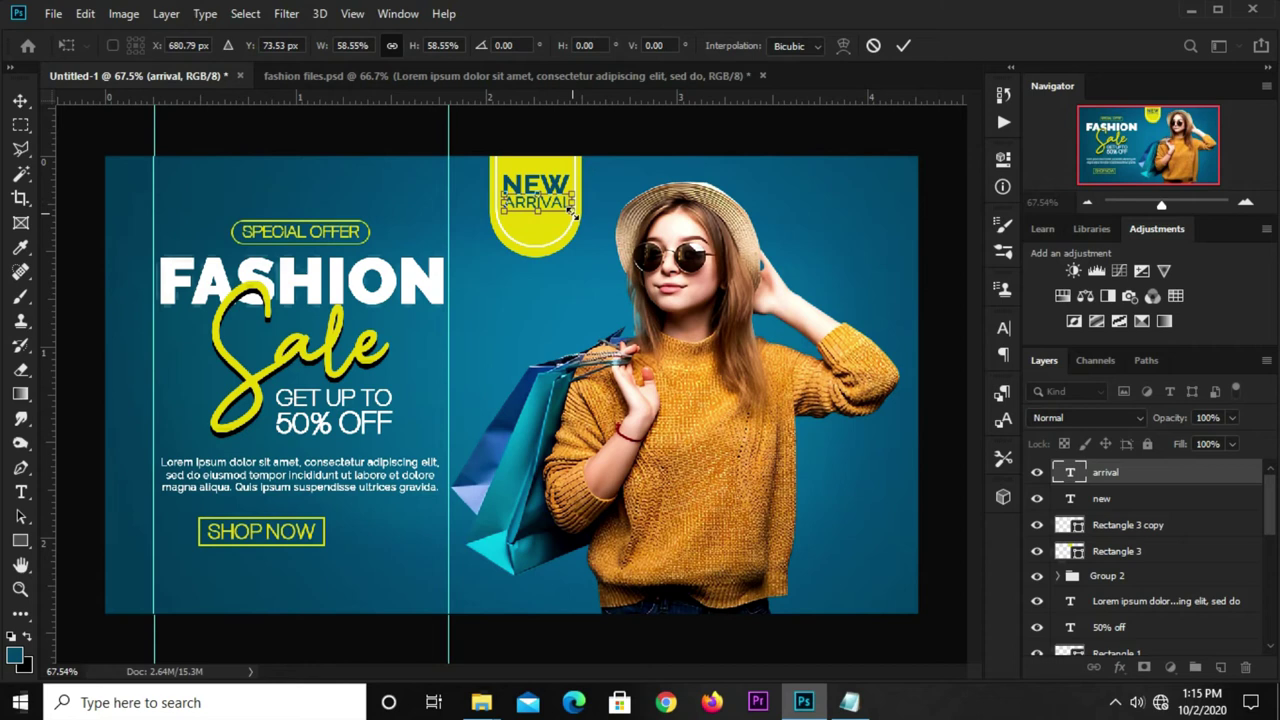
key("Return")
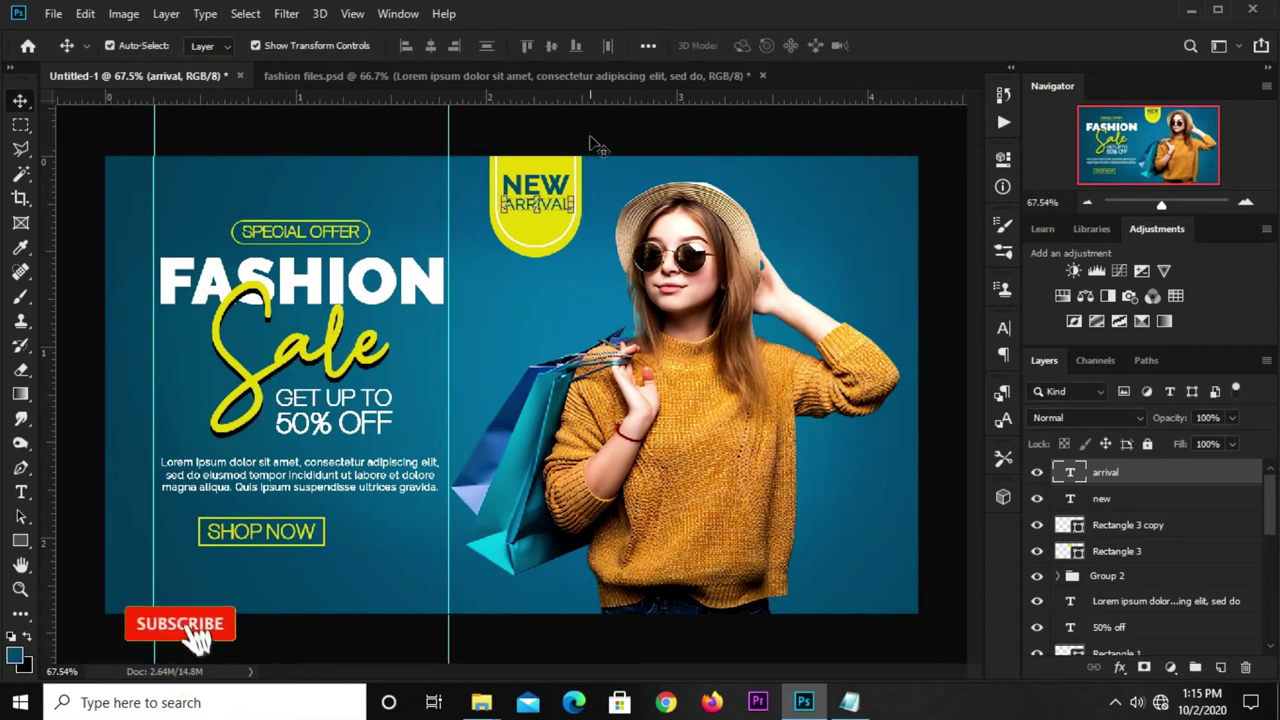
Select Rectangle 3 and Rectangle 3 copy and nudge them up two steps.
left_click(600, 143)
left_click(538, 207)
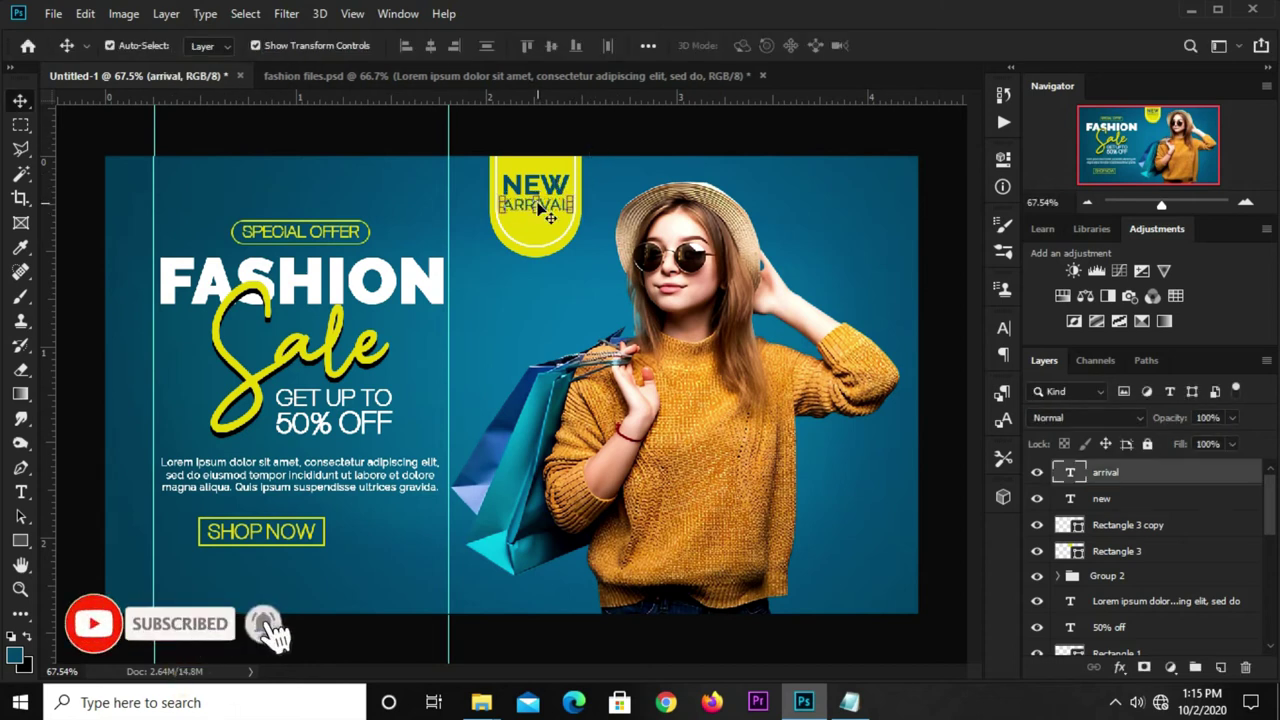
left_click(570, 185)
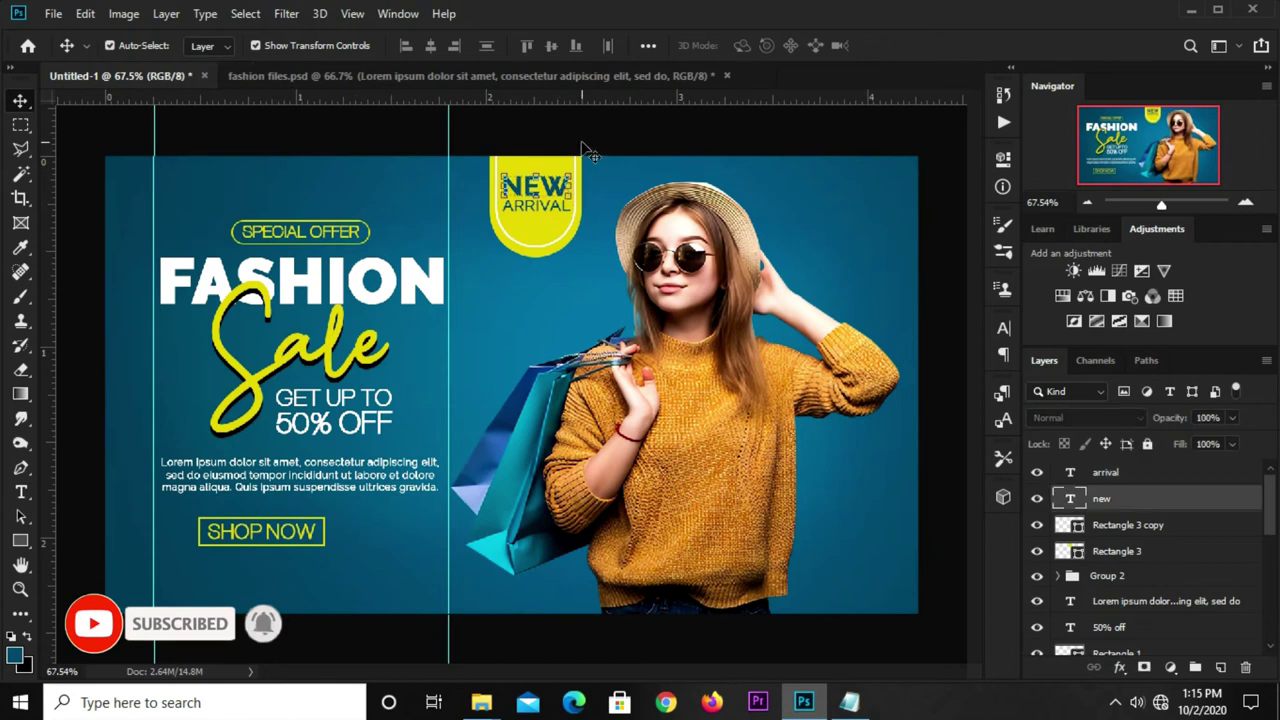
left_click(585, 148)
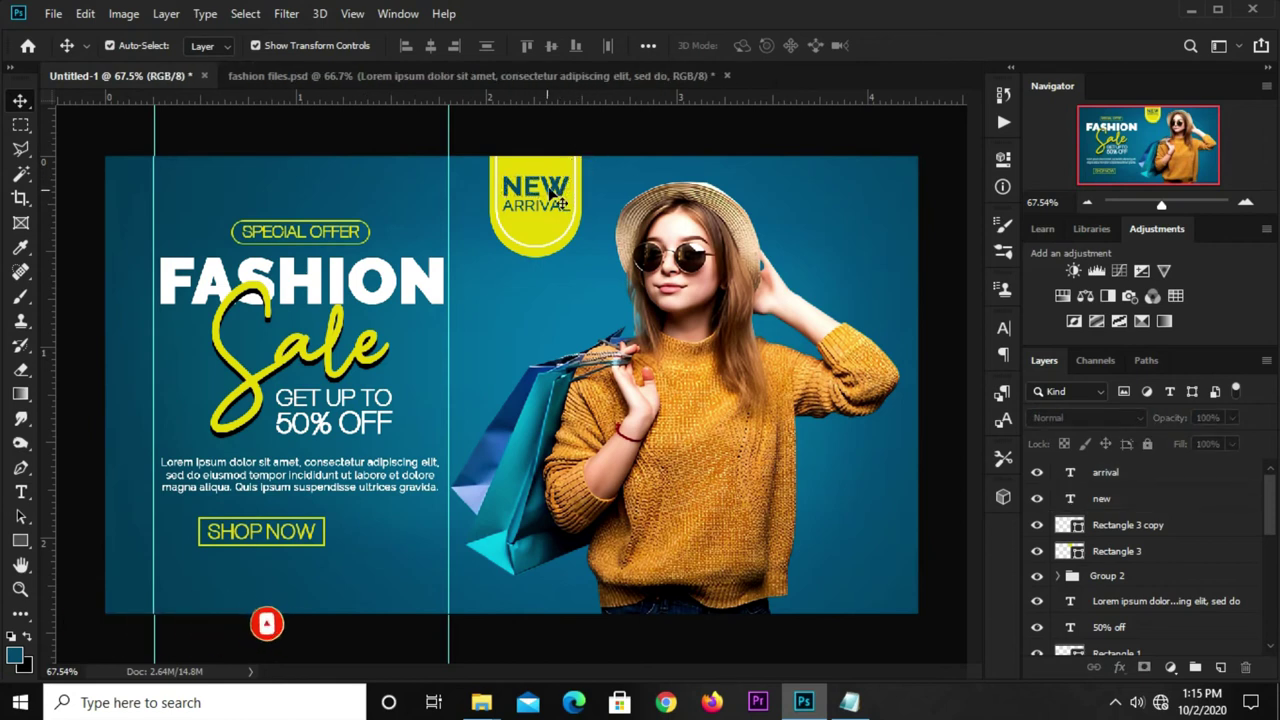
left_click(532, 230)
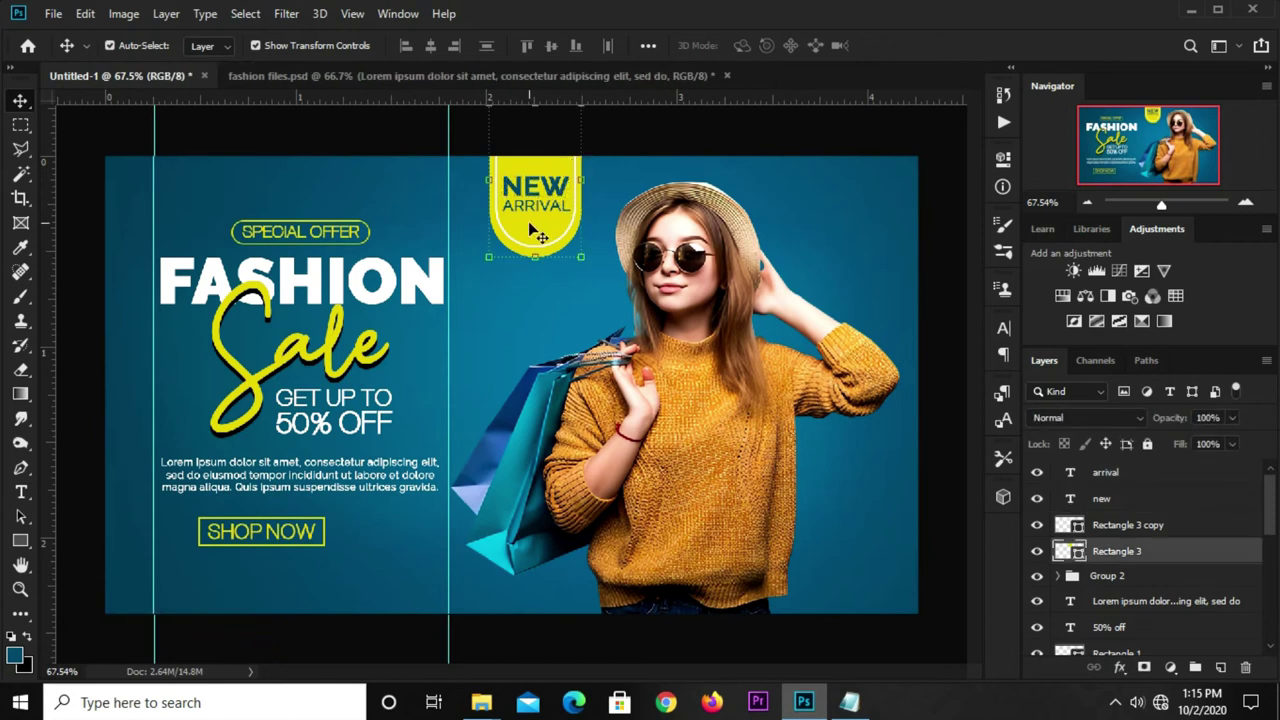
left_click(1130, 530, "shift")
key("Up")
key("Up")
key("Up")
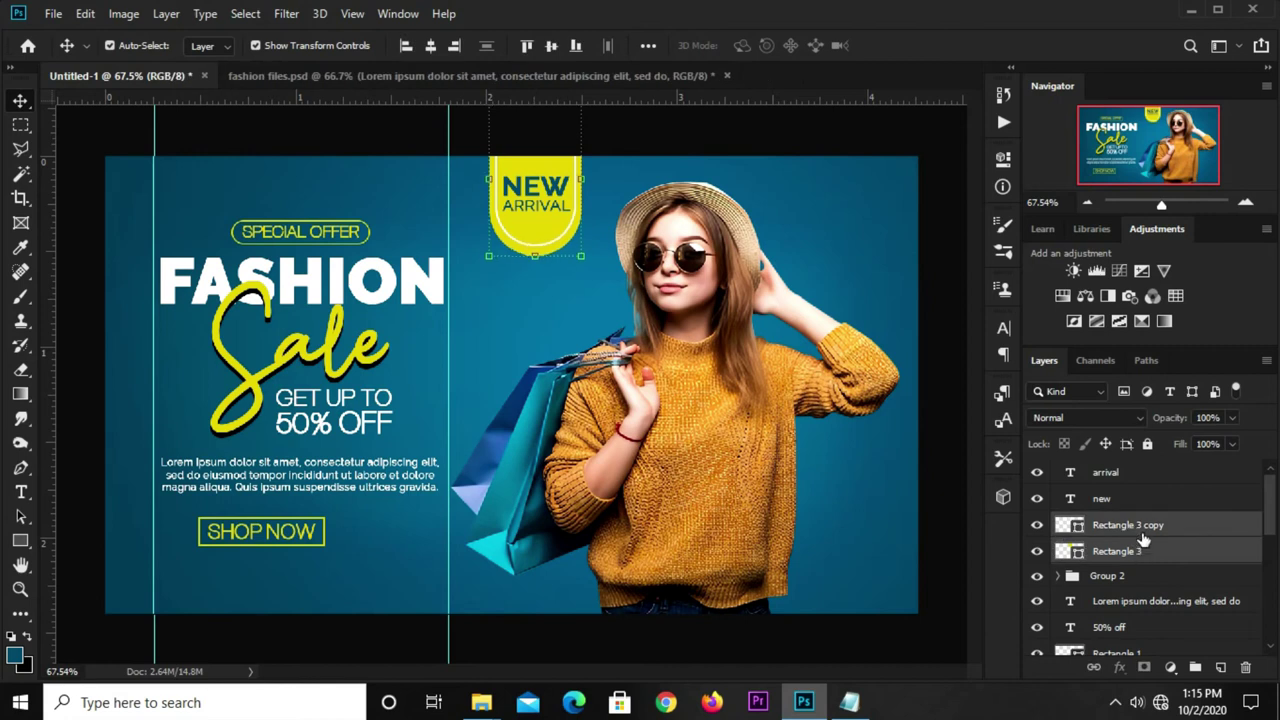
key("Up")
key("Up")
key("Up")
key("Up")
key("Up")
key("Up")
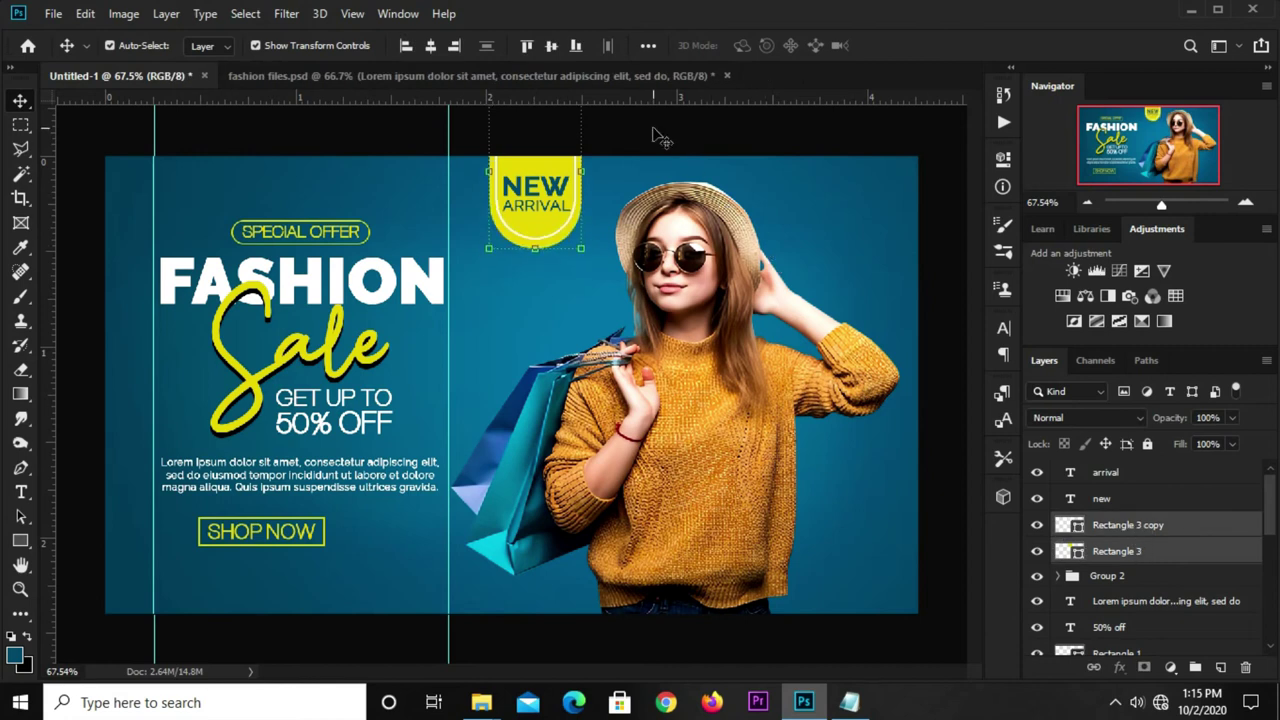
left_click(646, 133)
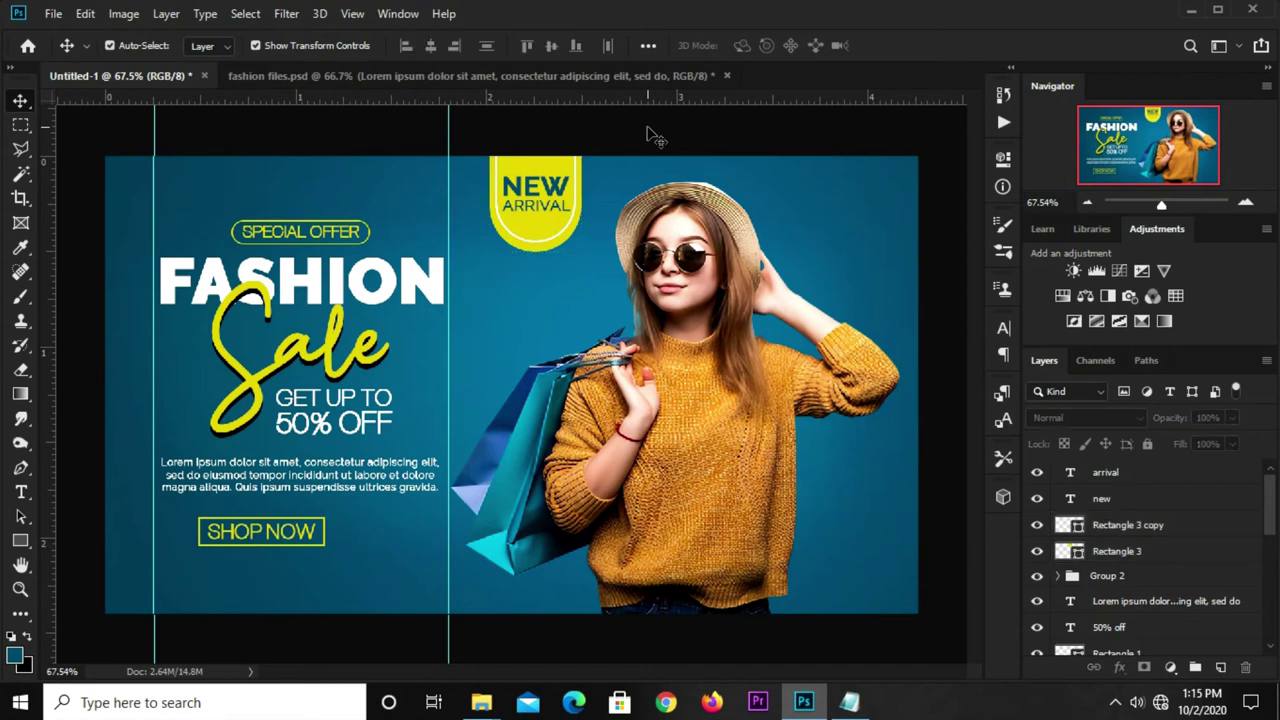
Darken the model photo with a Curves adjustment clipped to that layer.
left_click(685, 455)
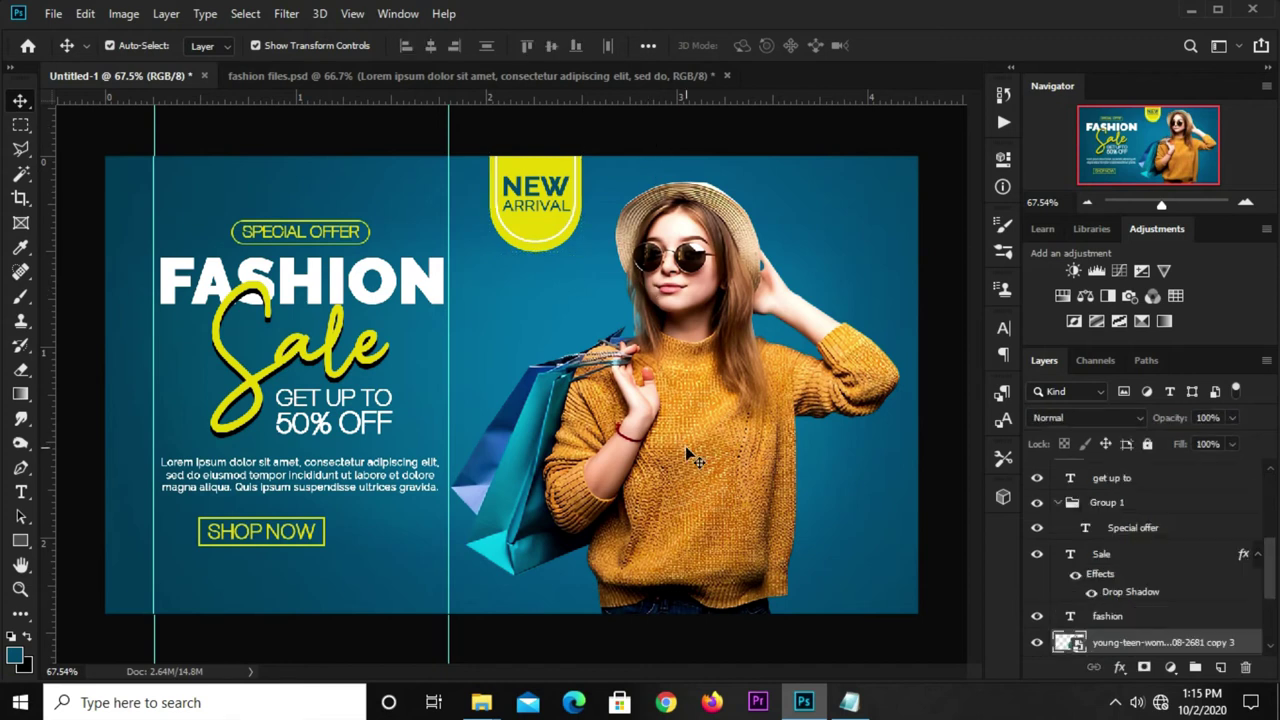
scroll(1057, 594, "down", 1)
scroll(1100, 595, "down", 1)
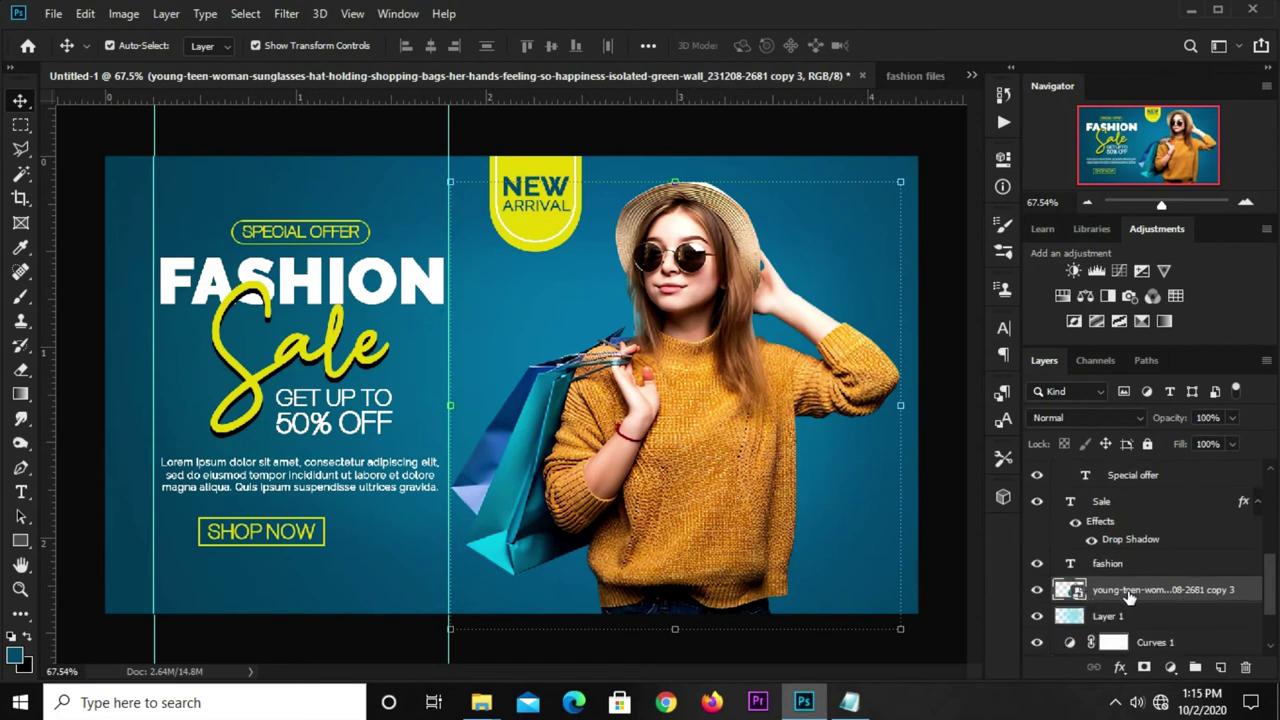
left_click(1033, 592)
left_click(1170, 667)
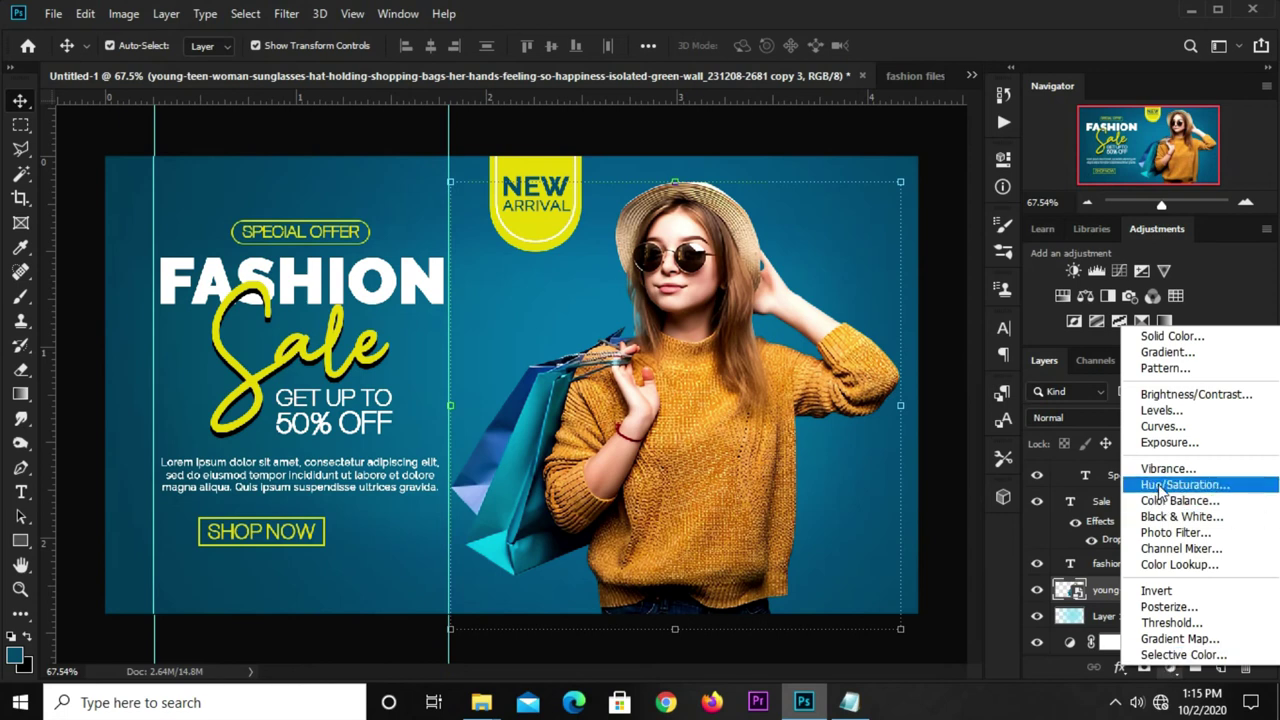
left_click(1162, 427)
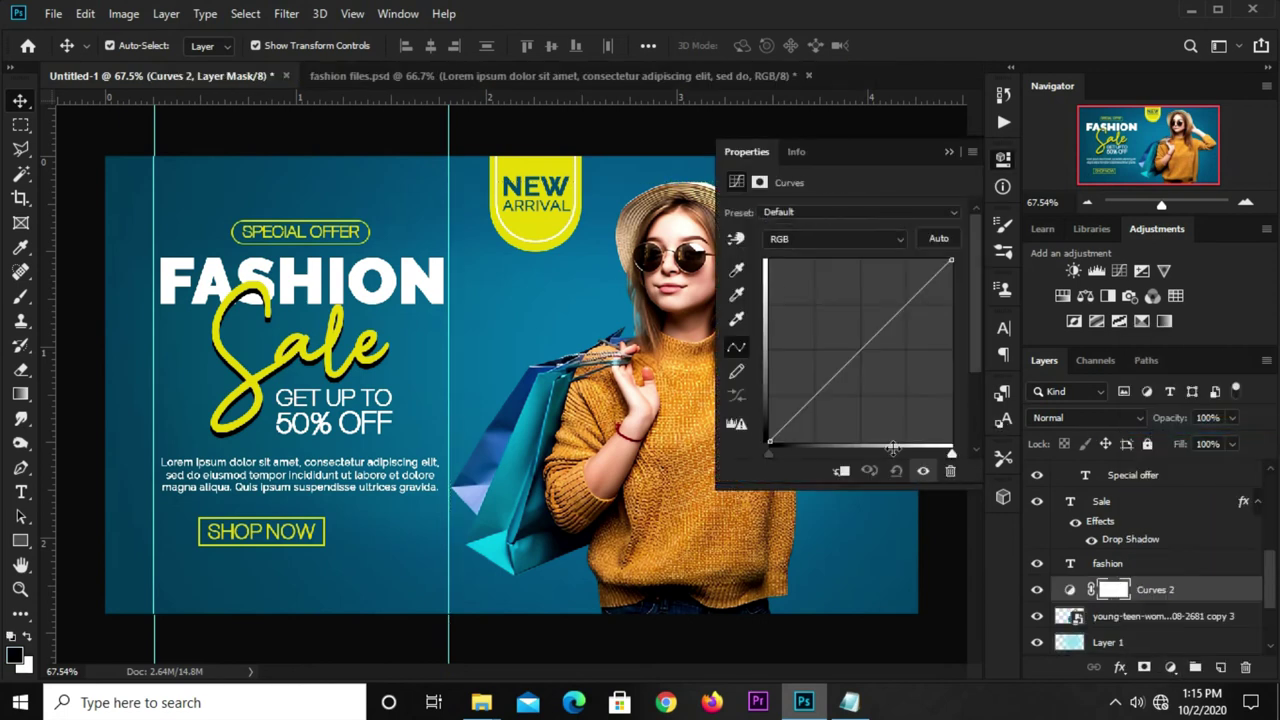
left_click(841, 470)
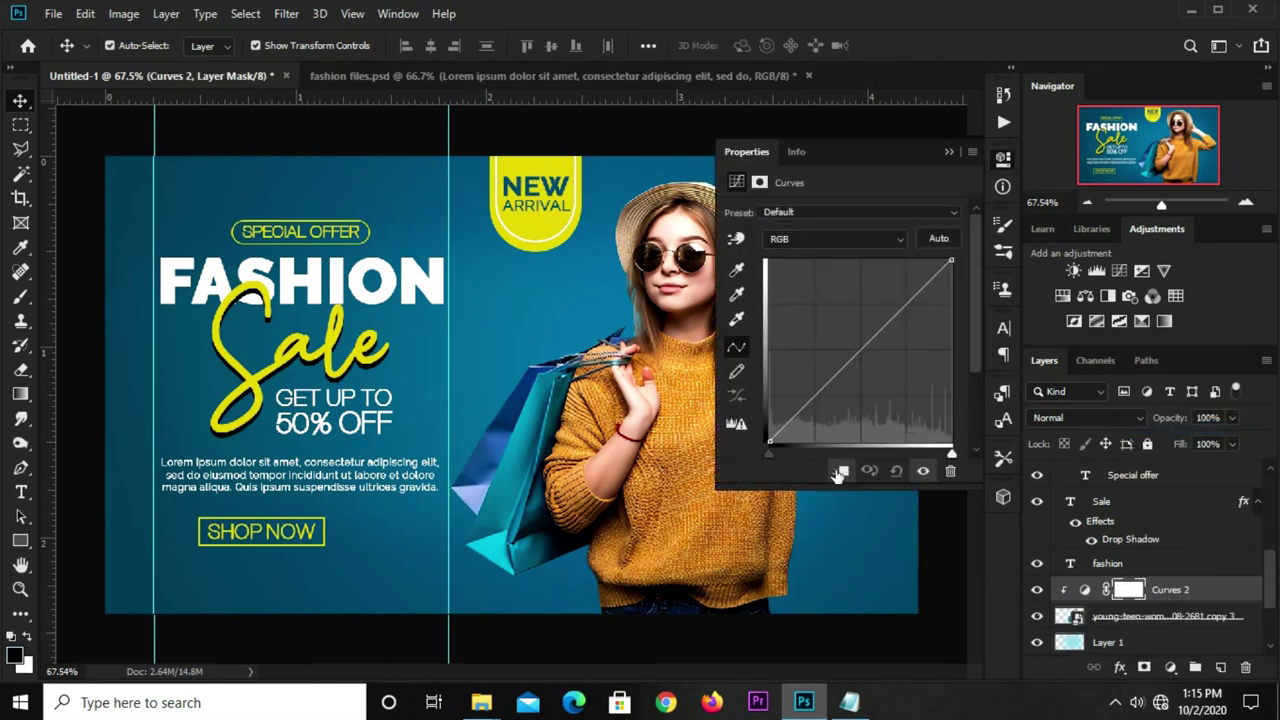
left_click_drag(846, 363, 840, 383)
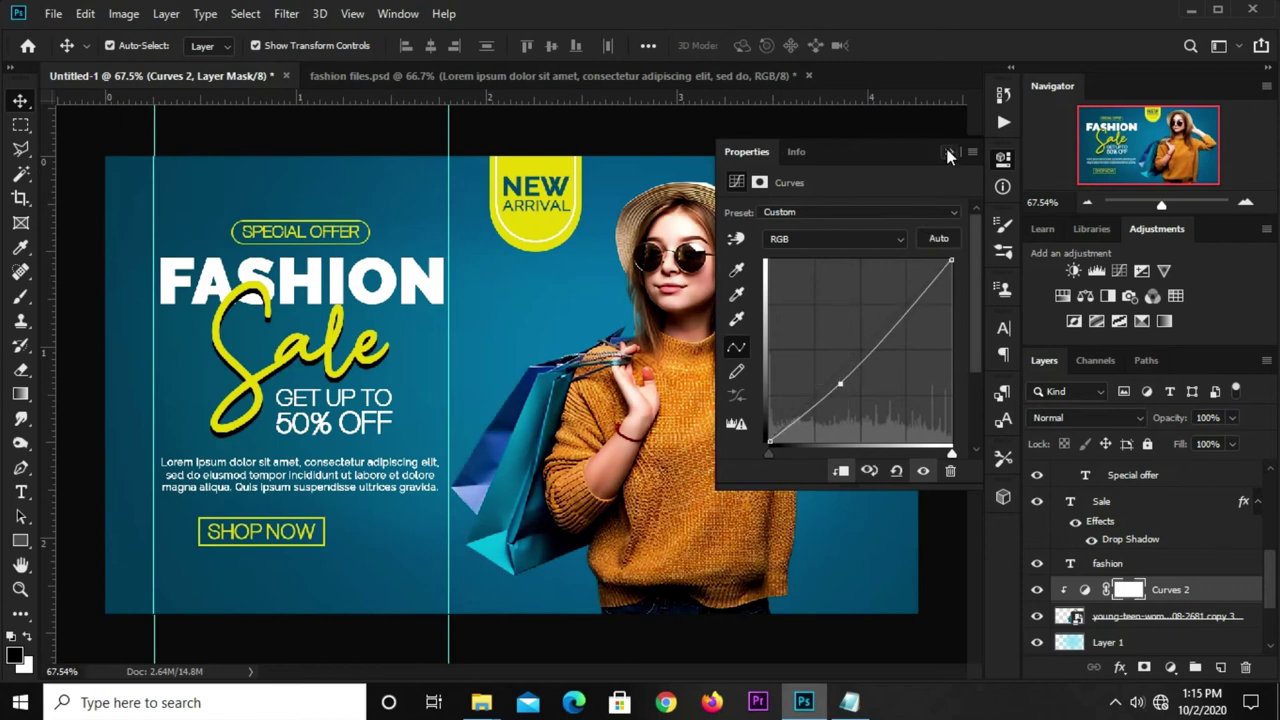
left_click(945, 152)
left_click(840, 145)
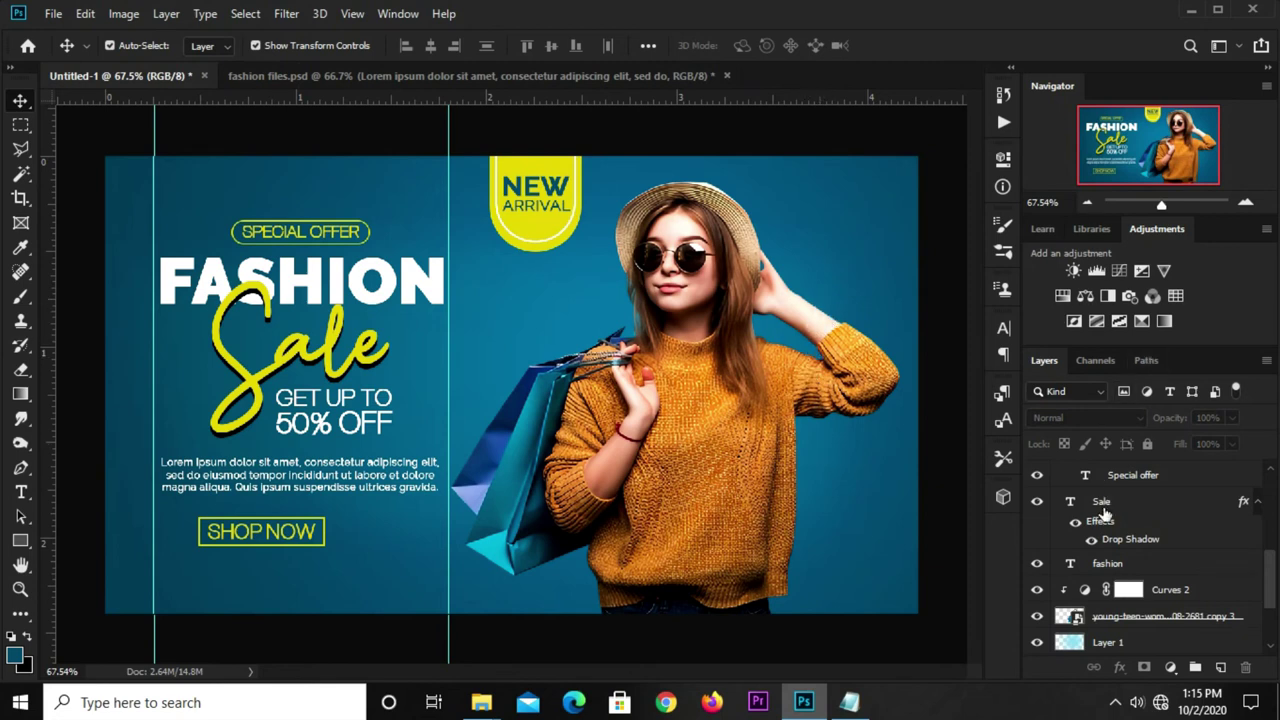
Add a Curves 3 adjustment at the top, raising the curve slightly.
scroll(1110, 520, "up", 2)
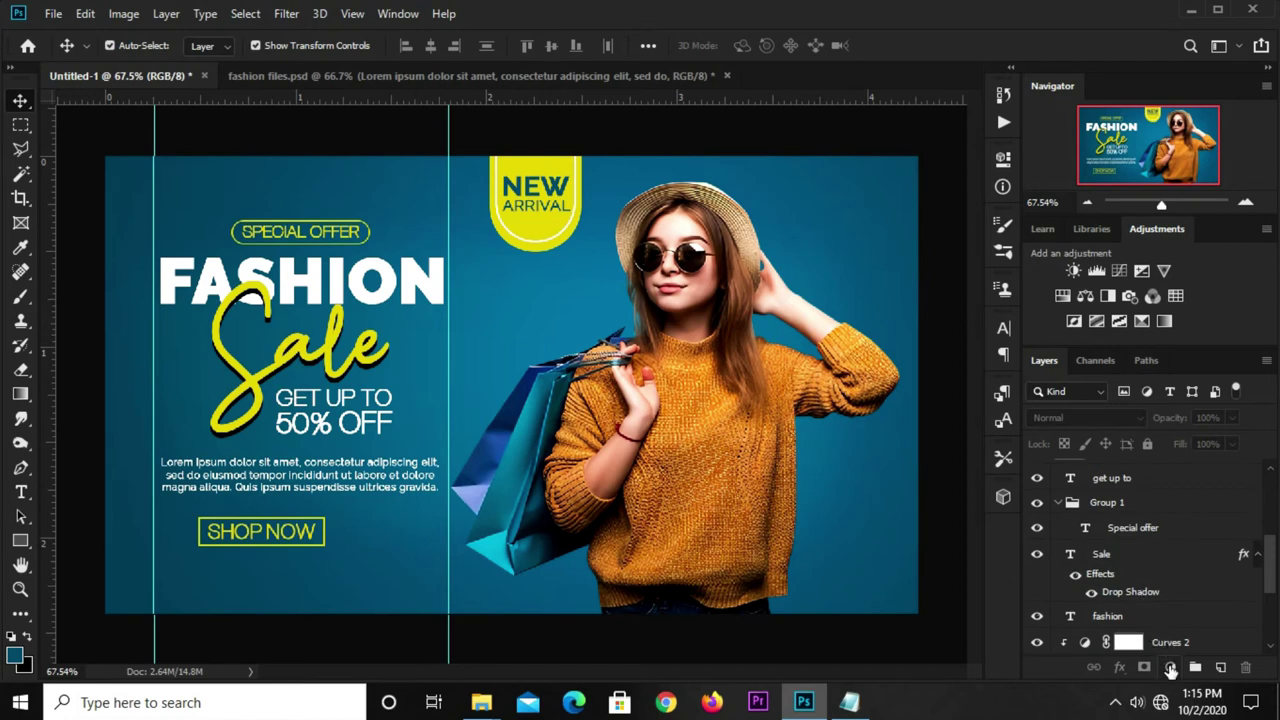
left_click(1171, 667)
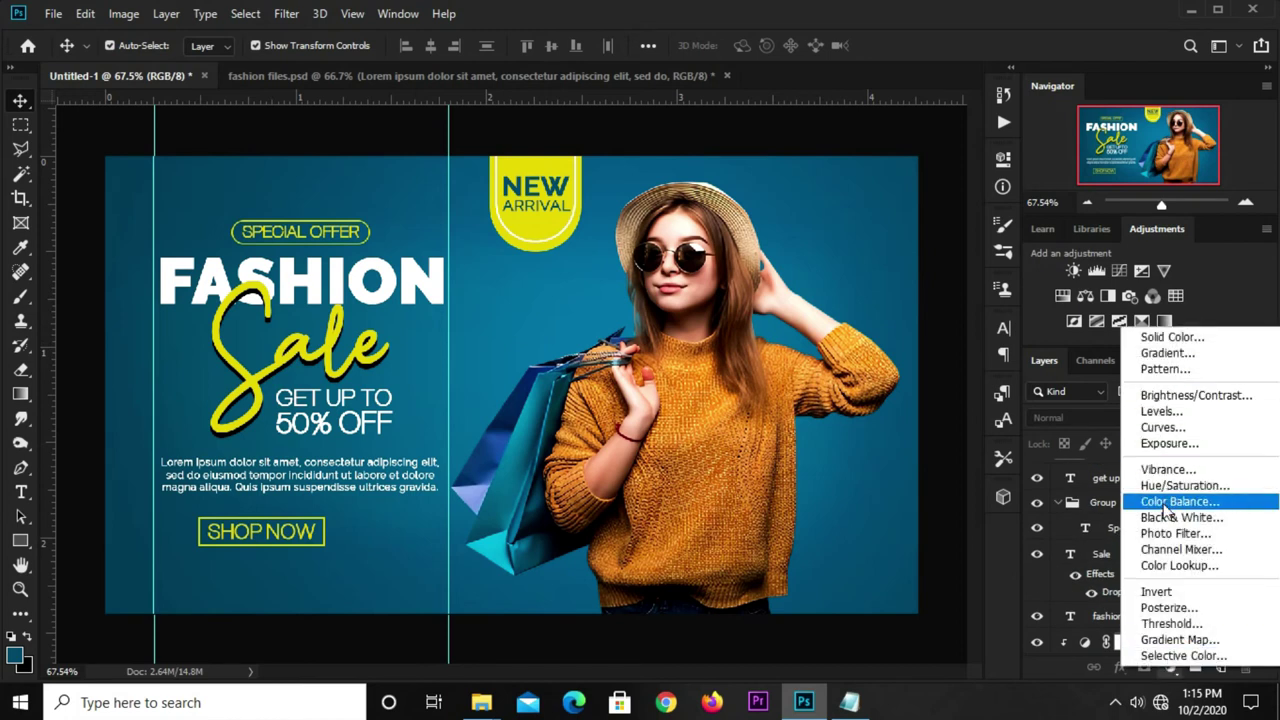
left_click(1163, 427)
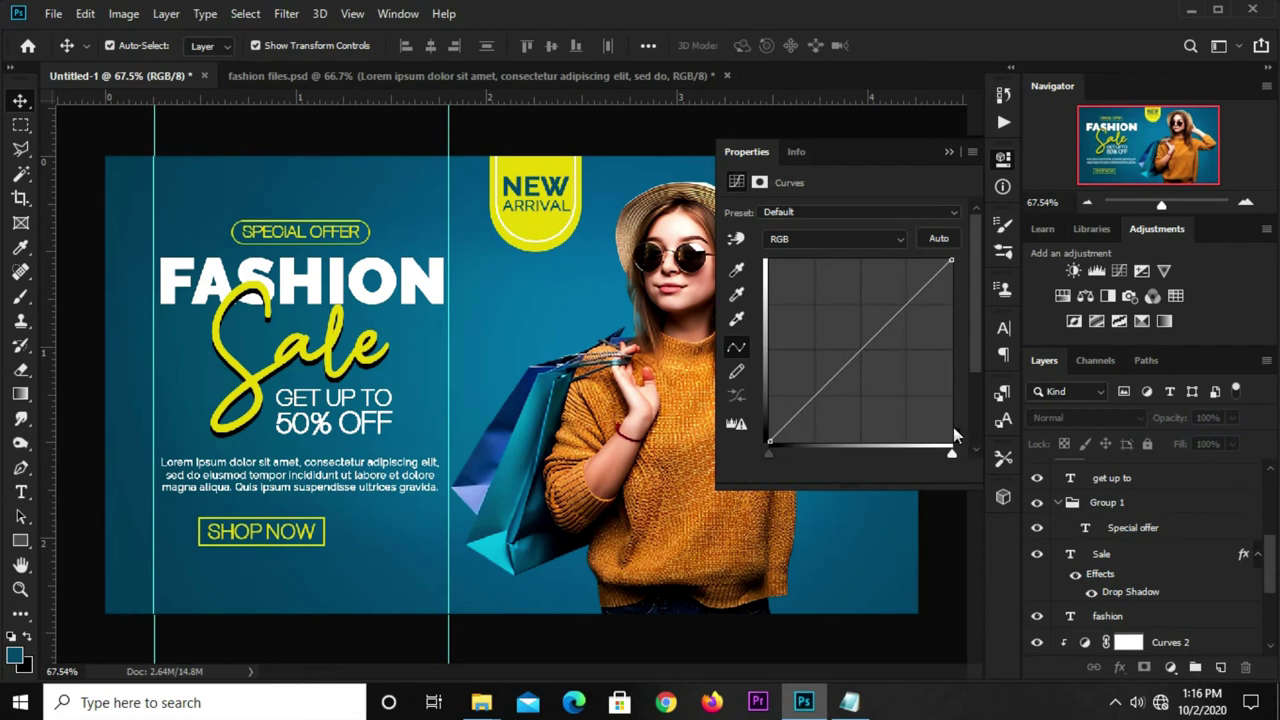
left_click(829, 383)
left_click_drag(829, 383, 832, 390)
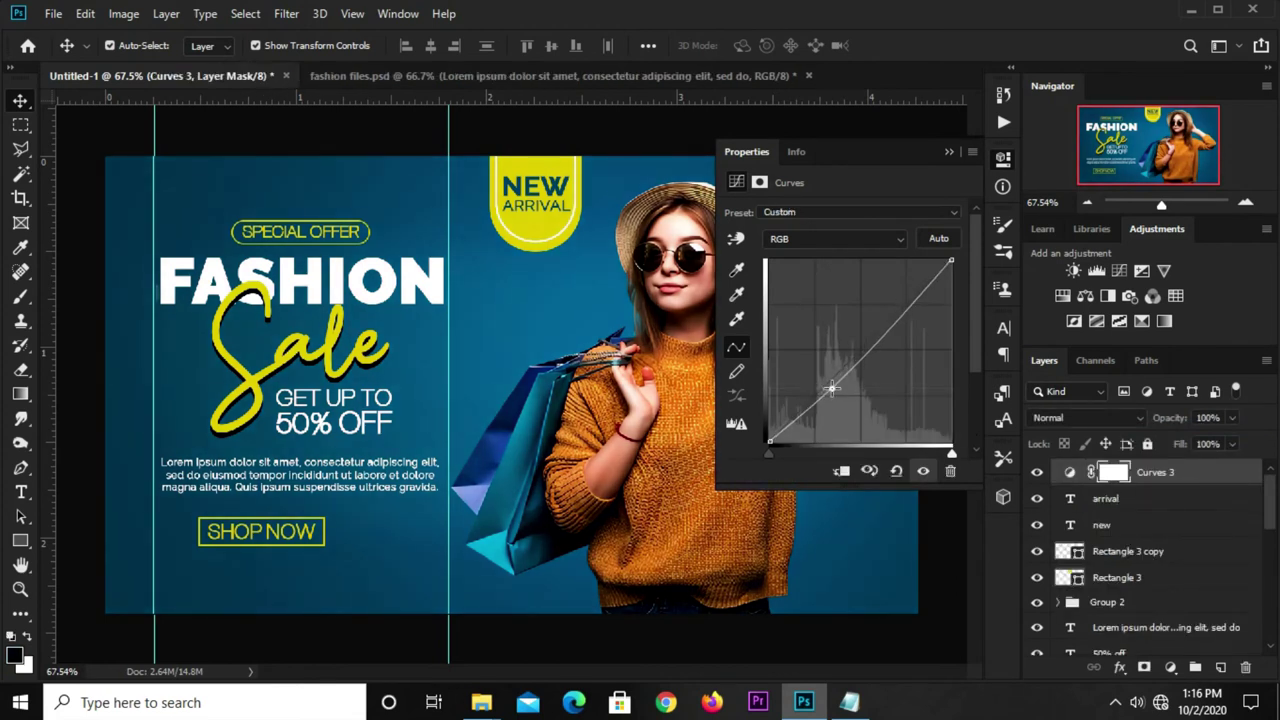
left_click(948, 153)
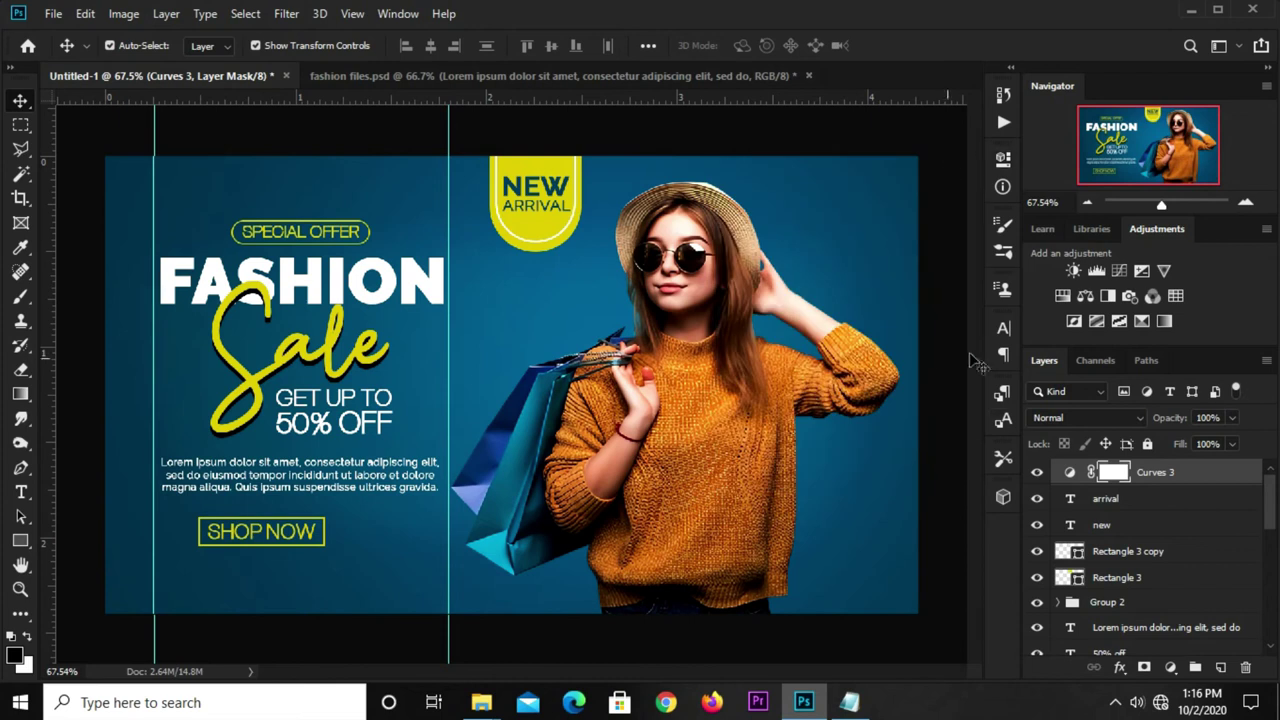
Add a black dot Pattern Fill 1 layer and drag it just above Layer 2.
left_click(1036, 474)
left_click(836, 628)
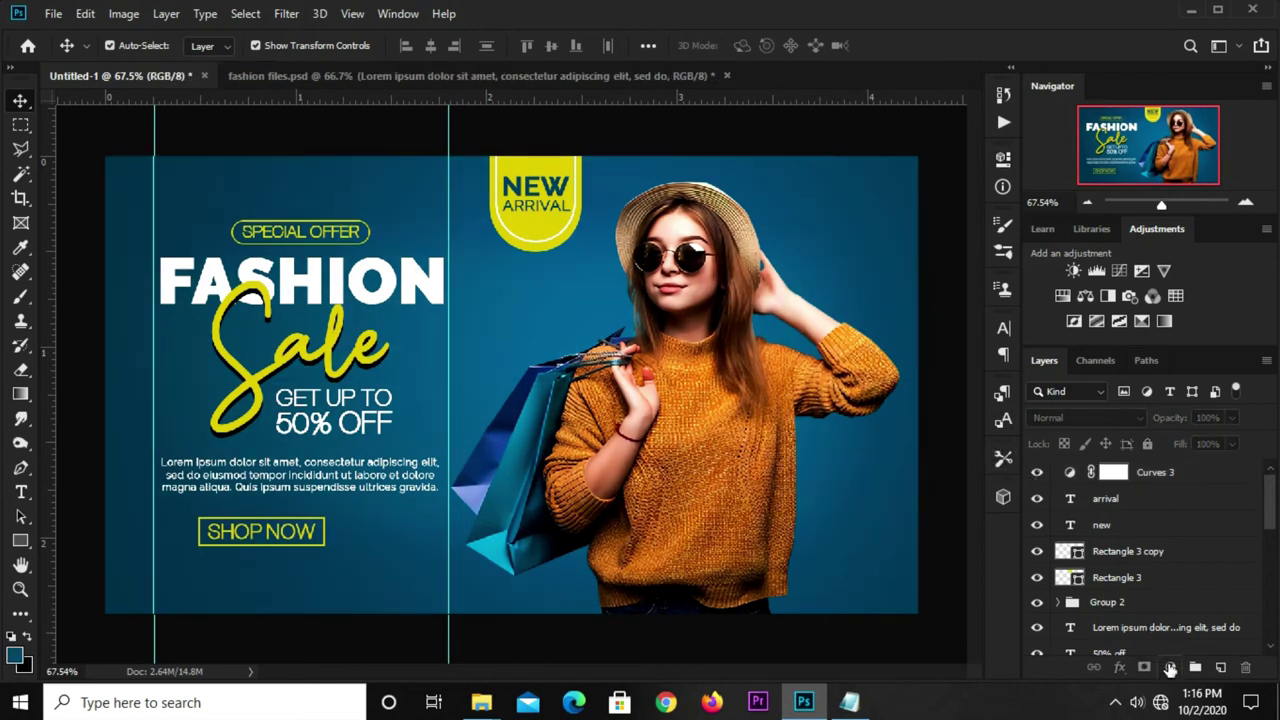
left_click(1170, 668)
left_click(1156, 364)
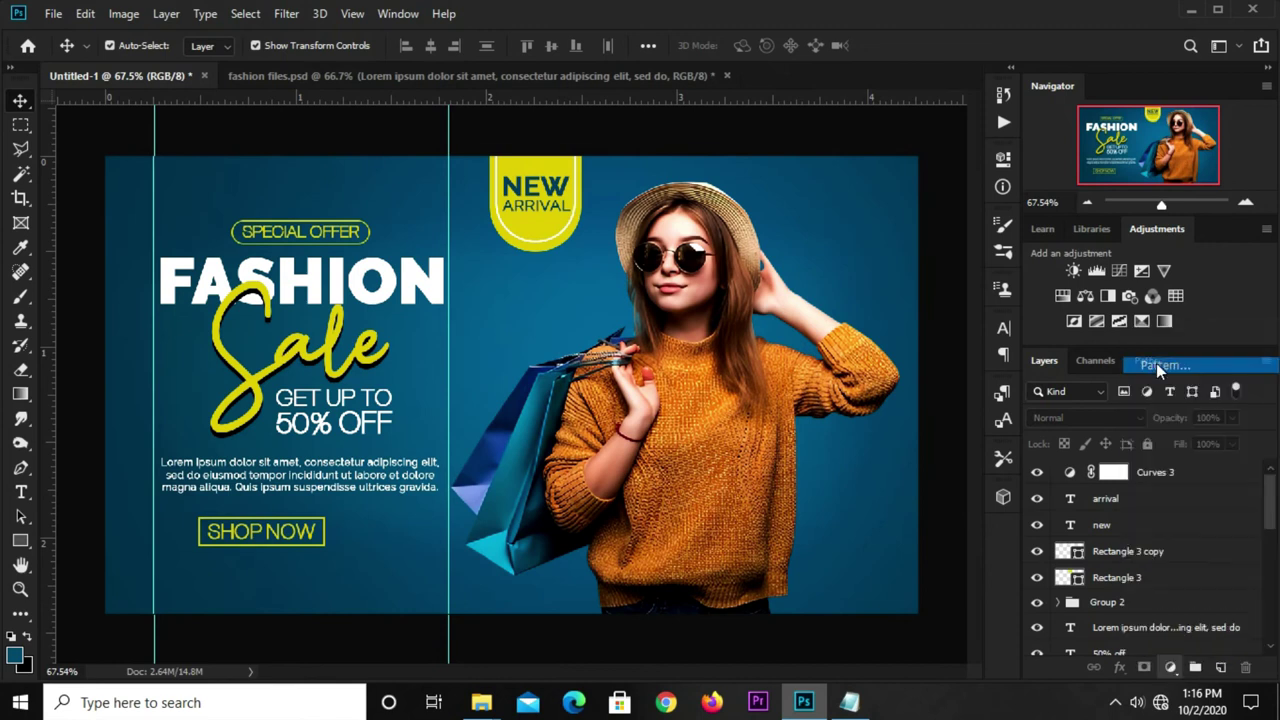
left_click(530, 243)
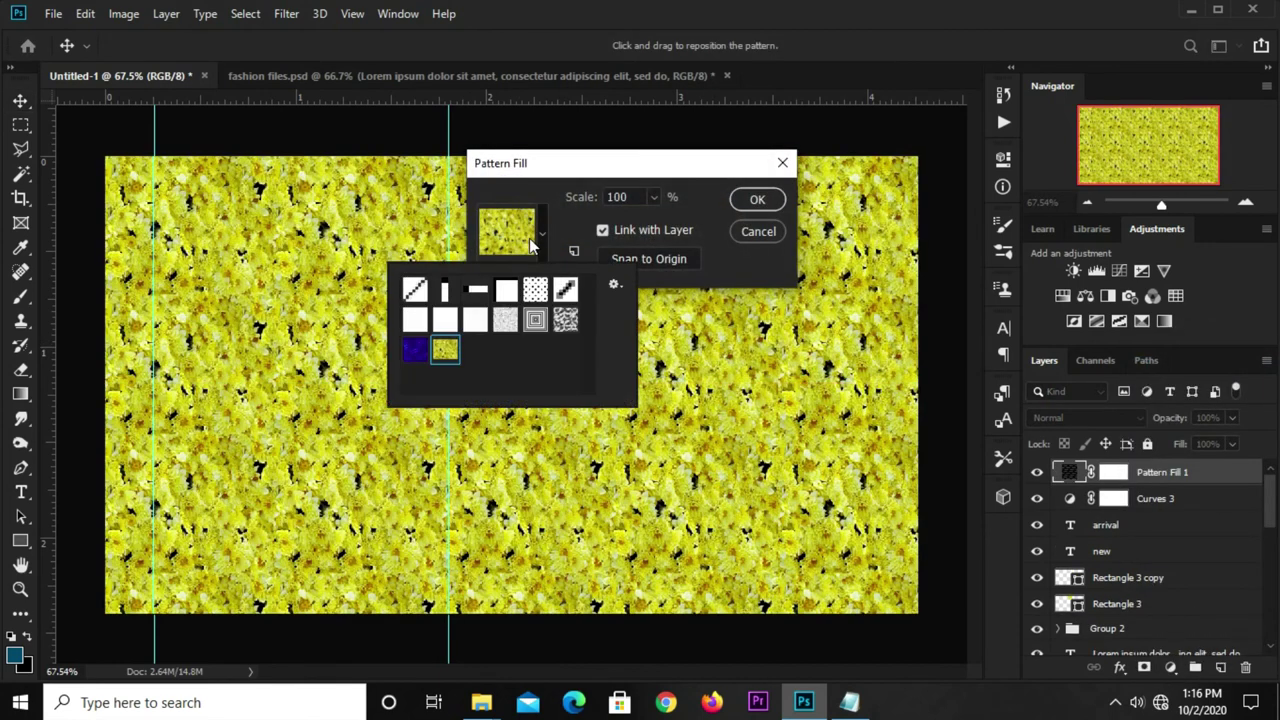
left_click(535, 290)
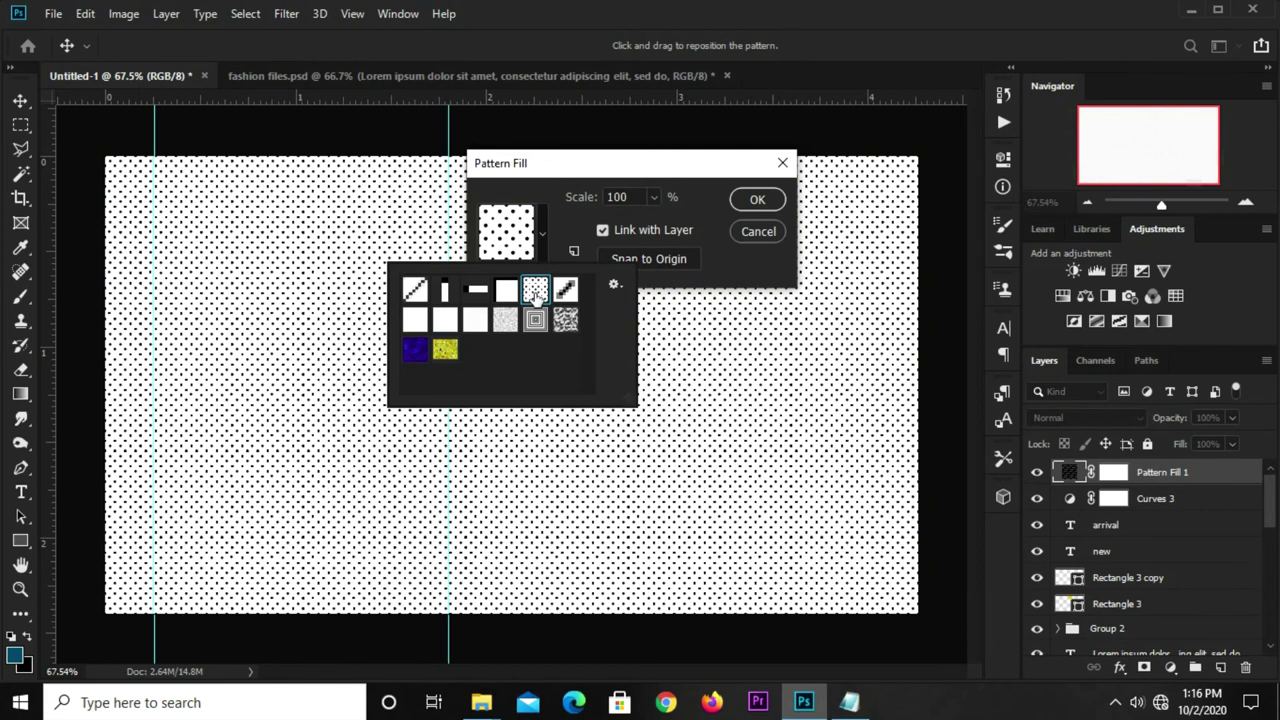
left_click(679, 205)
left_click(735, 199)
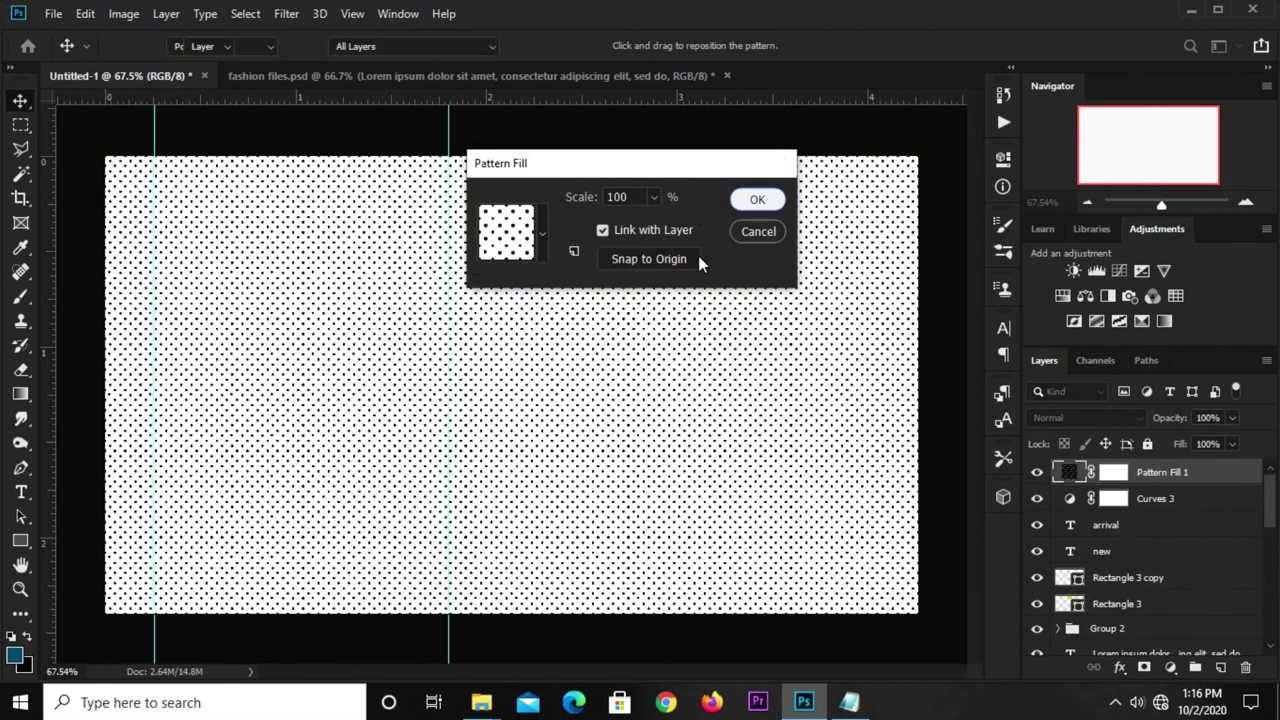
mouse_move(1157, 474)
left_mouse_down()
mouse_move(1162, 678)
mouse_move(1140, 604)
left_mouse_up()
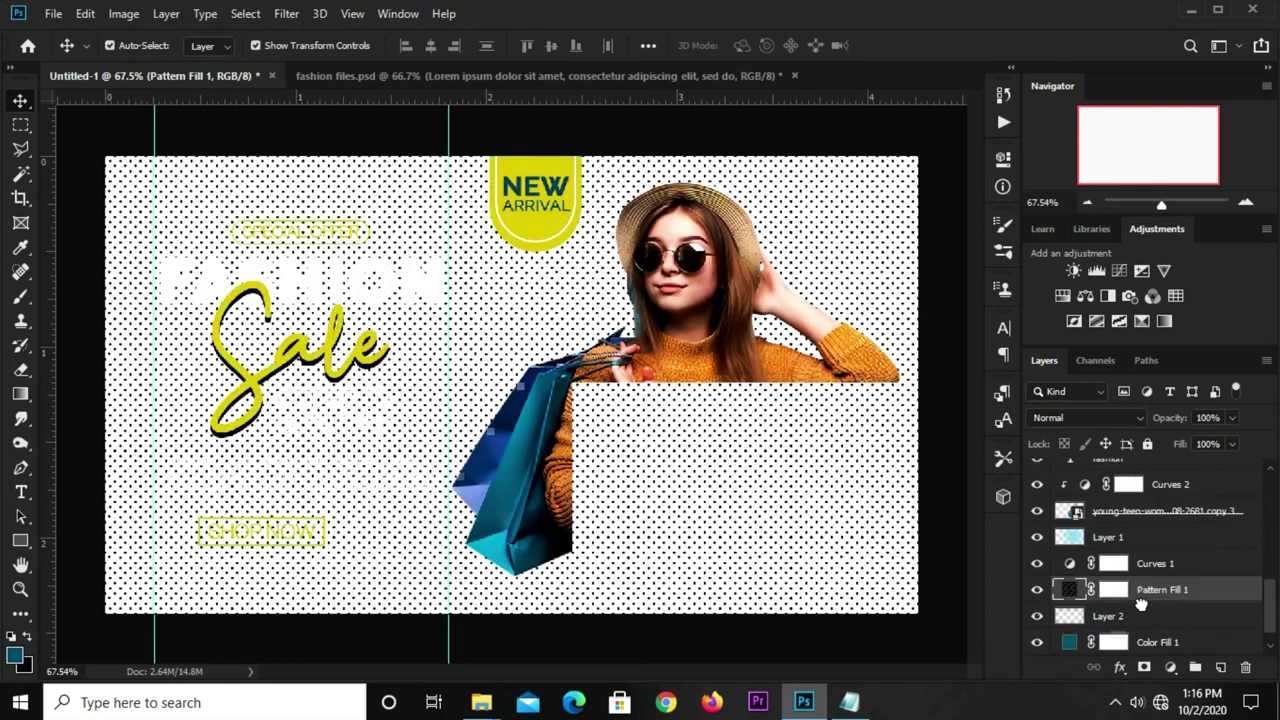
Set Pattern Fill 1 to Soft Light blend mode at 14% opacity.
left_click(1063, 418)
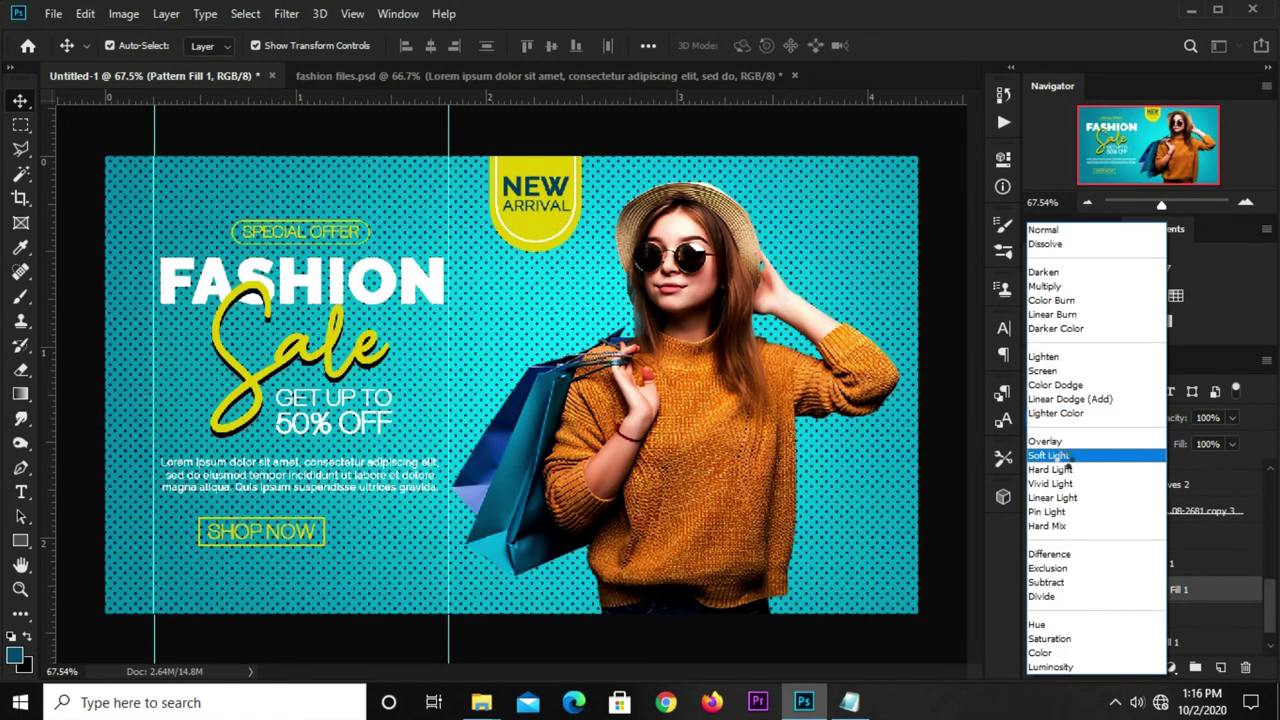
left_click(1066, 459)
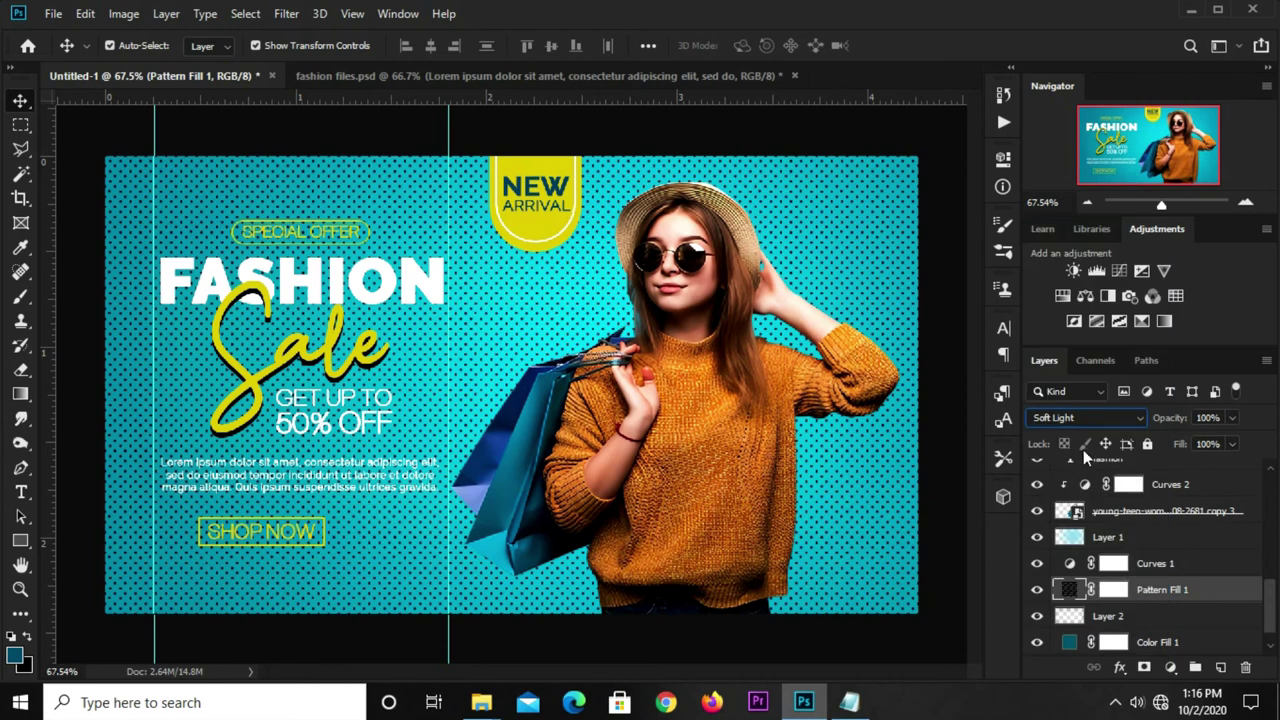
left_click(1233, 418)
left_click_drag(1163, 443, 1155, 446)
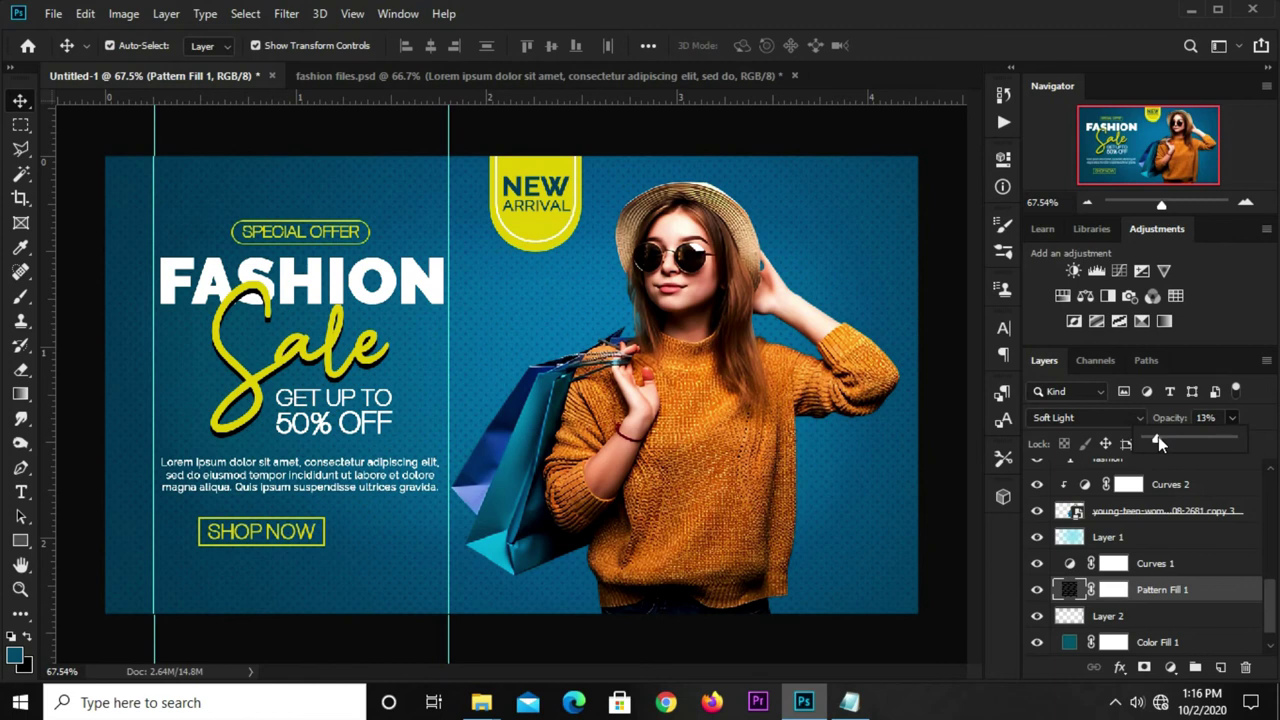
left_click_drag(1160, 442, 1158, 442)
left_click(963, 617)
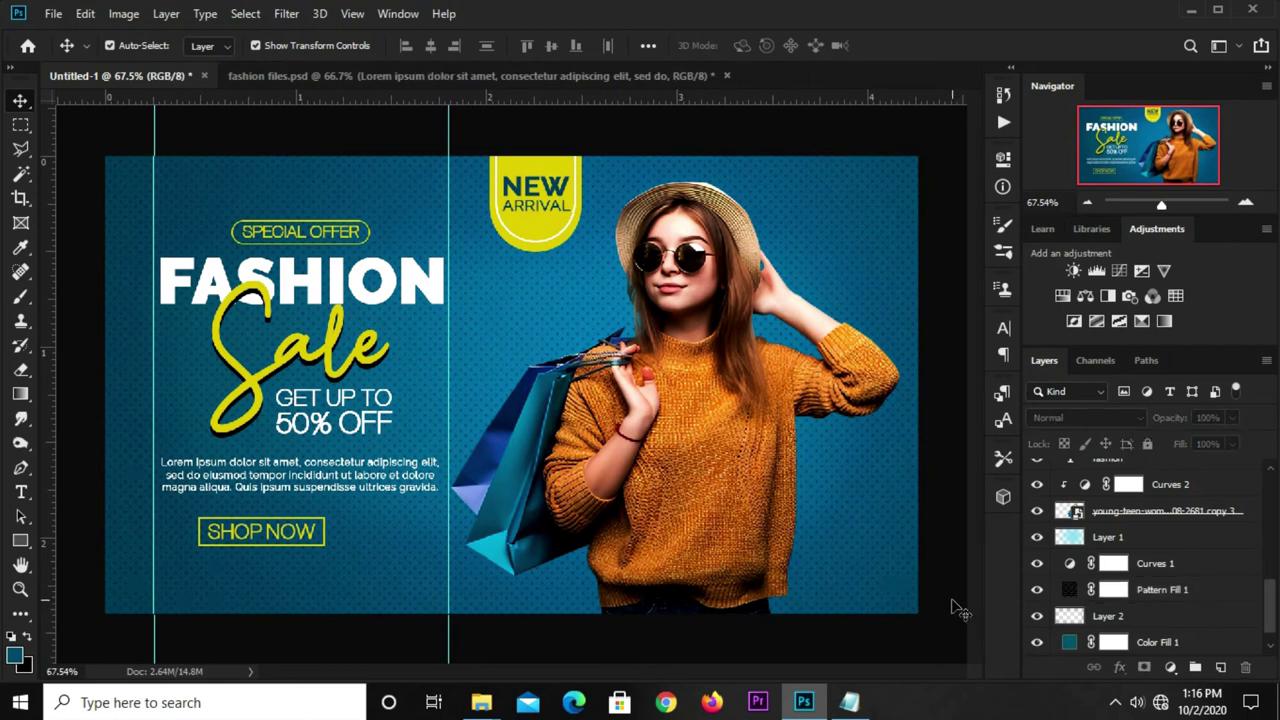
left_click(1183, 590)
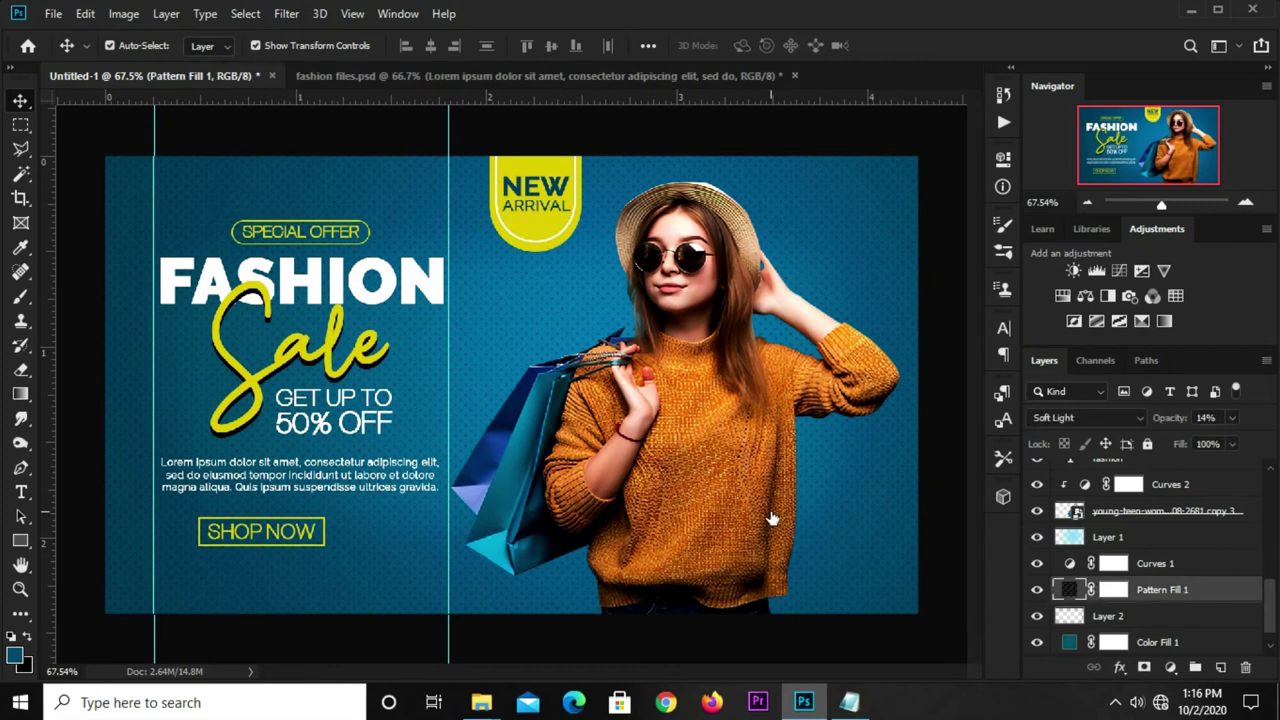
left_click(19, 395)
Draw a black-to-white gradient on Pattern Fill 1's mask, fading dots toward the right.
left_click(55, 394)
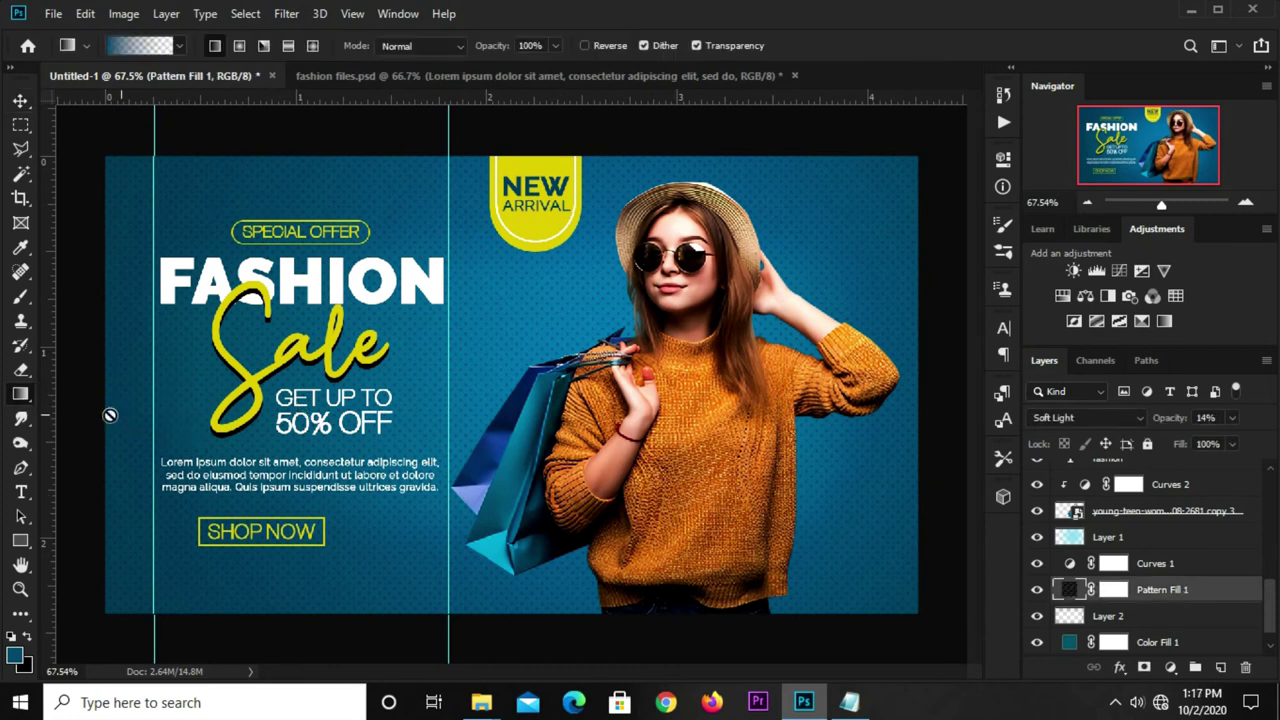
left_click(1112, 590)
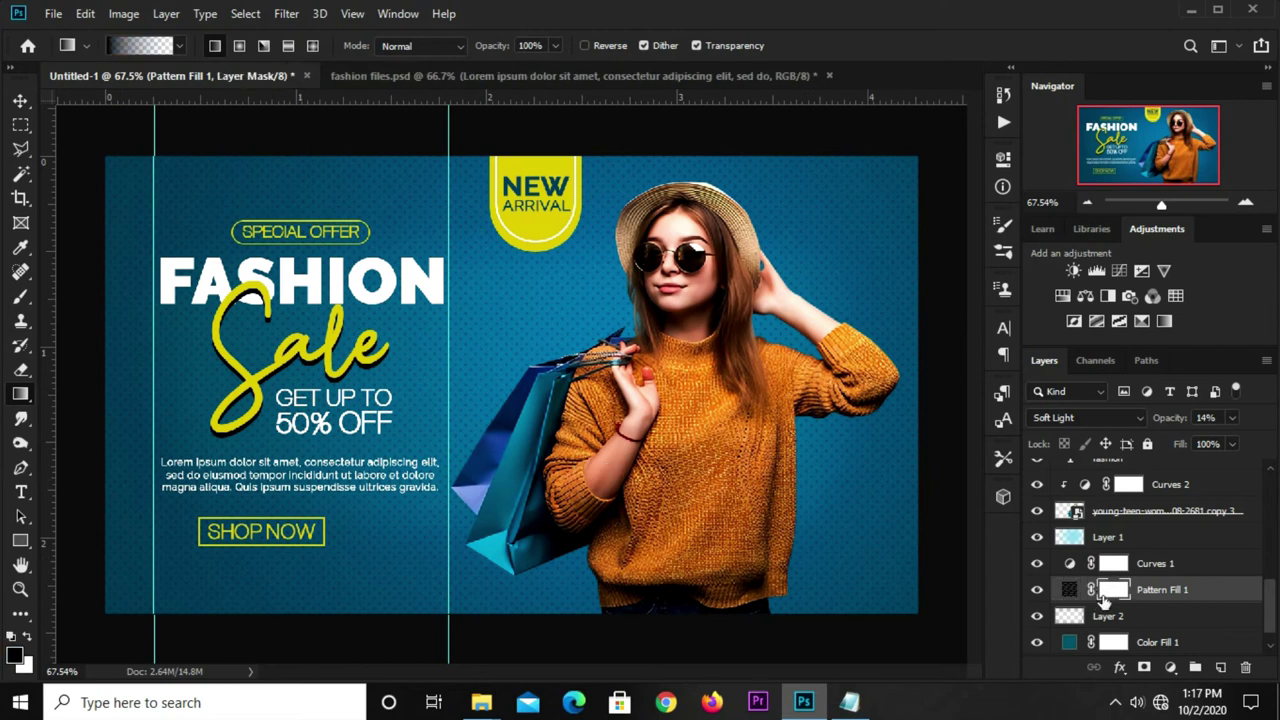
left_click(16, 656)
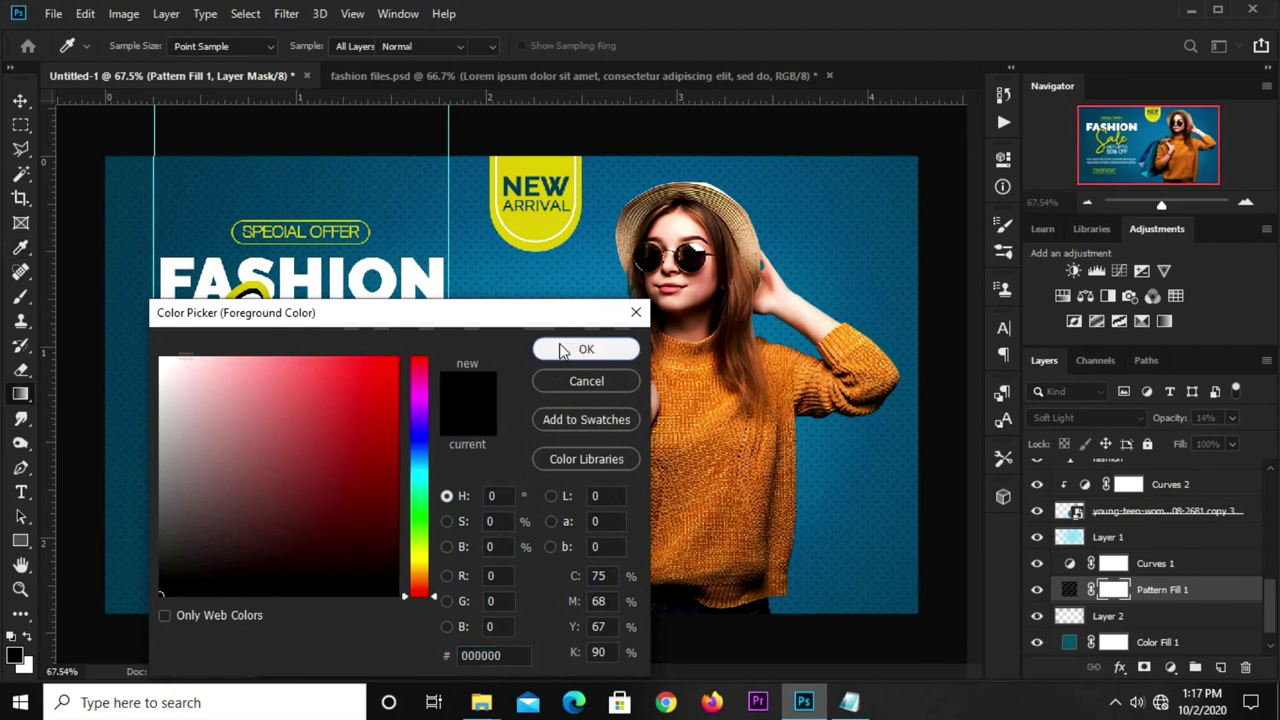
left_click(580, 350)
scroll(870, 378, "down", 1)
left_click_drag(566, 389, 292, 388)
left_click_drag(526, 403, 144, 403)
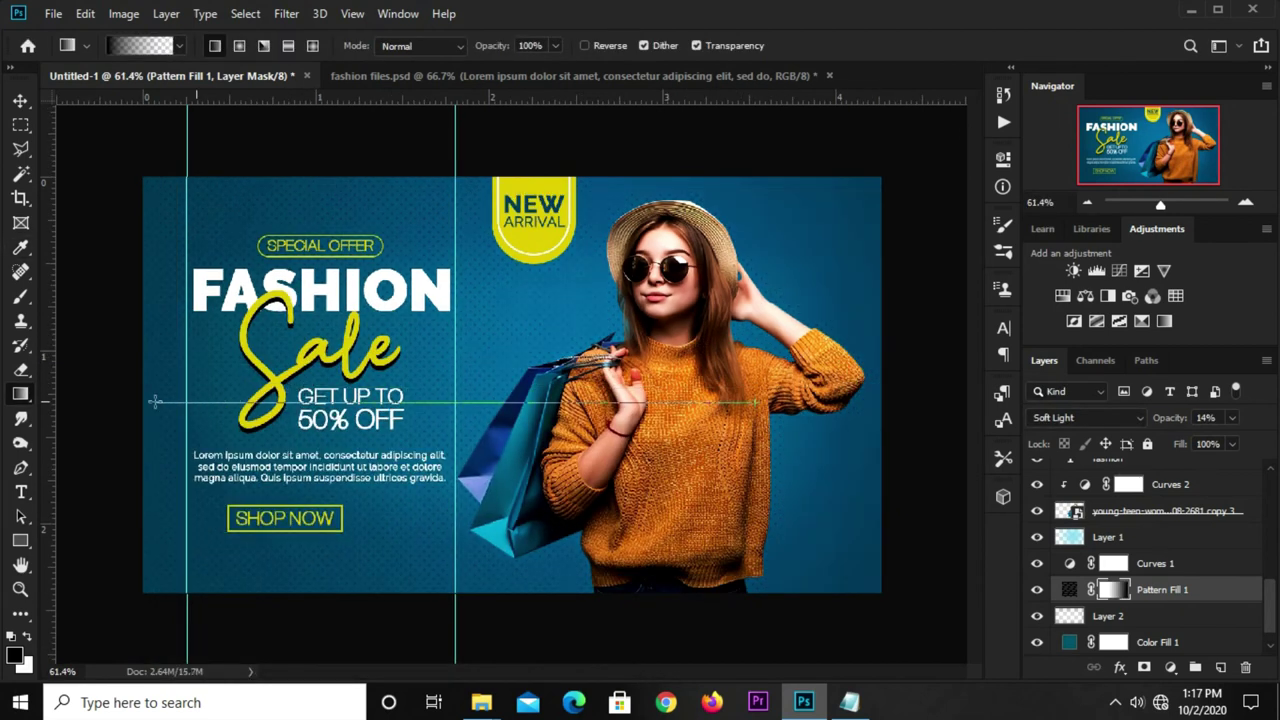
left_click(20, 110)
left_click(80, 205)
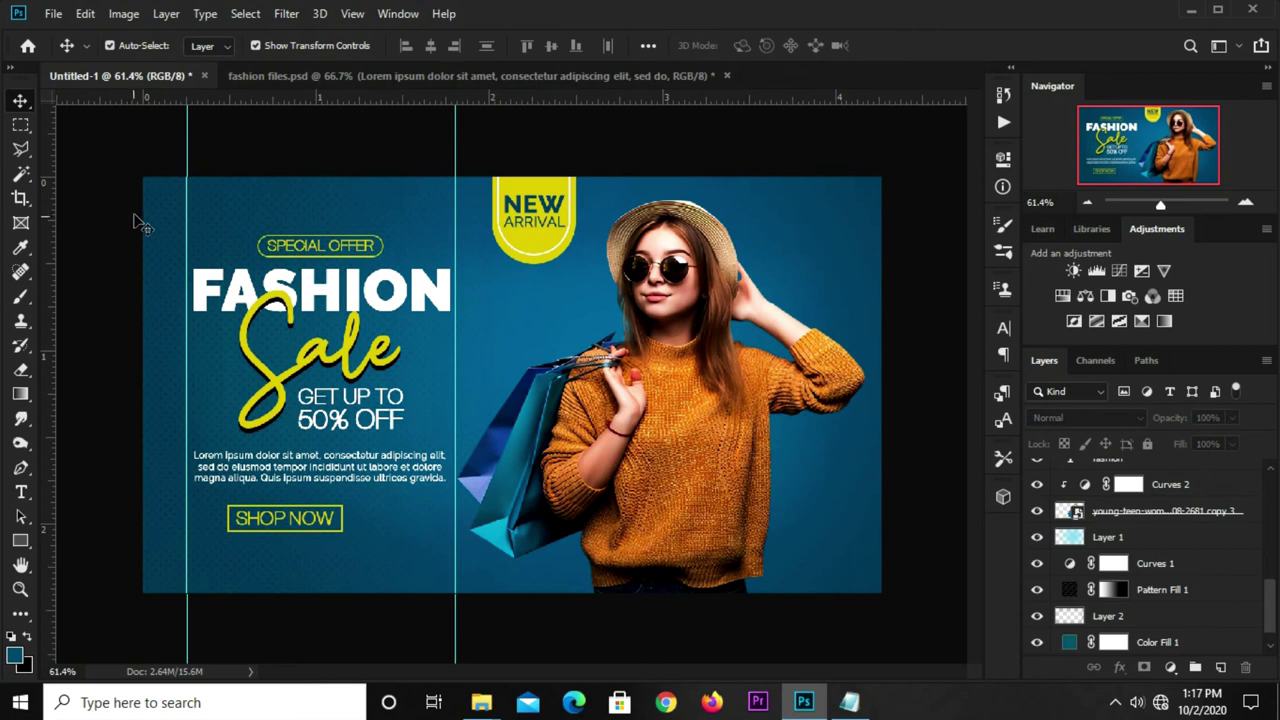
Marquee the text column between the guides and group the SHOP NOW box with its text.
left_click(28, 130)
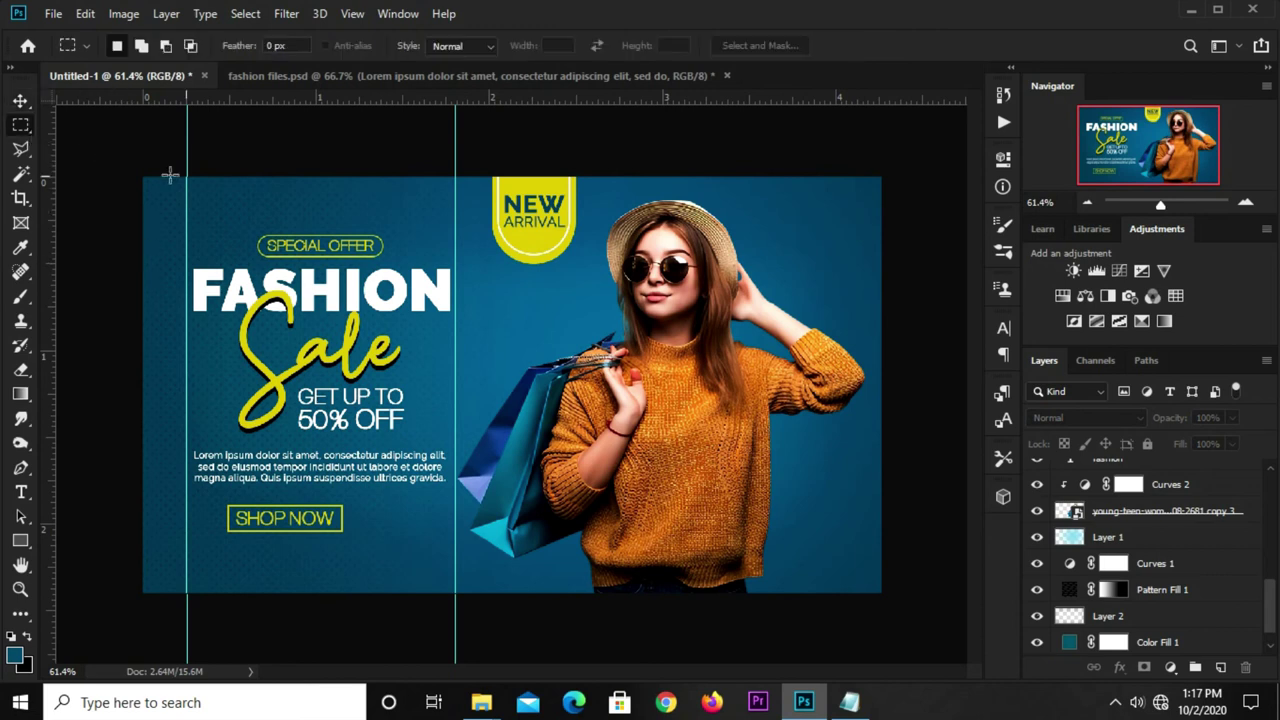
left_click_drag(186, 201, 453, 322)
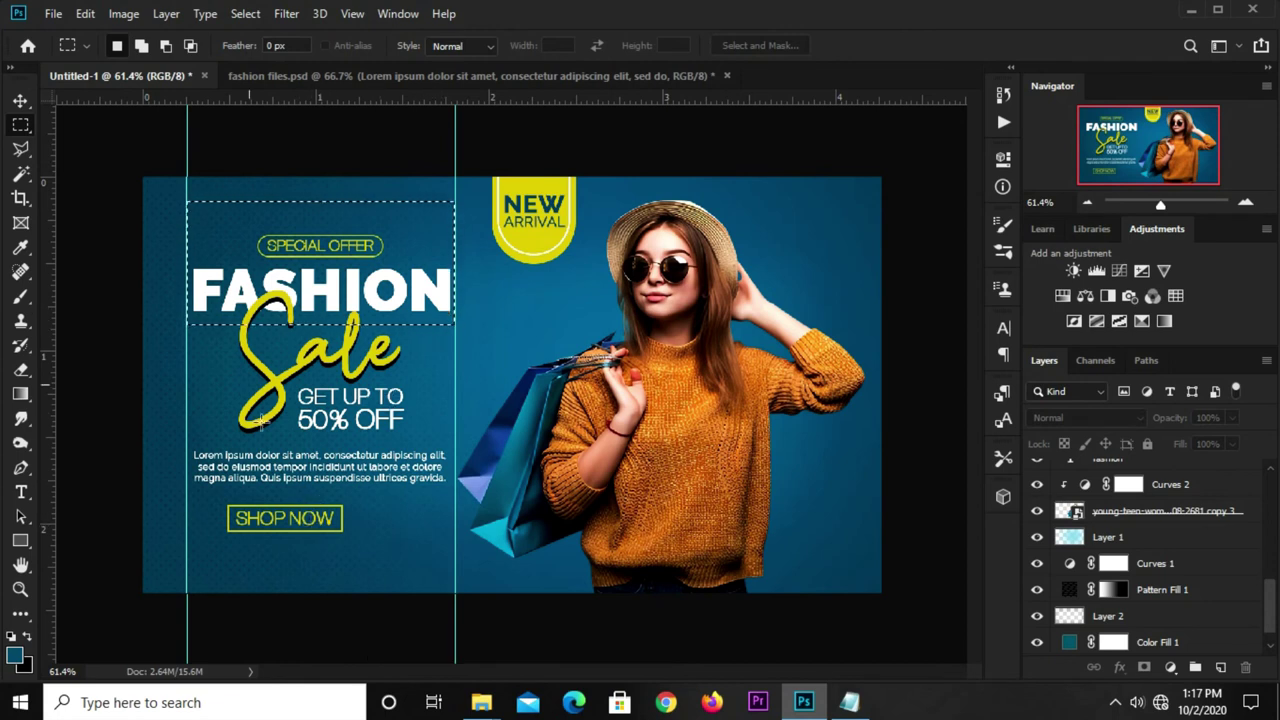
left_click(20, 104)
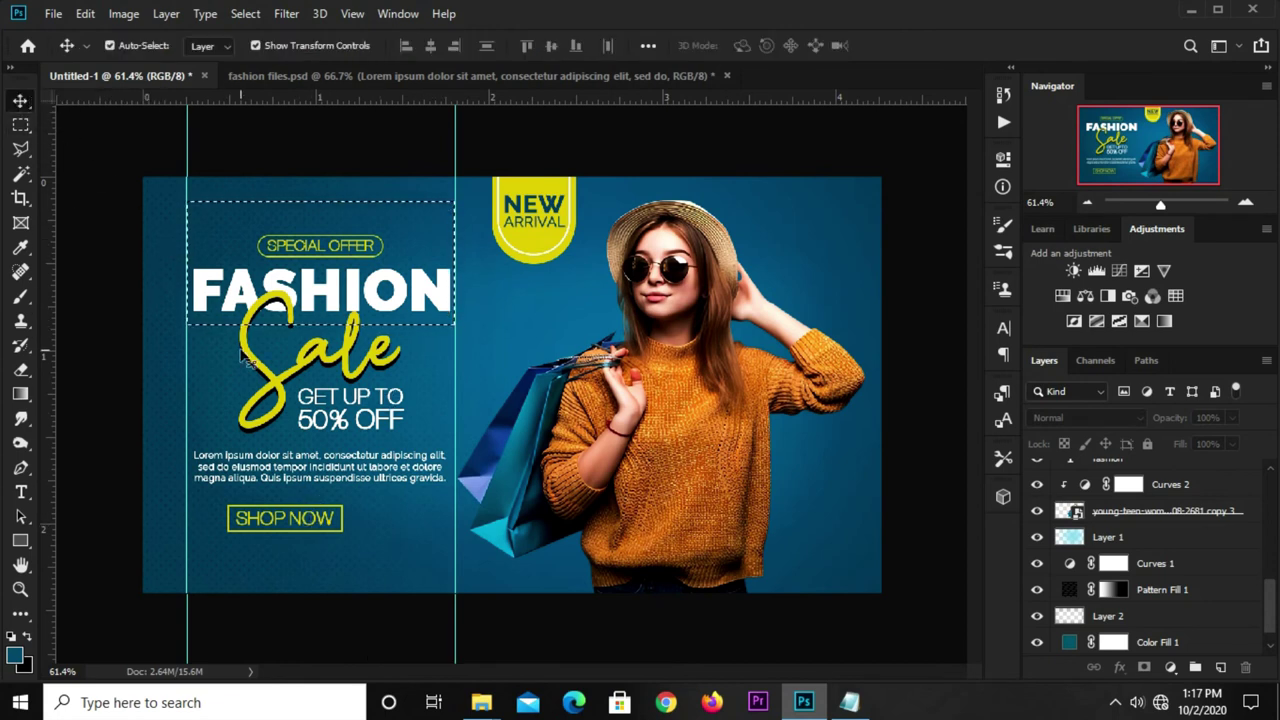
left_click(330, 512)
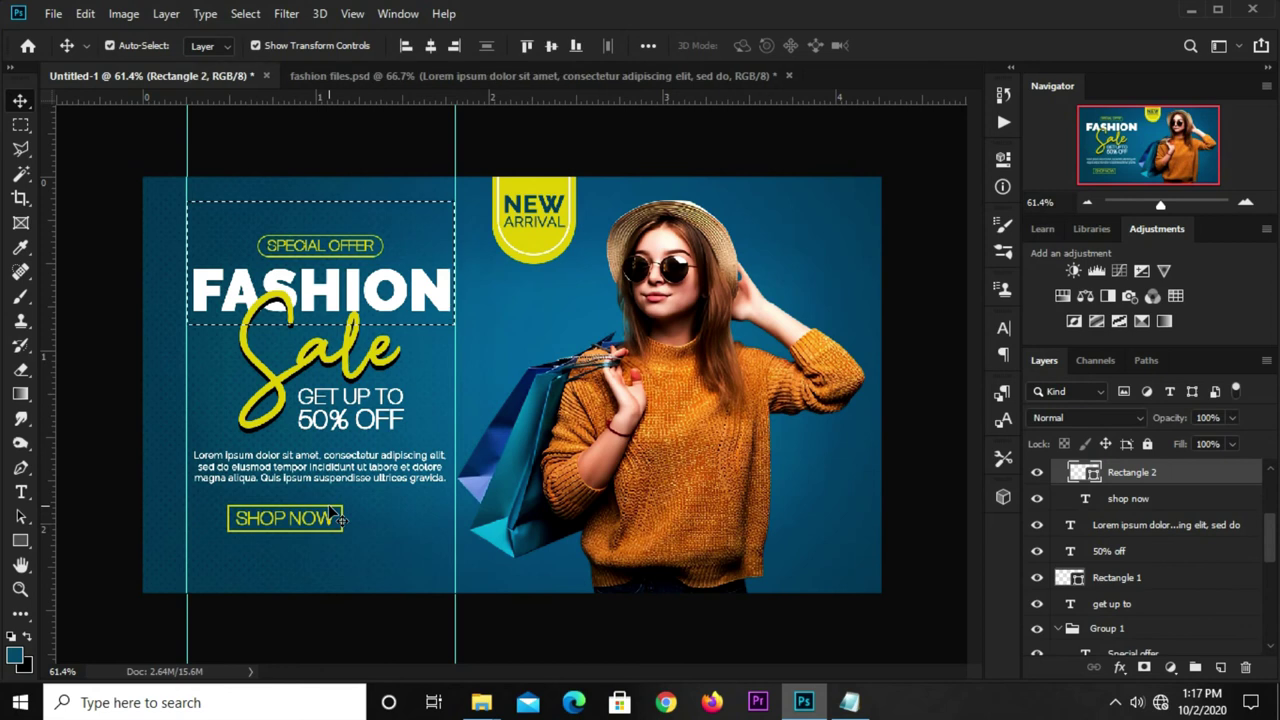
key("ctrl+g")
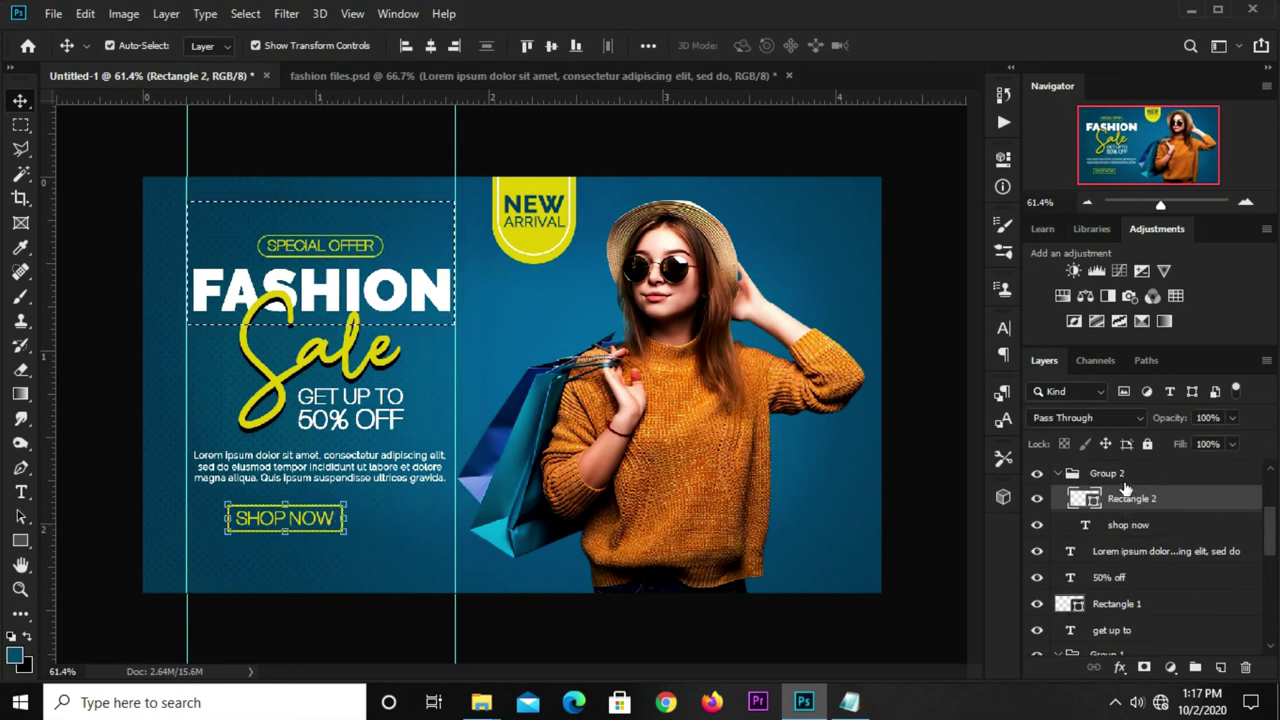
Horizontally centre the SHOP NOW group and Lorem ipsum paragraph within the column.
left_click(1120, 479)
left_click(429, 45)
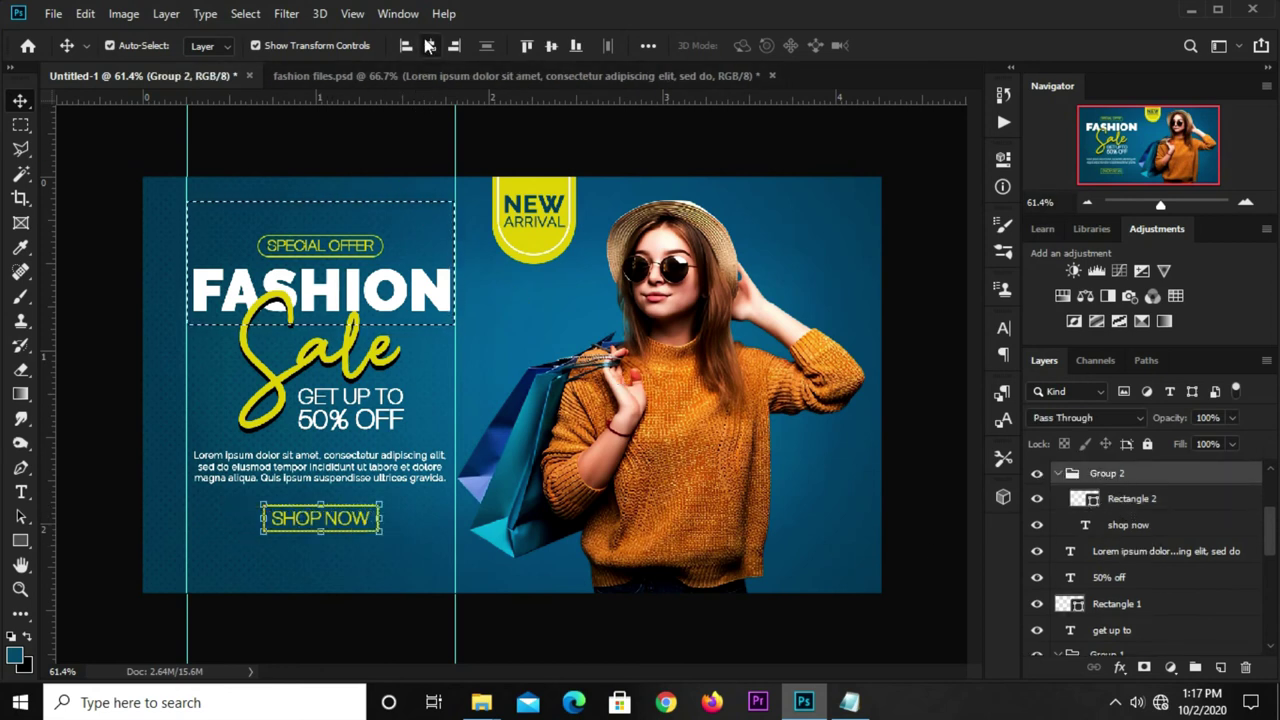
left_click(322, 472)
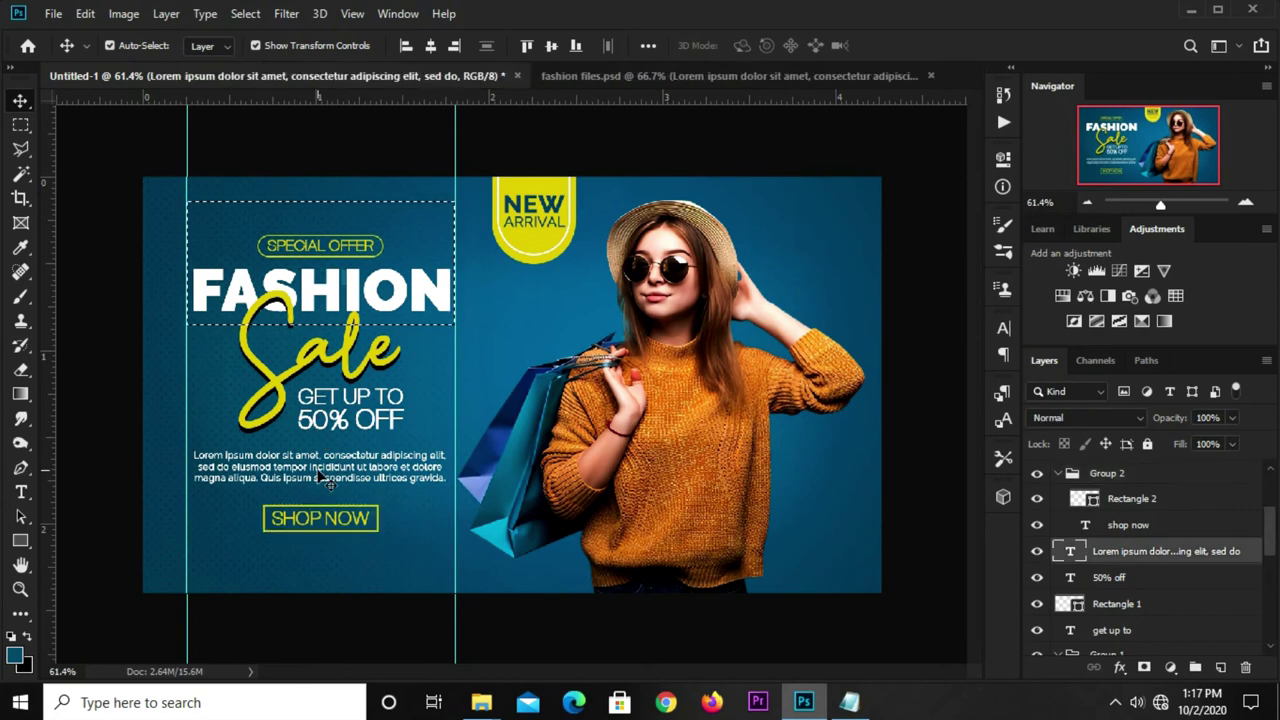
left_click(431, 46)
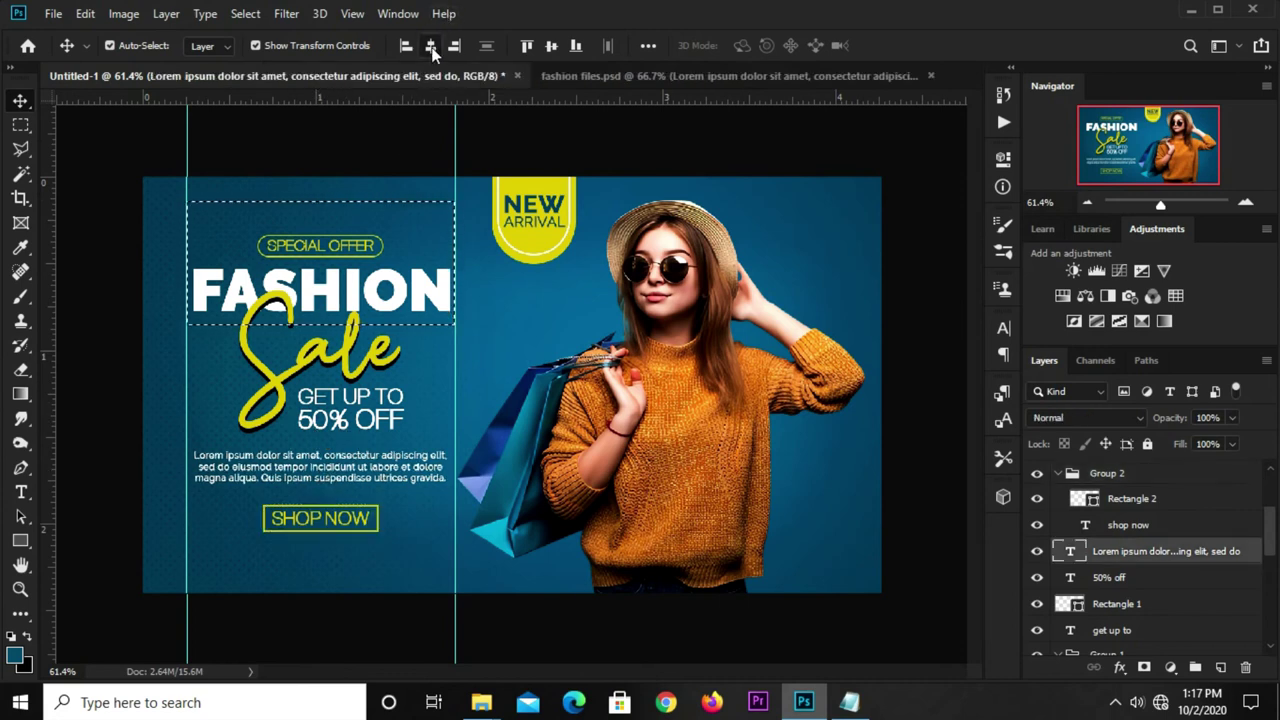
key("ctrl+d")
left_click(355, 162)
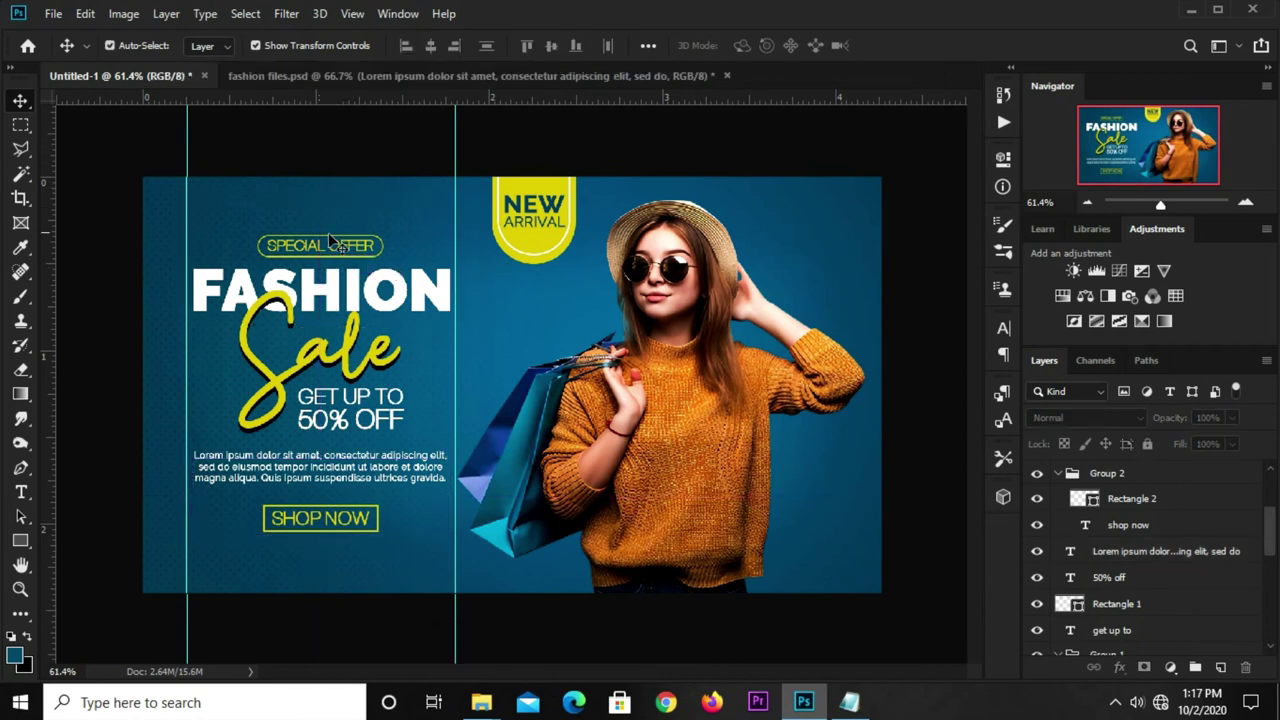
Raise Layer 2's opacity to about 90% and add an empty Layer 3 on top.
scroll(1150, 578, "down", 2)
scroll(1150, 578, "down", 3)
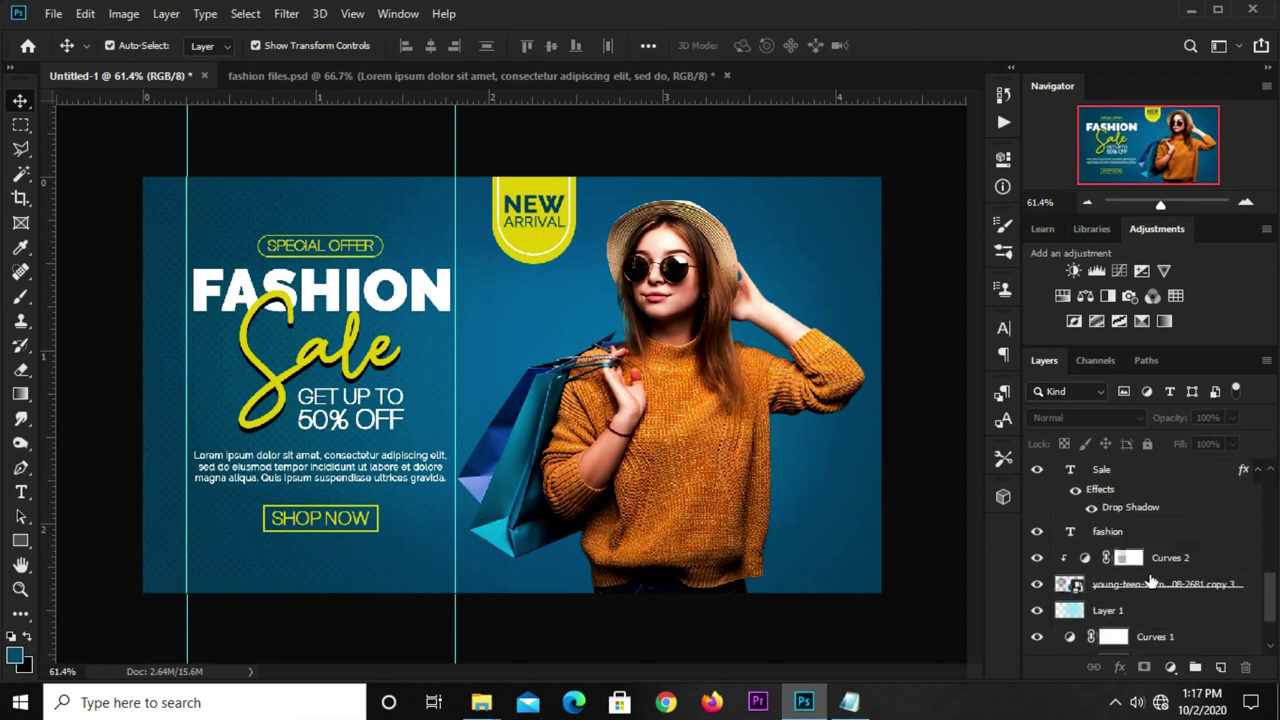
scroll(1150, 580, "down", 2)
left_click(1142, 596)
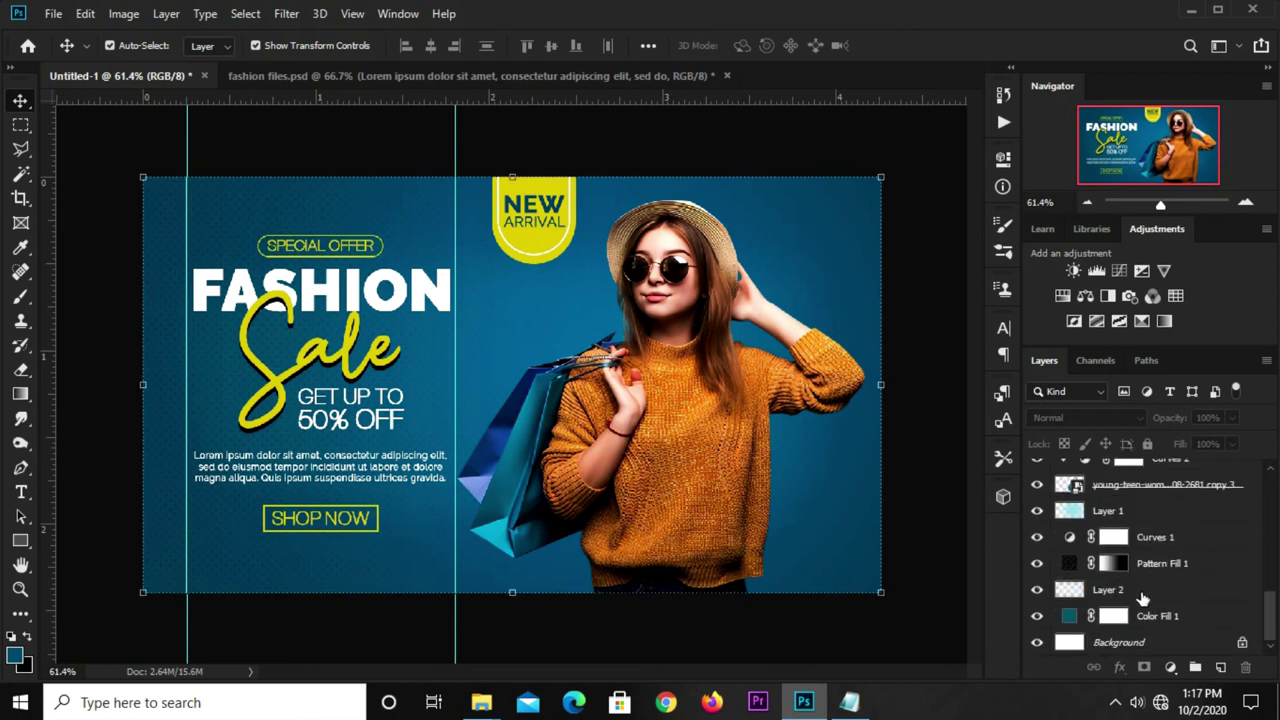
left_click(1233, 443)
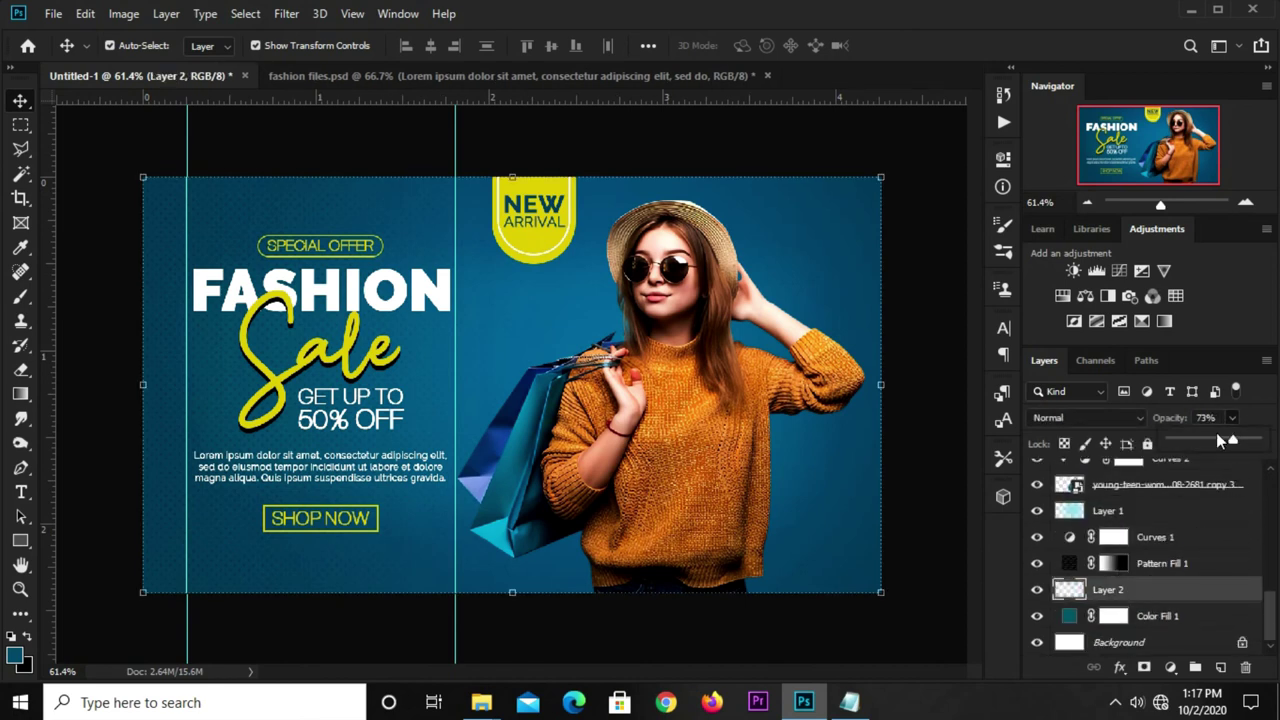
left_click_drag(1231, 443, 1248, 443)
left_click(912, 277)
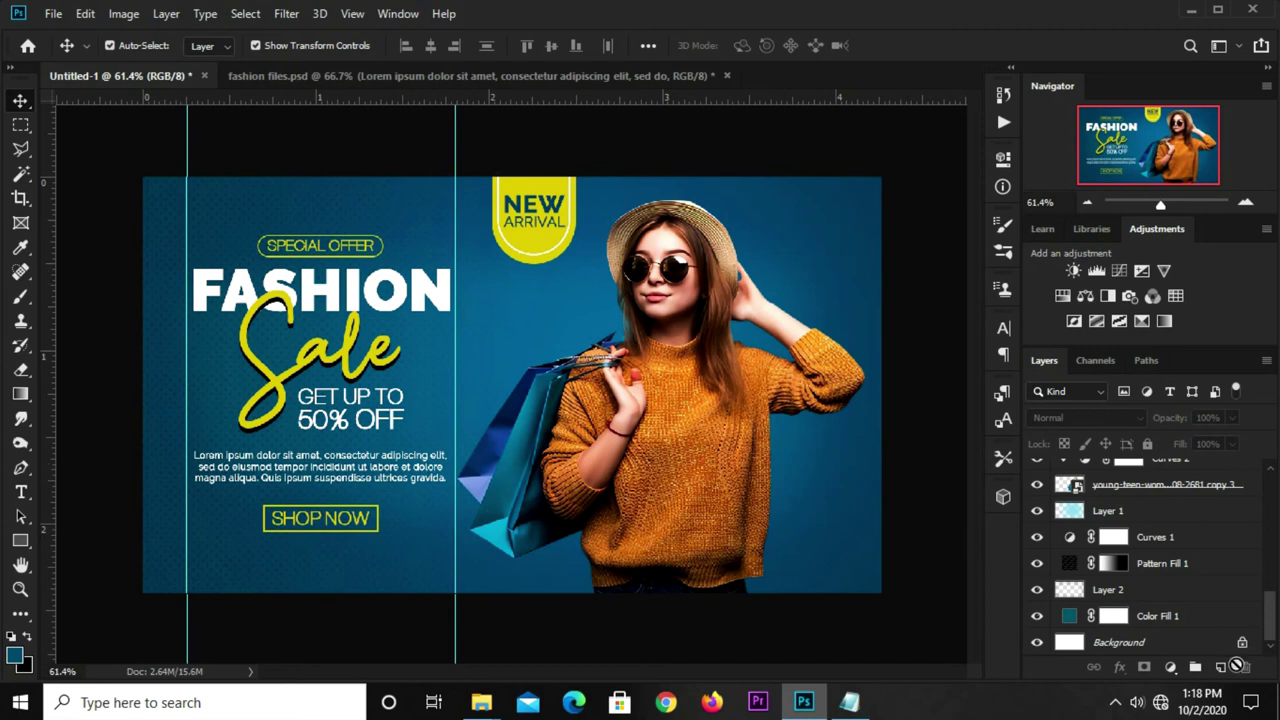
left_click(1221, 666)
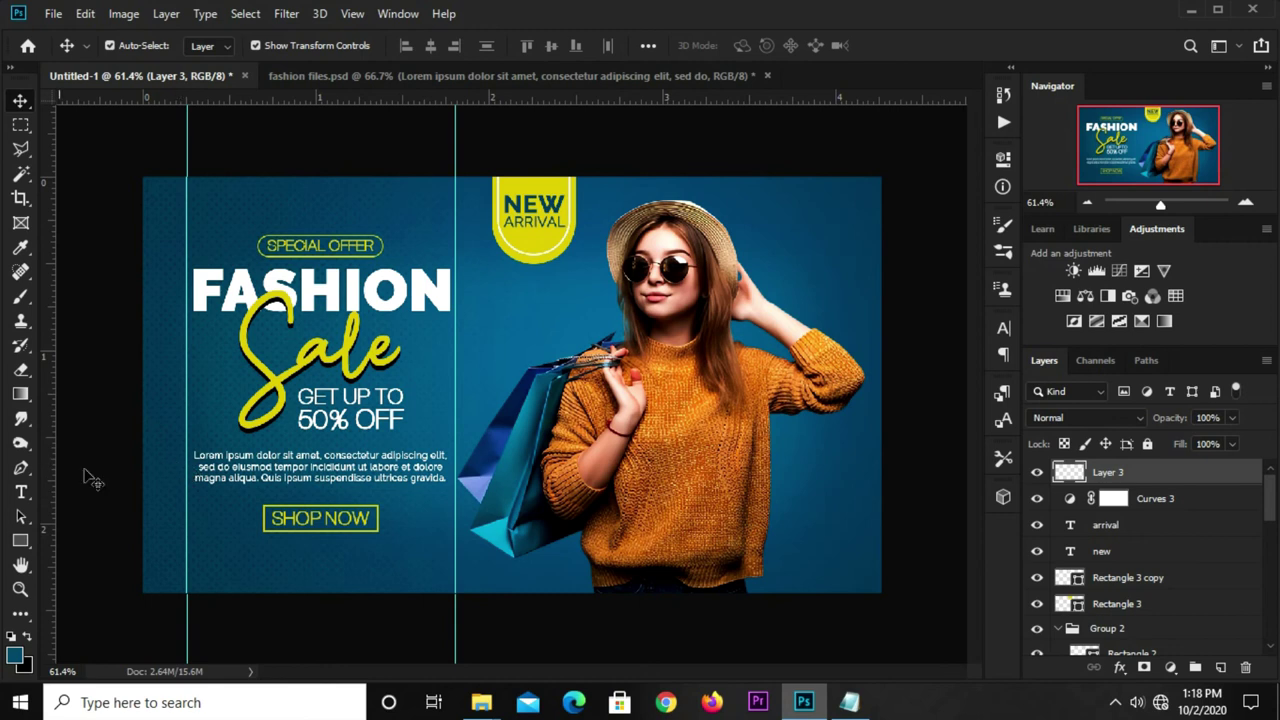
Draw an S-shaped wavy work path at the banner's lower right with the Pen in Path mode.
left_click(20, 467)
left_click(83, 473)
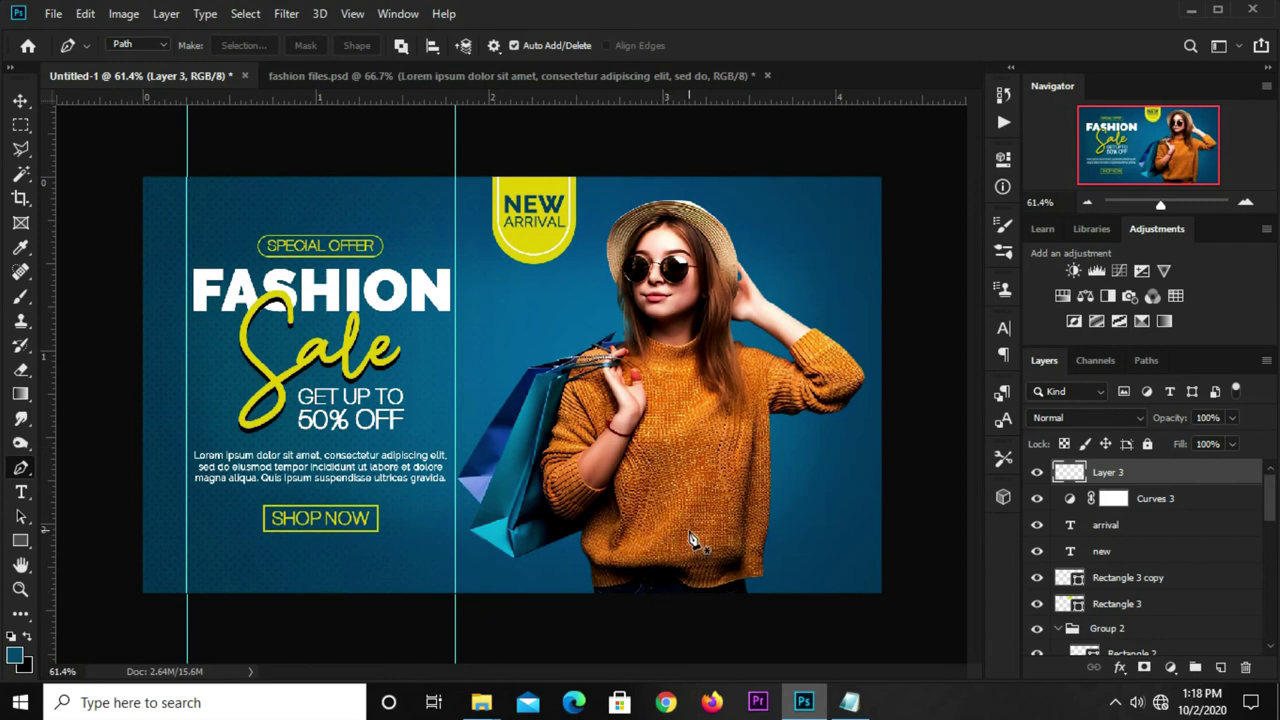
left_click(140, 45)
left_click(125, 67)
left_click(715, 519)
left_click_drag(822, 541, 874, 490)
left_click(917, 517)
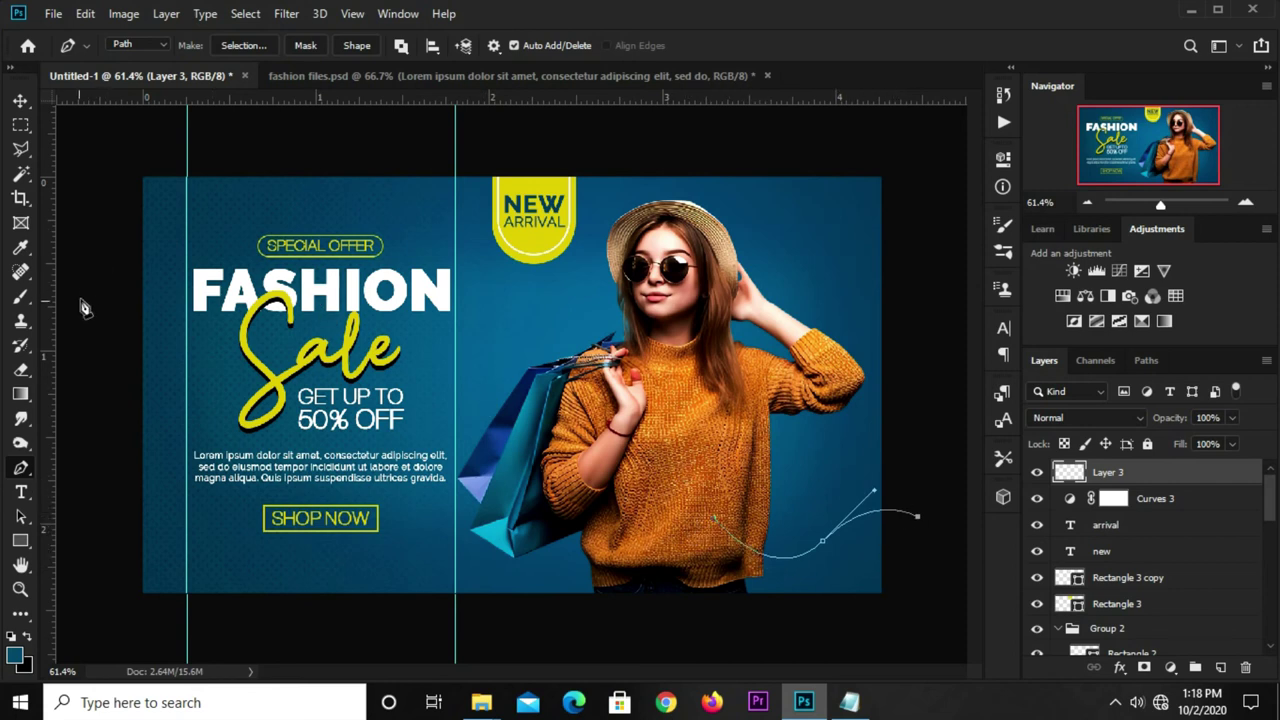
left_click(13, 300)
left_click(62, 292)
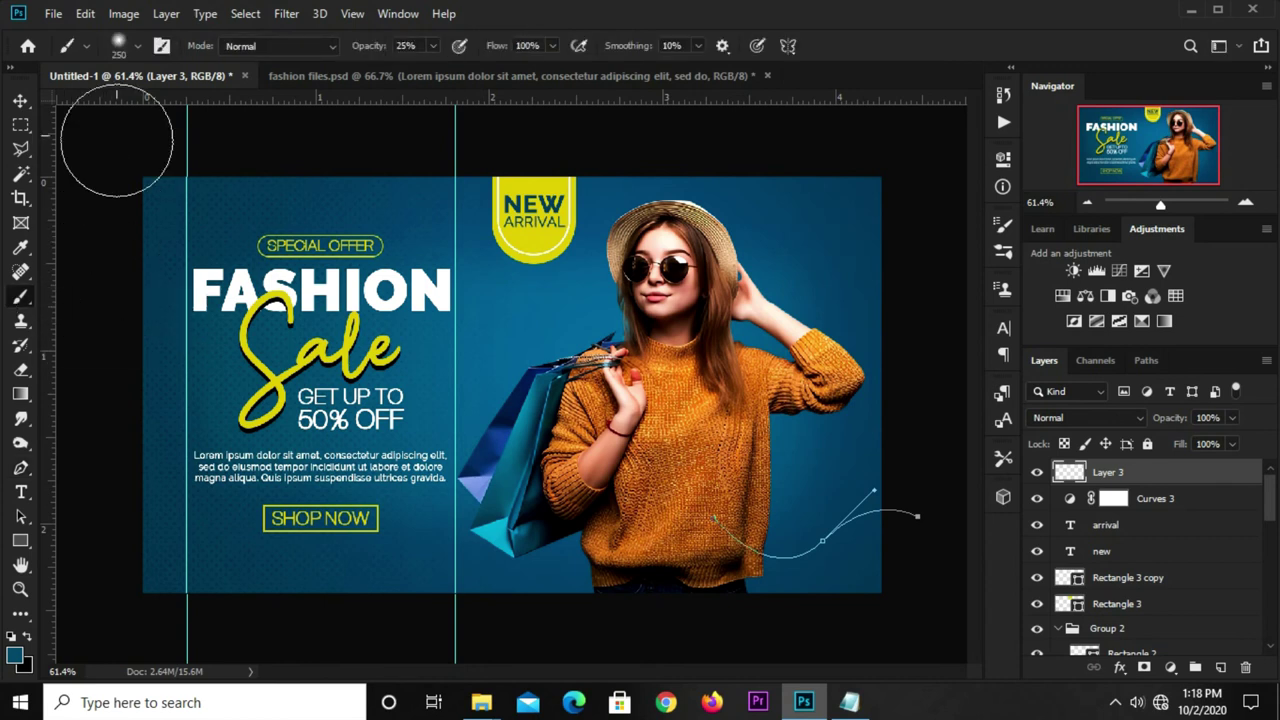
Set a fully hard 17 px brush with white as the foreground colour.
left_click(125, 42)
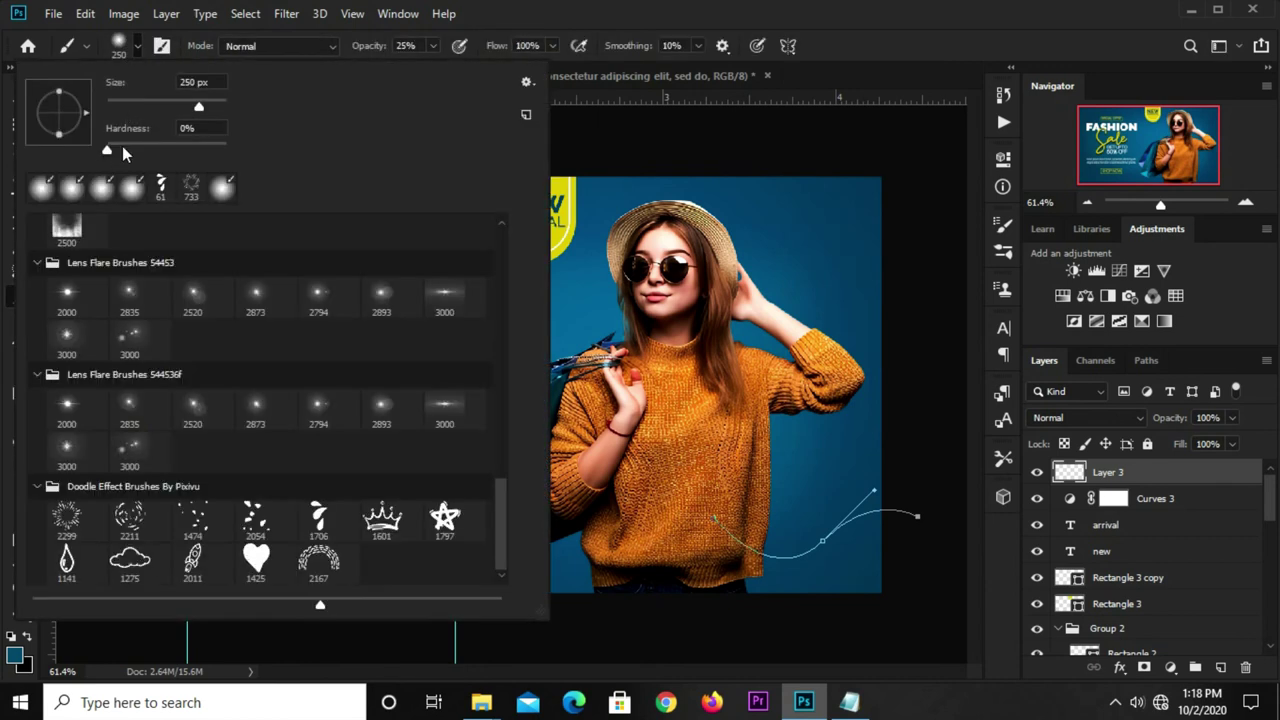
left_click_drag(225, 160, 230, 158)
left_click(180, 84)
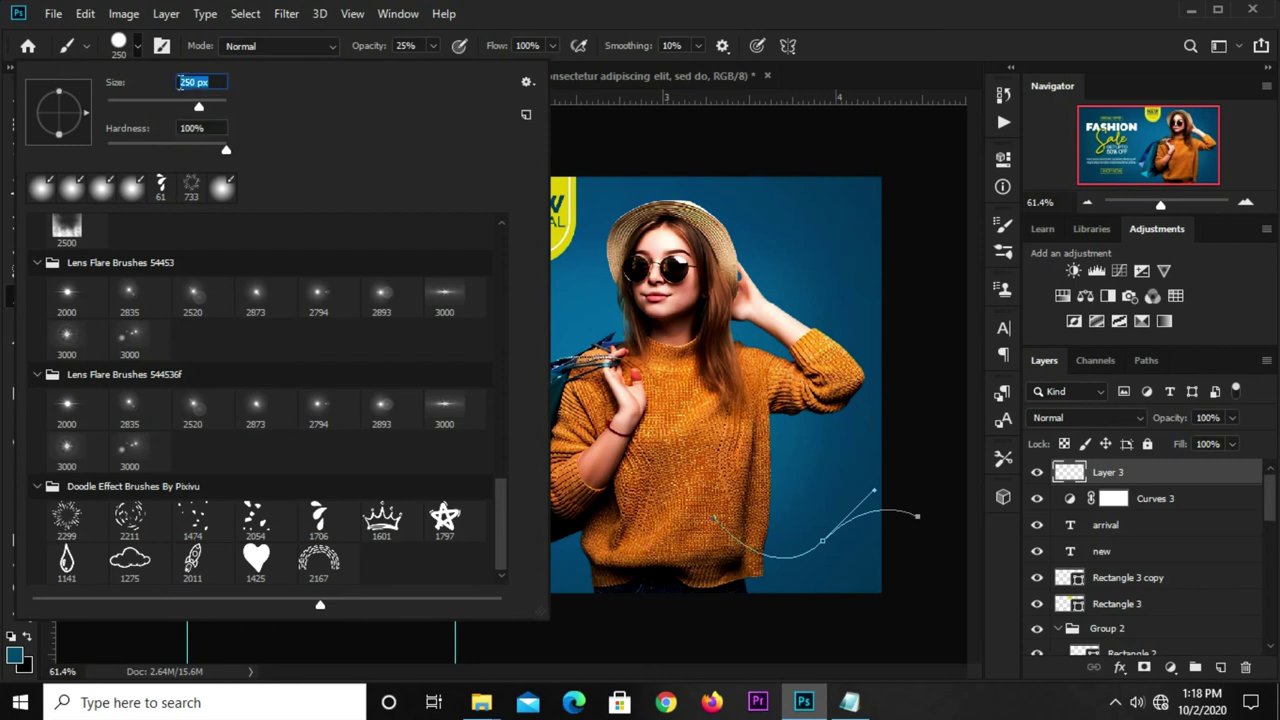
type("17")
key("Return")
left_click(10, 637)
left_click(25, 638)
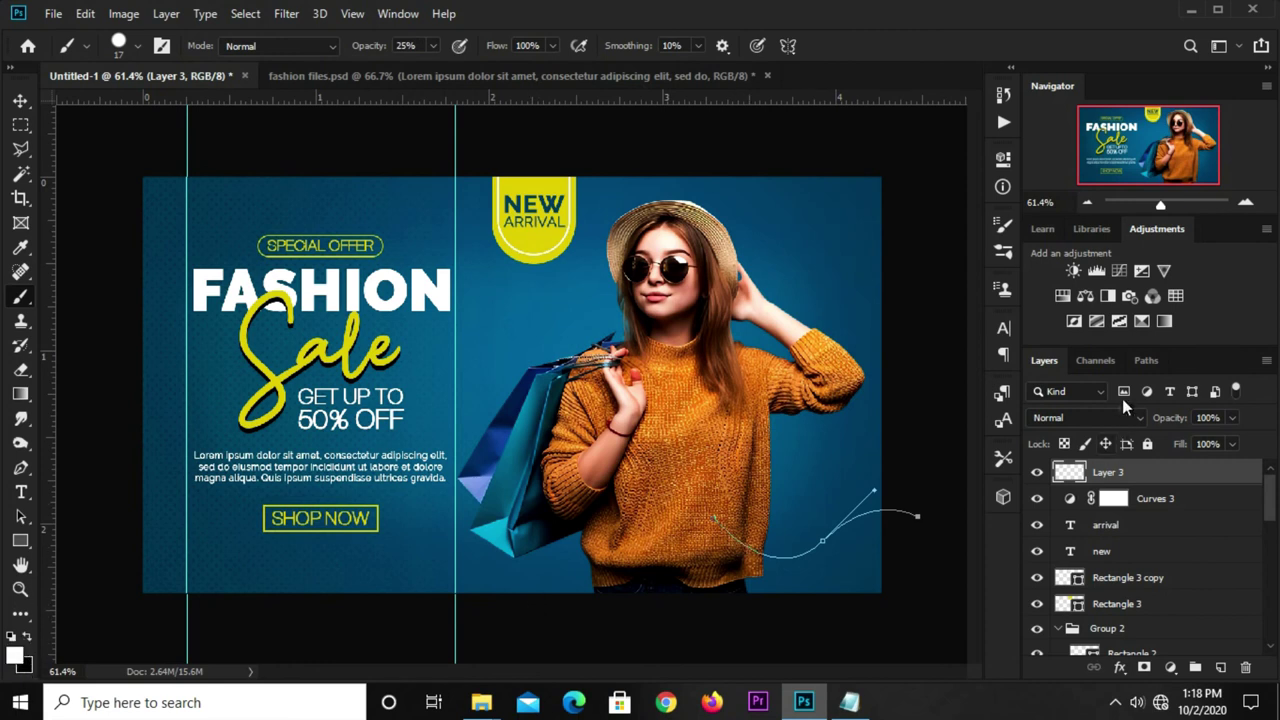
Stroke the Work Path with the Brush tool.
left_click(1148, 361)
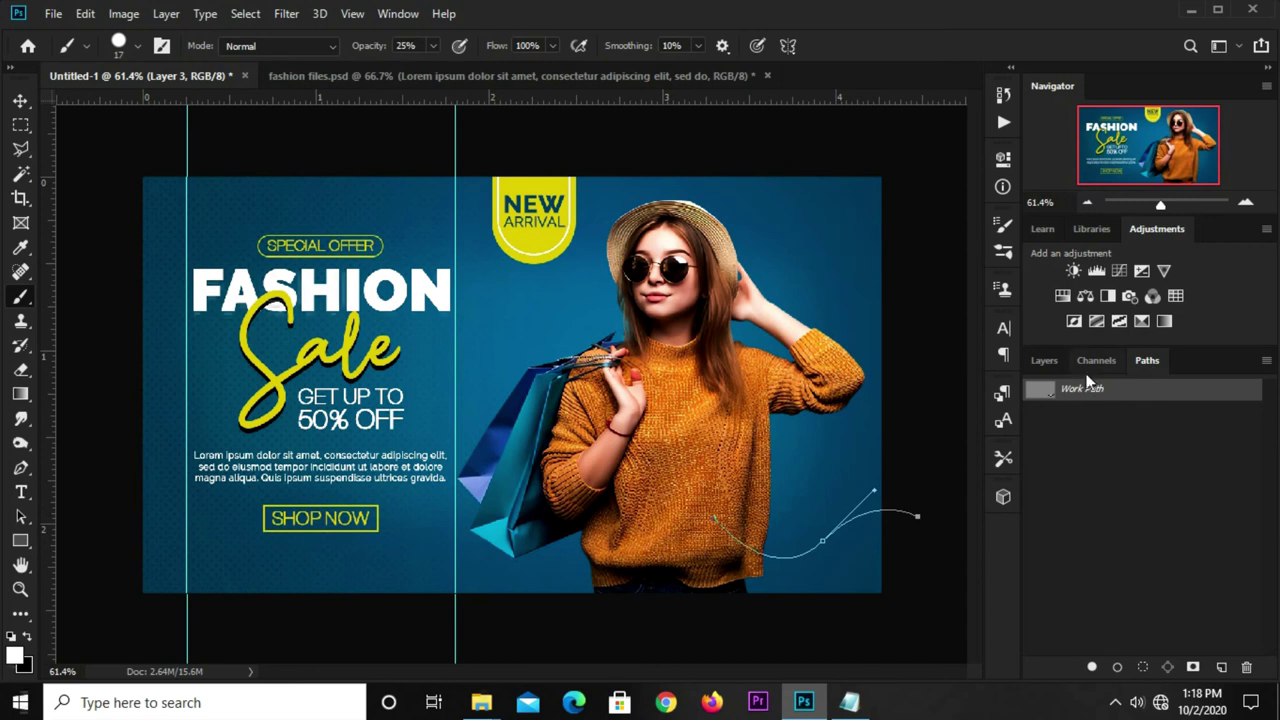
left_click(1043, 361)
left_click(1143, 362)
right_click(1075, 392)
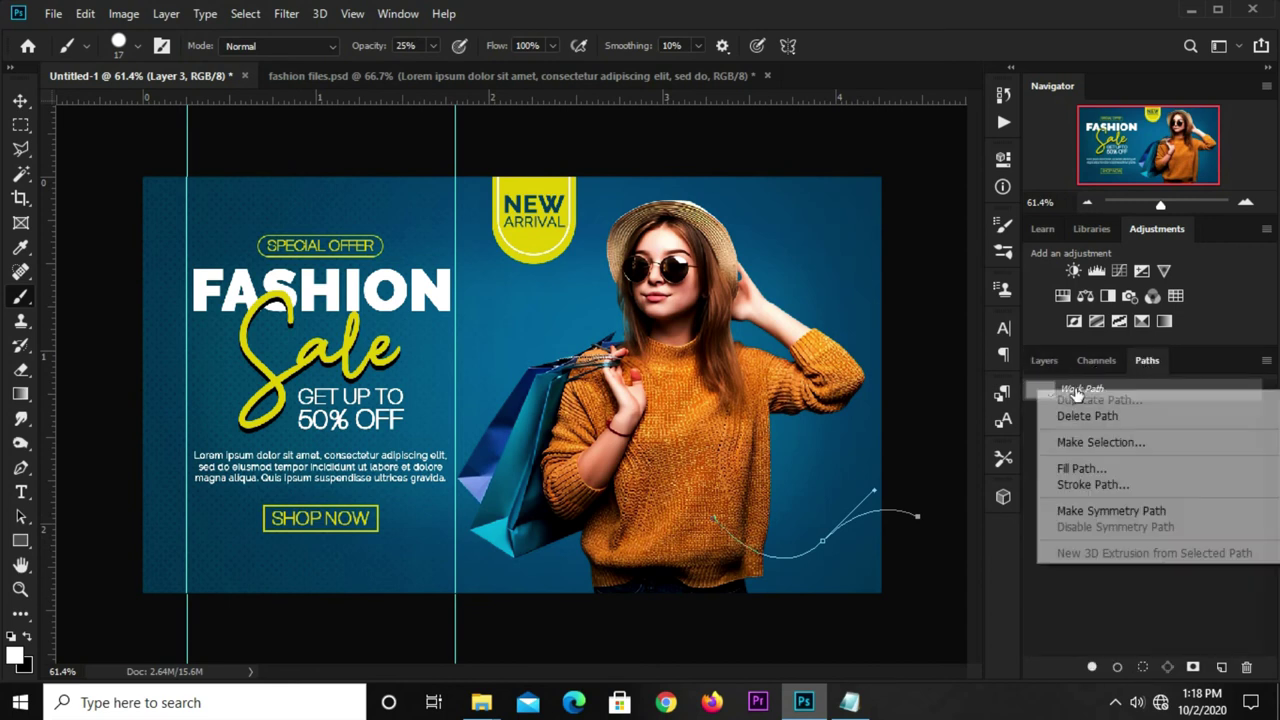
left_click(1091, 486)
left_click(659, 238)
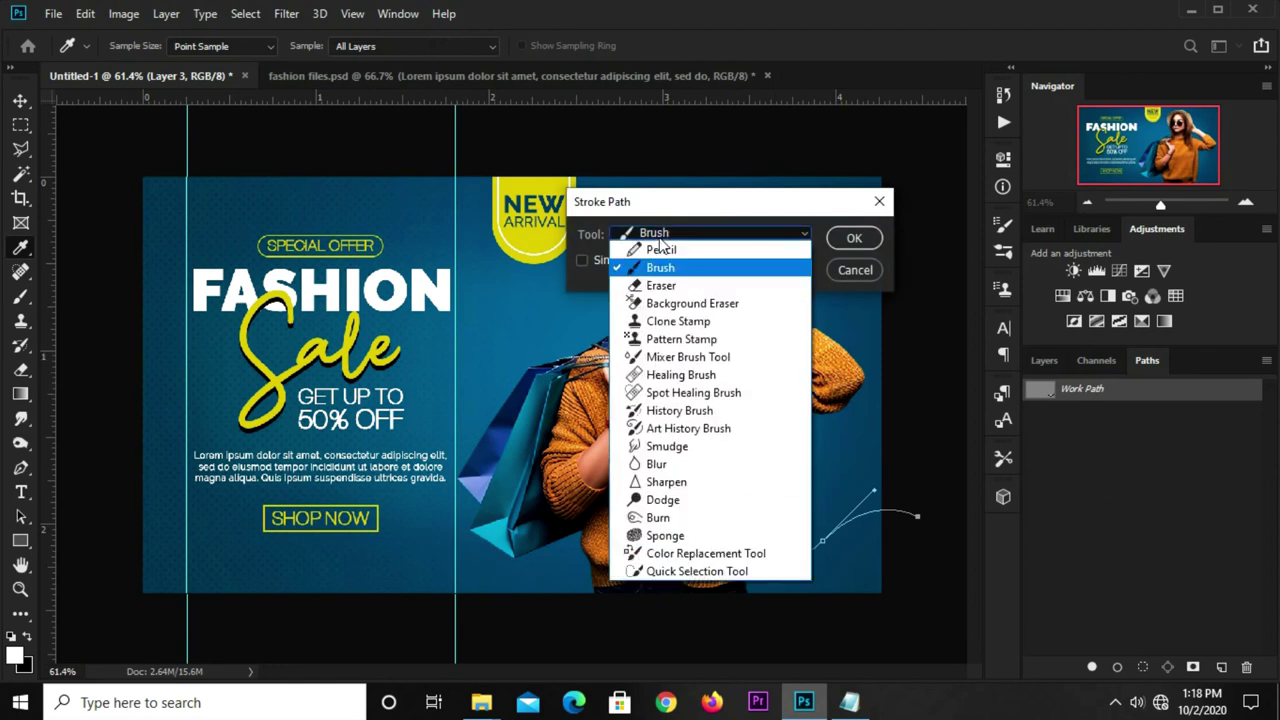
left_click(668, 270)
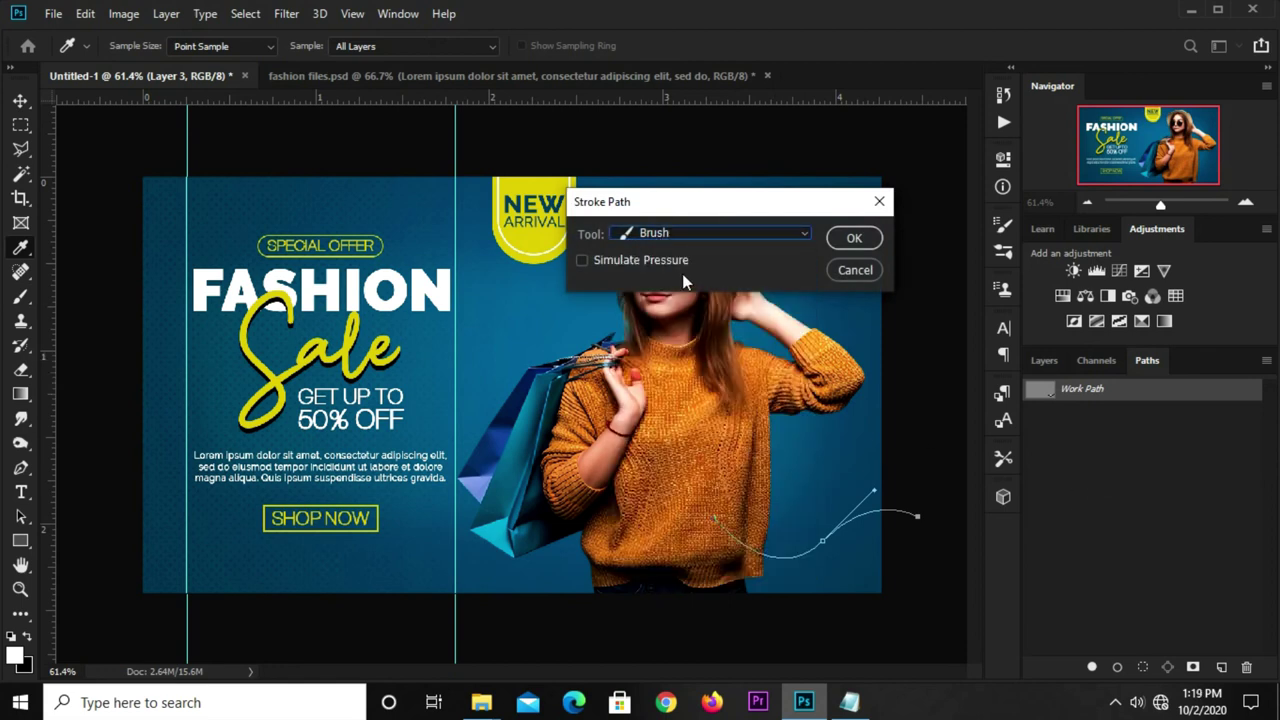
left_click(846, 238)
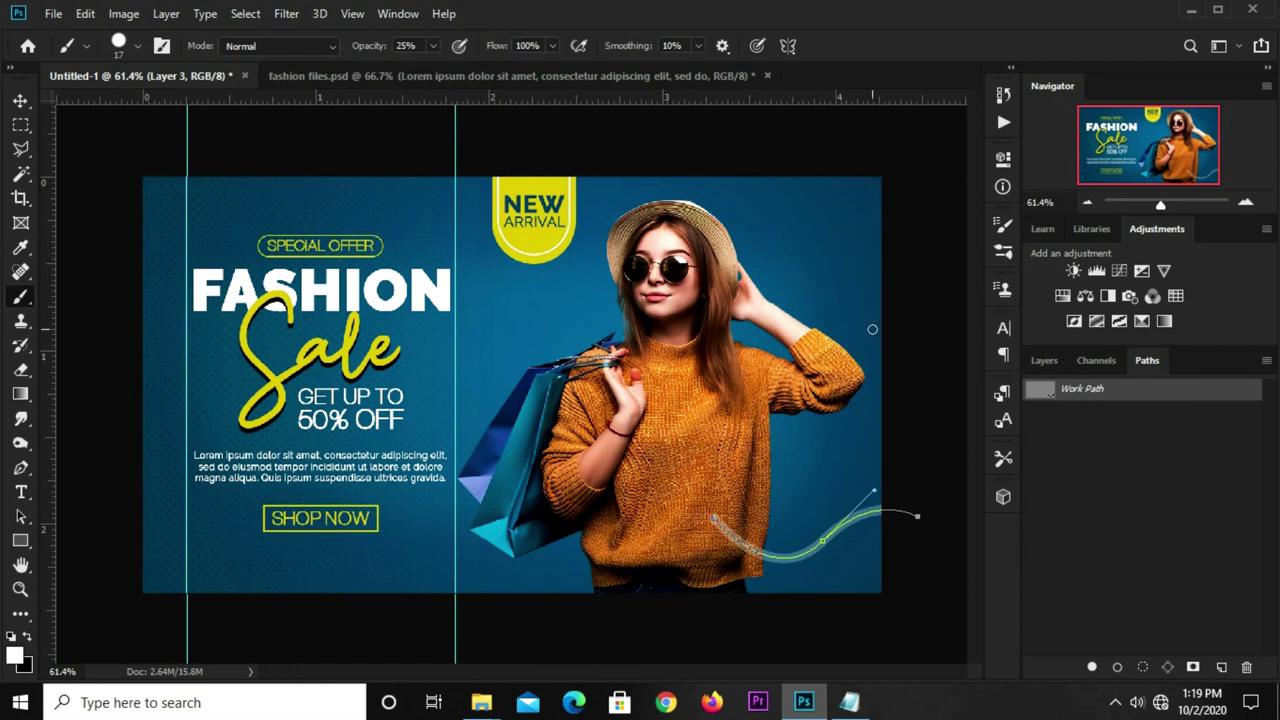
Undo the faint stroke, raise brush opacity to 100%, and stroke the path again with Brush.
key("ctrl+z")
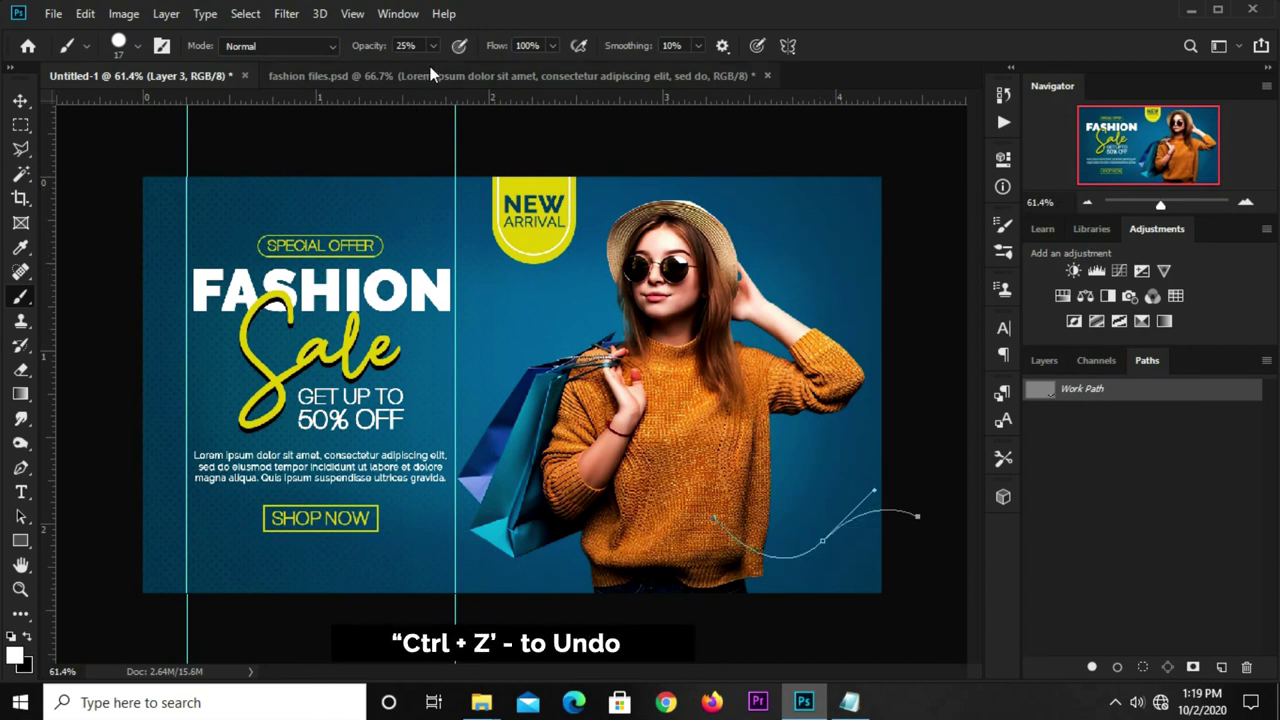
left_click(432, 45)
left_click_drag(433, 68, 498, 67)
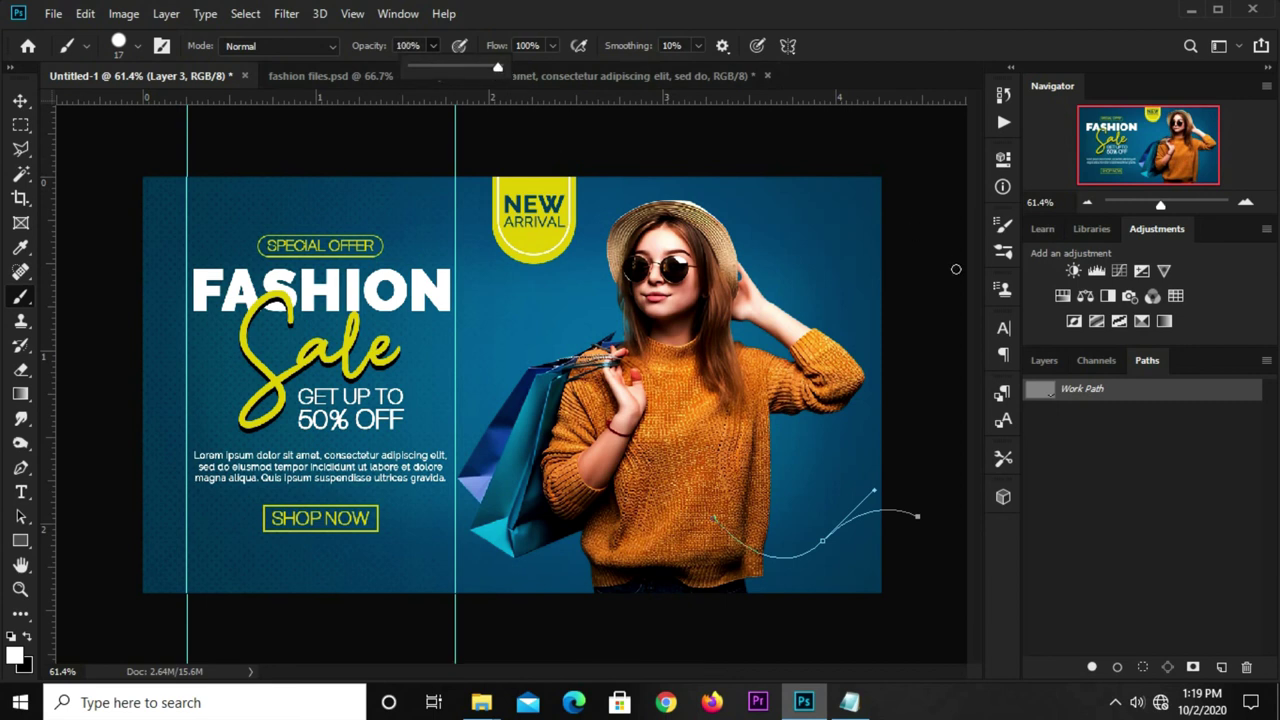
right_click(1141, 387)
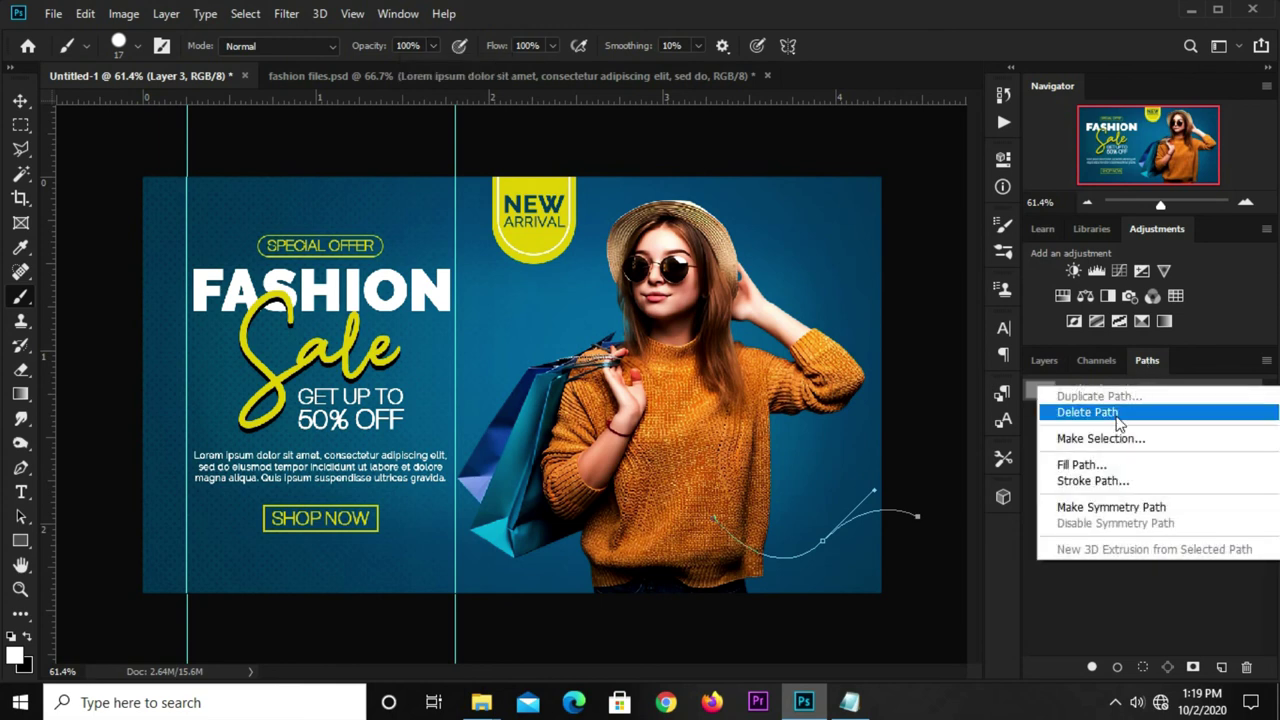
left_click(1107, 485)
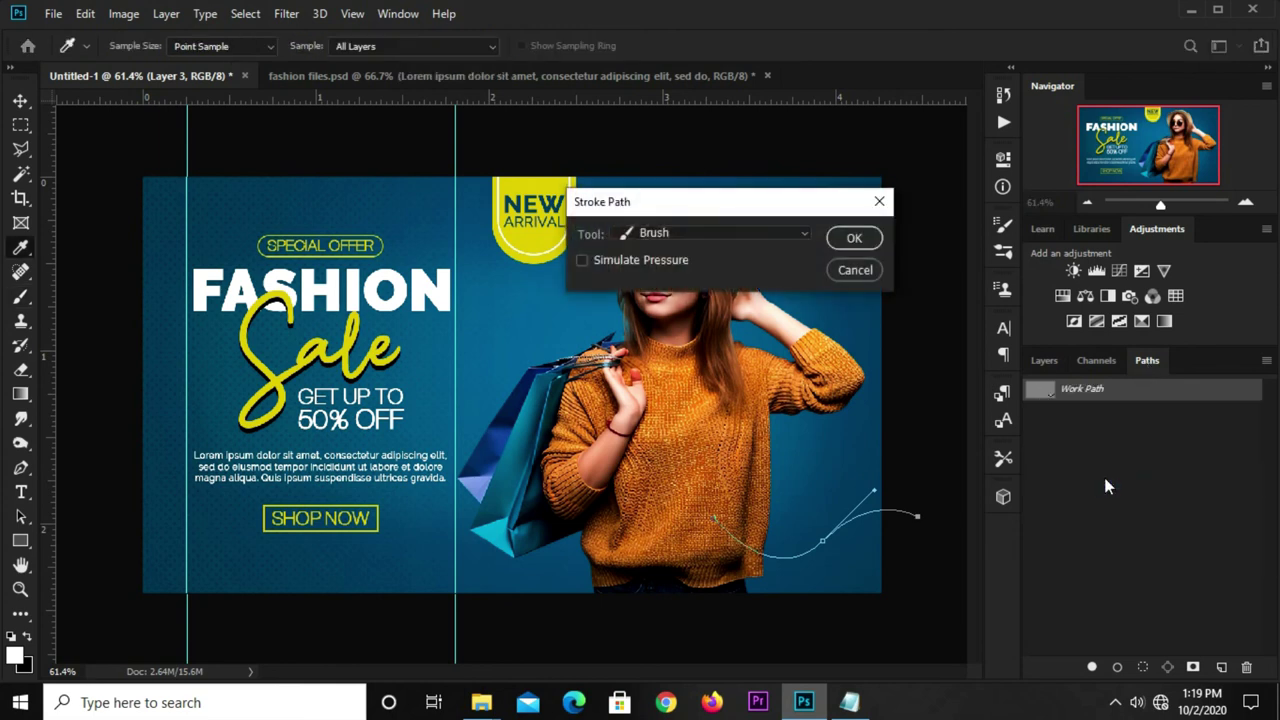
left_click(748, 233)
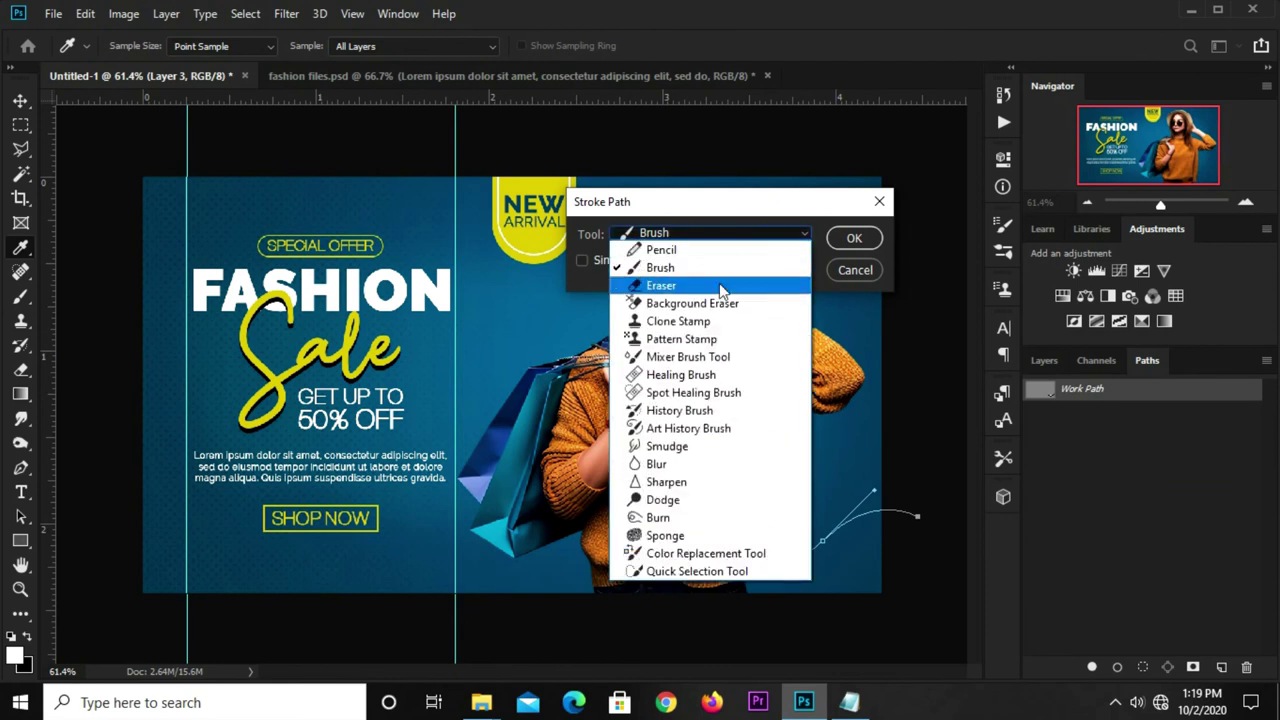
left_click(716, 266)
left_click(847, 239)
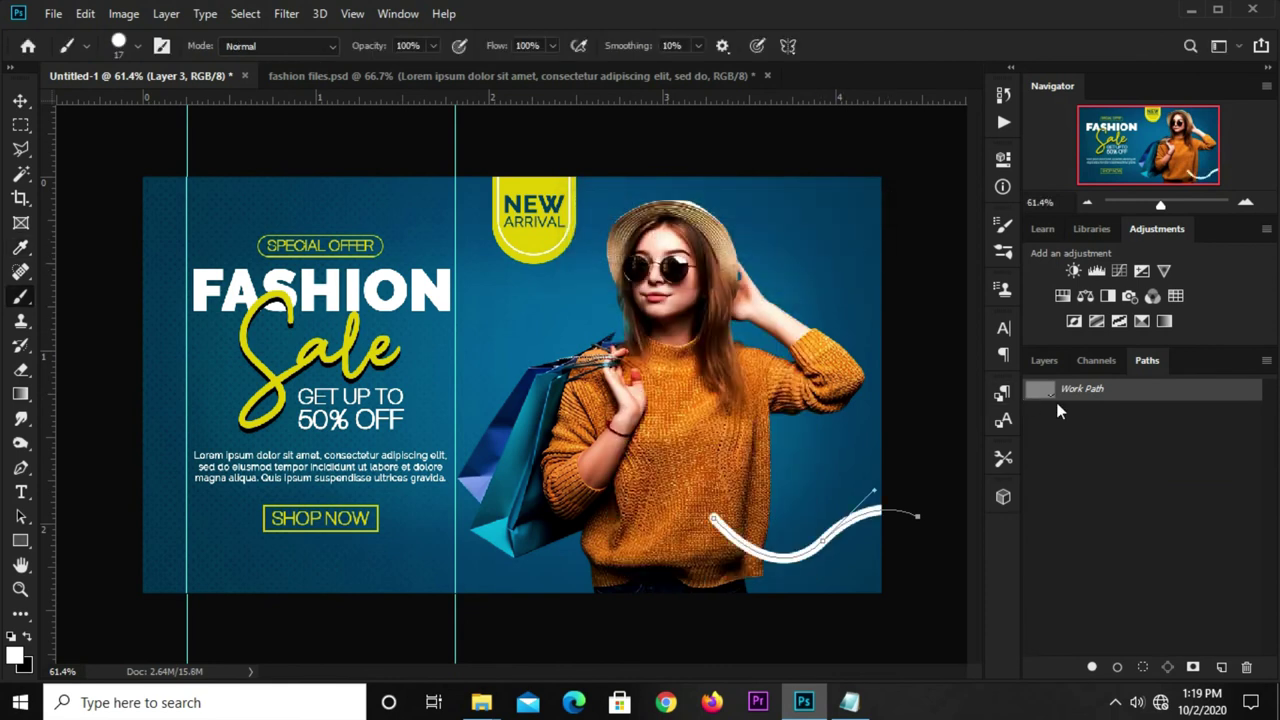
Delete the Work Path.
right_click(1087, 391)
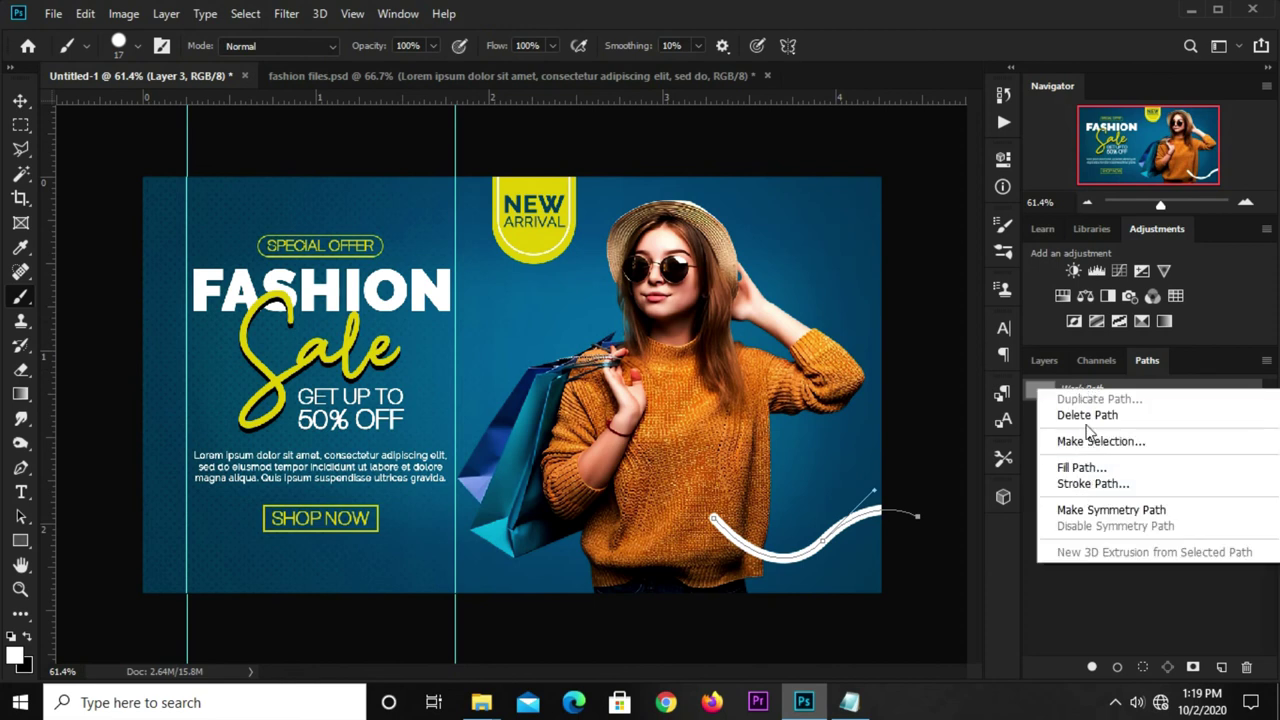
left_click(1053, 419)
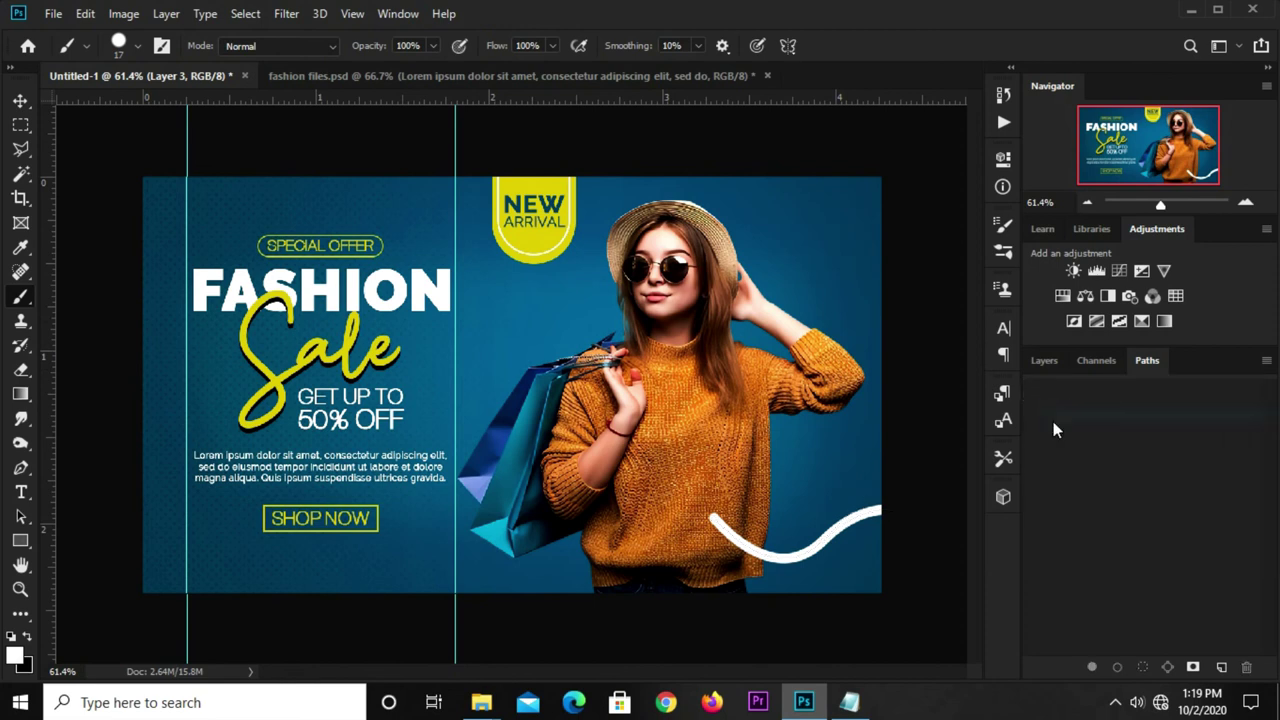
left_click(20, 101)
Drag the Layer 3 wave below the model layers in the Layers panel.
left_click(1043, 361)
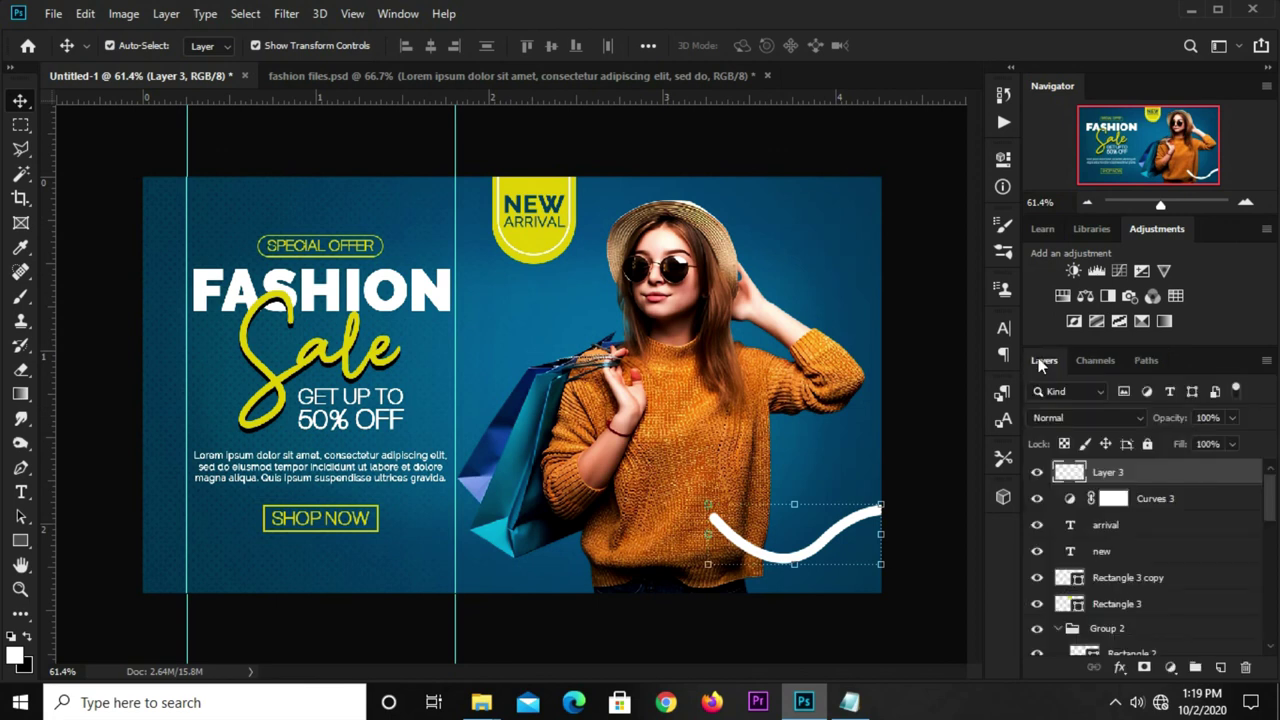
left_click(1037, 471)
left_click(1037, 471)
mouse_move(1155, 499)
left_mouse_down()
mouse_move(1157, 680)
mouse_move(1145, 606)
left_mouse_up()
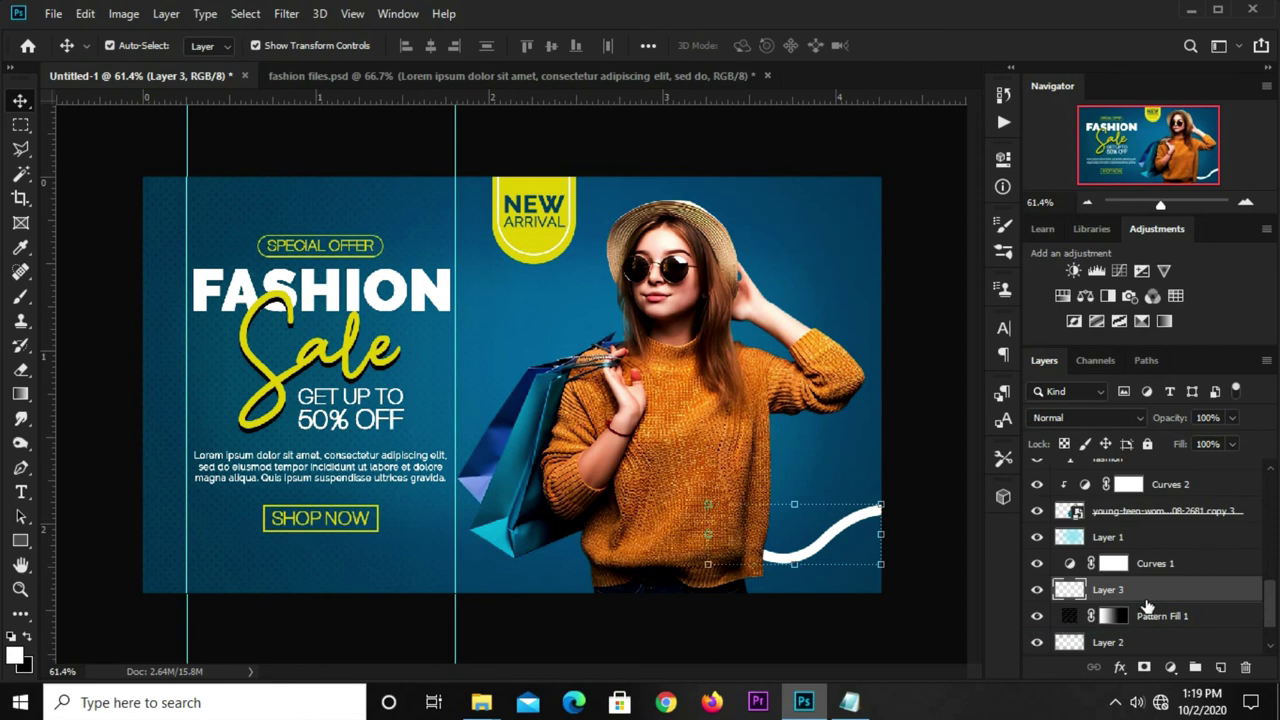
Set the wave layer to Soft Light blending at 46% opacity.
left_click(1071, 413)
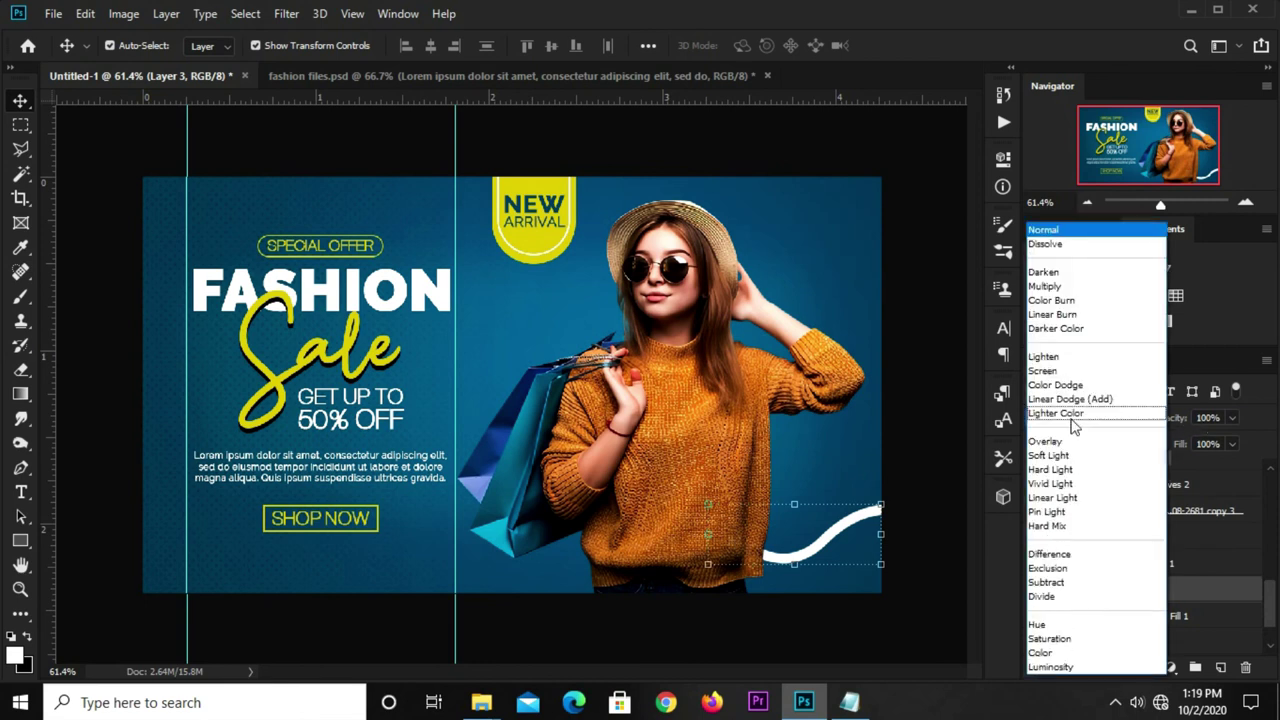
left_click(1071, 453)
left_click(1232, 418)
left_click_drag(1236, 440, 1200, 443)
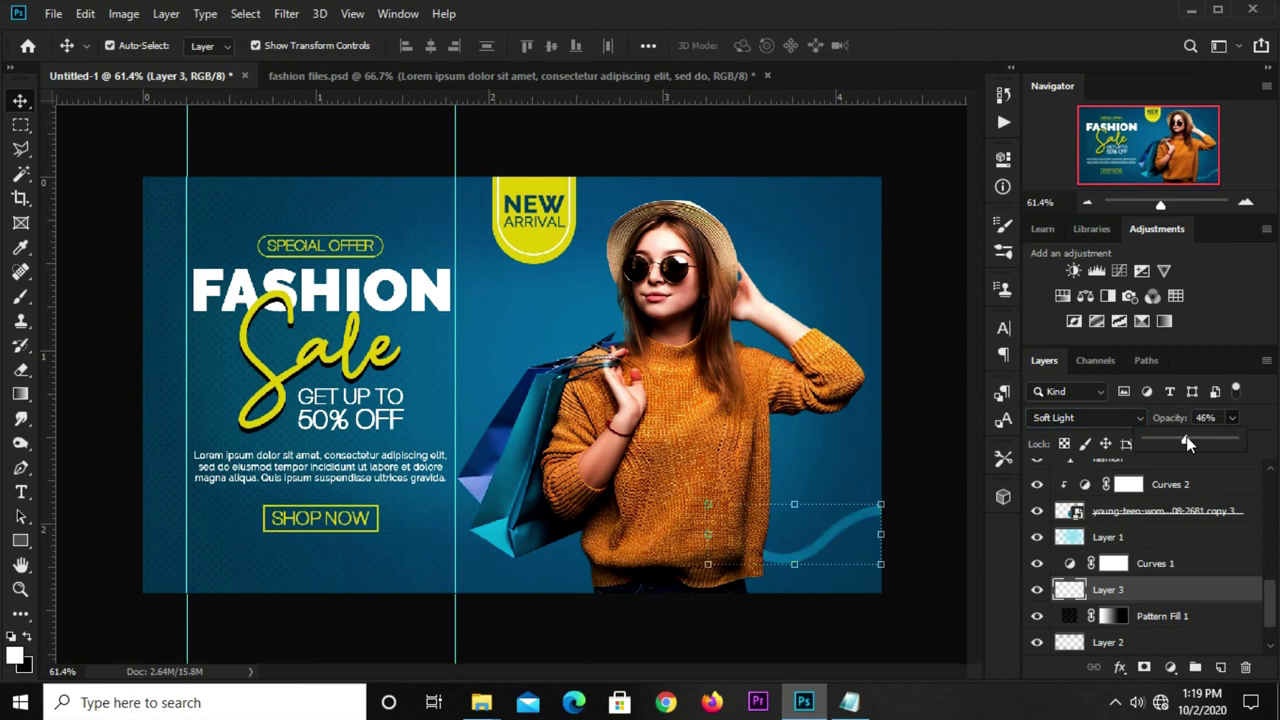
left_click(923, 449)
left_click(854, 516)
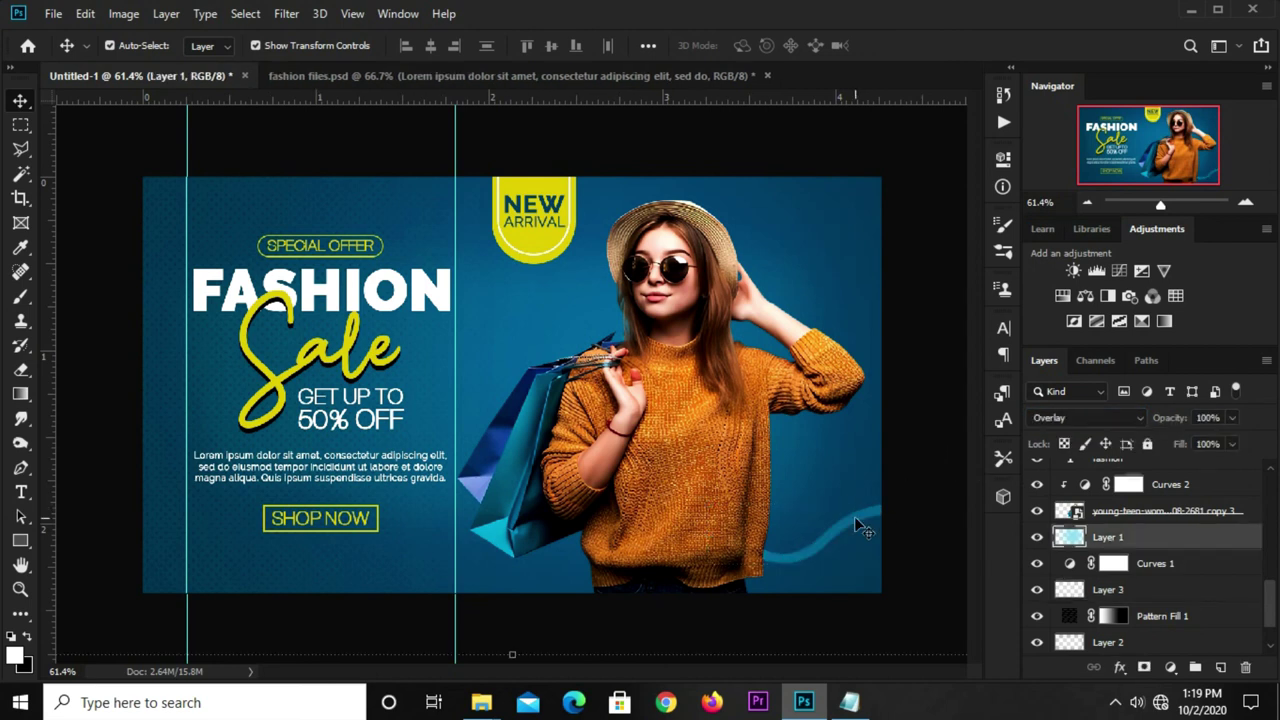
left_click(1138, 596)
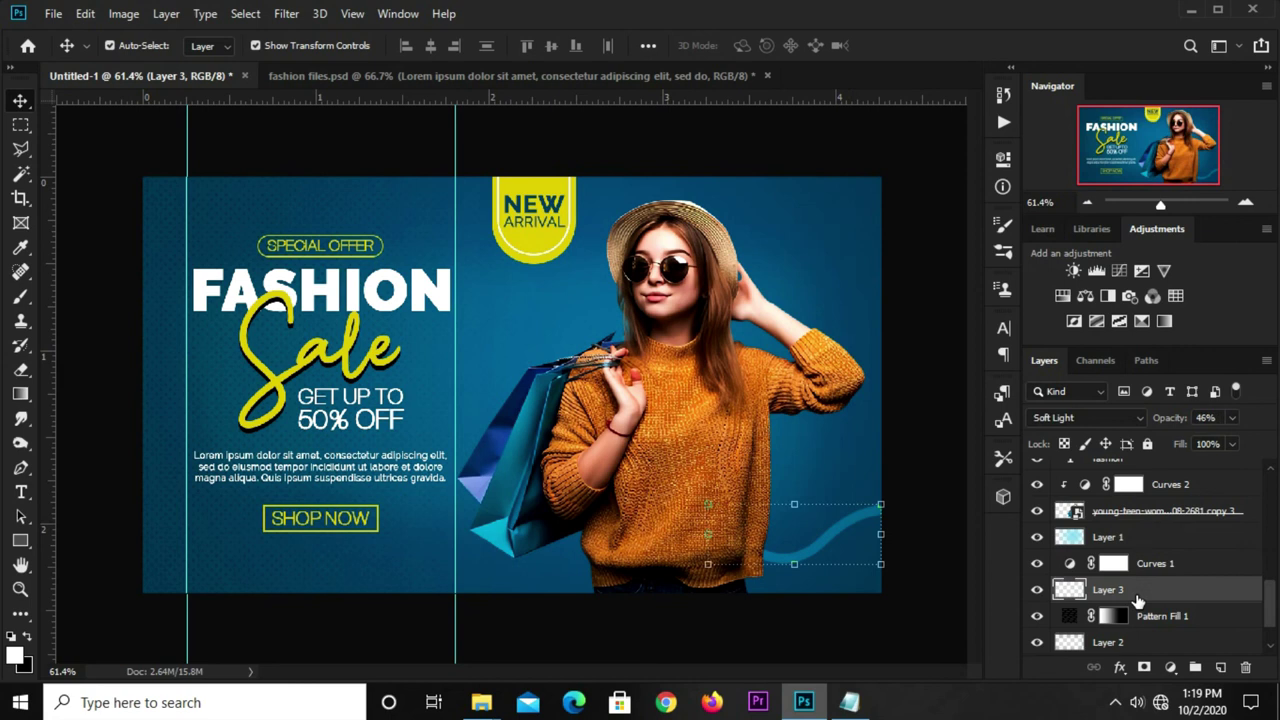
Make two copies of the wave, each shifted slightly above the previous one.
key("ctrl+j")
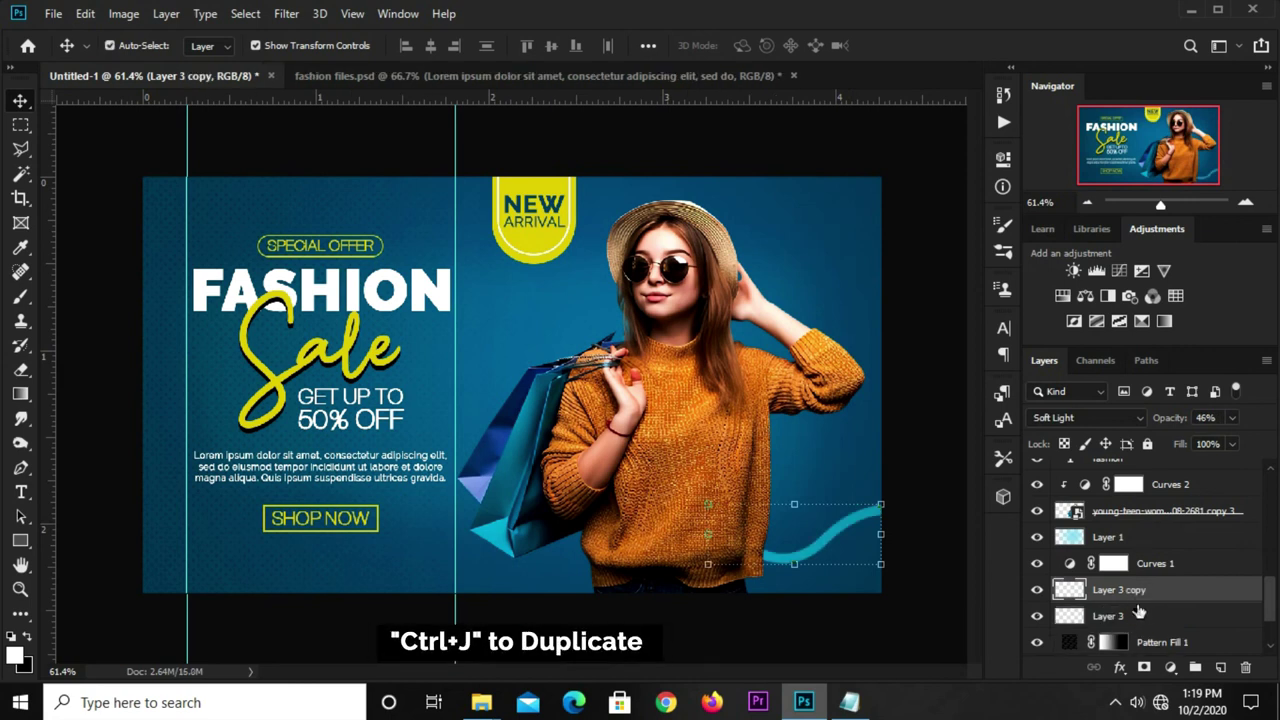
key("ctrl+t")
left_click_drag(808, 536, 807, 513)
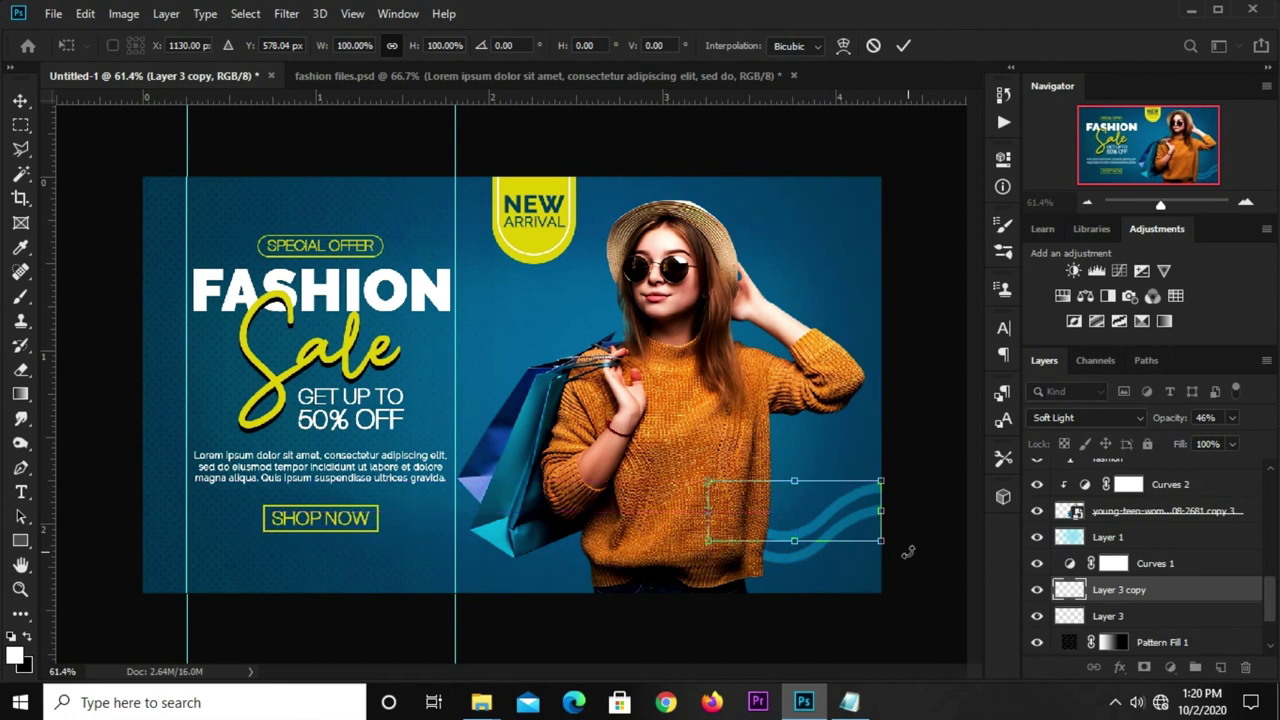
key("Return")
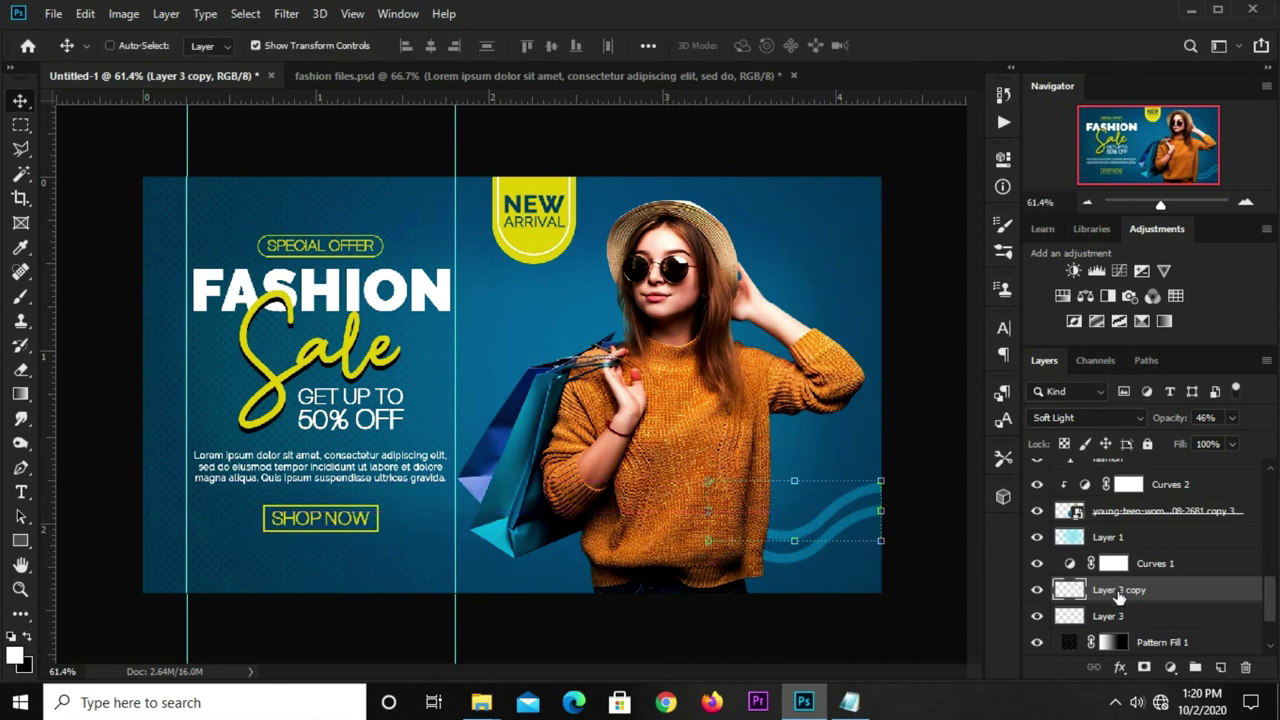
key("ctrl+j")
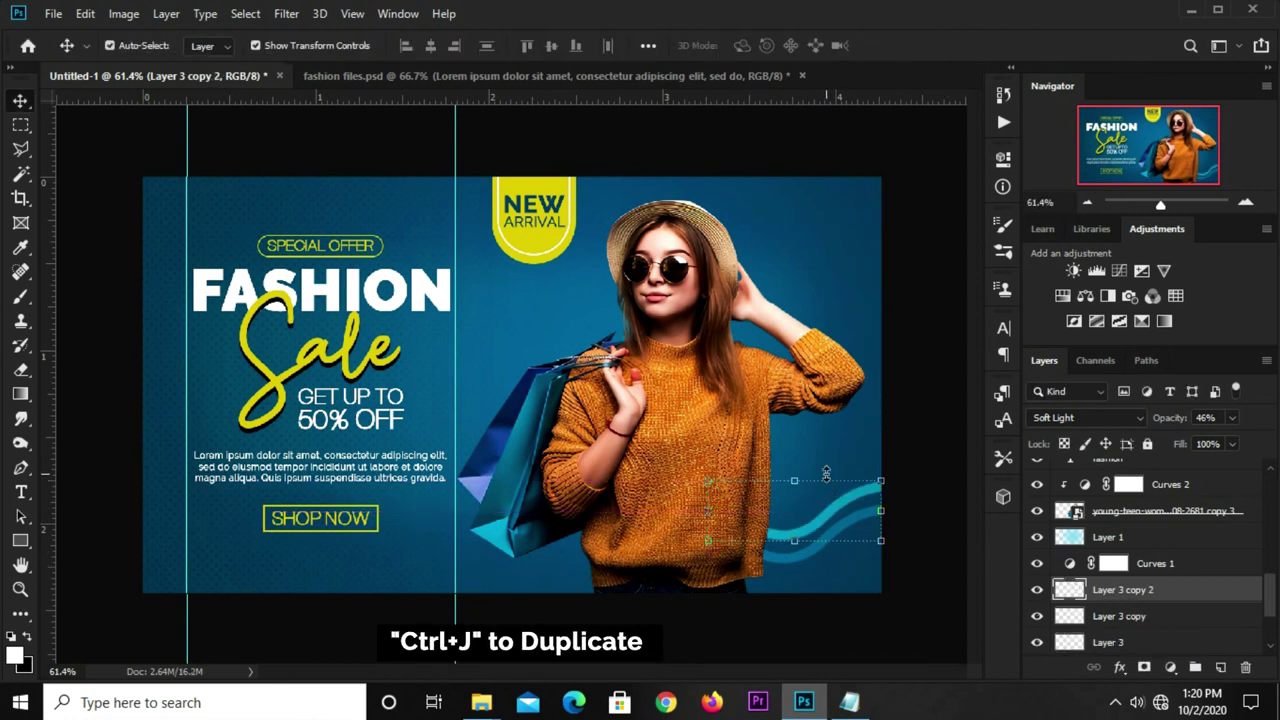
key("ctrl+t")
left_click_drag(812, 501, 810, 478)
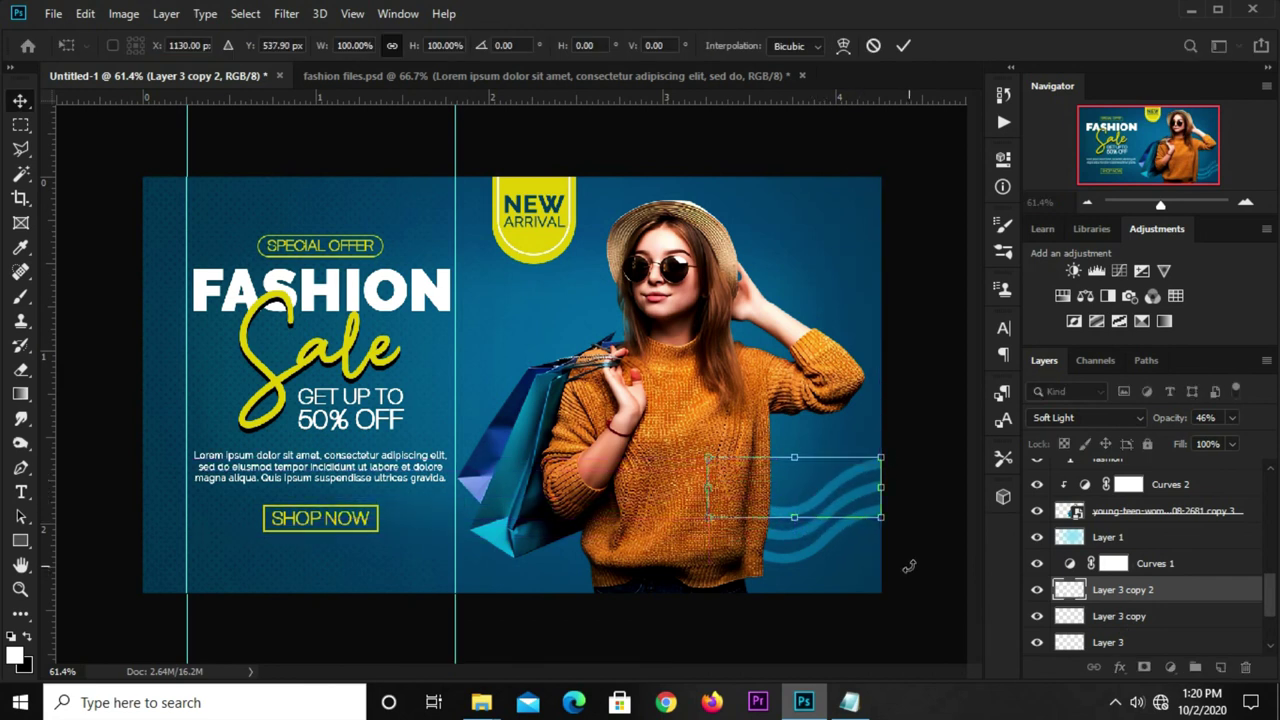
key("Return")
Select the three wave layers and group them into Group 3.
left_click(910, 386)
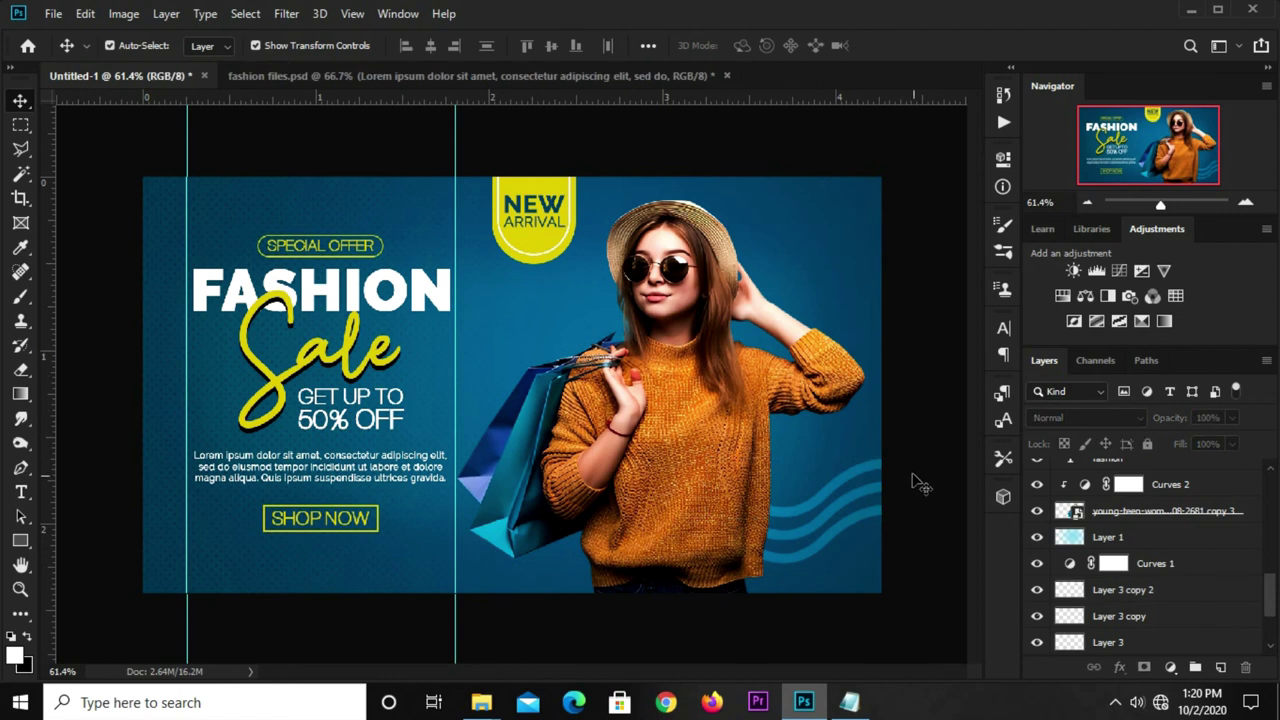
left_click(1141, 592)
scroll(1138, 596, "down", 1)
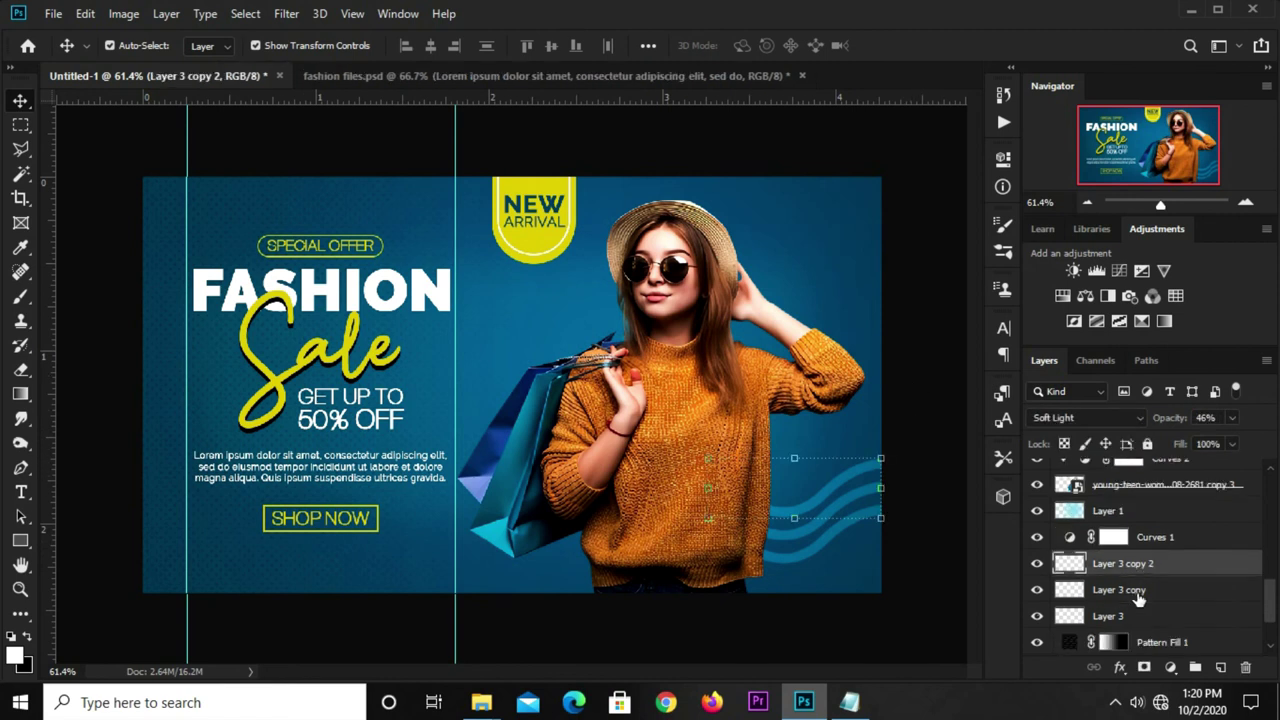
left_click(1128, 618, "shift")
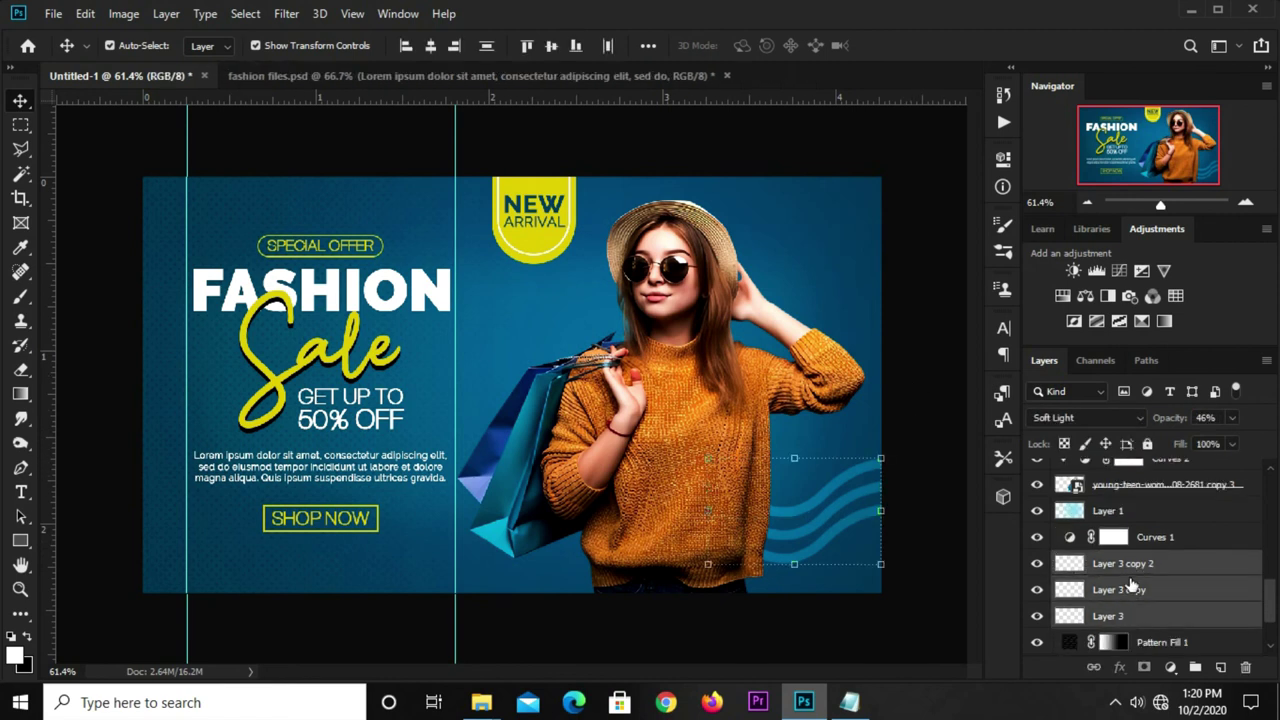
key("ctrl+g")
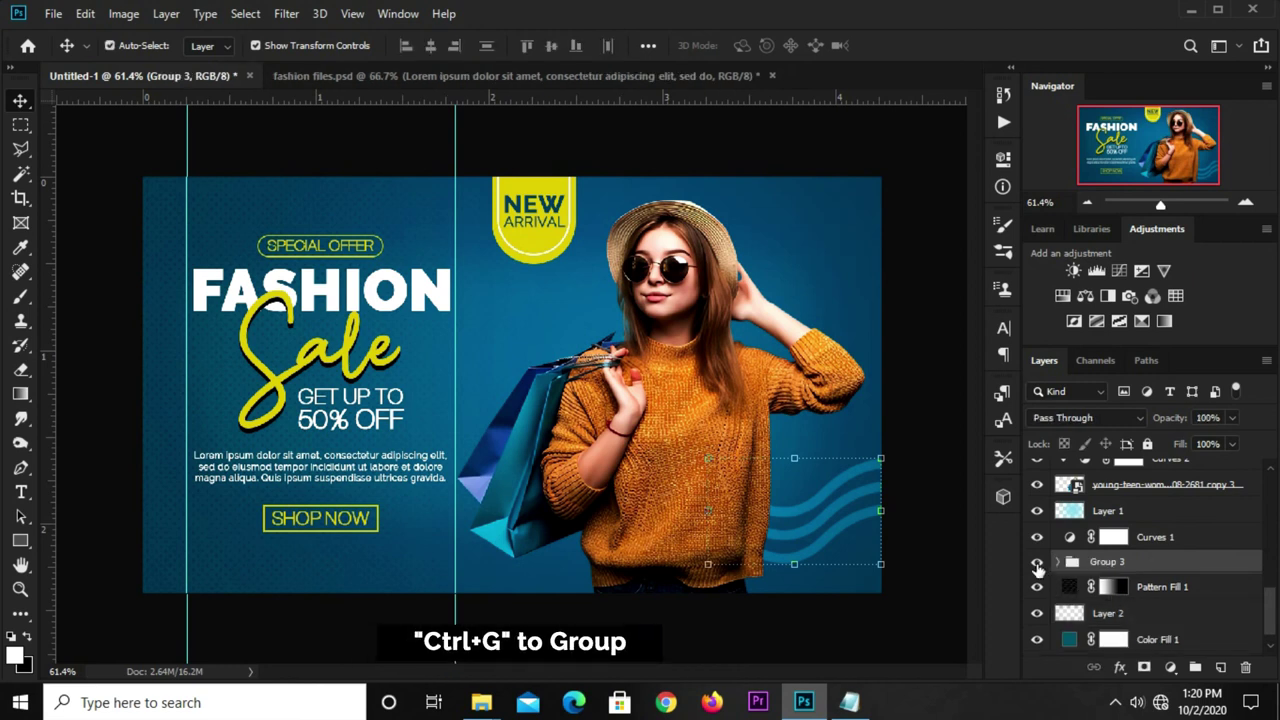
left_click(1037, 562)
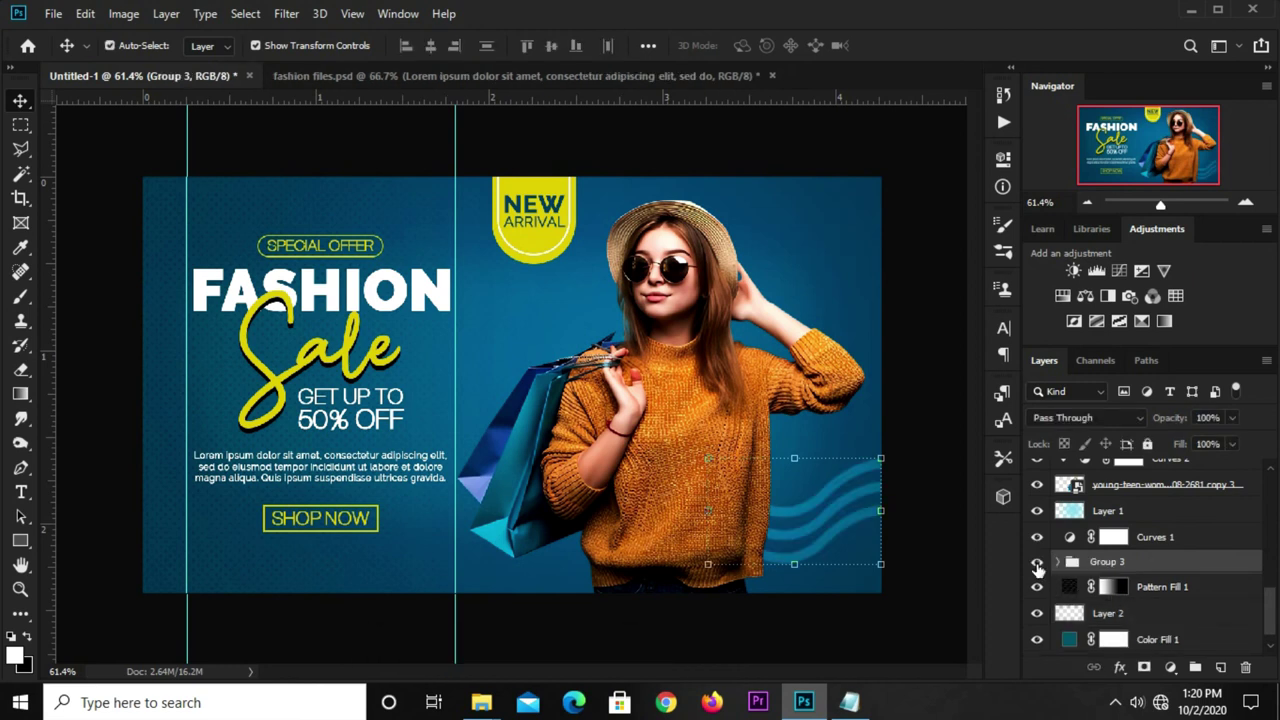
Duplicate Group 3, flip it vertically, rotate about 118°, and place it at the top right.
key("ctrl+j")
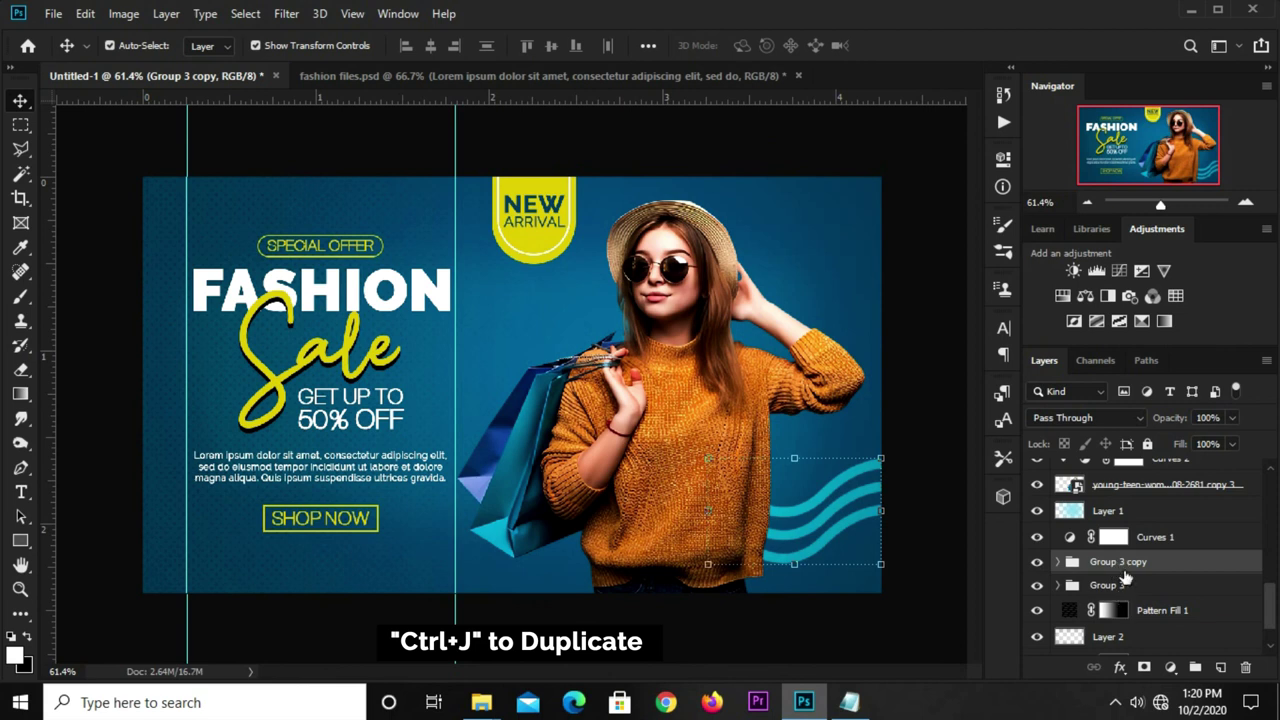
key("ctrl+t")
left_click_drag(823, 512, 775, 199)
right_click(776, 201)
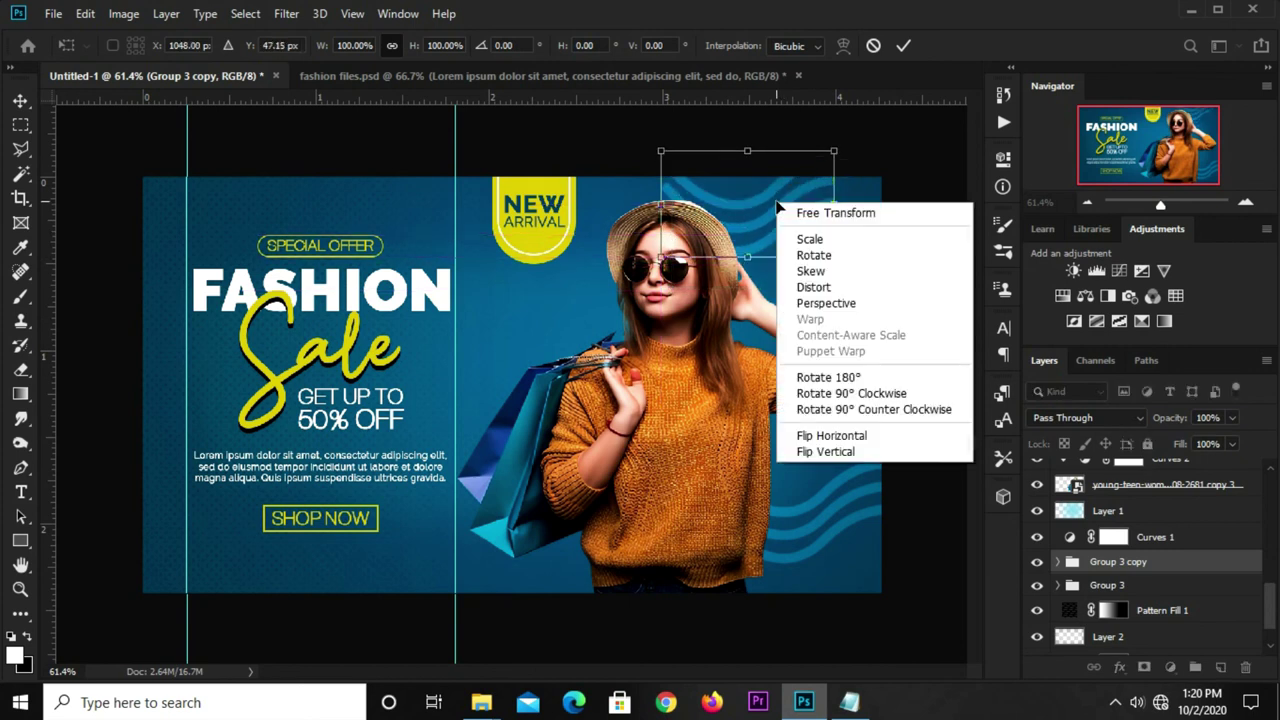
left_click(826, 451)
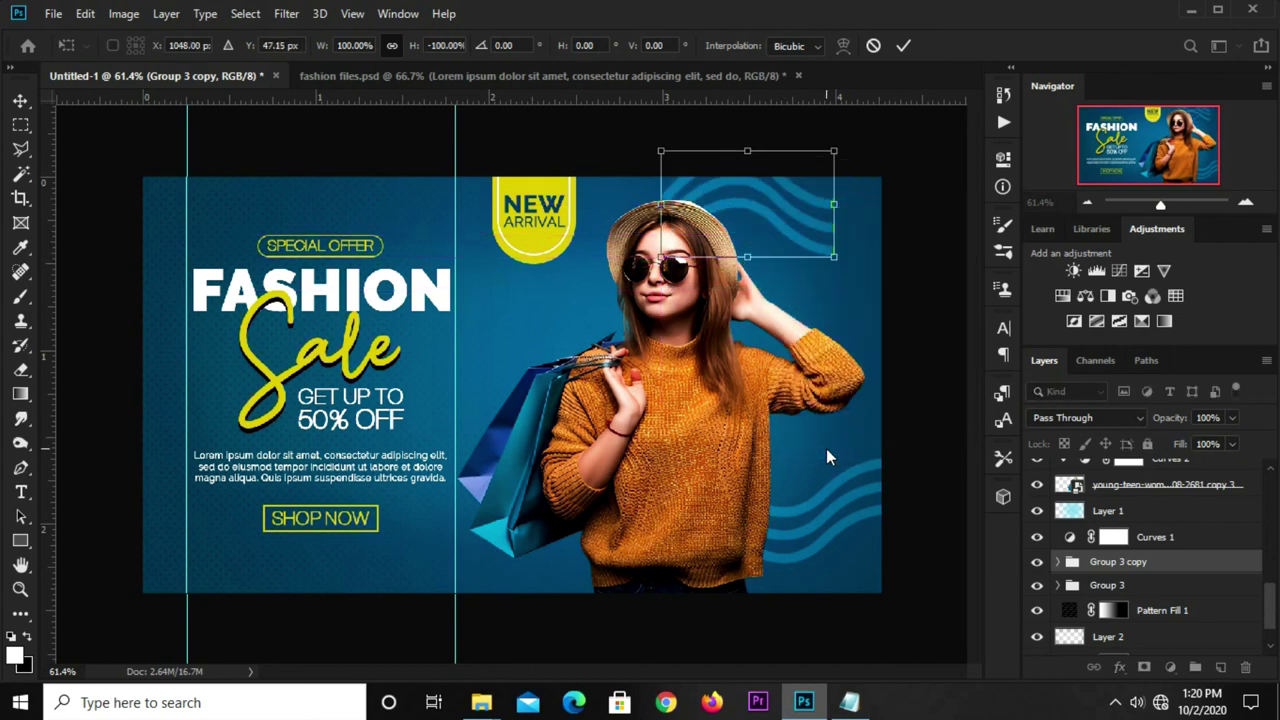
mouse_move(857, 172)
left_mouse_down()
mouse_move(728, 217)
mouse_move(772, 232)
left_mouse_up()
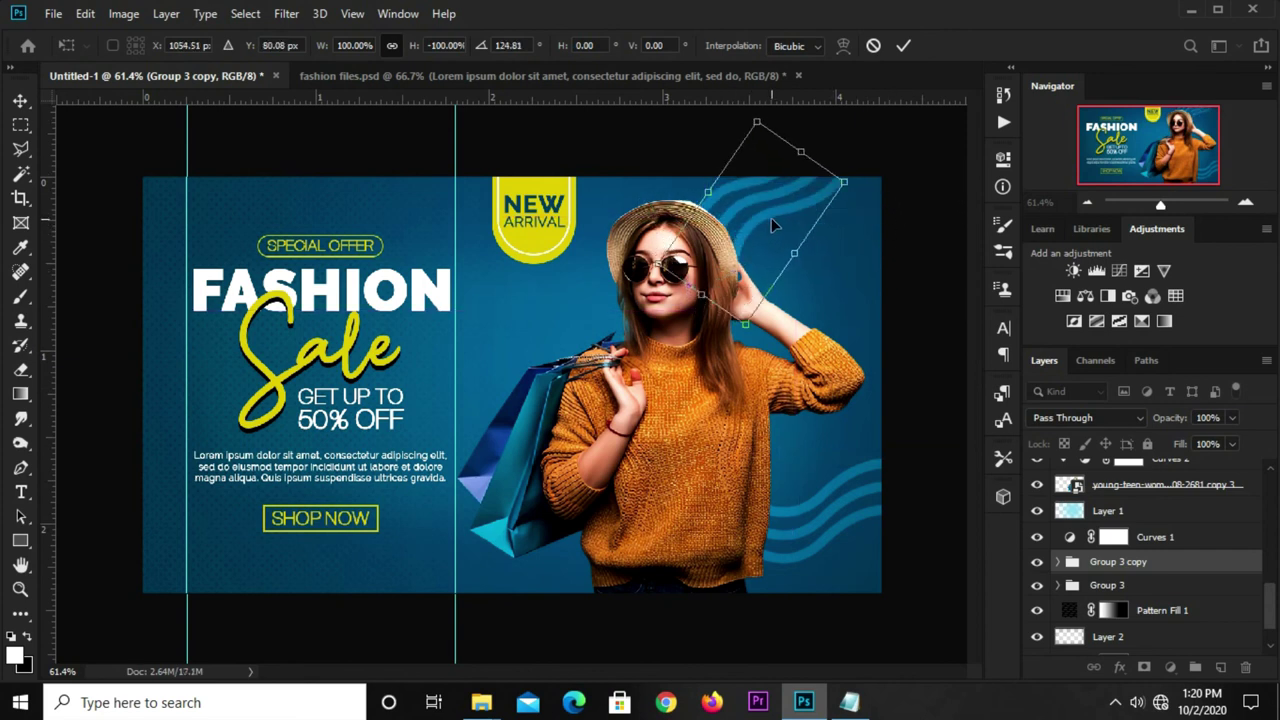
left_click_drag(771, 217, 774, 228)
left_click_drag(884, 207, 880, 194)
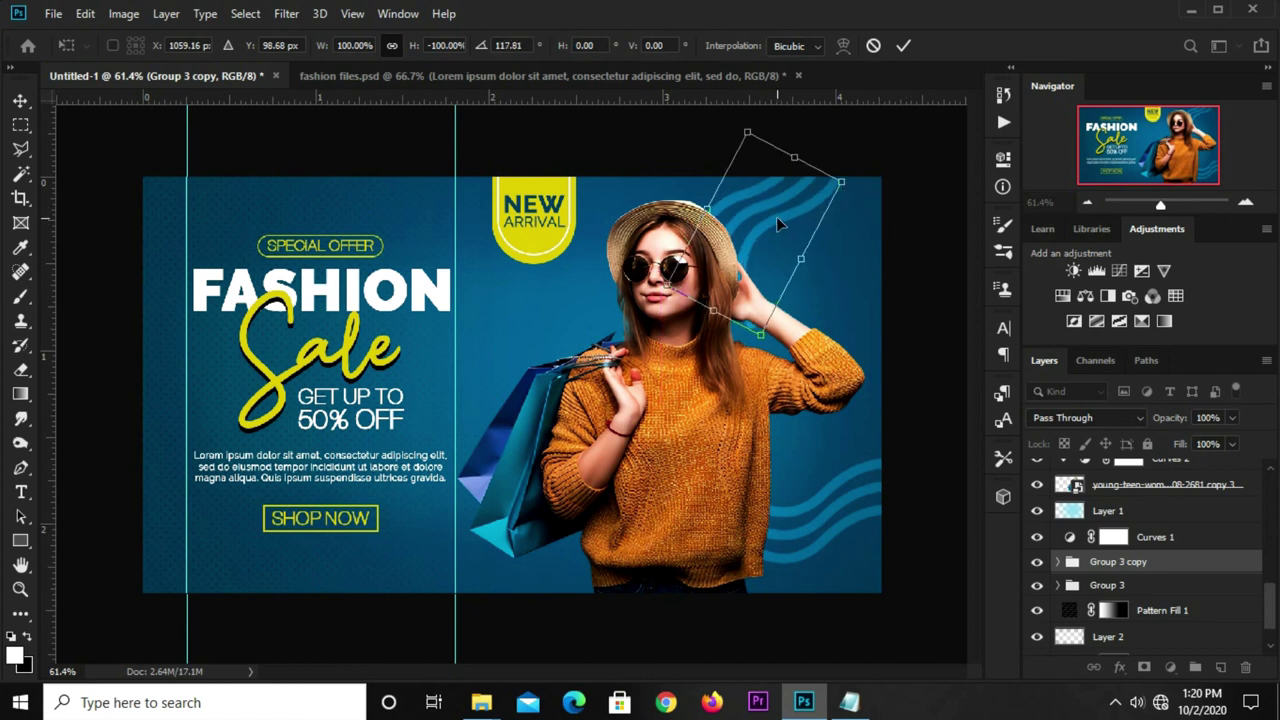
left_click_drag(771, 221, 766, 212)
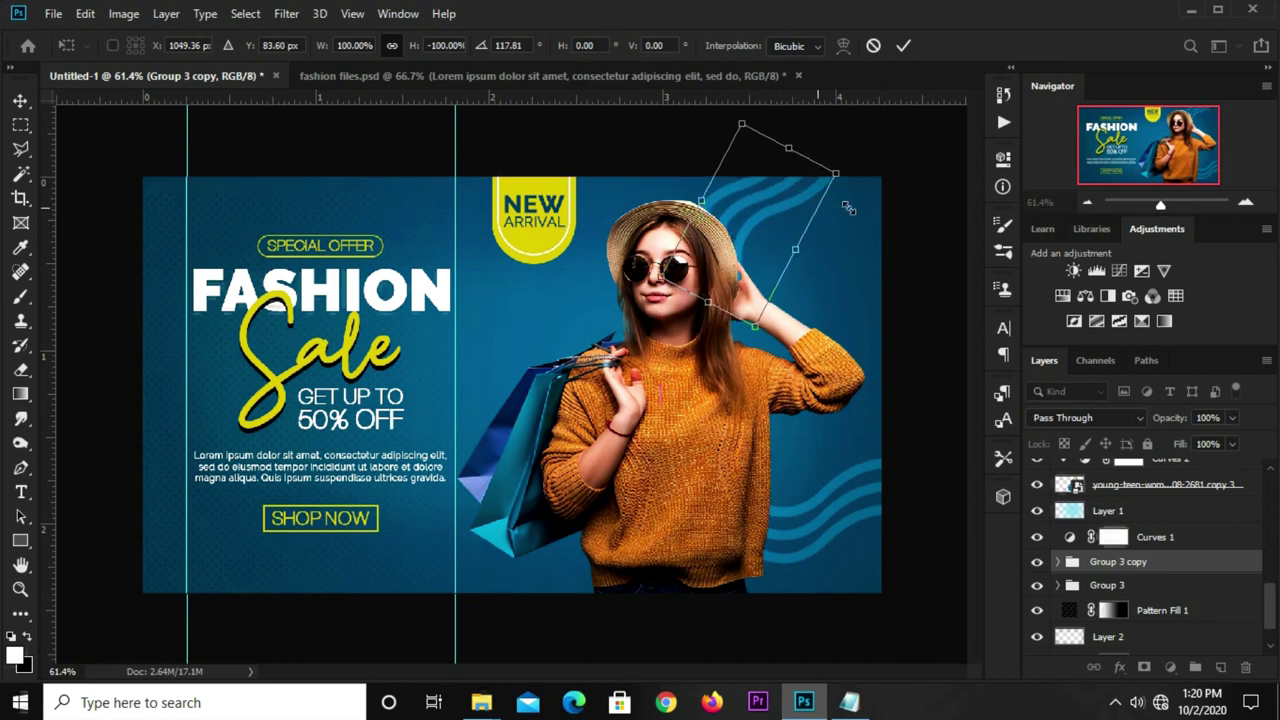
left_click(903, 45)
left_click(905, 147)
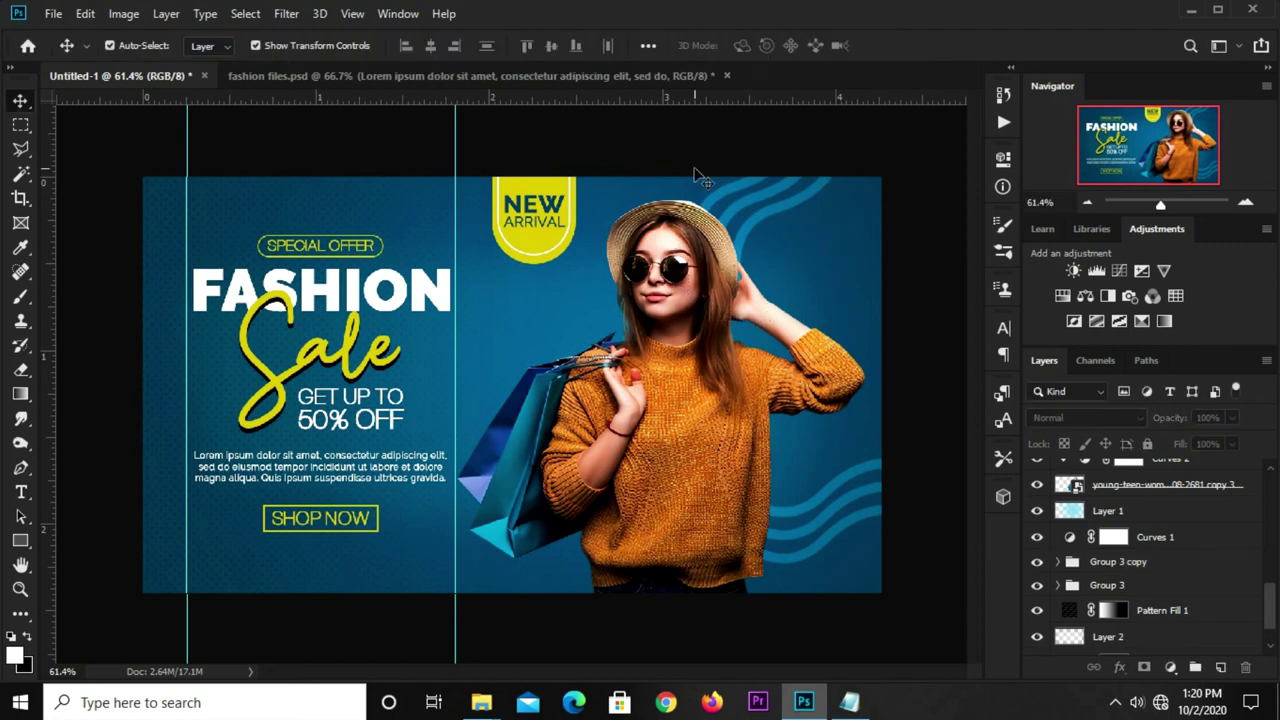
Run View > Clear Guides, then drop the Curves 2 adjustment layer to 42% opacity.
left_click(352, 14)
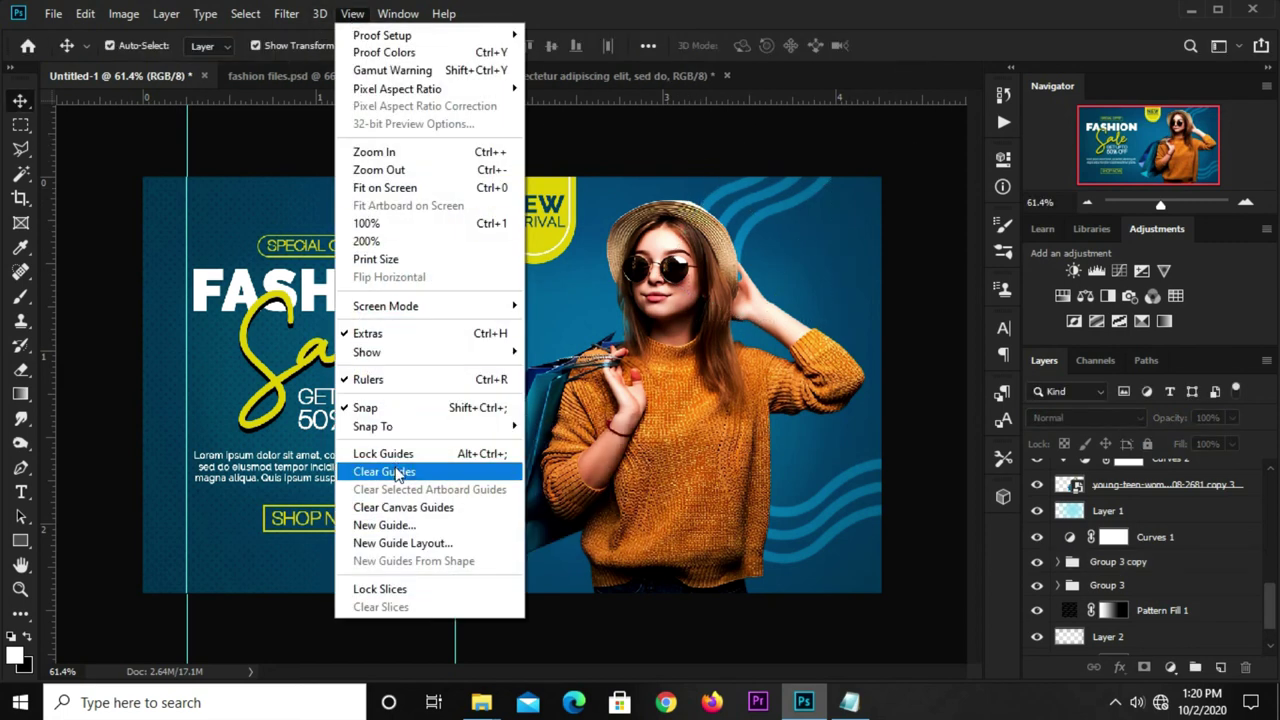
left_click(398, 473)
left_click(660, 410)
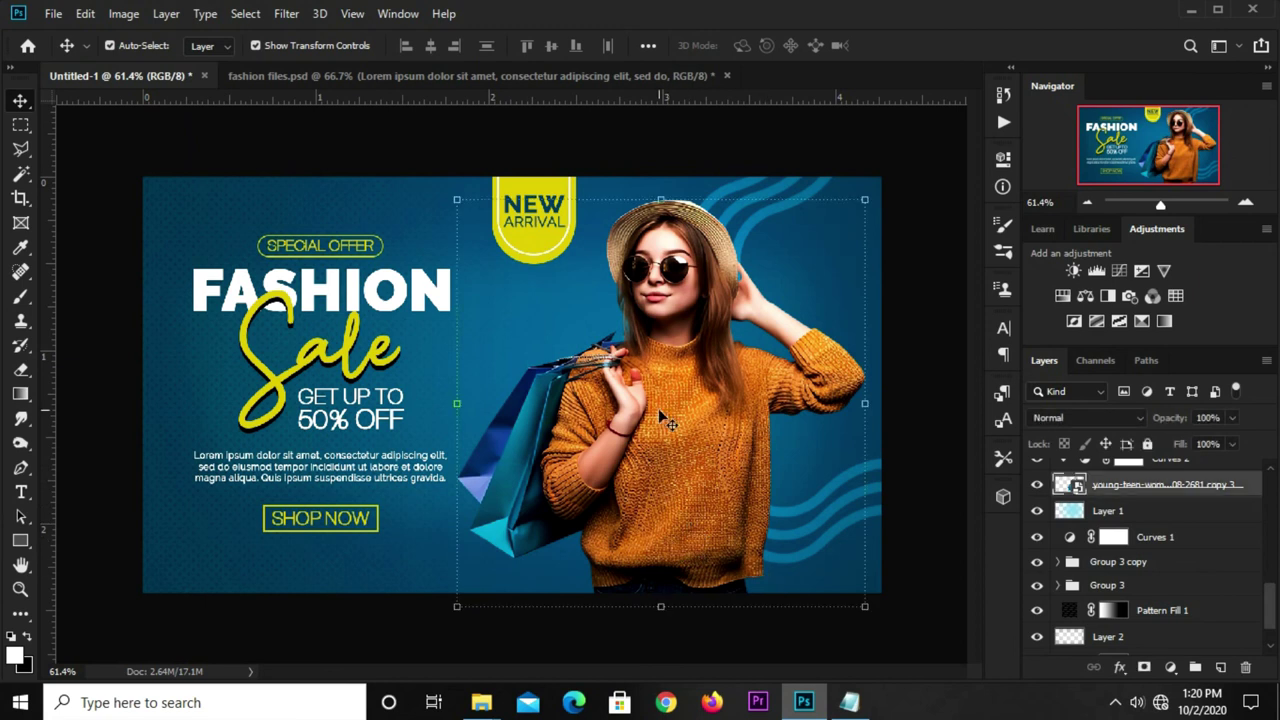
scroll(1180, 540, "up", 1)
left_click(1190, 488)
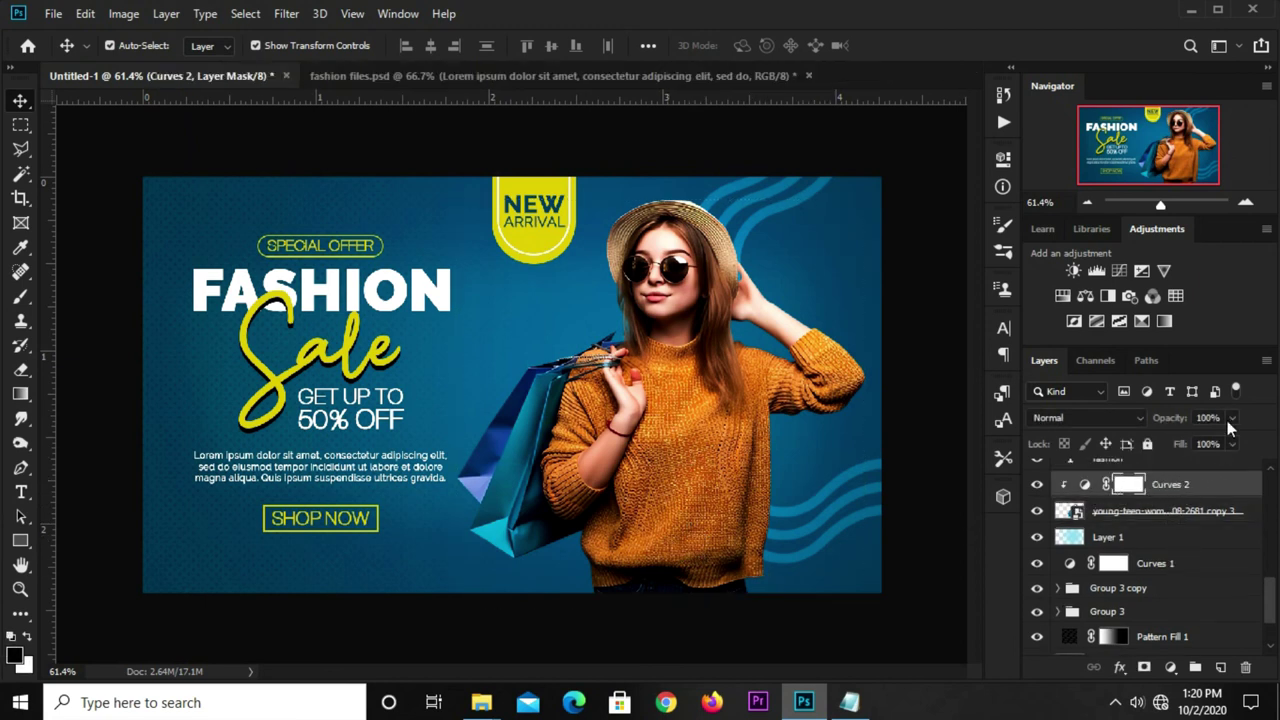
left_click_drag(1201, 438, 1192, 440)
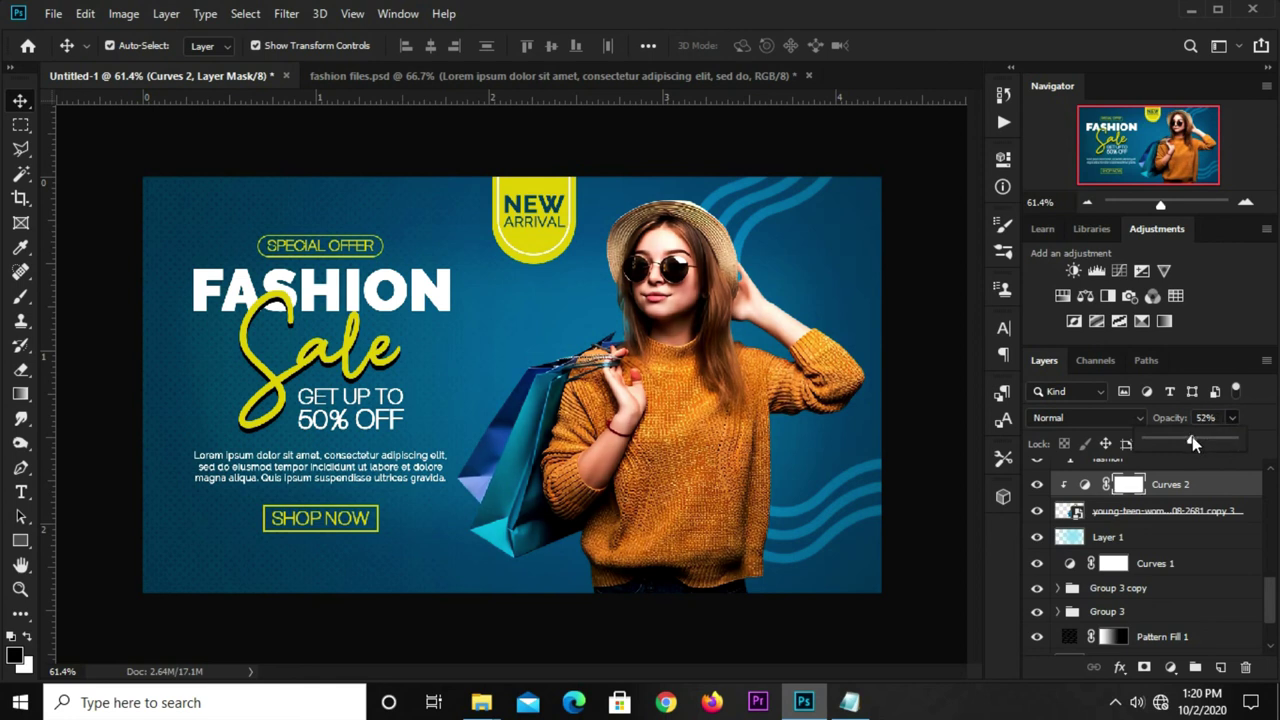
left_click(955, 585)
Pull the Curves 3 RGB curve midpoint slightly downward to darken the banner.
scroll(1181, 554, "up", 3)
scroll(1181, 553, "up", 3)
scroll(1181, 553, "up", 3)
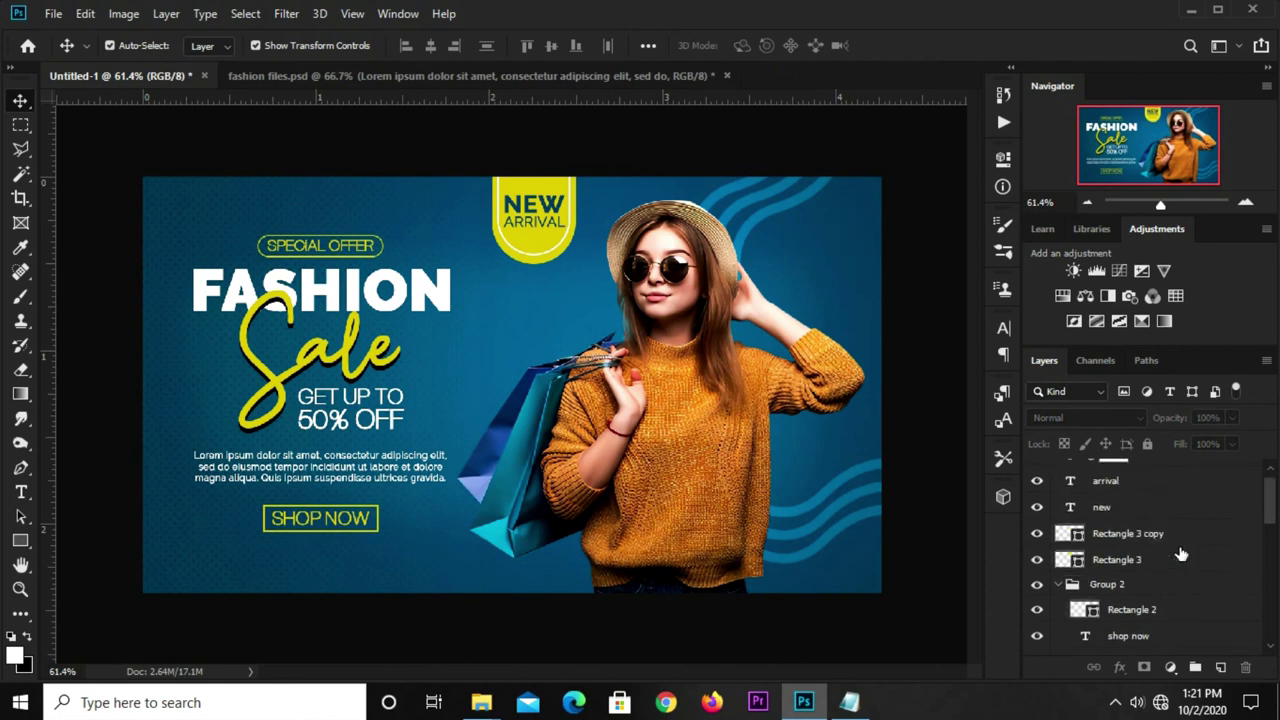
left_click(1157, 473)
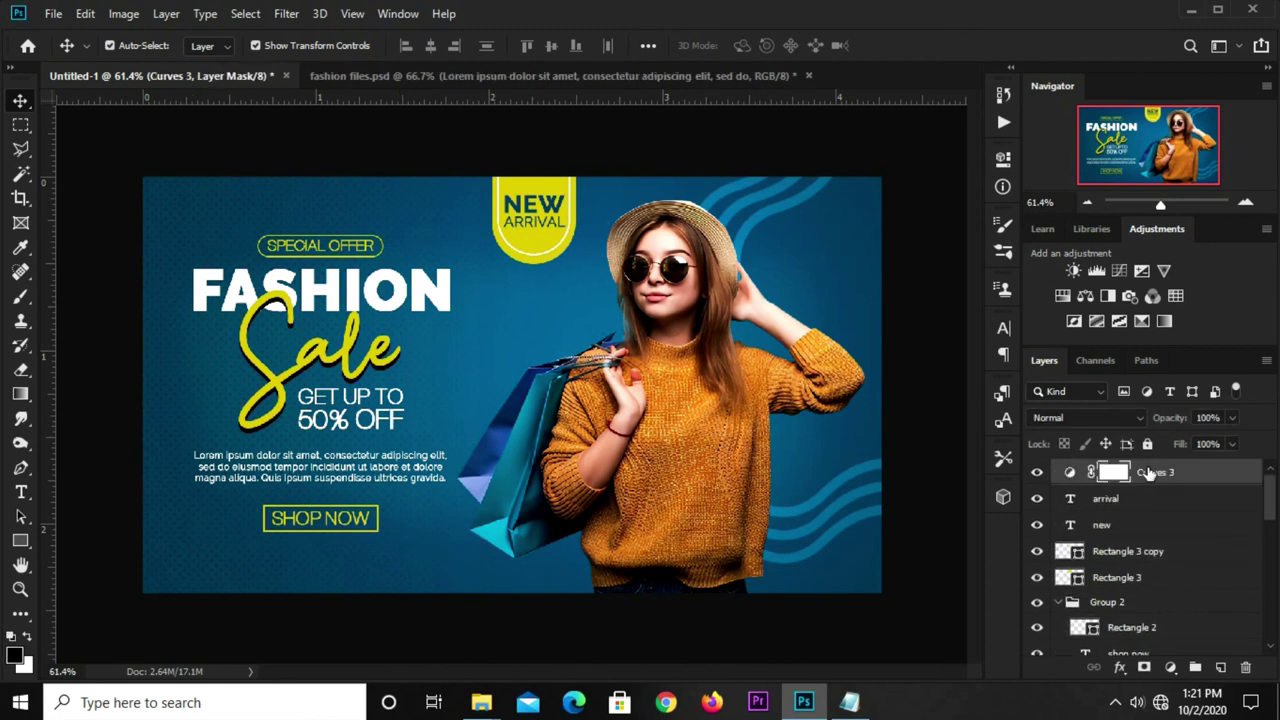
double_click(1070, 472)
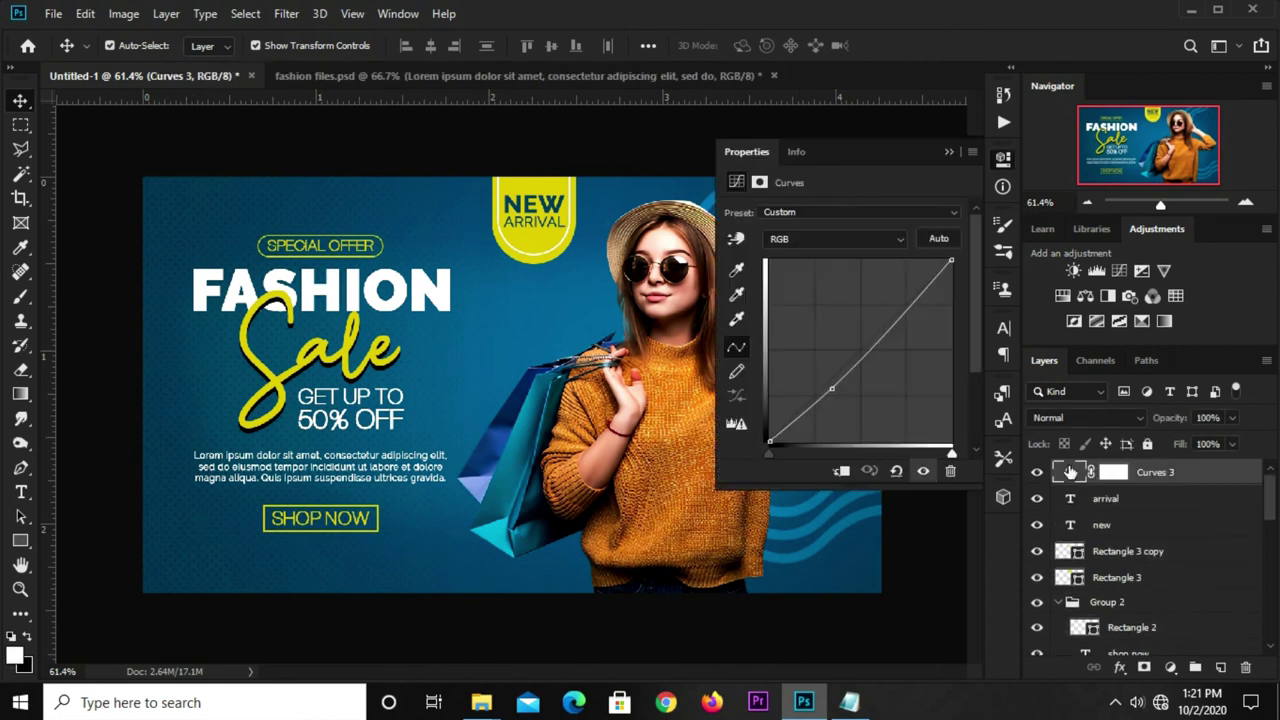
left_click_drag(832, 393, 837, 392)
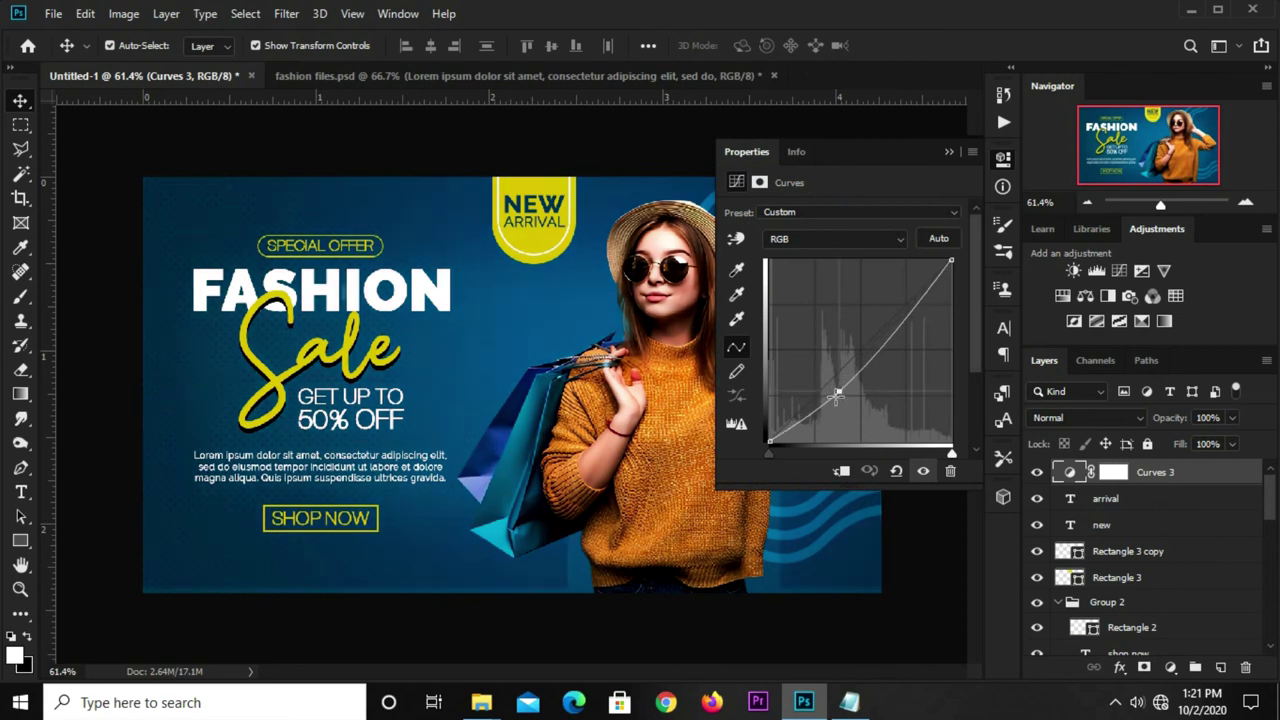
left_click(949, 153)
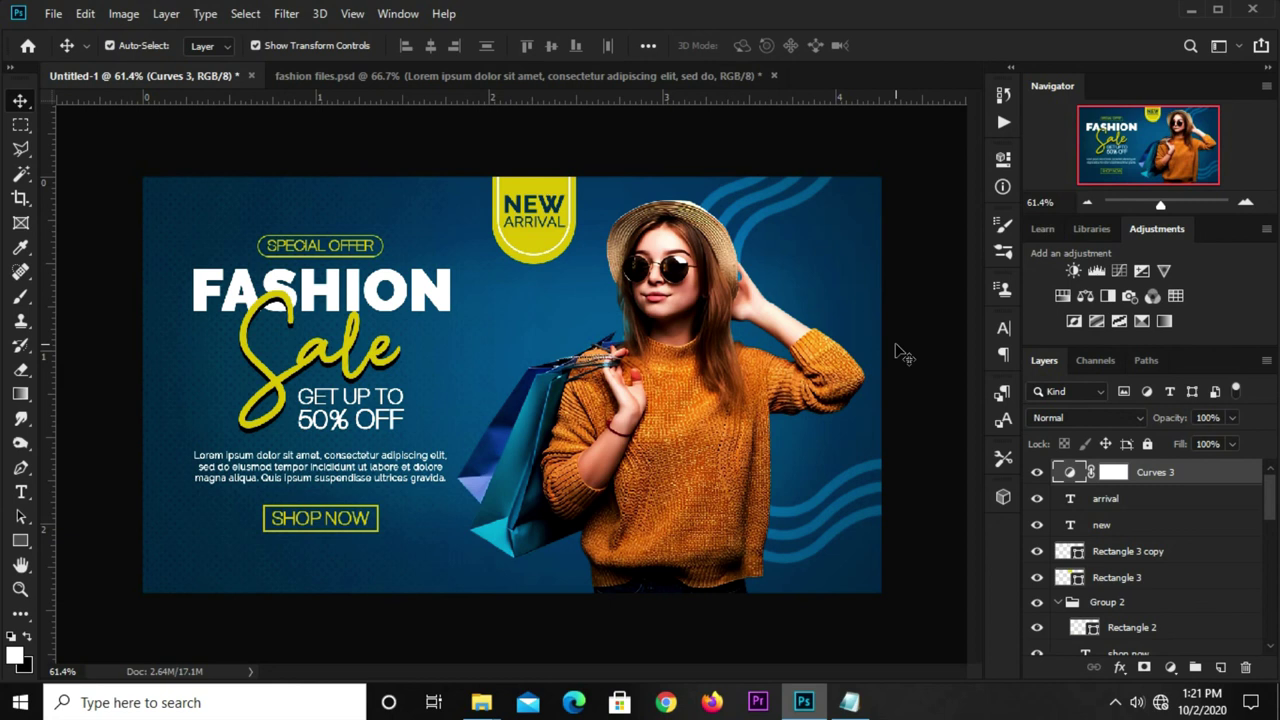
Zoom to 66.67%, select Layer 1, and toggle its visibility to compare the texture.
scroll(900, 352, "up", 2)
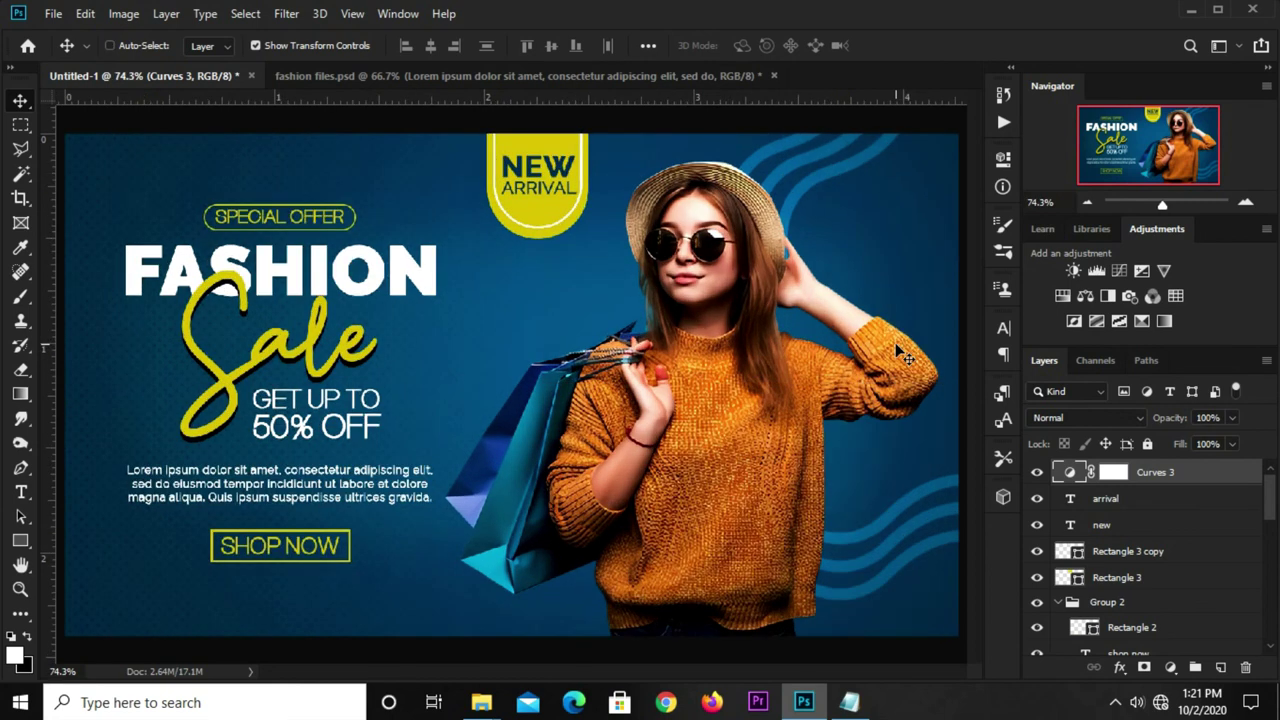
key("ctrl+minus")
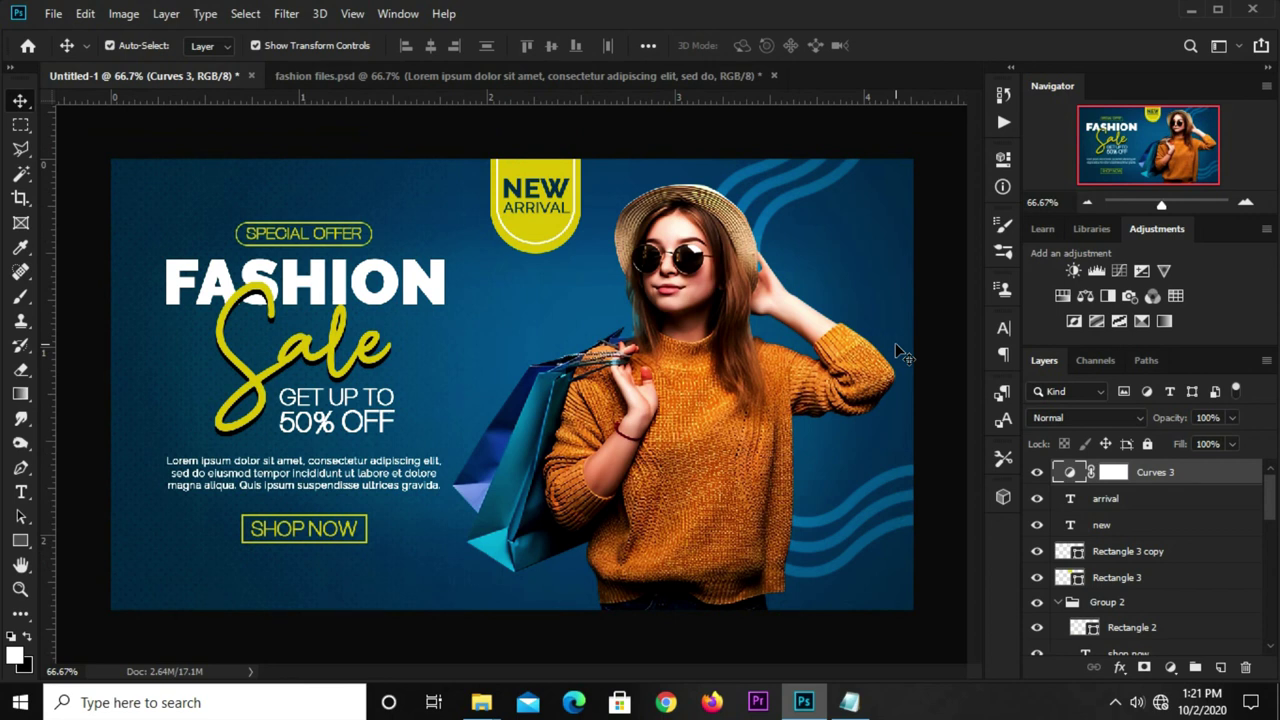
left_click(559, 317)
scroll(1067, 610, "down", 1)
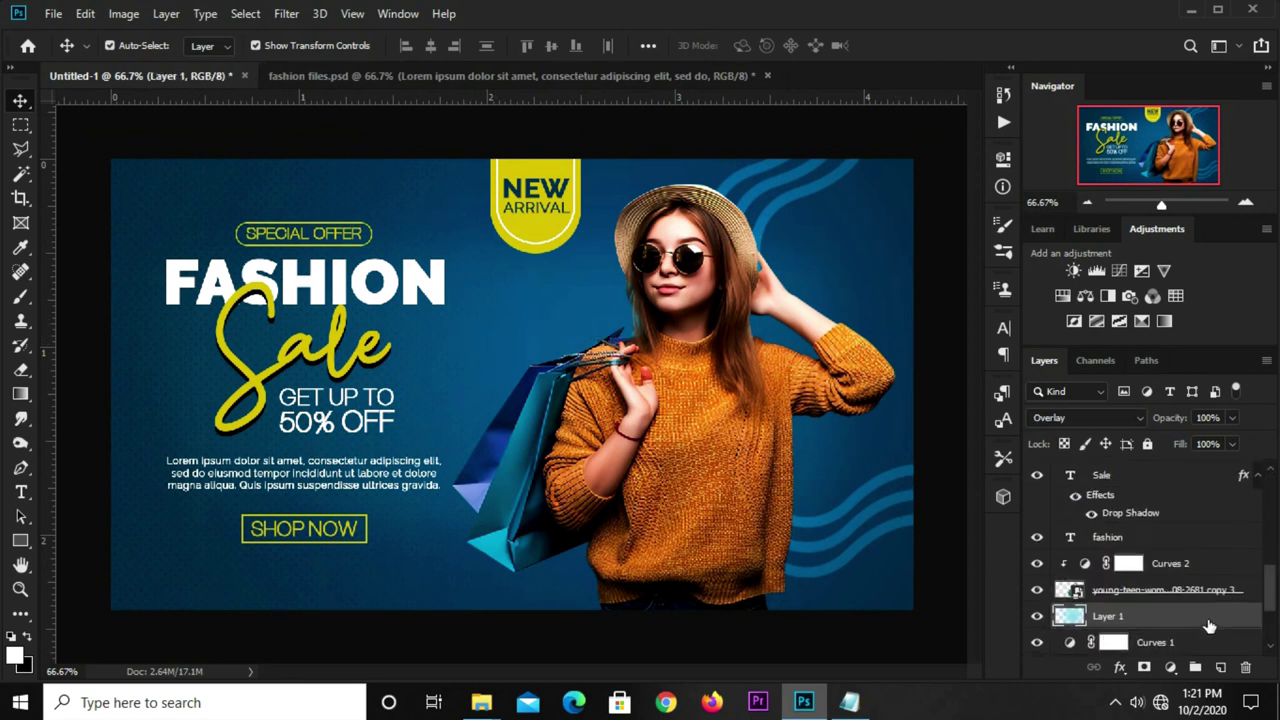
scroll(1067, 610, "down", 1)
left_click(1037, 590)
left_click(1037, 590)
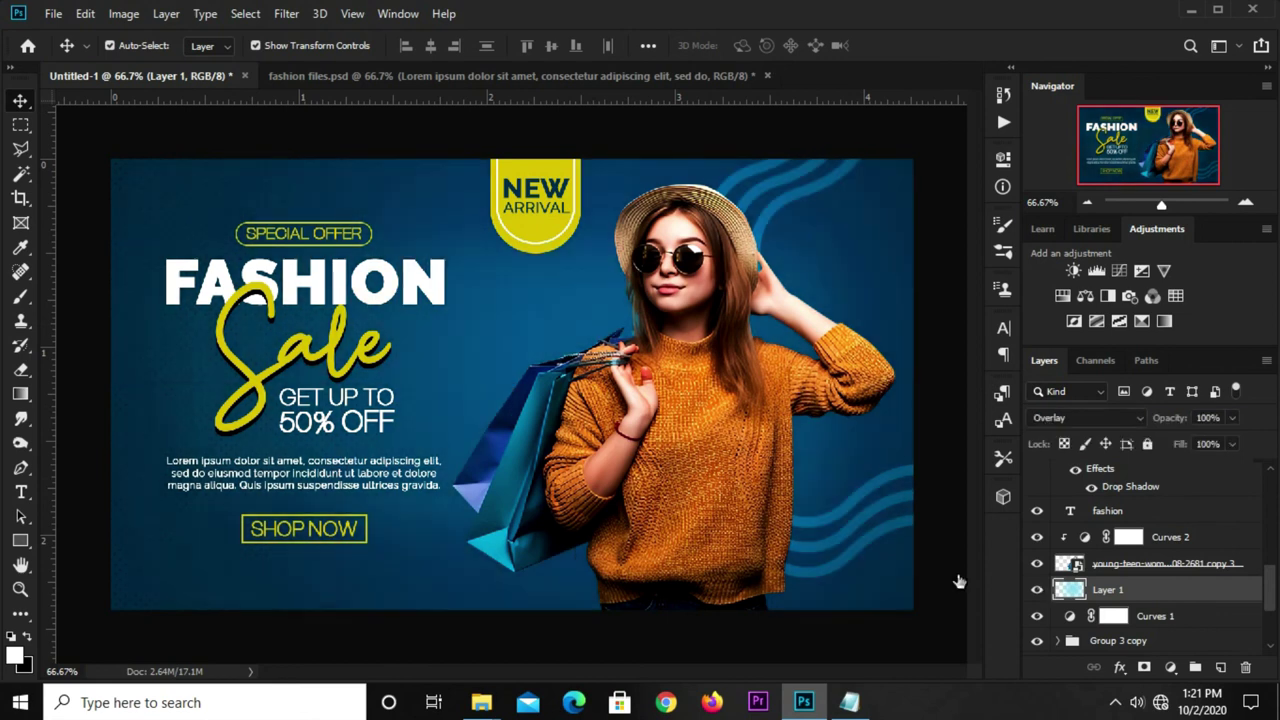
key("ctrl+g")
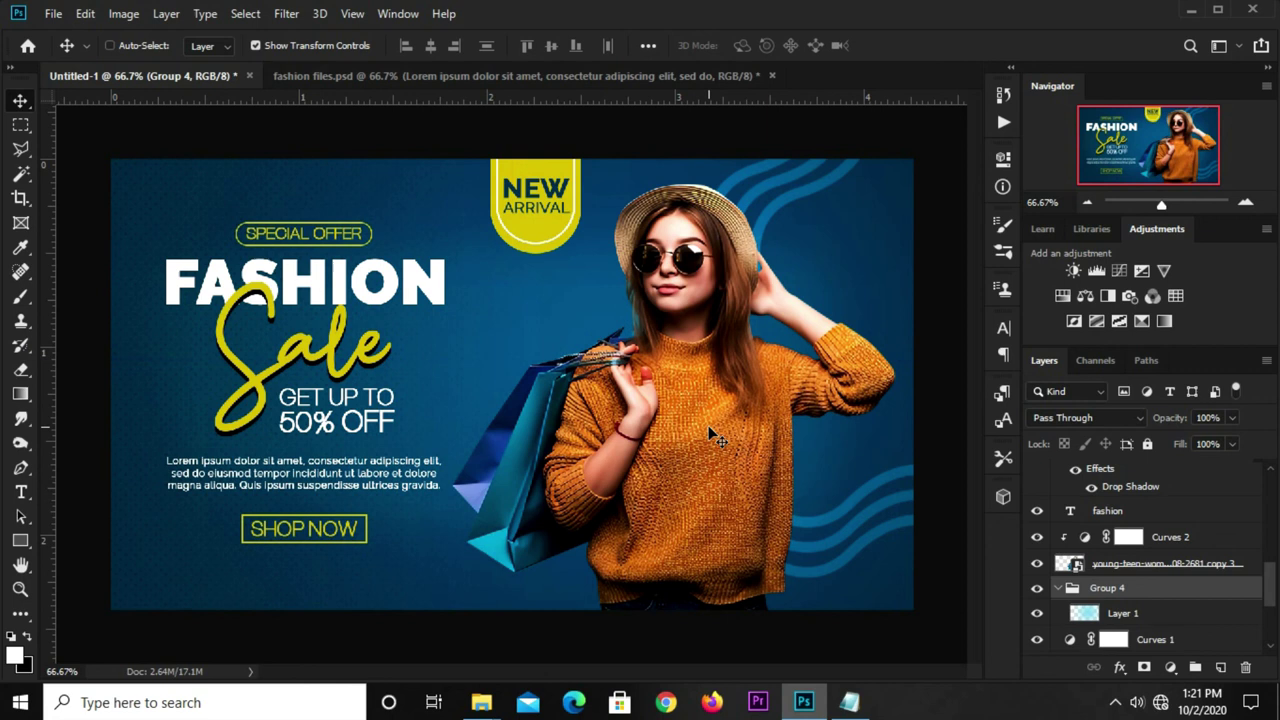
key("ctrl+z")
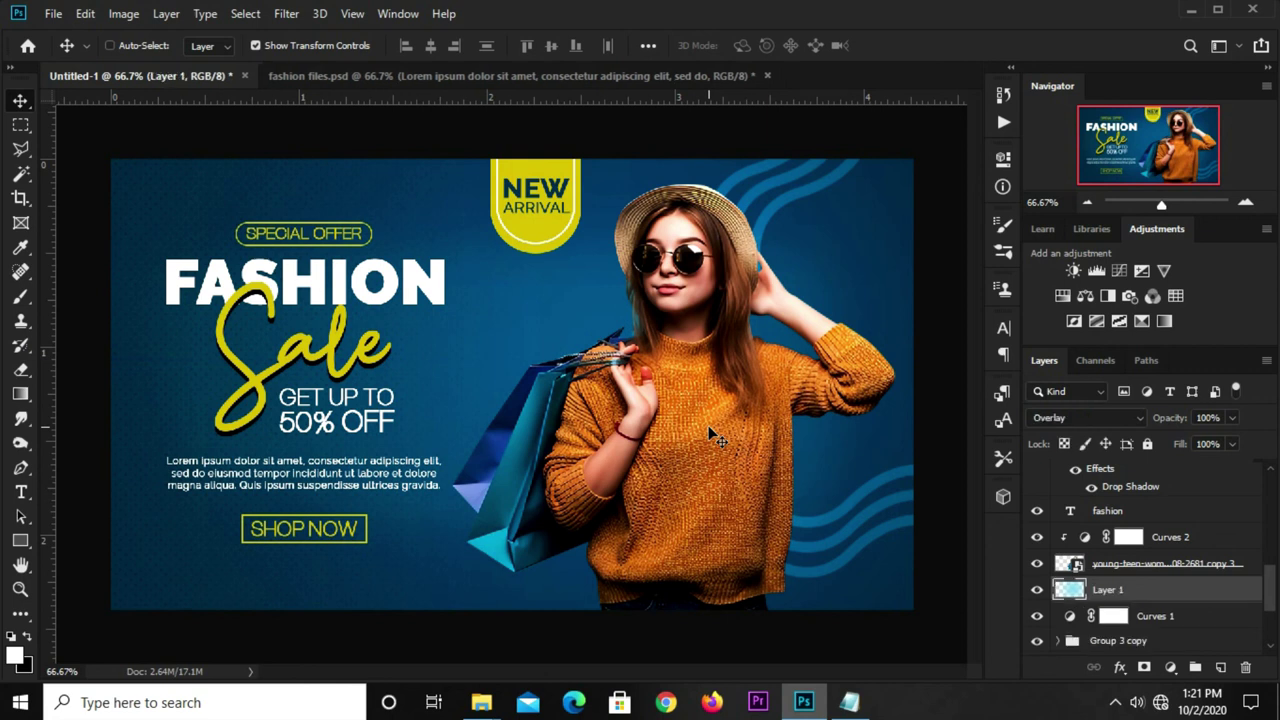
Scale Layer 1 up to 105.89% and fit the banner to the view.
key("ctrl+t")
key("ctrl+0")
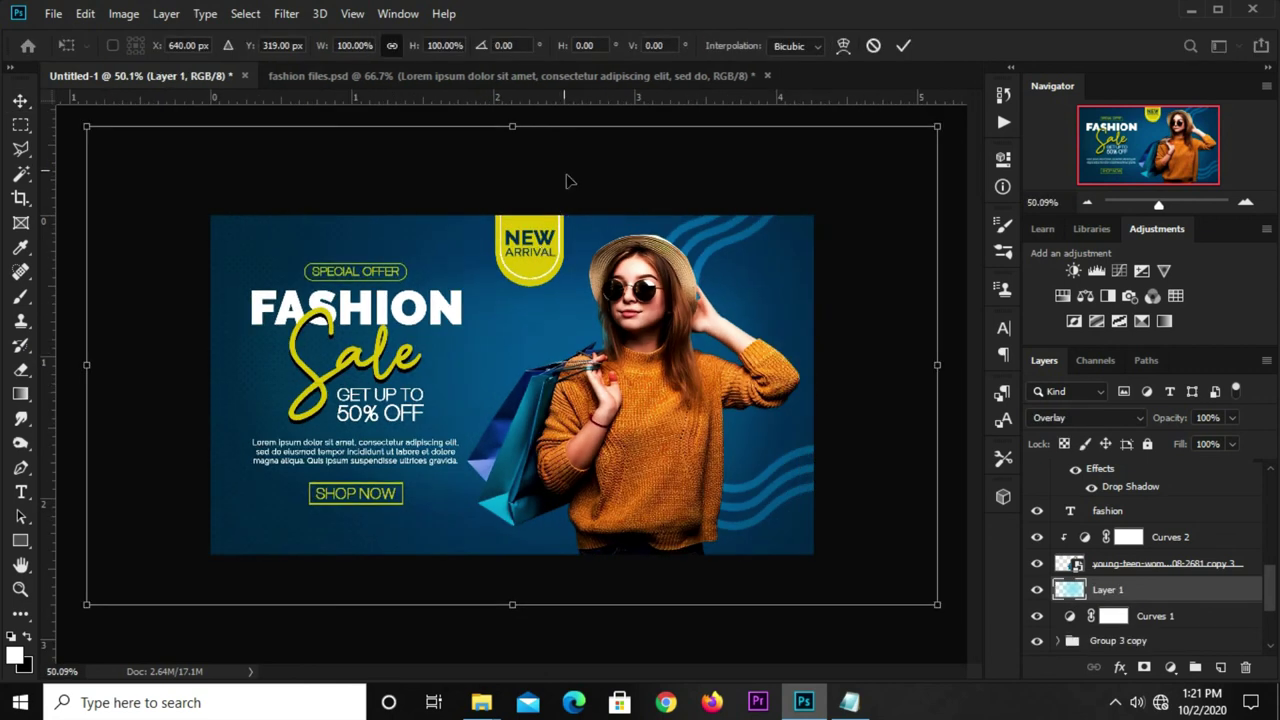
left_click_drag(517, 127, 517, 112)
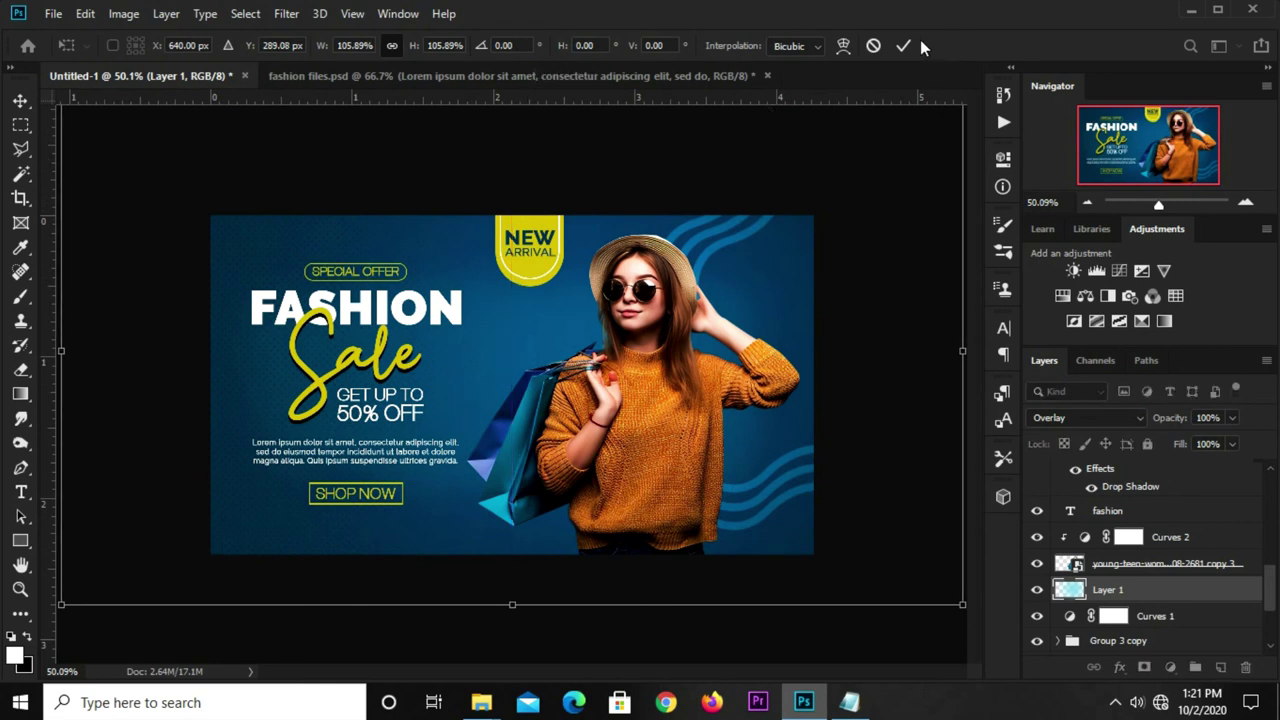
key("Return")
left_click(815, 168)
key("ctrl+0")
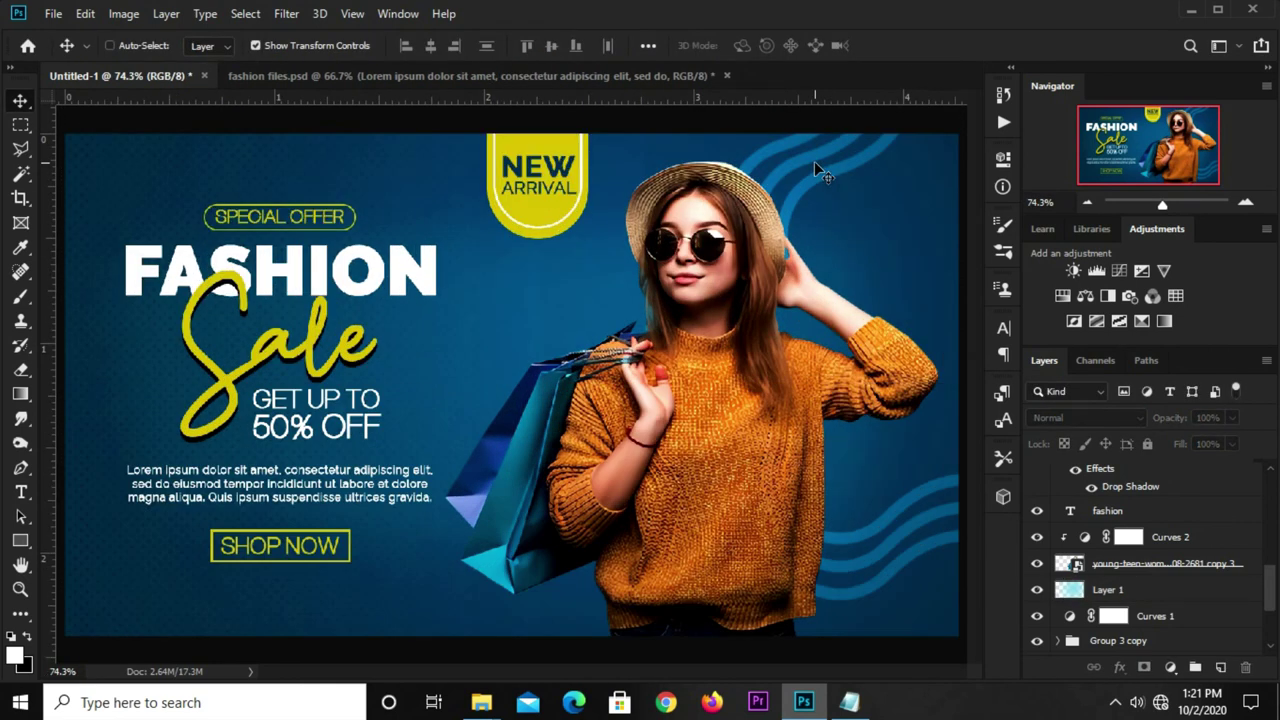